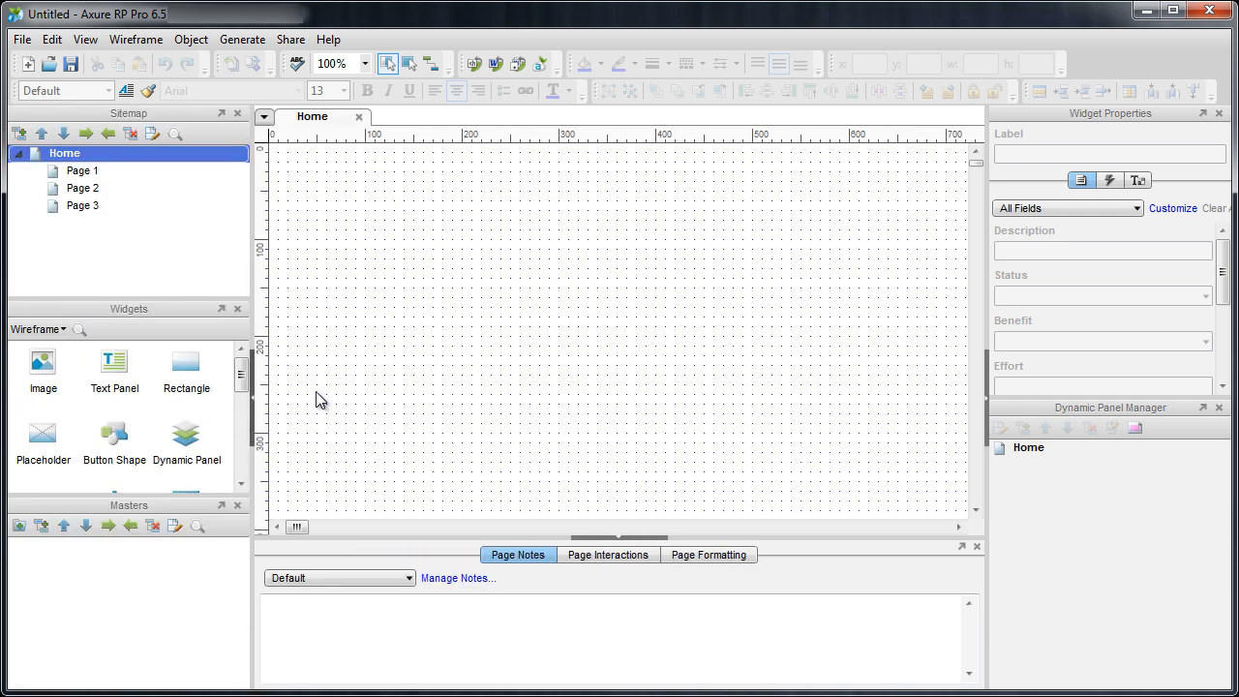
- Undock the Widgets pane and enlarge it as a floating window over the canvas
left_click(221, 308)
left_click_drag(204, 357, 306, 287)
left_click_drag(379, 559, 971, 643)
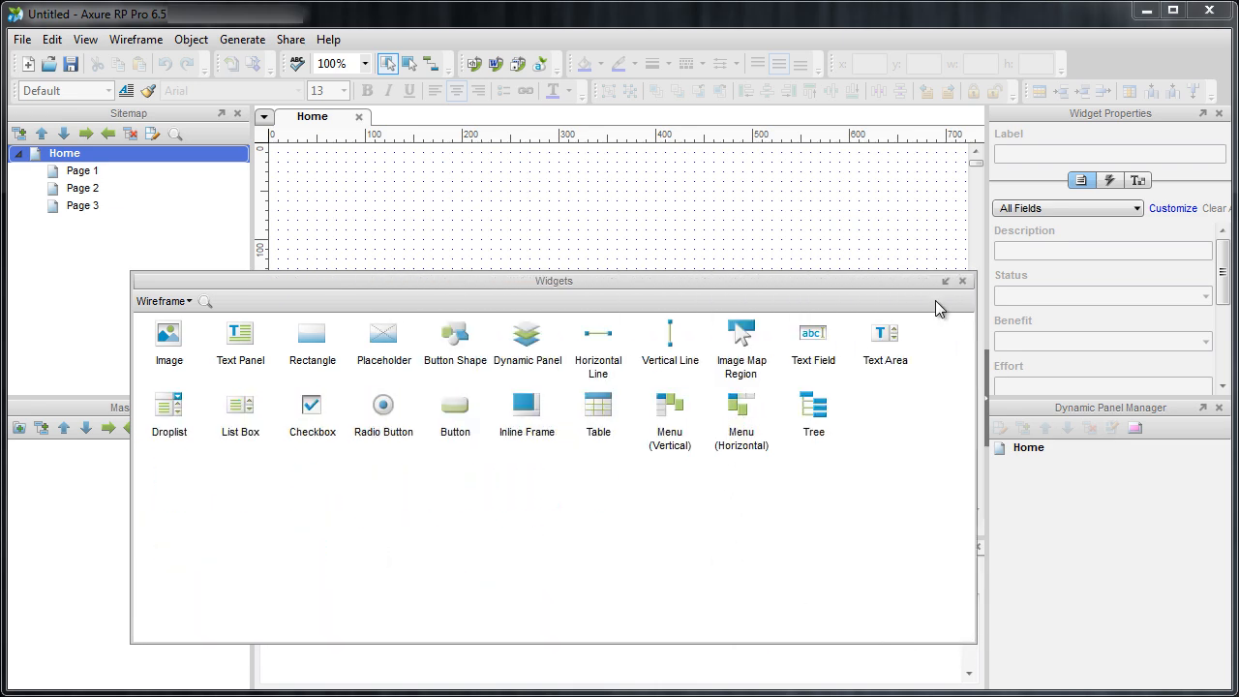
- Close the floating Widgets pane and show it again
left_click(962, 281)
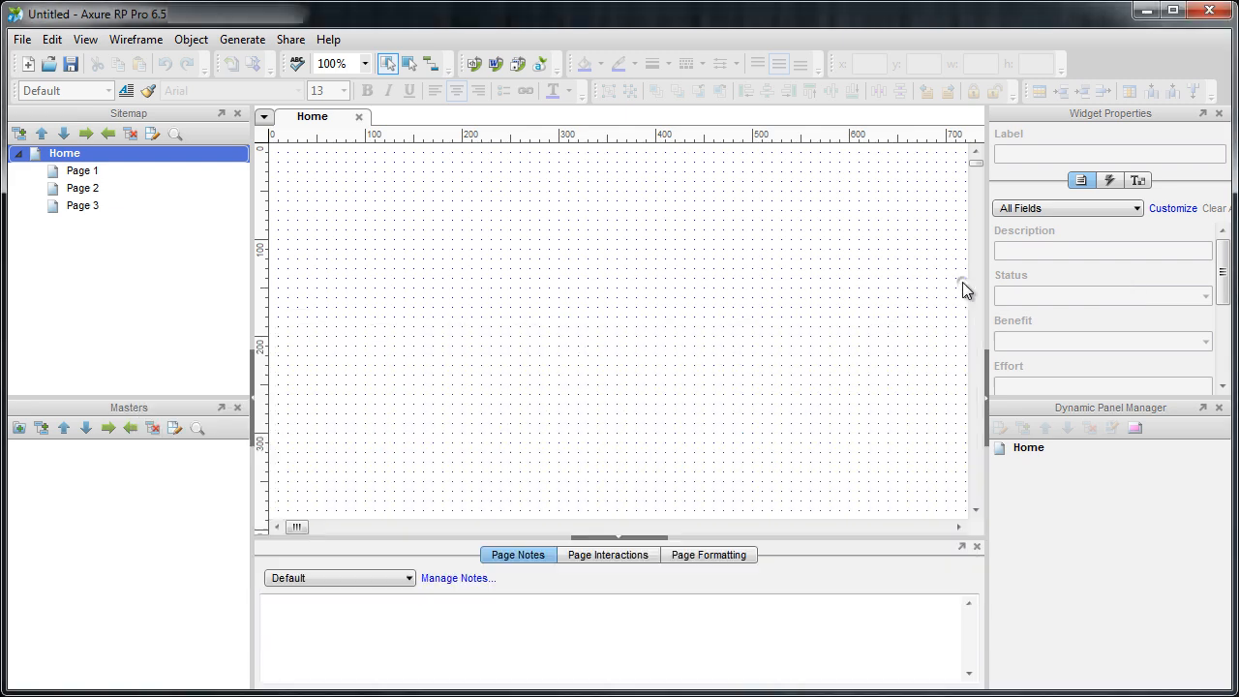
left_click(90, 43)
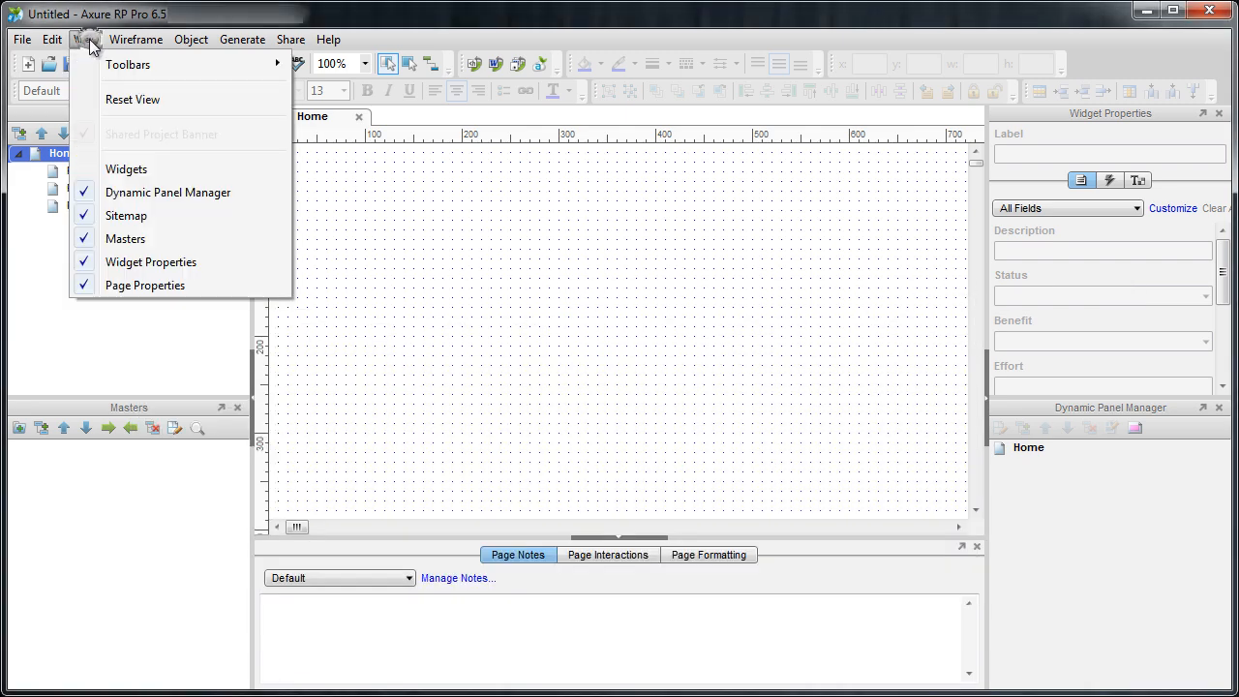
left_click(138, 171)
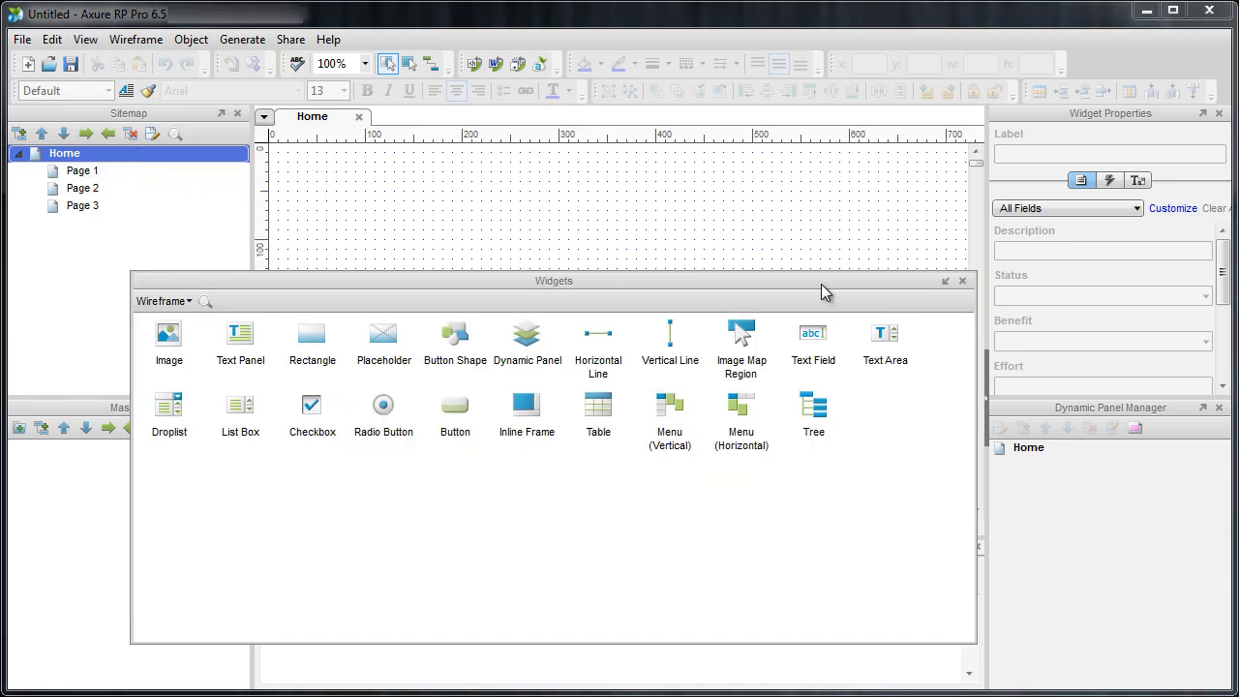
- Reset the view to restore the default pane layout
left_click(93, 44)
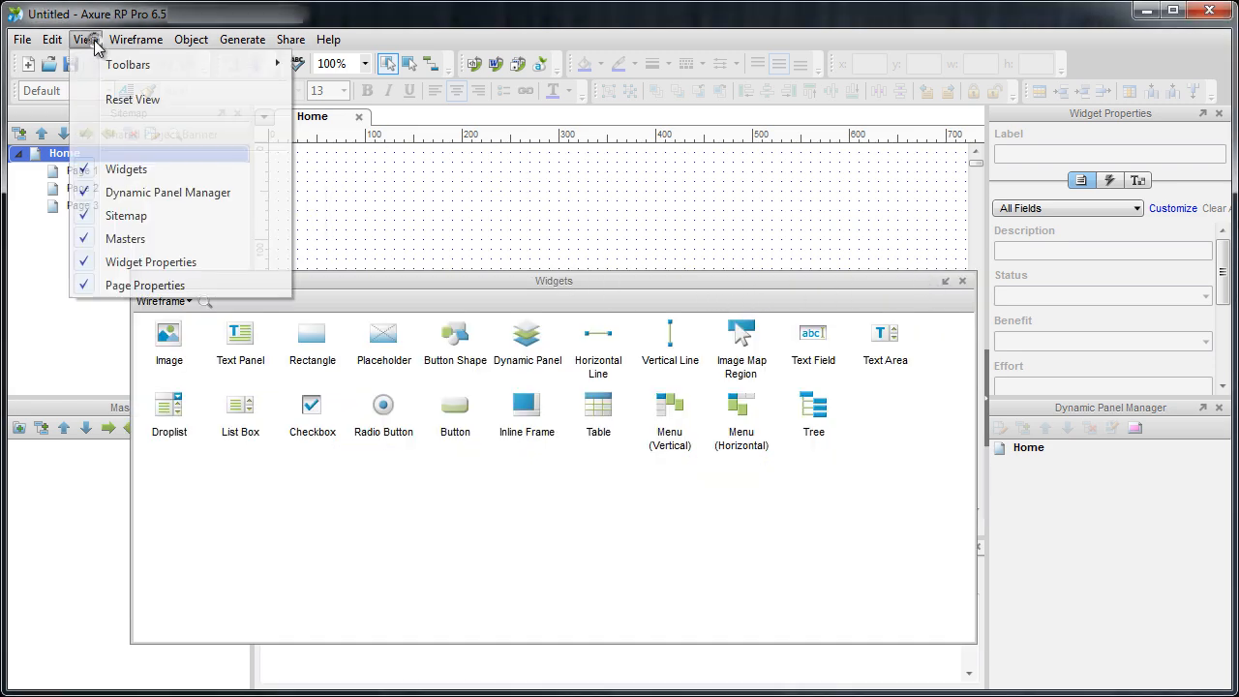
left_click(137, 103)
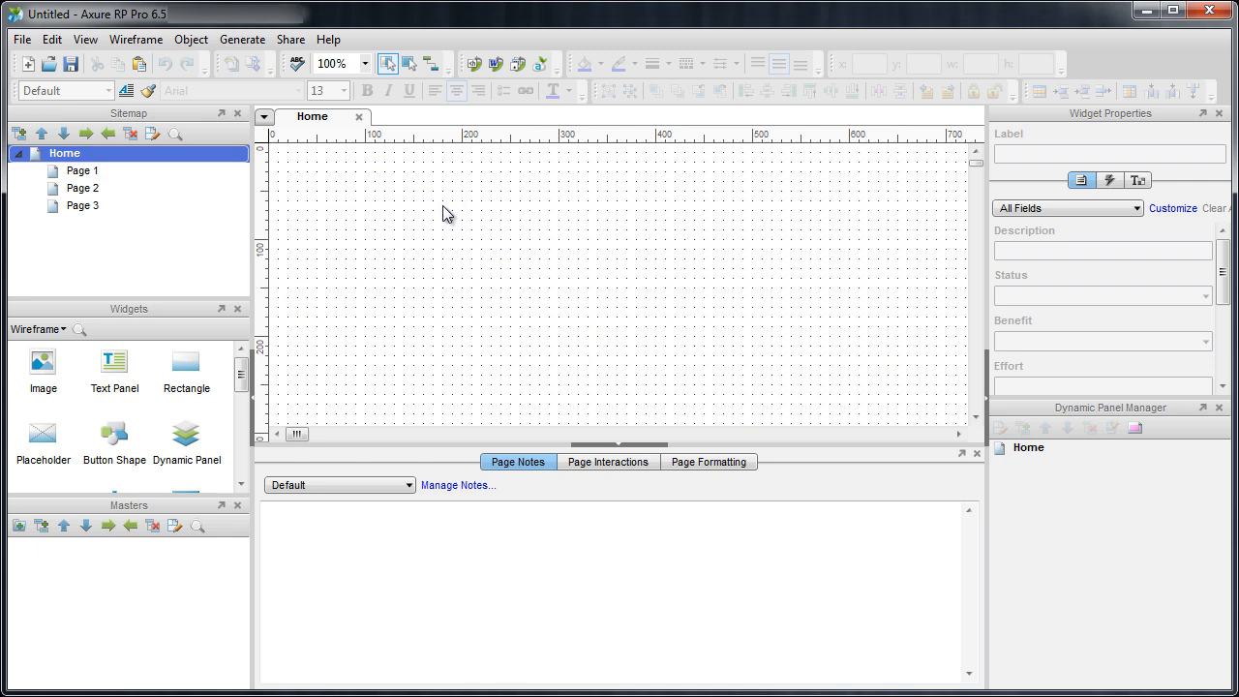
- Hide the grid on the Home page canvas
right_click(417, 194)
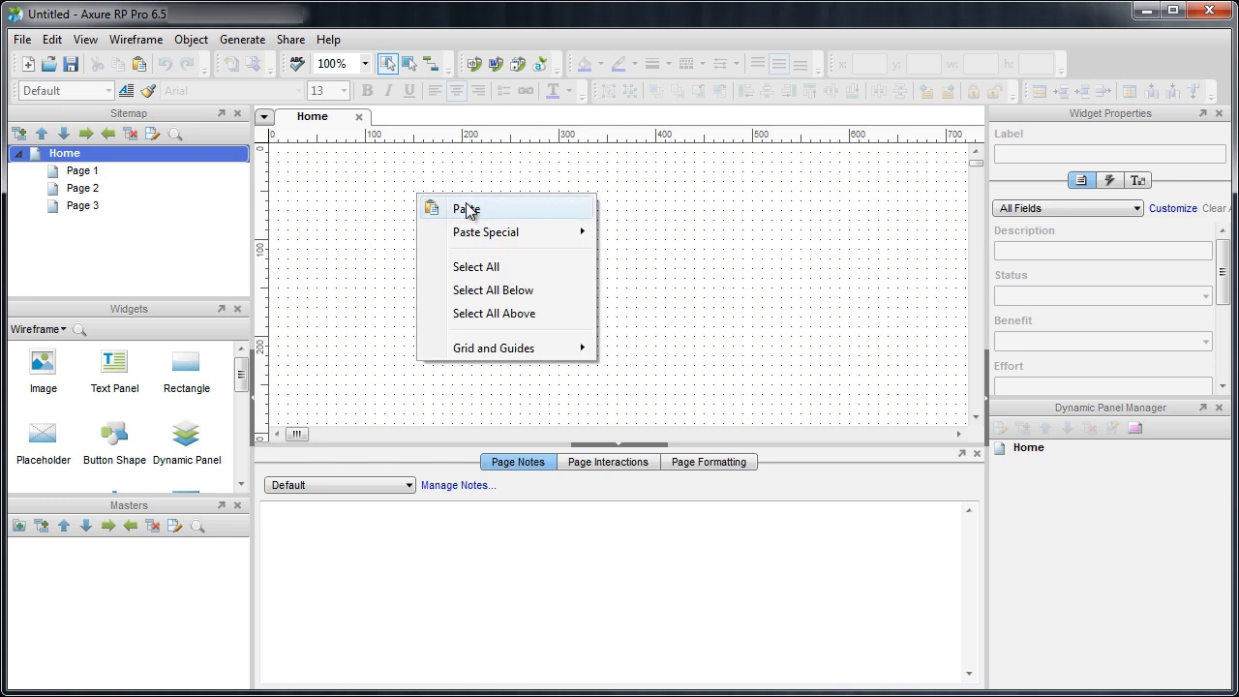
mouse_move(526, 349)
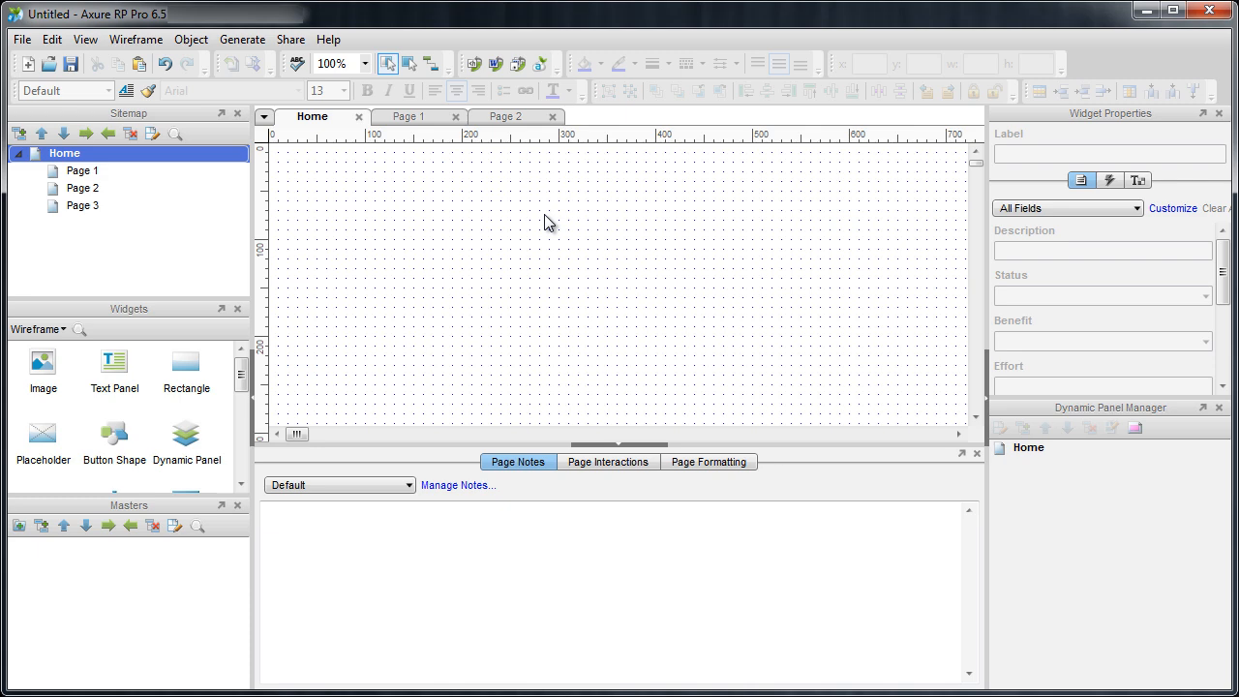
right_click(544, 214)
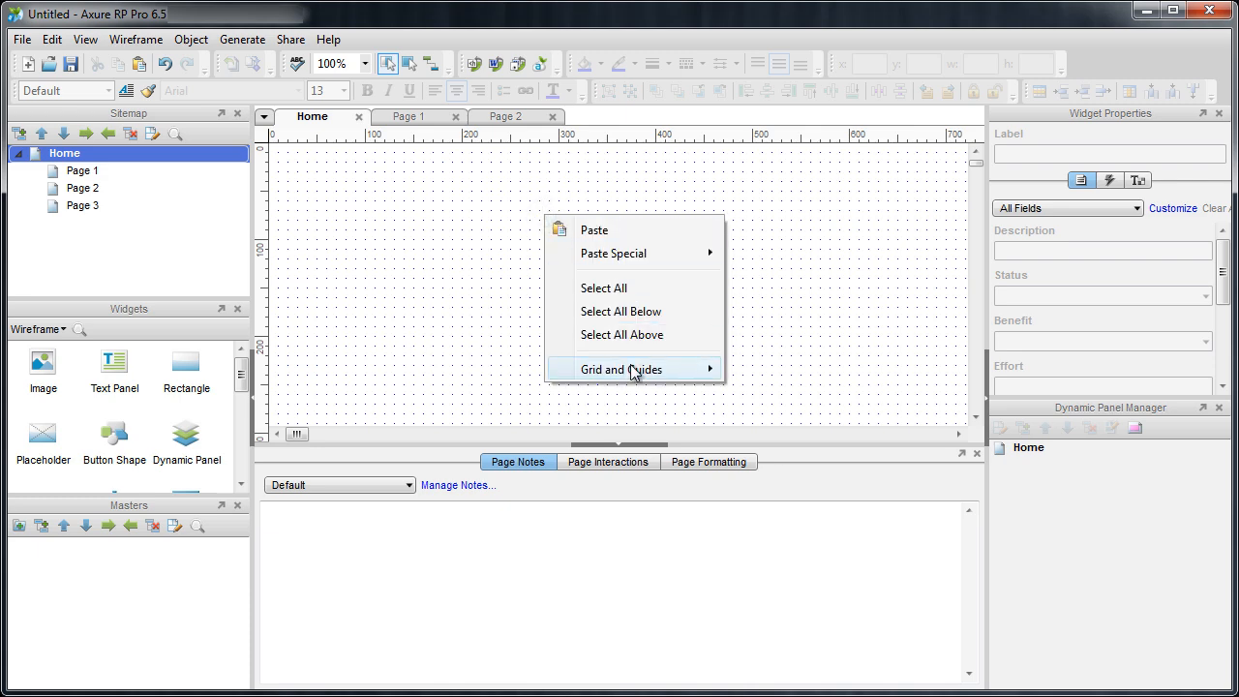
mouse_move(630, 368)
left_click(785, 370)
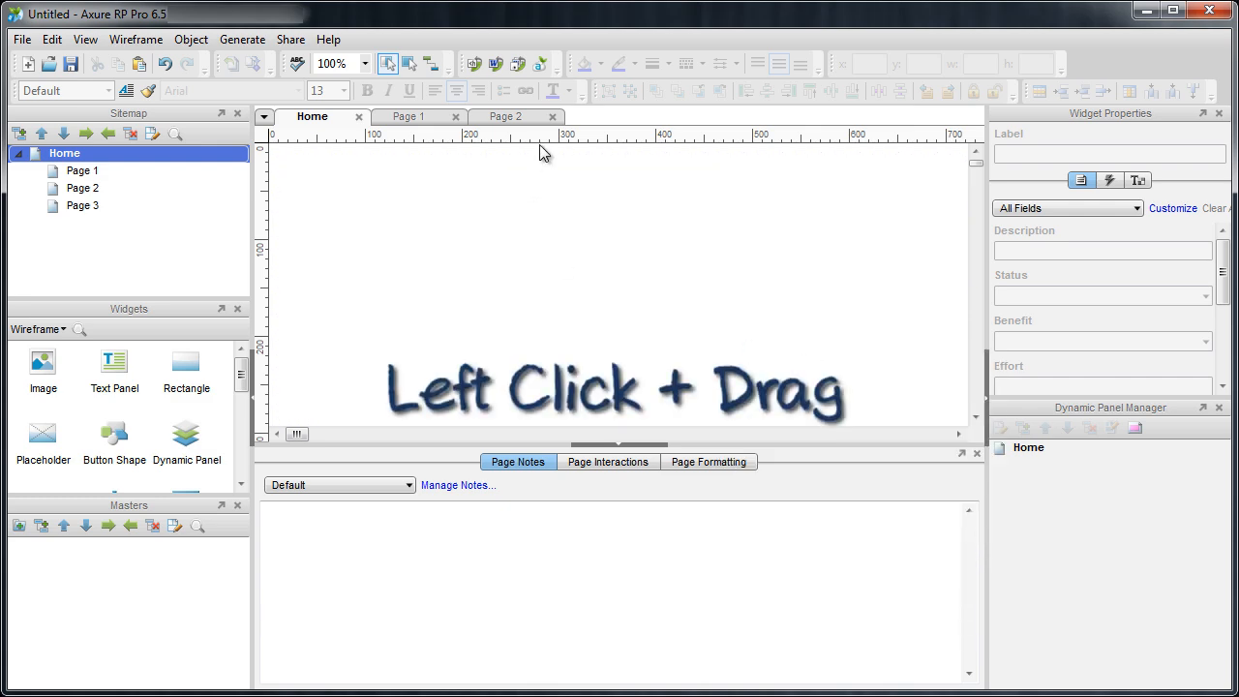
- Add a horizontal page guide at about 80 on the Home page's vertical ruler and compare with Page 1 and Page 2
left_click_drag(540, 141, 543, 222)
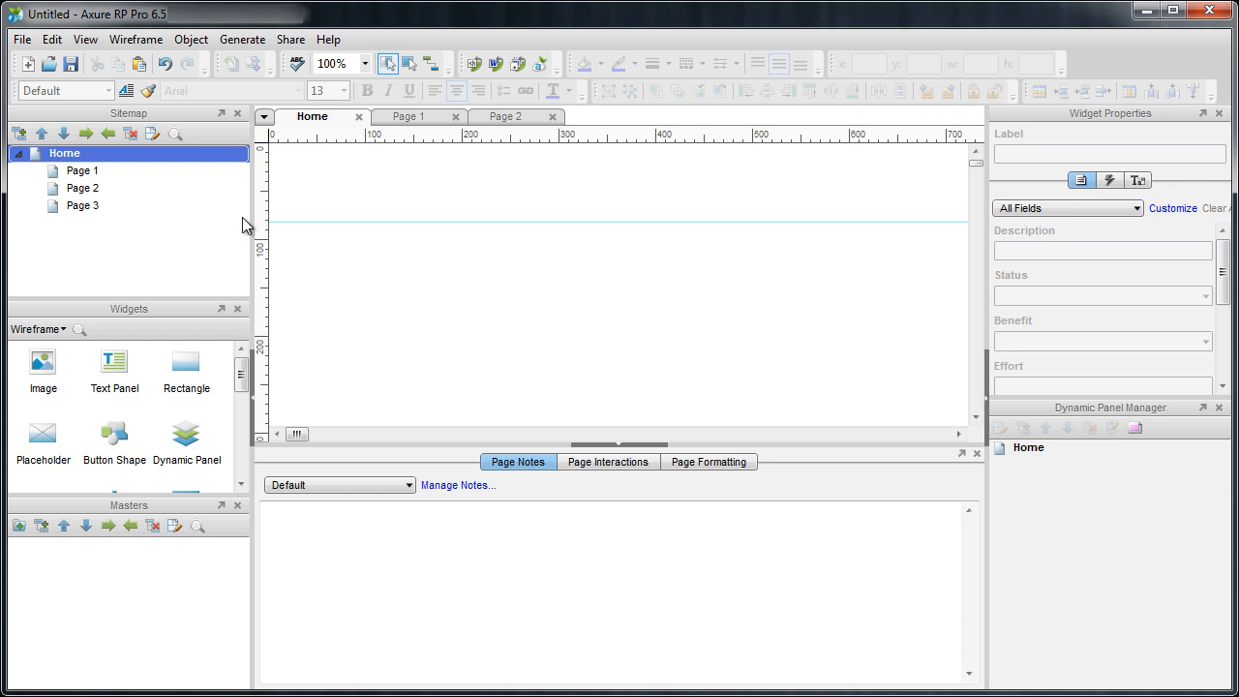
double_click(102, 174)
double_click(96, 187)
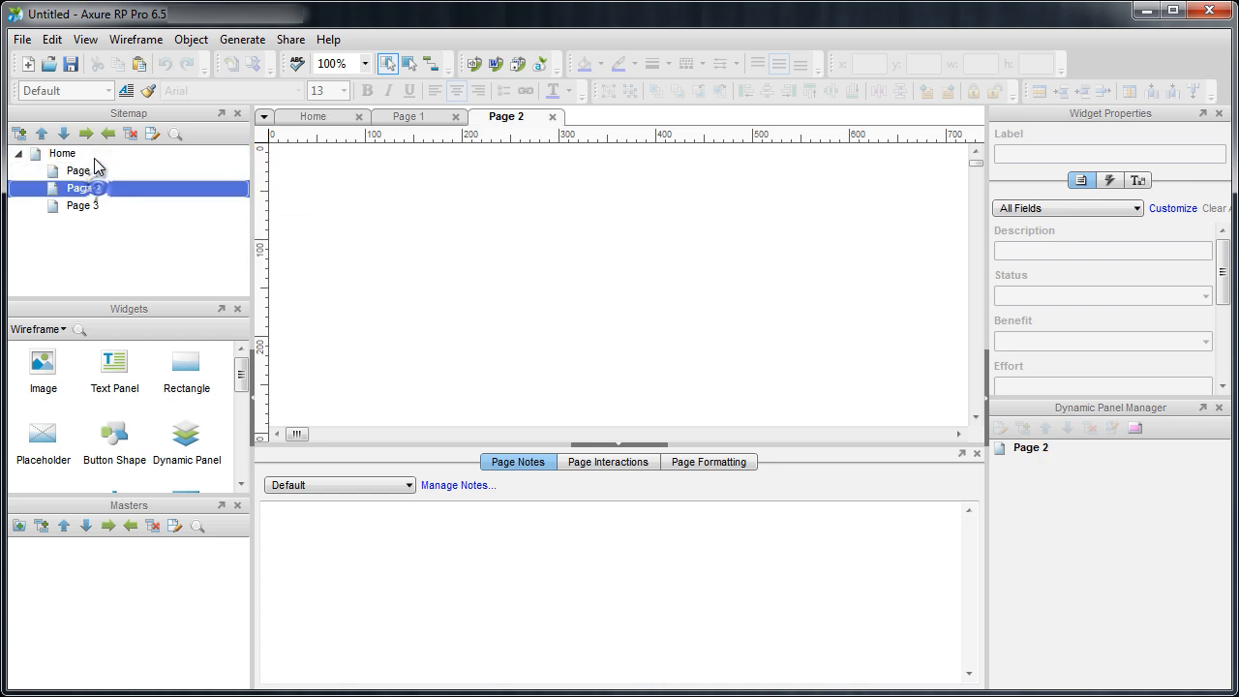
double_click(92, 153)
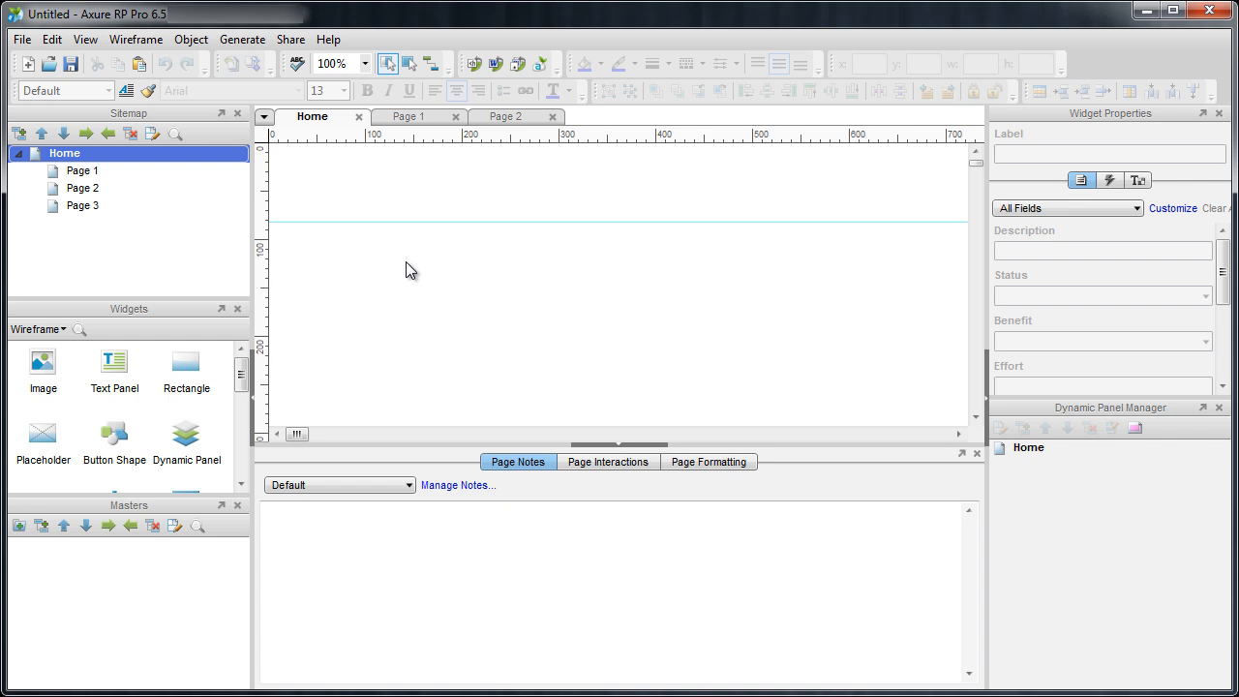
- Add a horizontal global guide at about 130 on the vertical ruler and check it on Page 1 and Page 2
left_click_drag(559, 148, 559, 271)
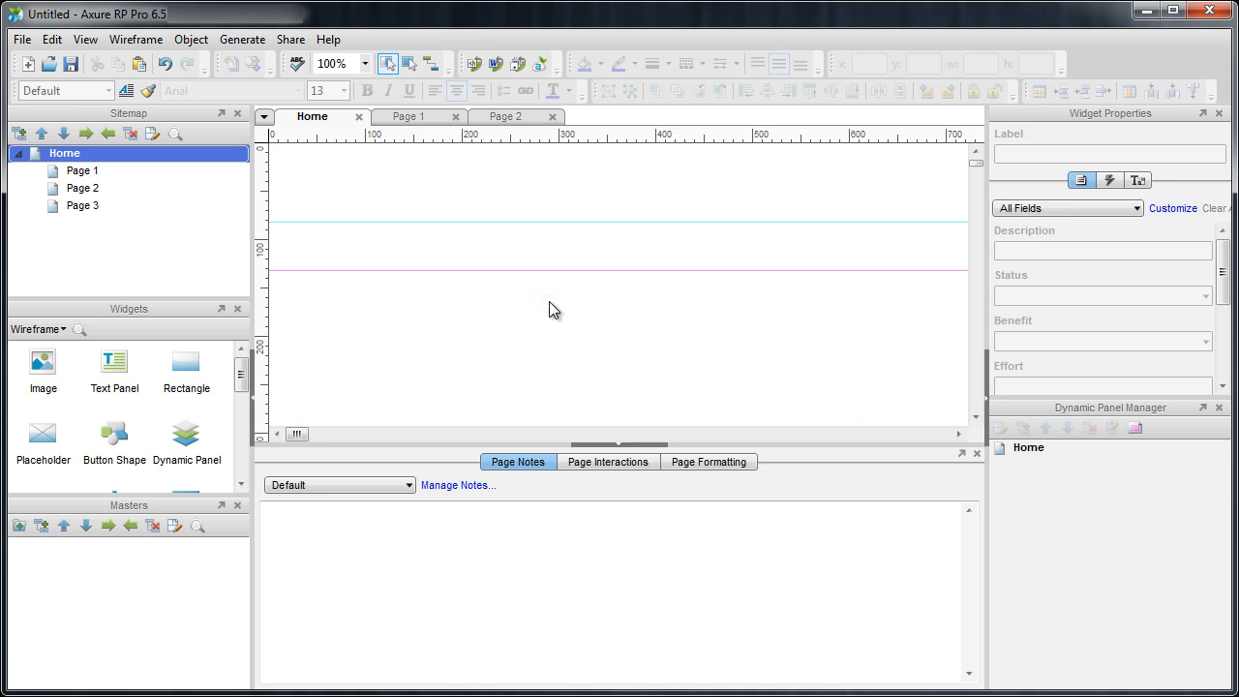
double_click(85, 170)
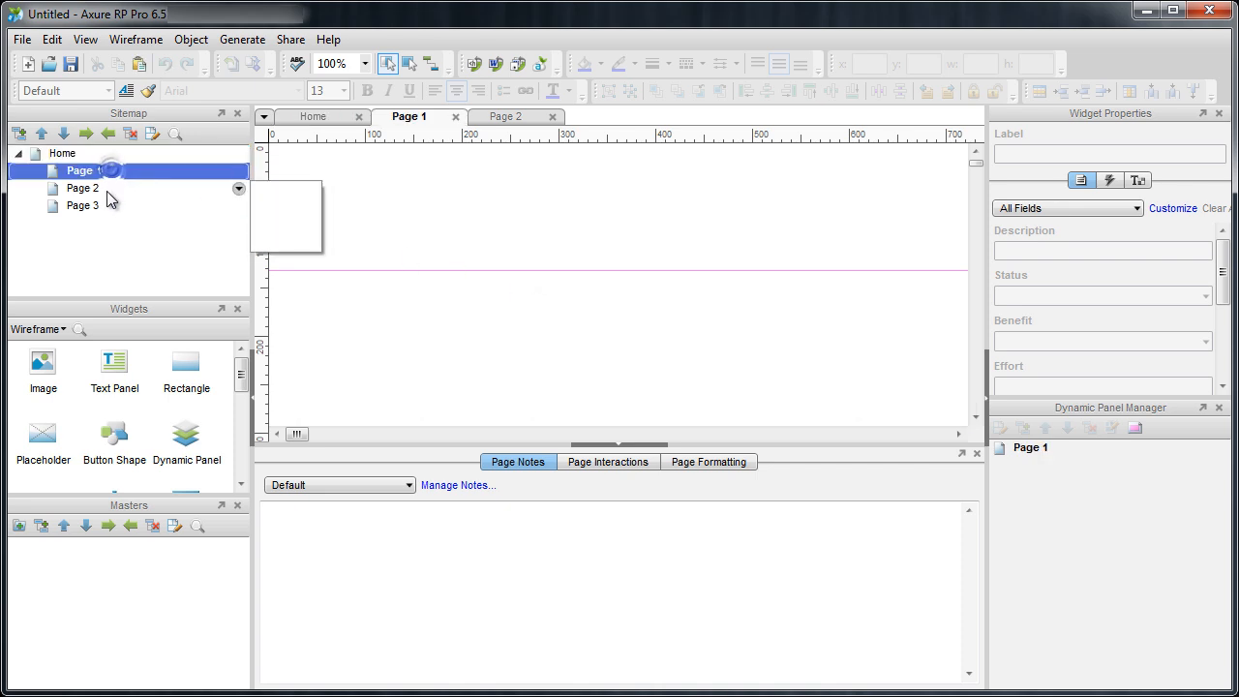
double_click(97, 189)
double_click(64, 153)
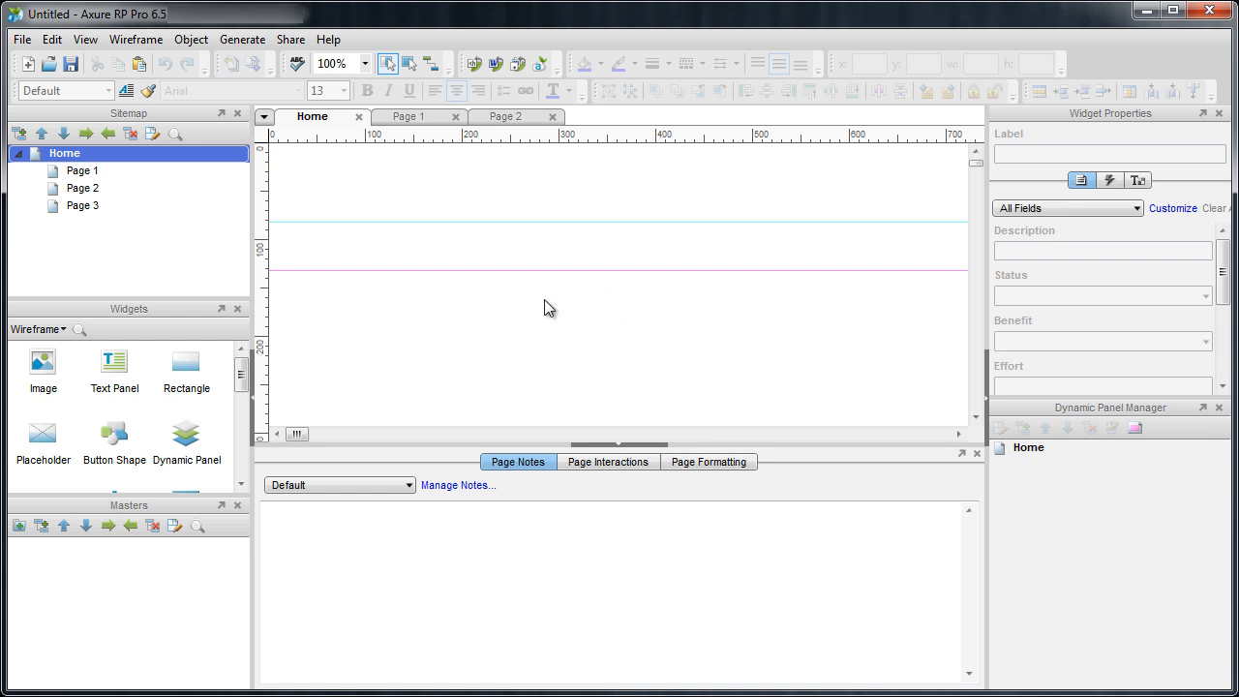
- Create global column guides from the 960 Grid: 12 Column preset and check them on Page 1 before returning to Home
right_click(493, 202)
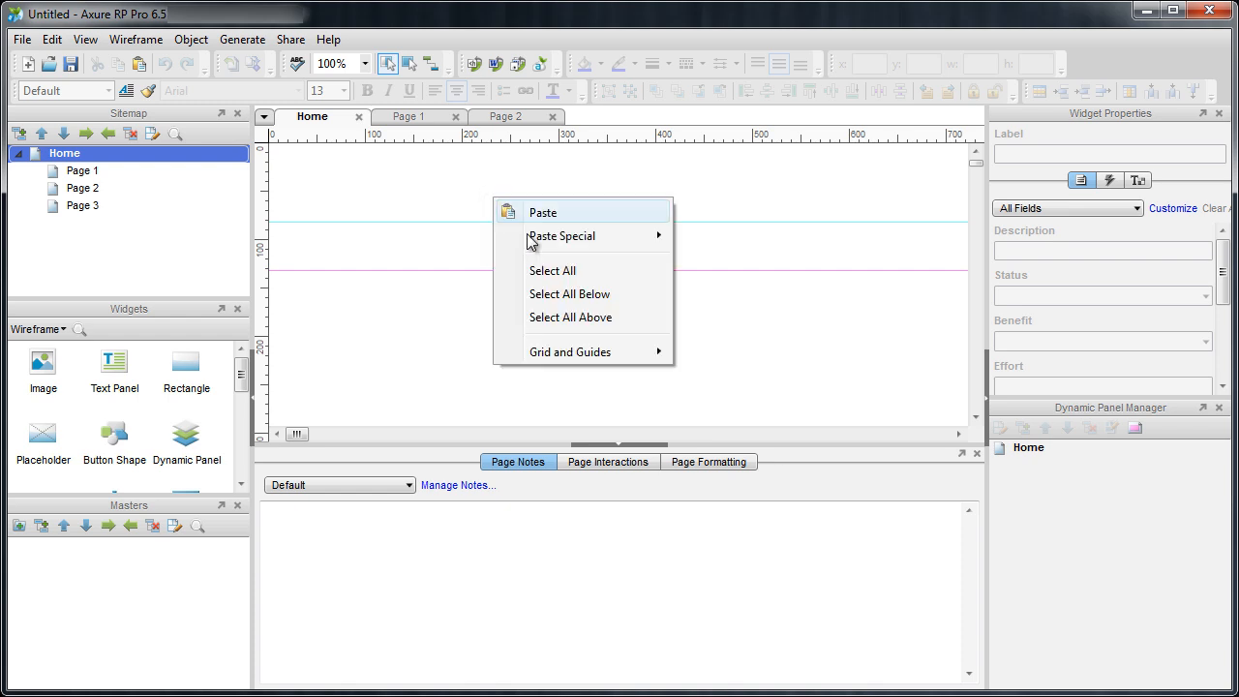
mouse_move(573, 354)
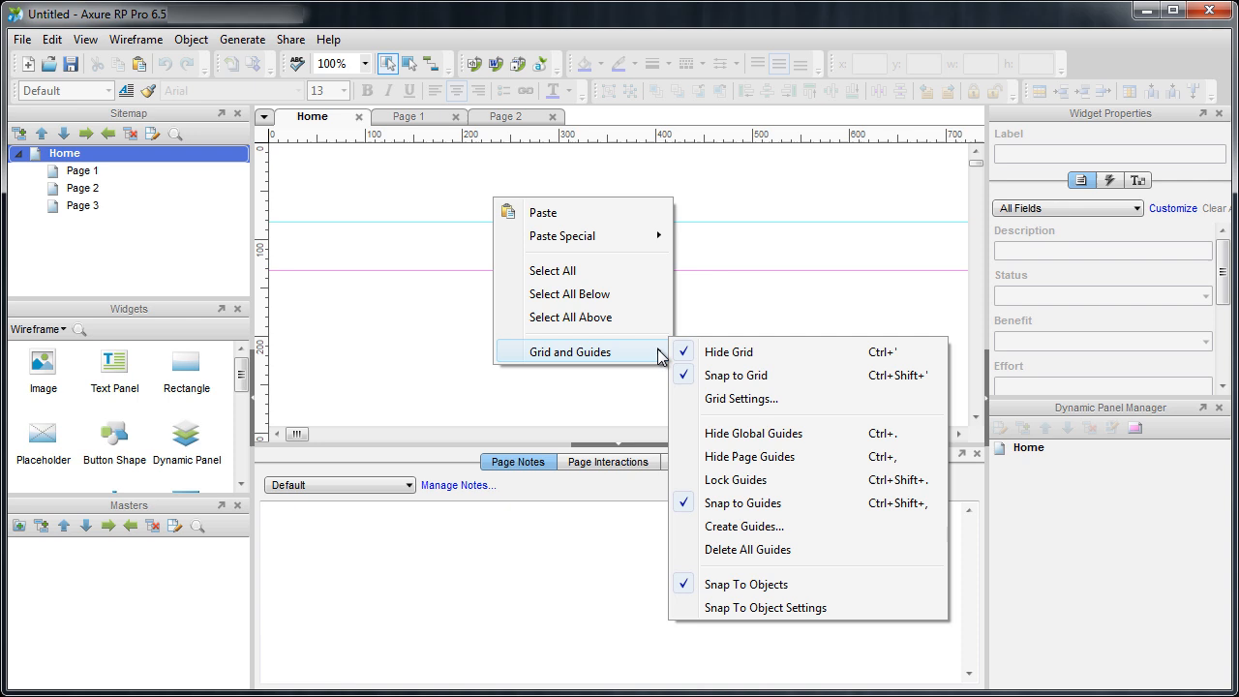
left_click(745, 529)
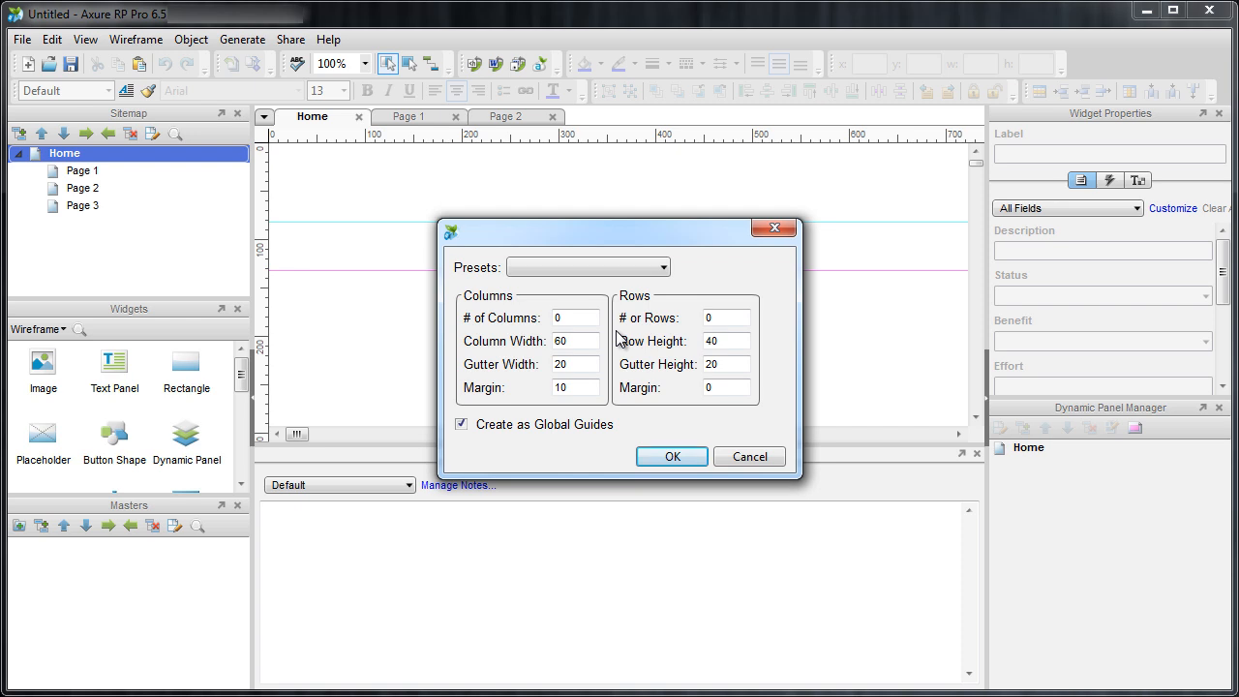
left_click(610, 275)
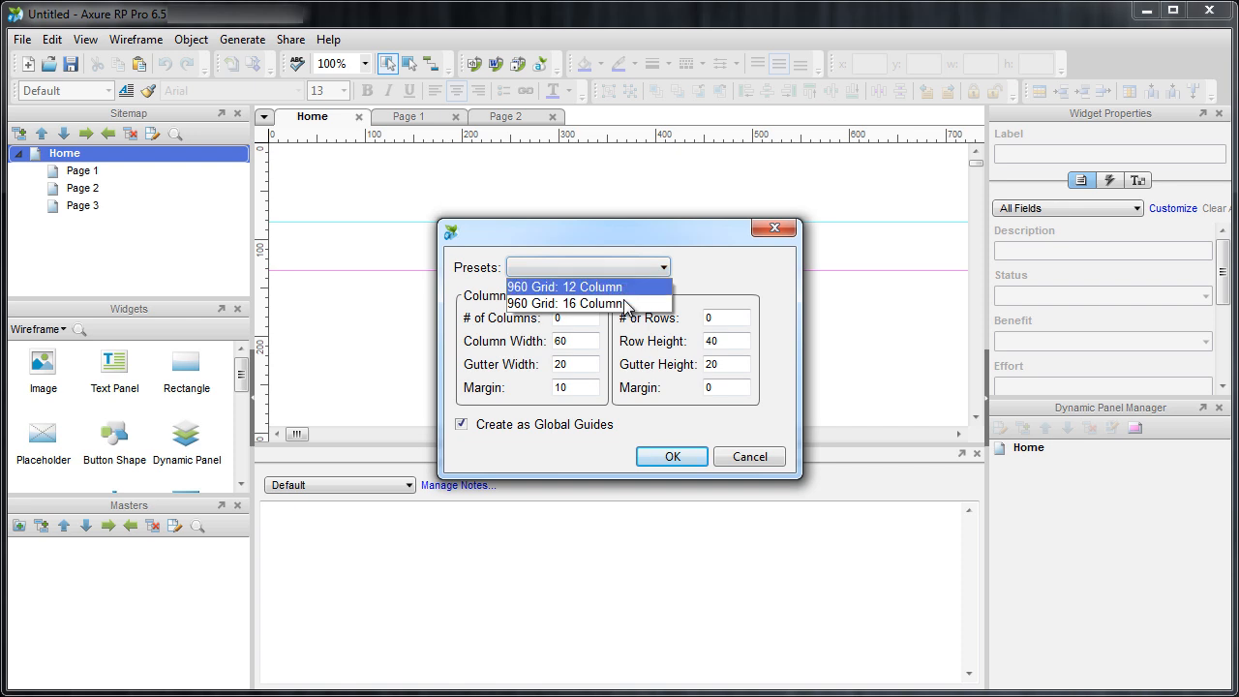
left_click(625, 293)
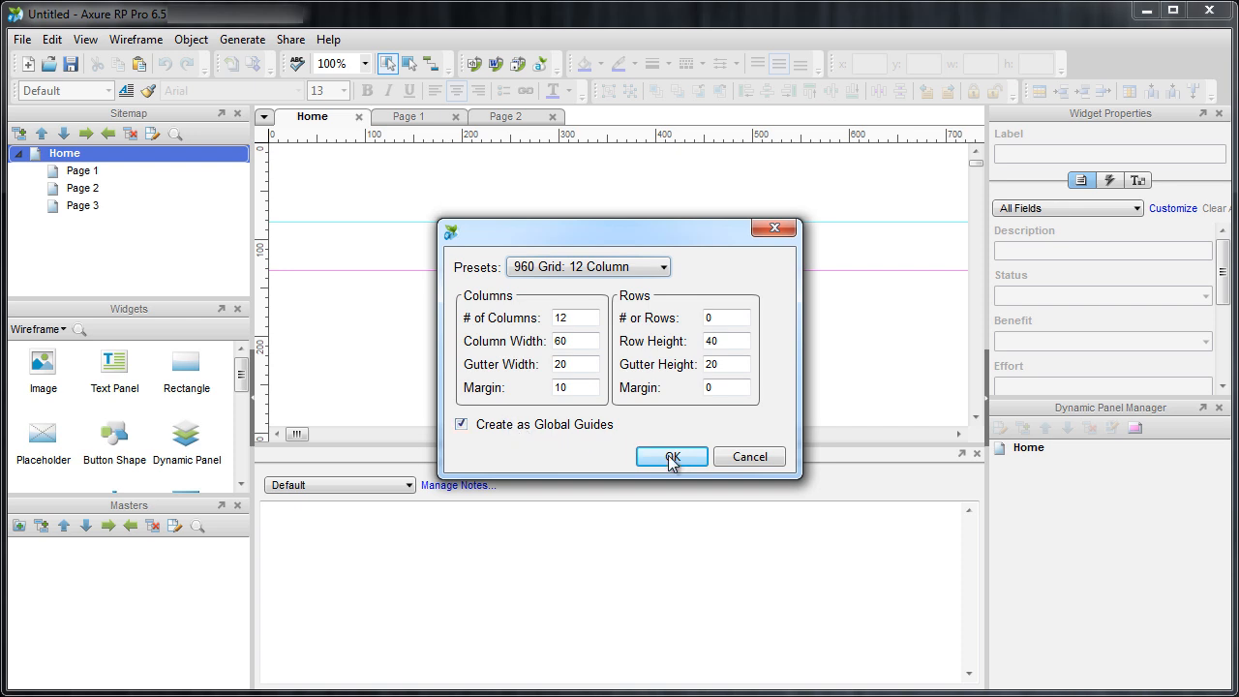
left_click(671, 457)
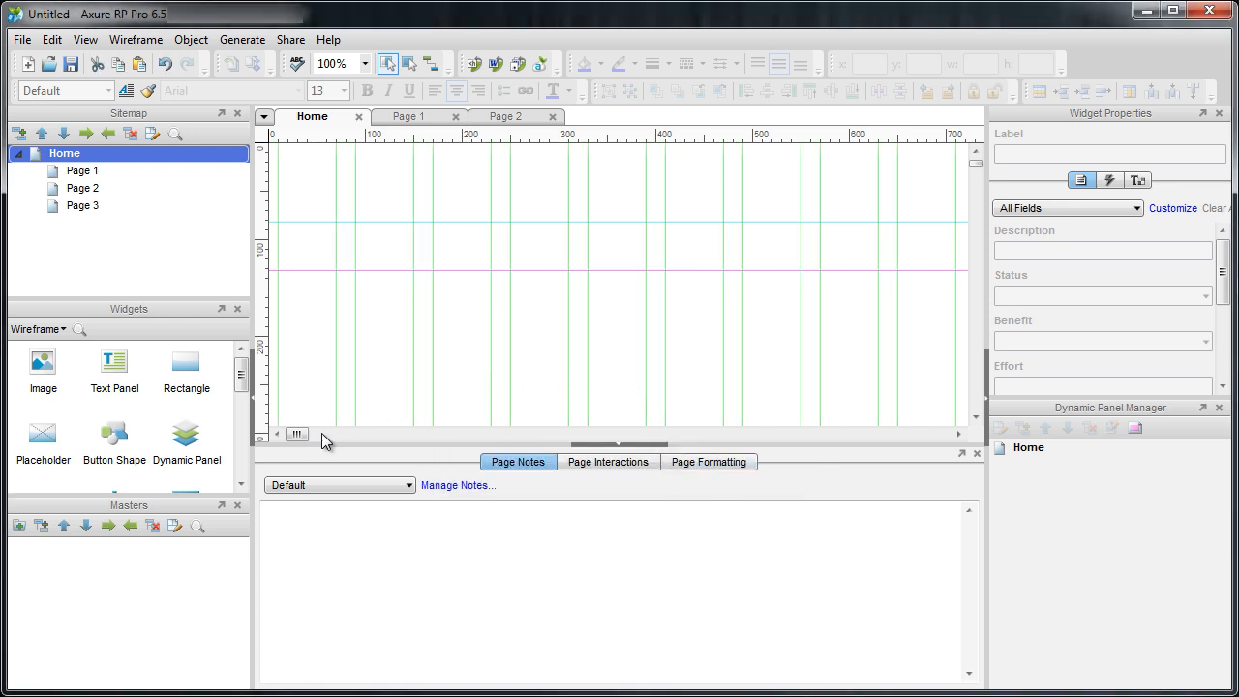
mouse_move(302, 435)
left_mouse_down()
mouse_move(319, 438)
mouse_move(294, 437)
left_mouse_up()
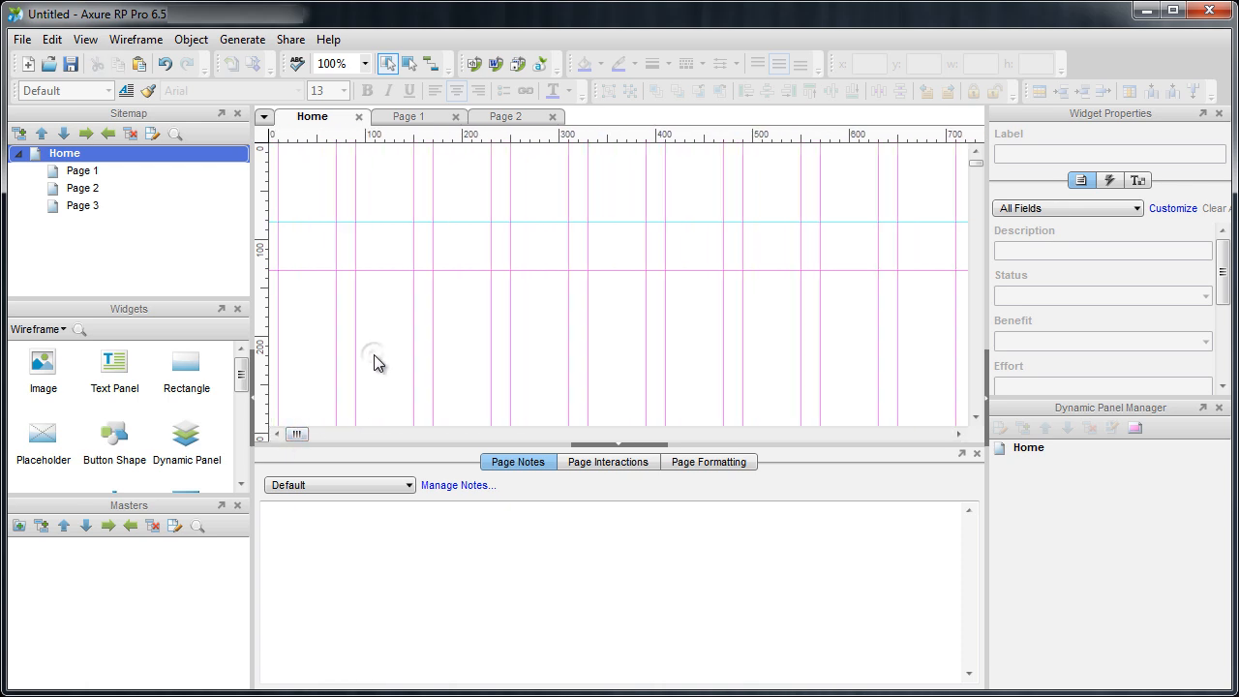
double_click(102, 169)
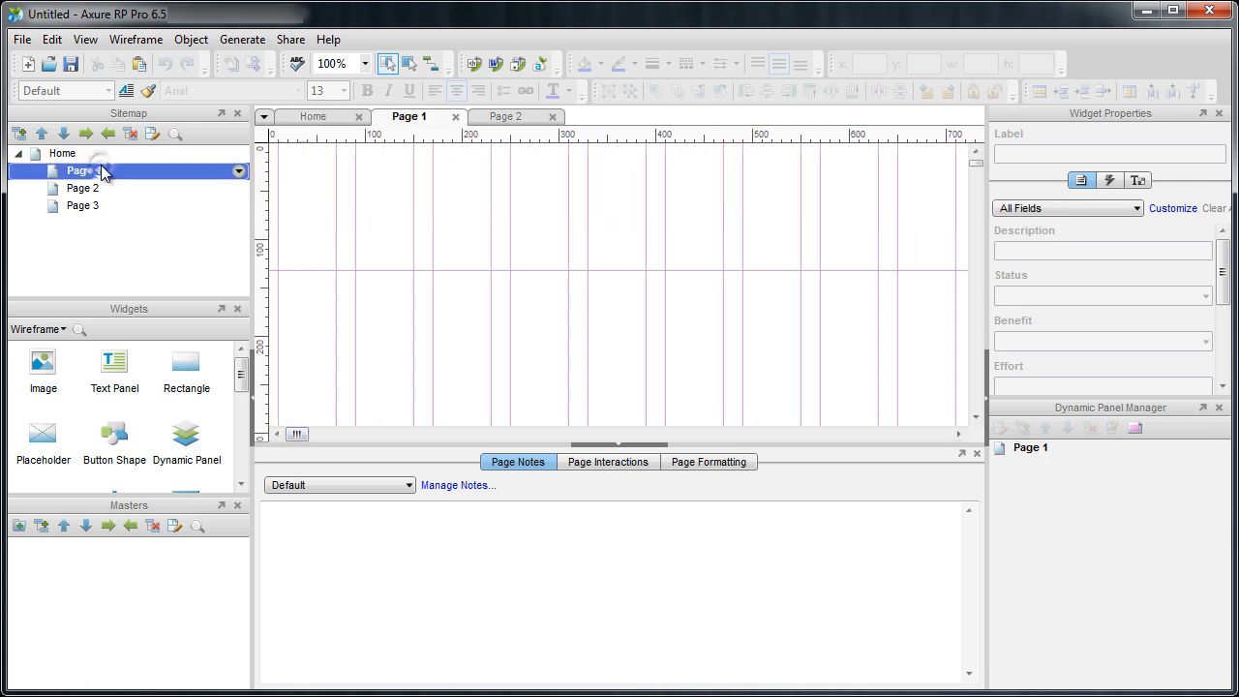
double_click(84, 153)
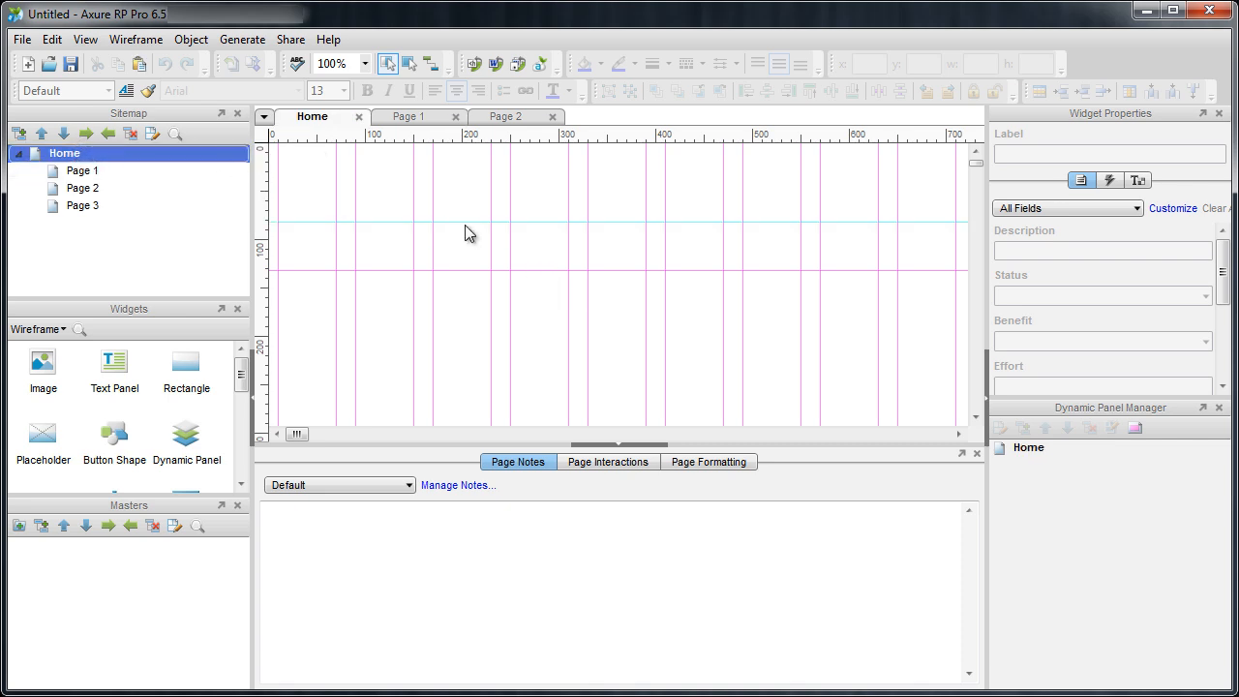
right_click(465, 226)
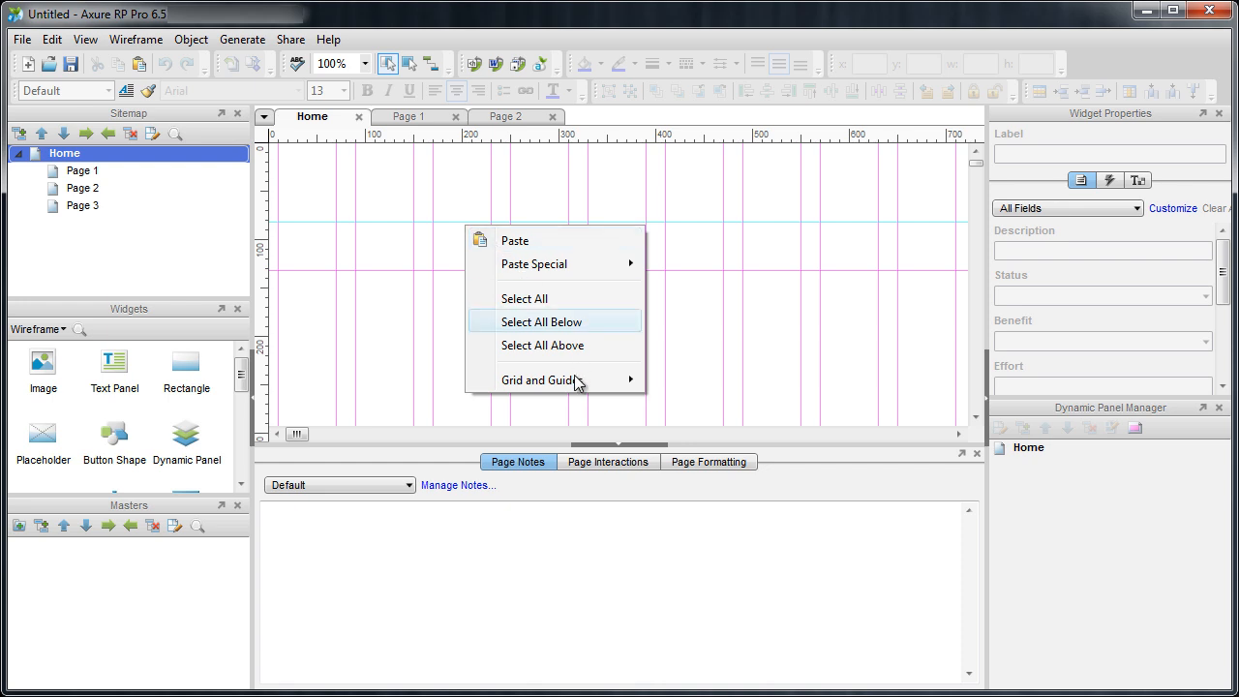
mouse_move(576, 383)
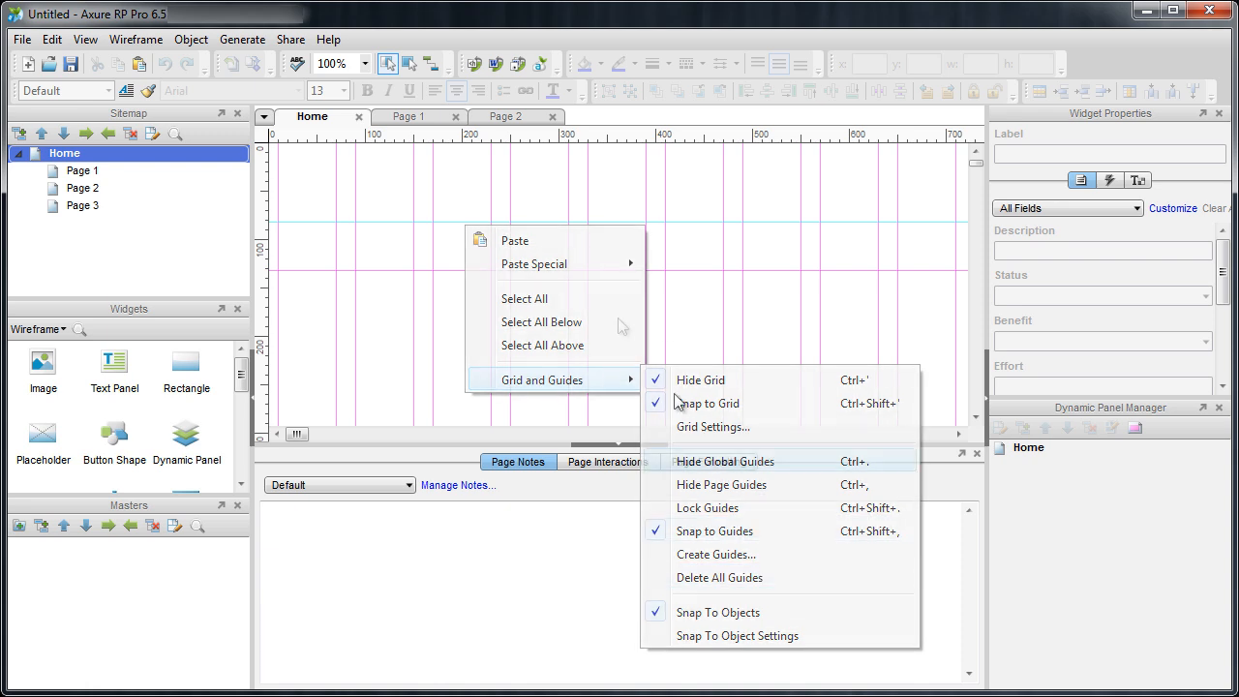
left_click(688, 308)
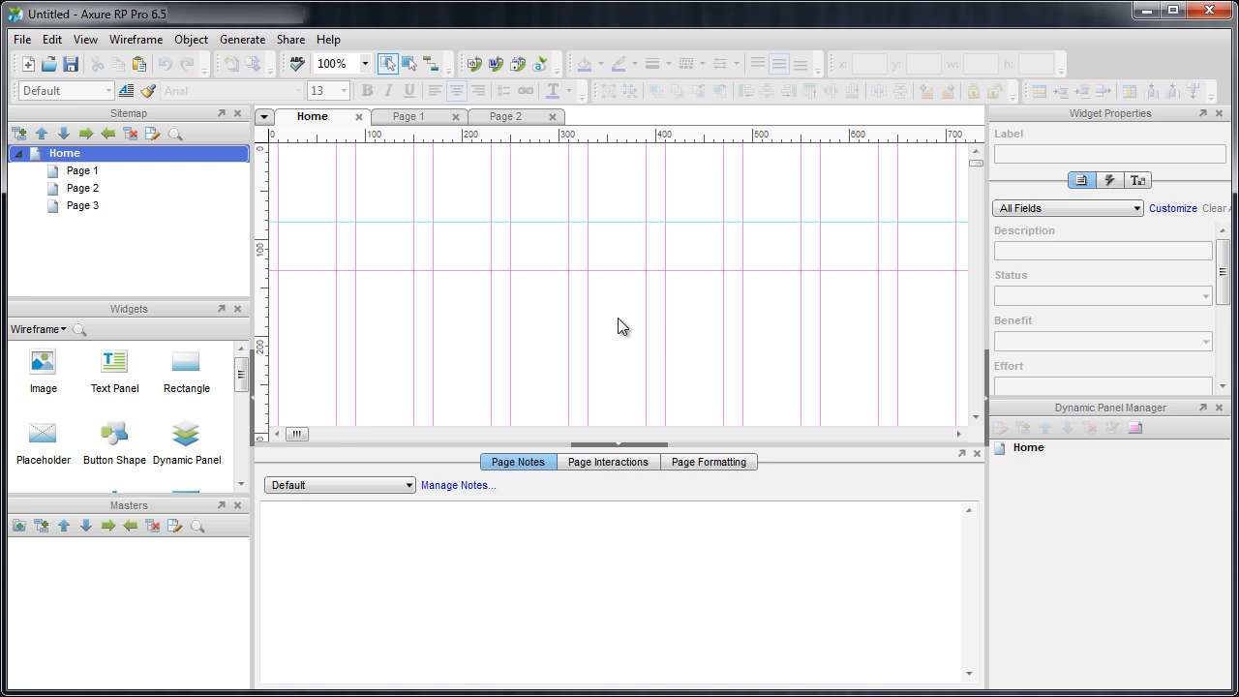
- Pan around the Home page canvas to examine the guides and return the view to the page origin
key("space")
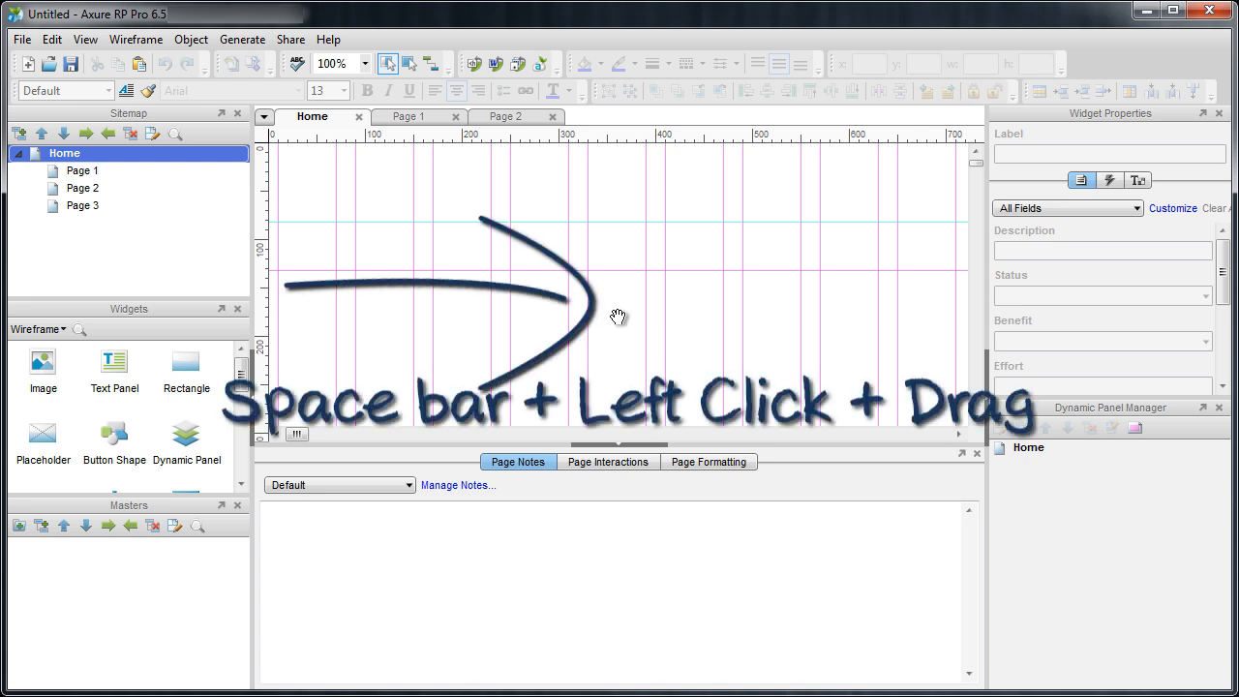
left_click_drag(617, 319, 565, 244)
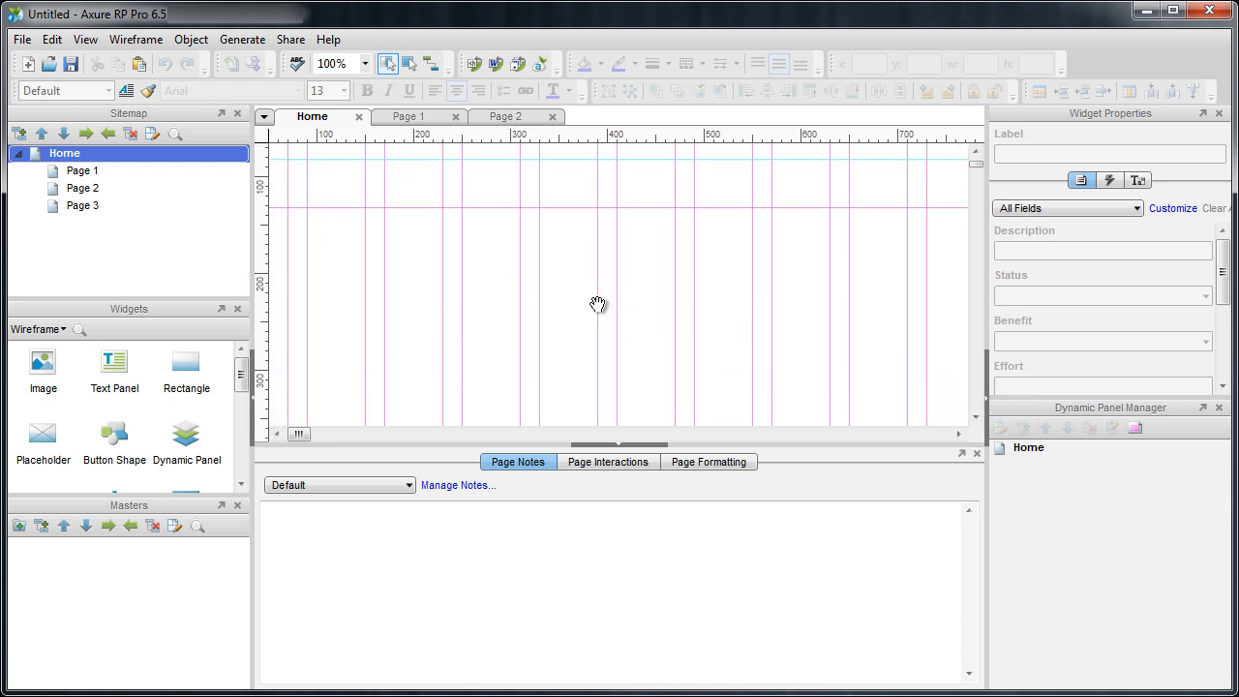
left_click_drag(579, 355, 663, 276)
left_click_drag(698, 352, 543, 305)
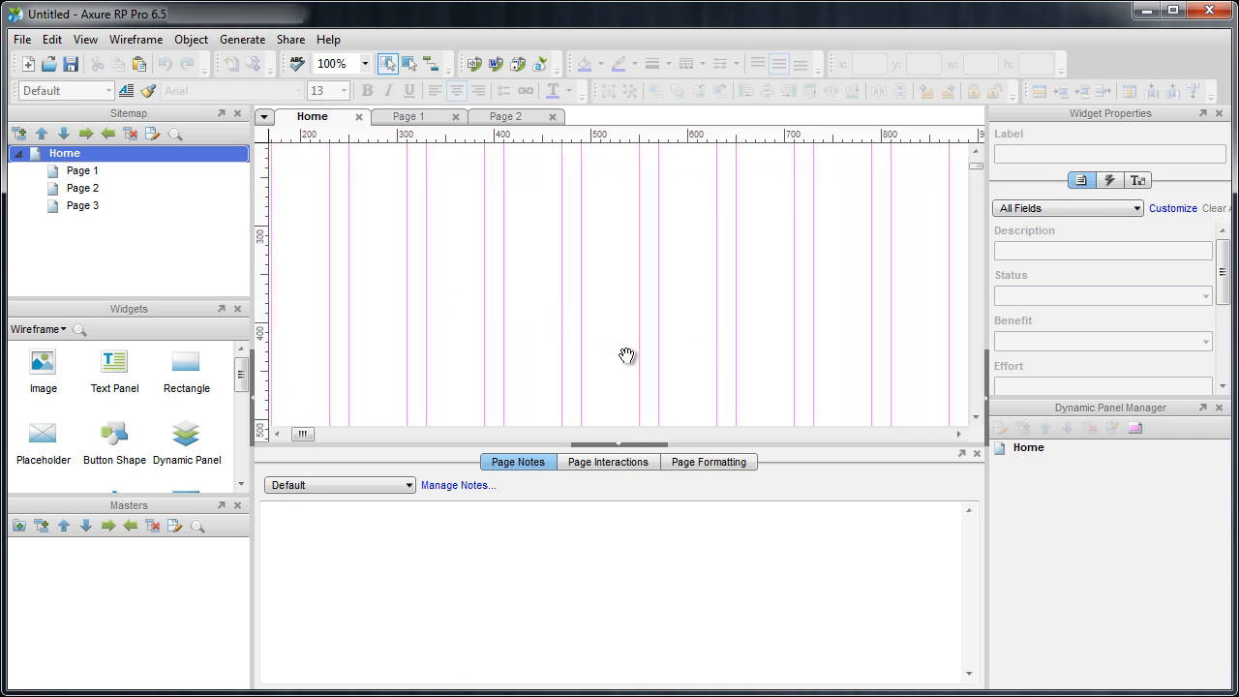
left_click_drag(626, 353, 503, 286)
left_click_drag(479, 388, 502, 347)
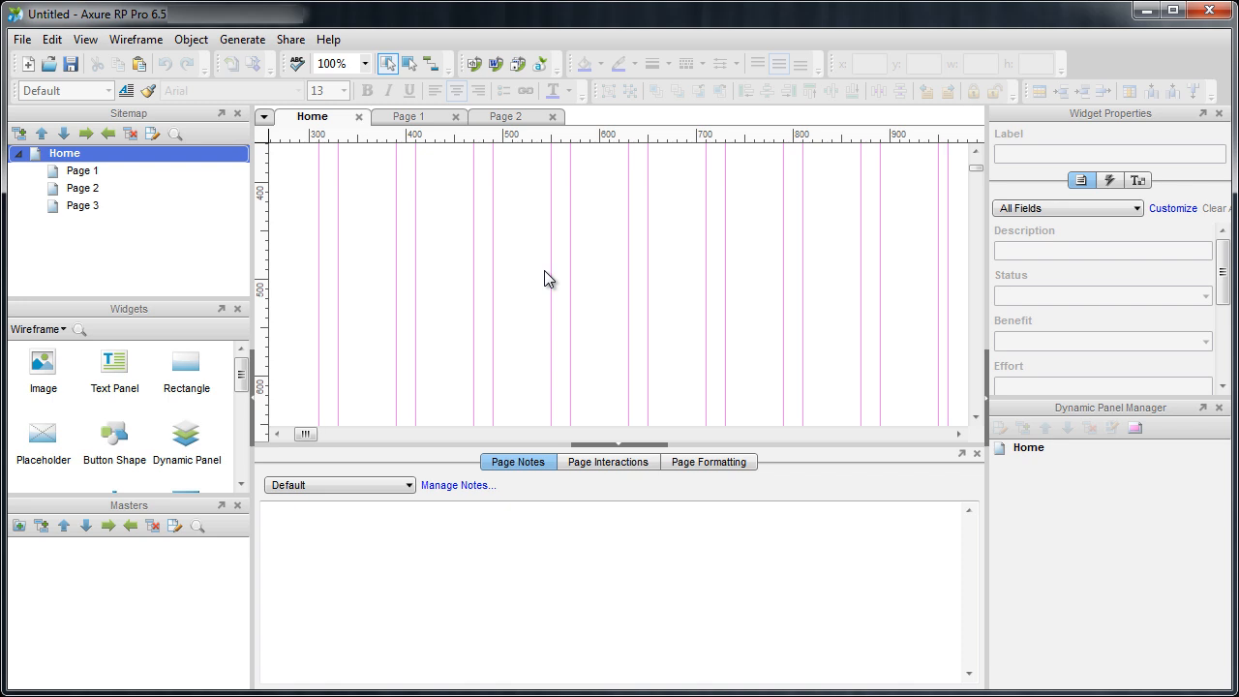
key("Home")
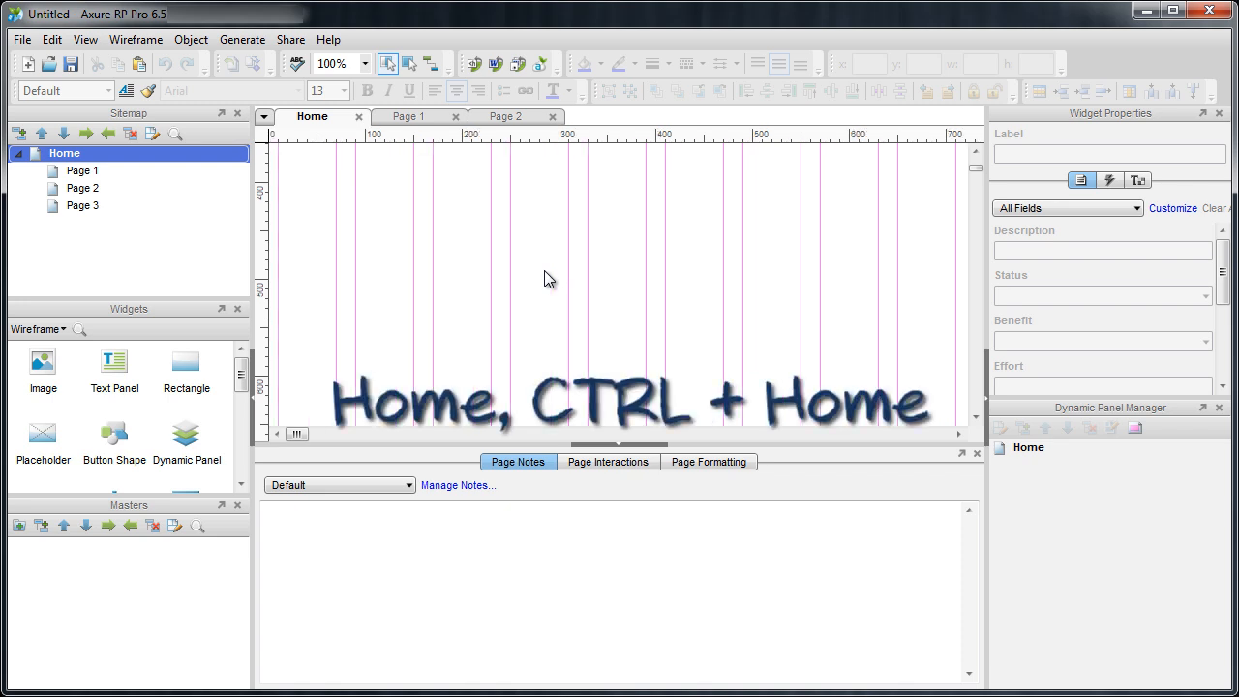
key("ctrl+Home")
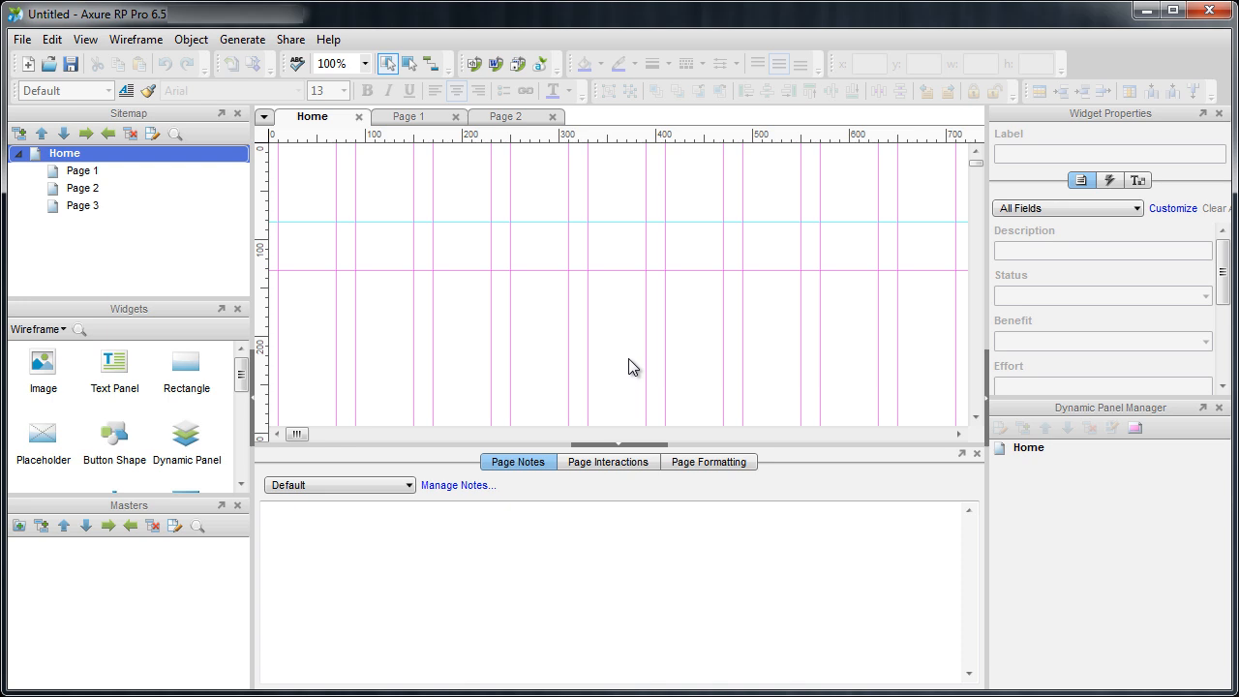
- Try moving Page 3 above Page 2 and back down in the sitemap, and collapse and re-expand the Home branch
left_click(92, 204)
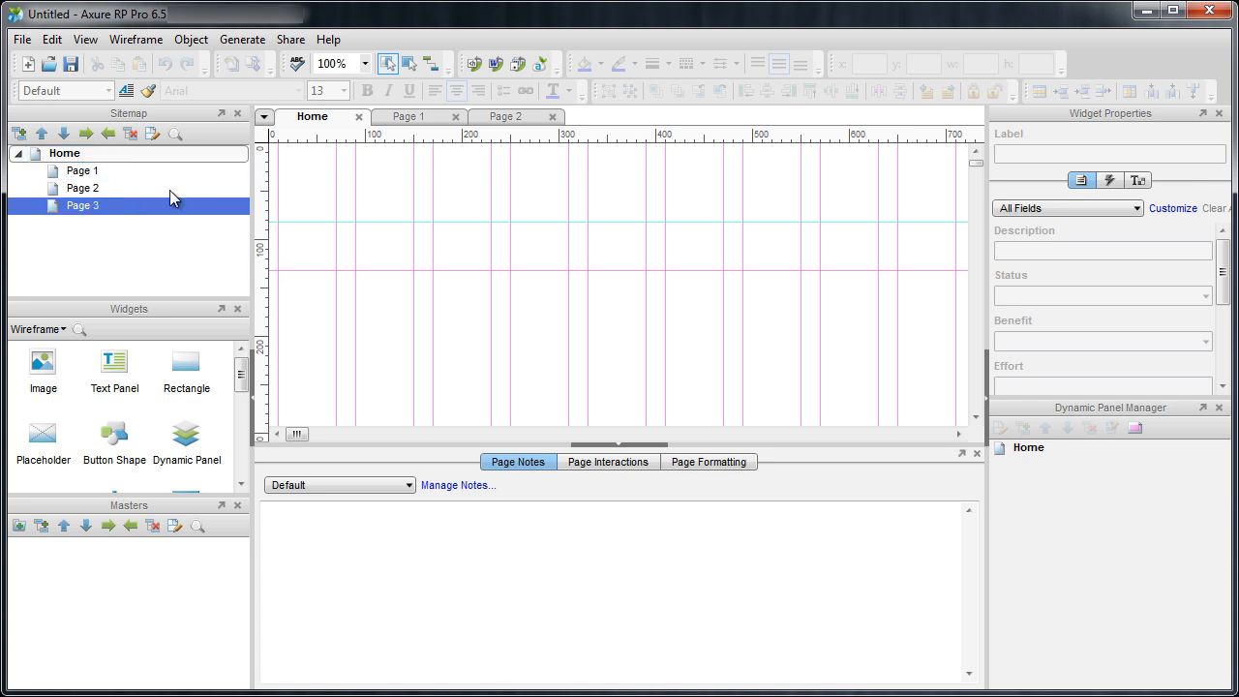
left_click(42, 134)
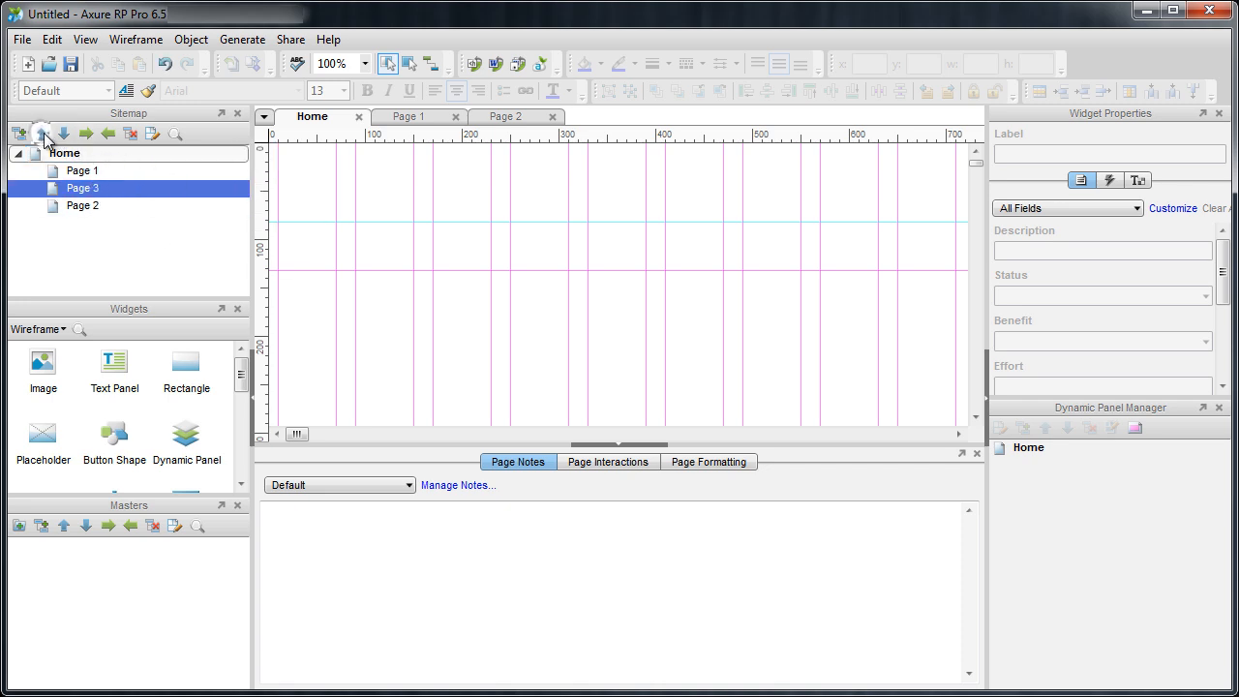
left_click(63, 133)
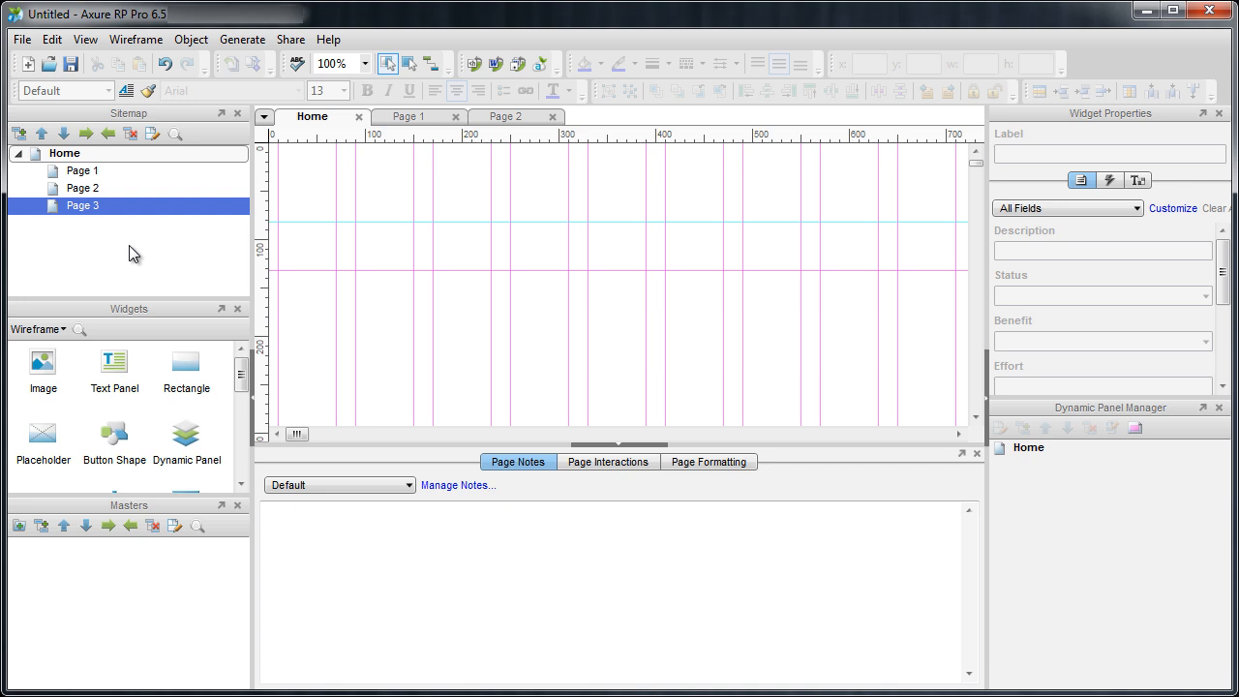
left_click(18, 154)
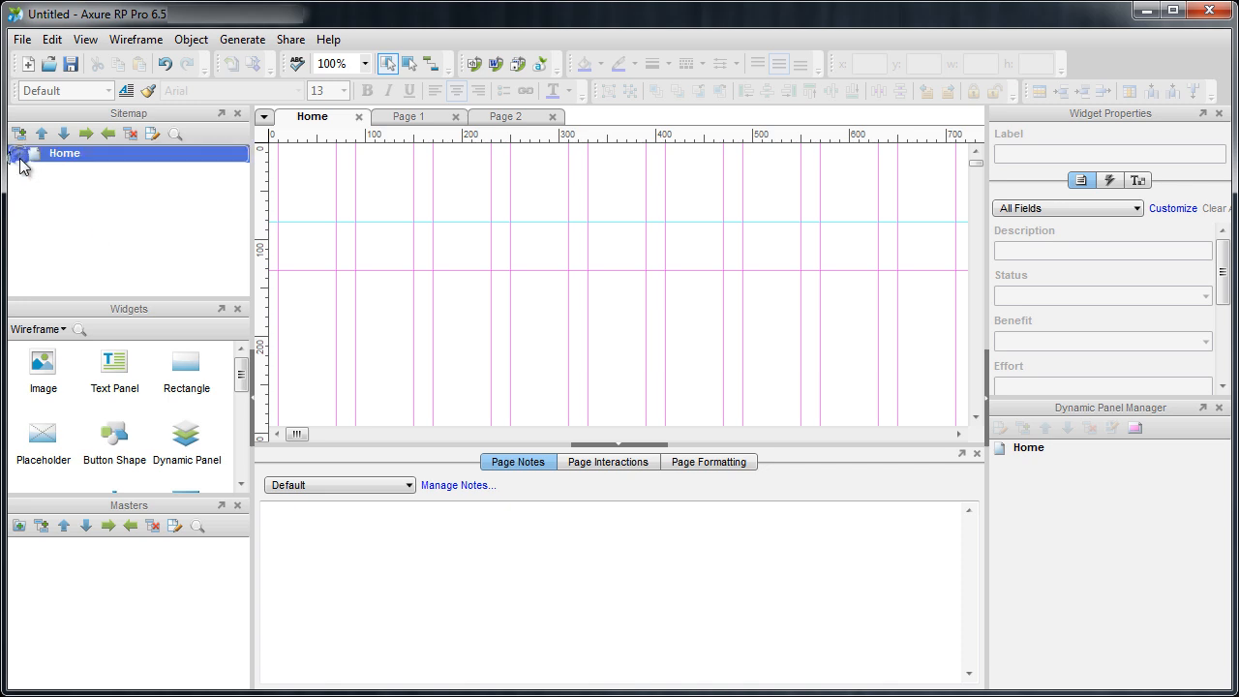
left_click(18, 154)
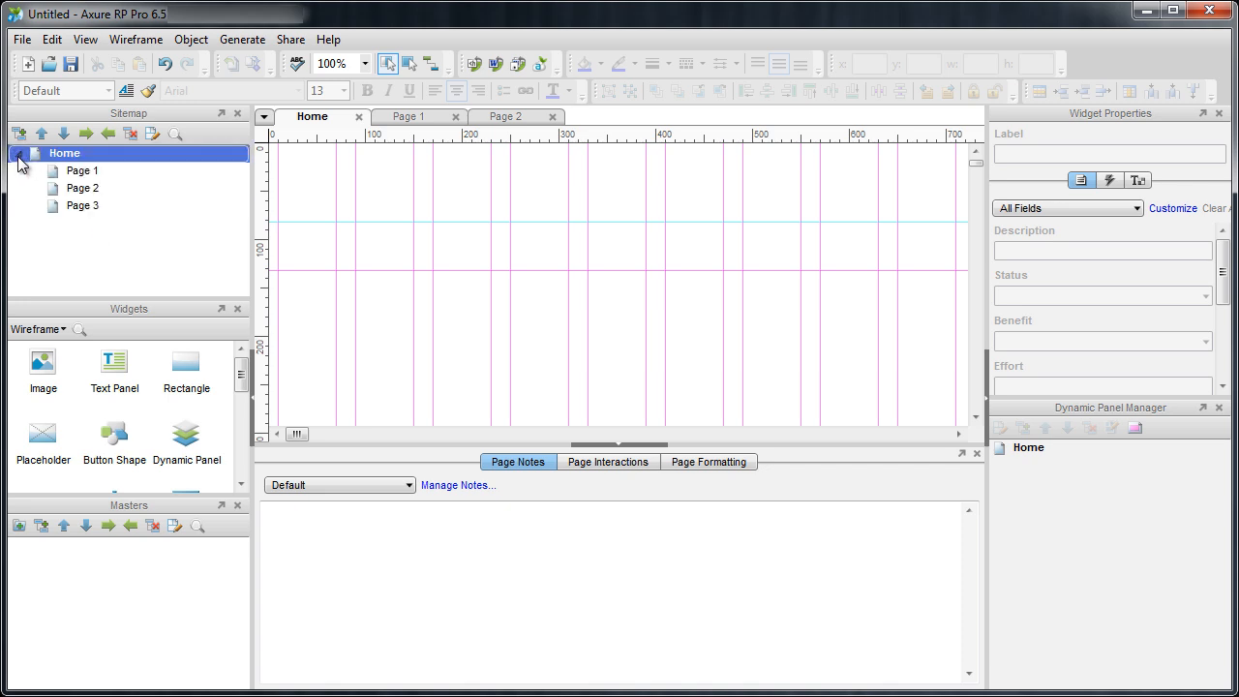
- Indent Page 3 beneath Page 2 in the sitemap and add a top-level page named Flow Diagram
left_click(87, 207)
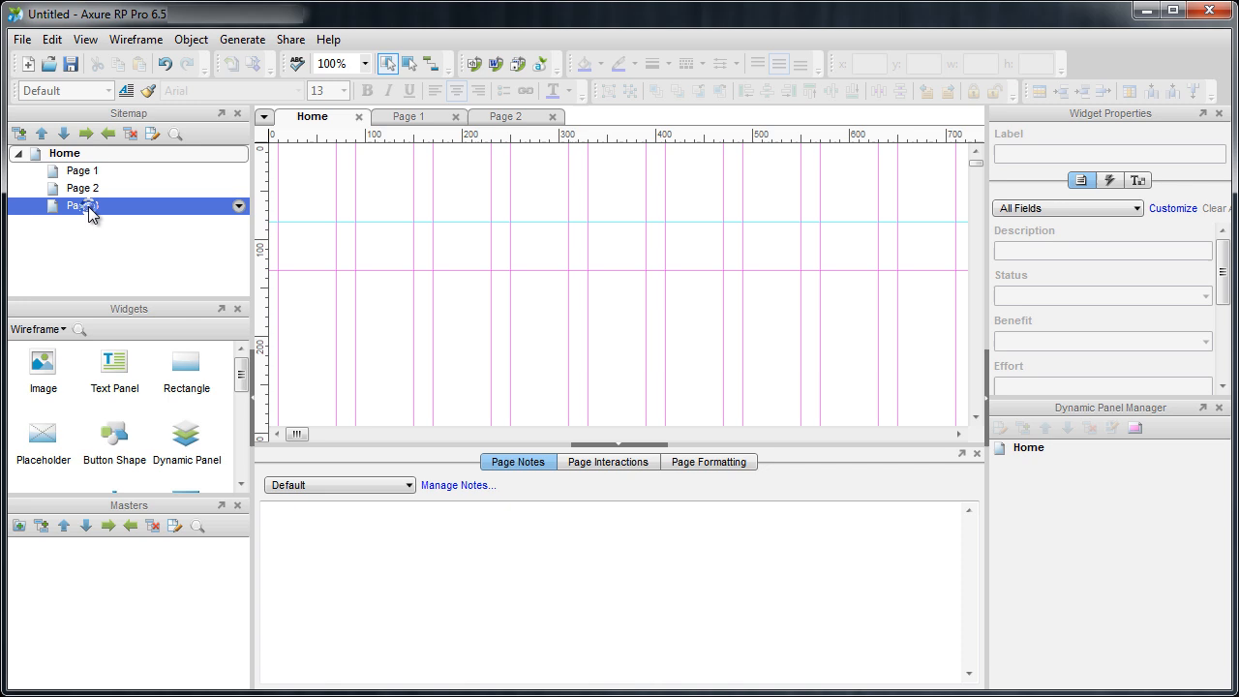
left_click(87, 135)
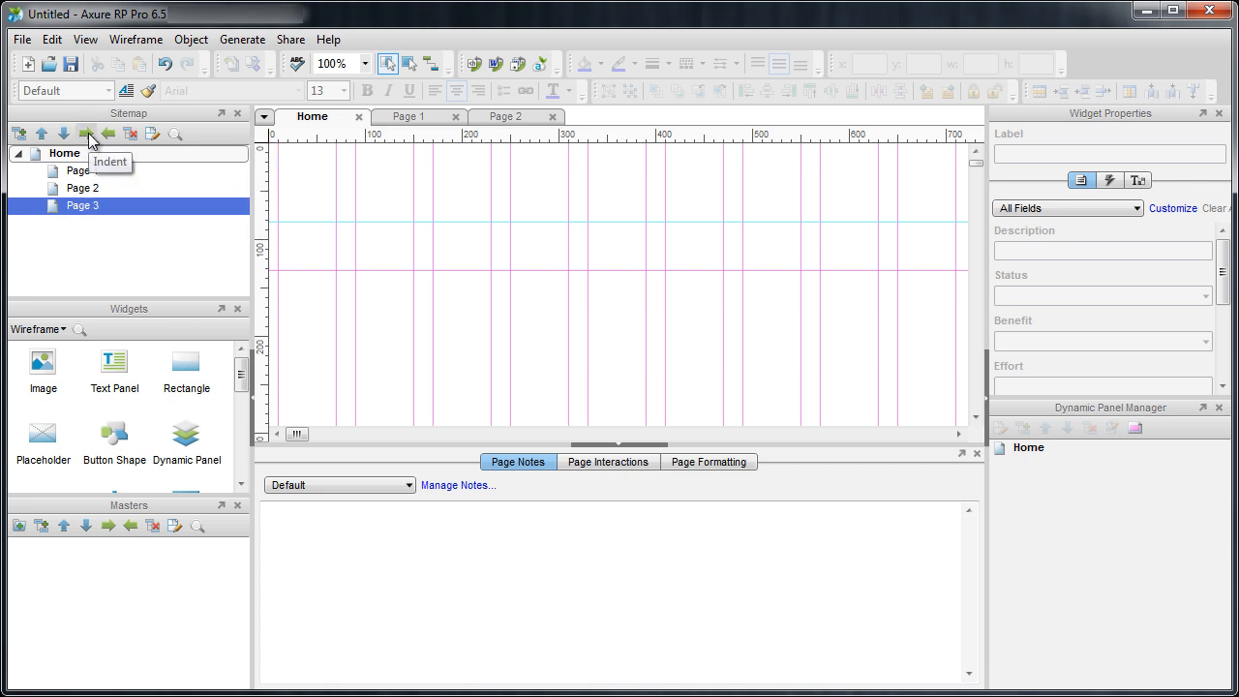
left_click(18, 135)
double_click(82, 224)
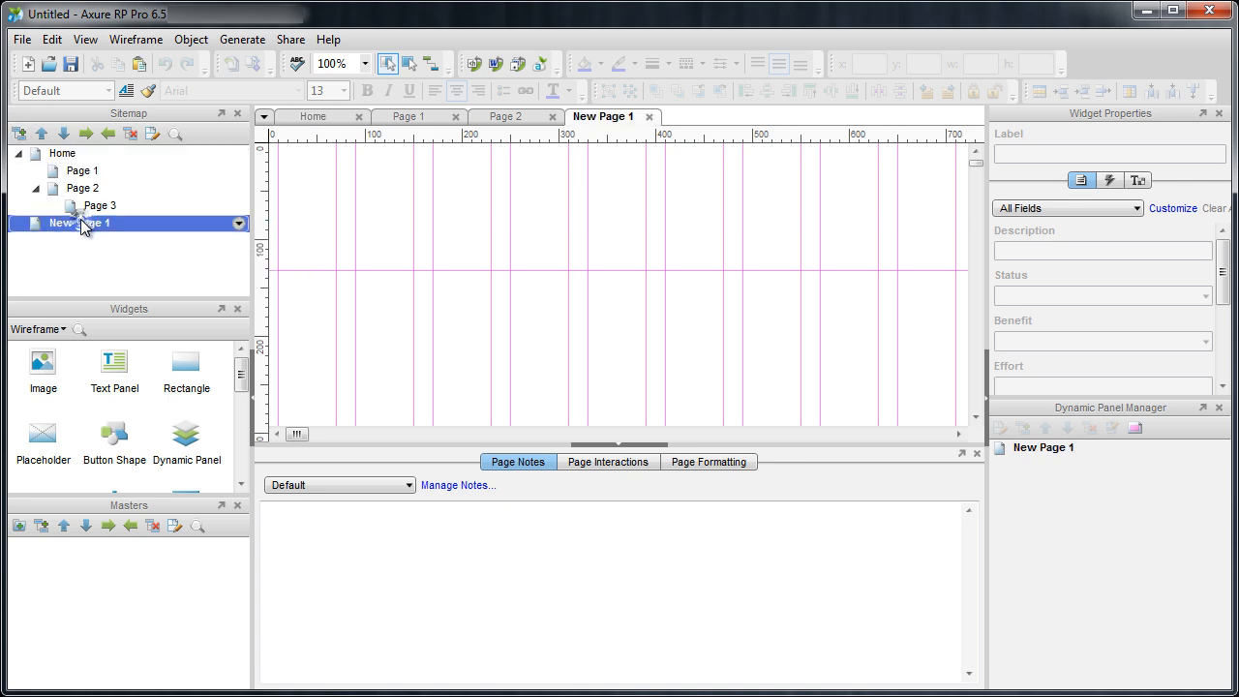
left_click(109, 224)
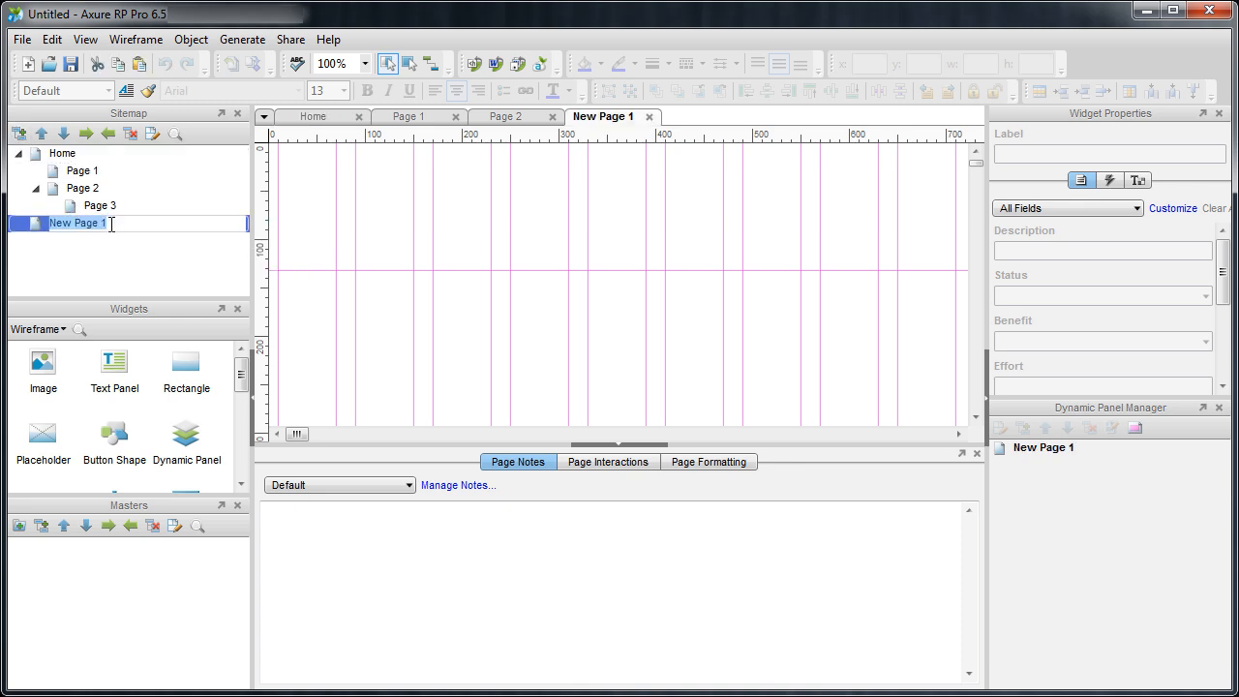
type("Flow Diagram")
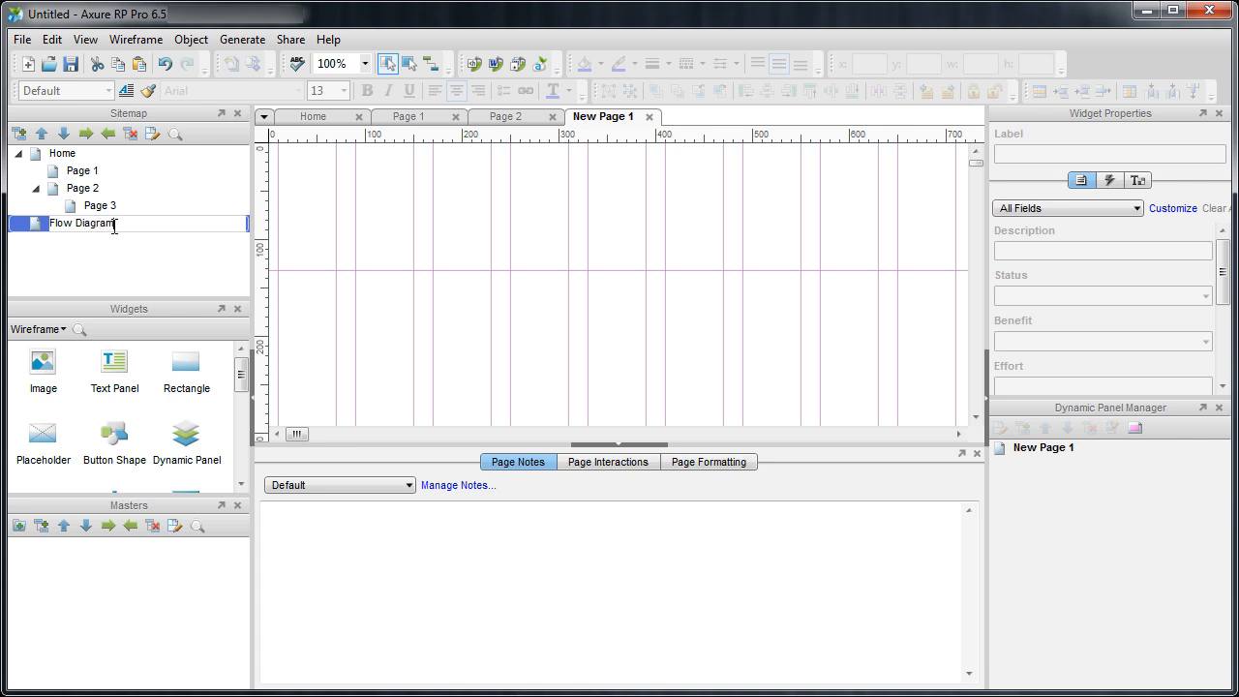
left_click(71, 257)
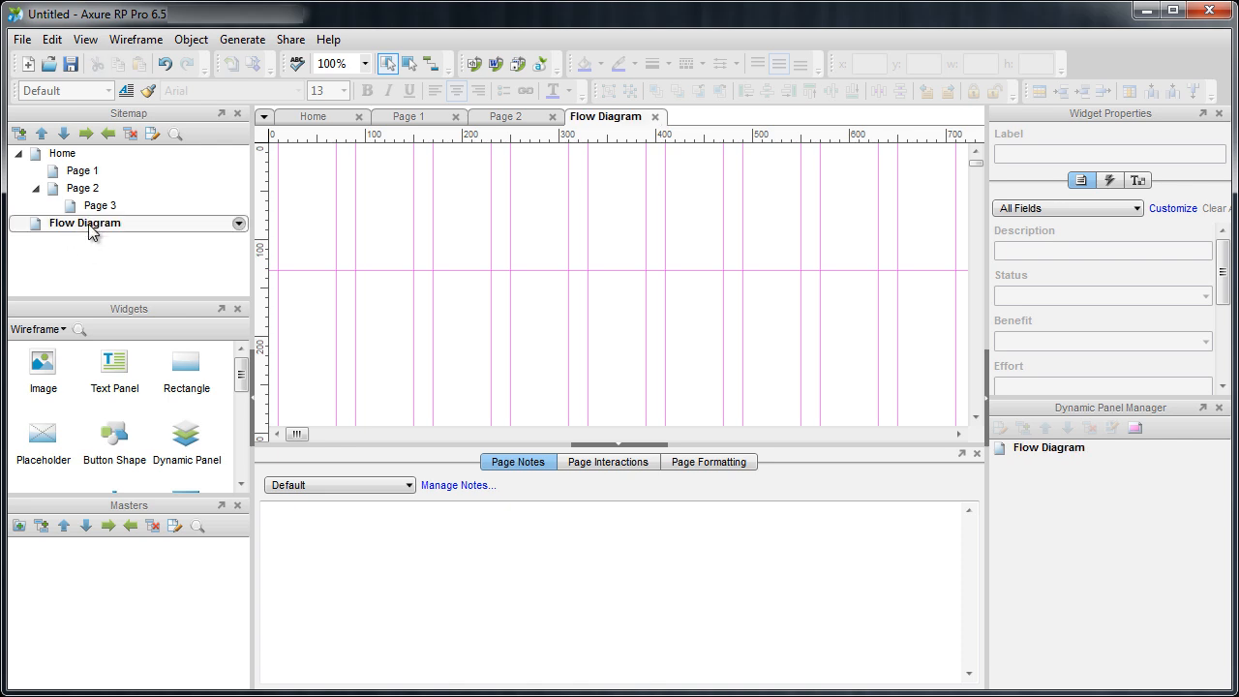
- Set the diagram type of the Flow Diagram page to Flow
right_click(88, 223)
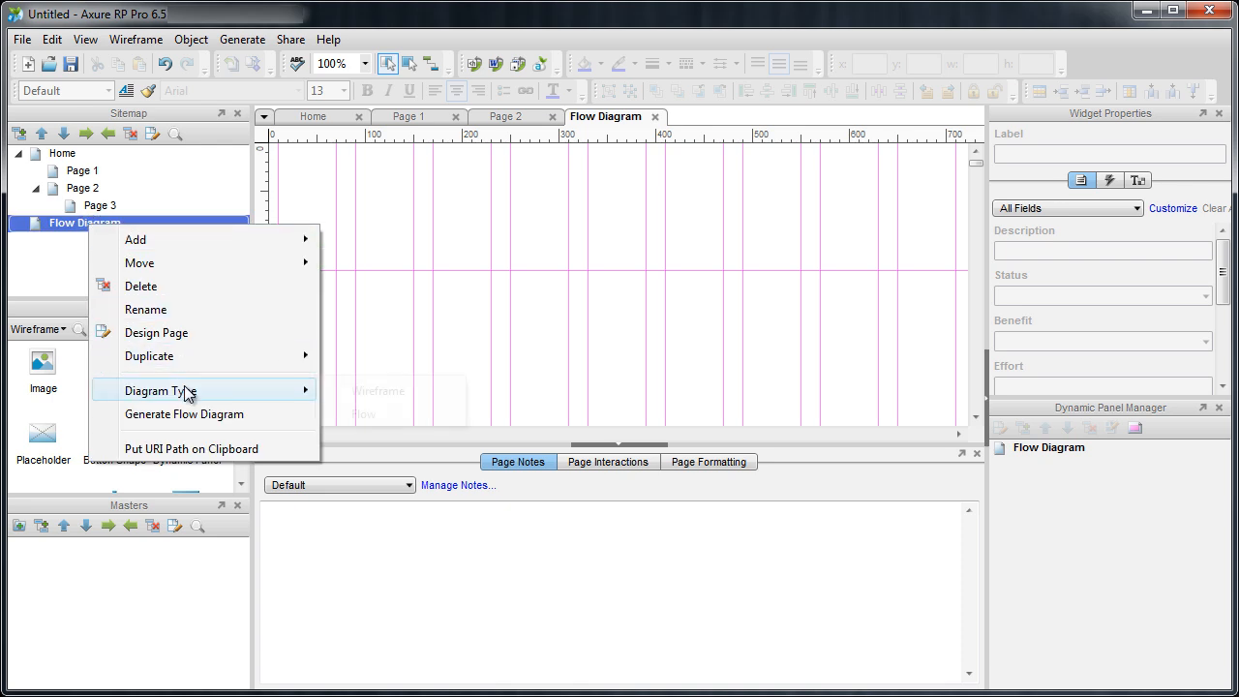
mouse_move(270, 392)
left_click(383, 413)
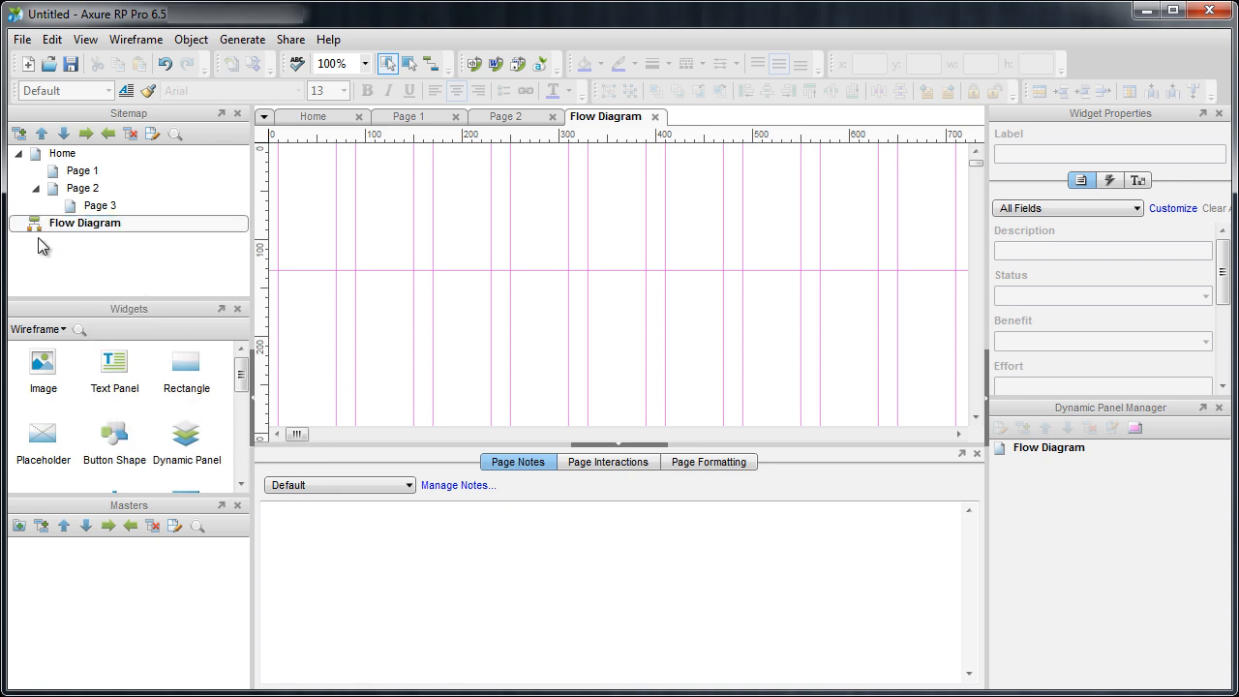
- Generate a Standard flow diagram of the Home branch on the Flow Diagram page and deselect it
left_click(107, 223)
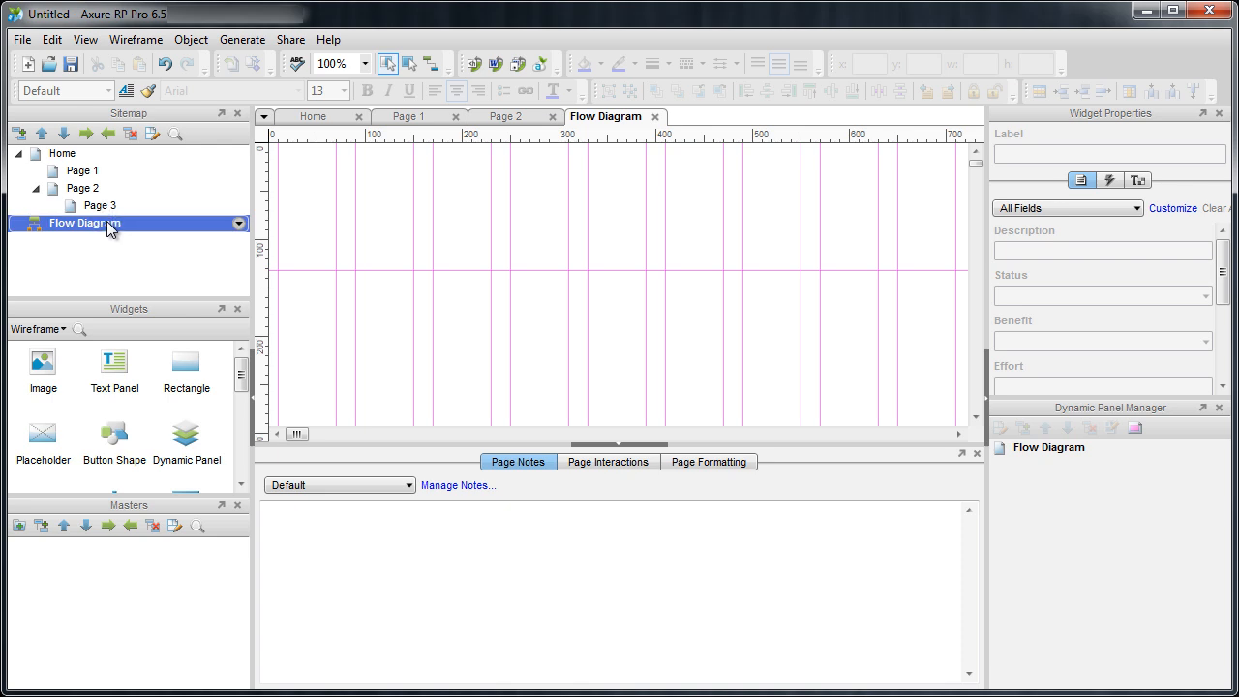
left_click(66, 155)
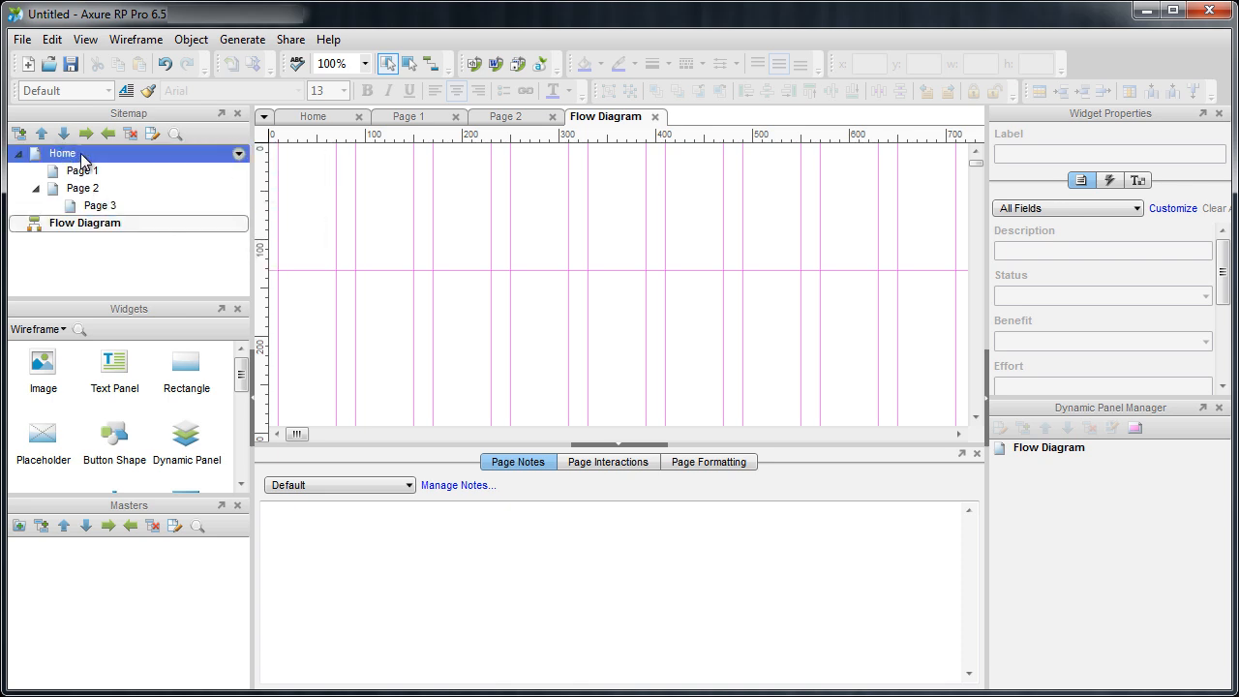
right_click(83, 161)
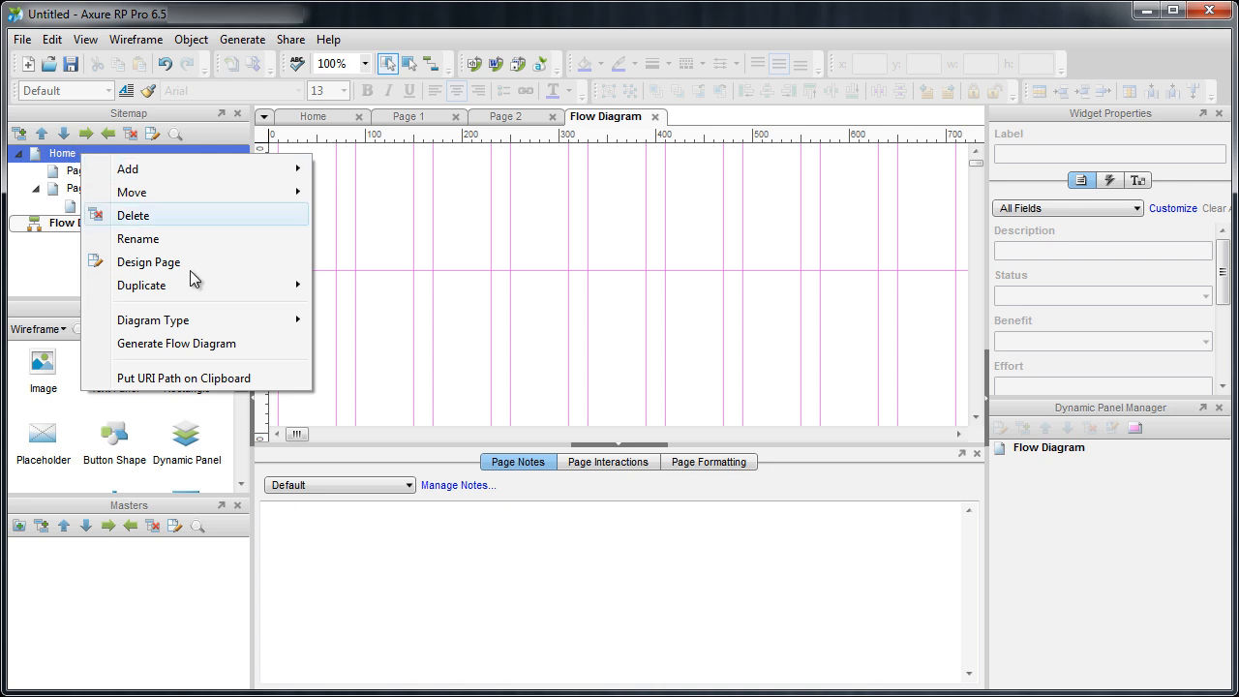
left_click(209, 341)
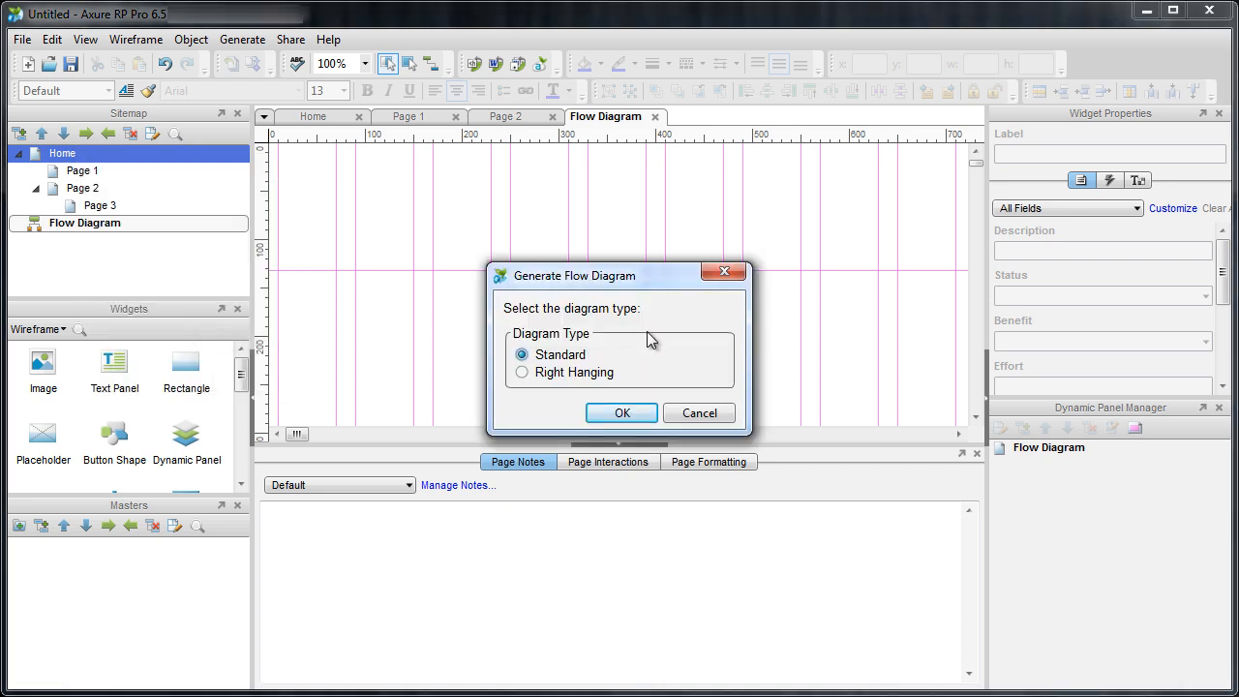
left_click(623, 414)
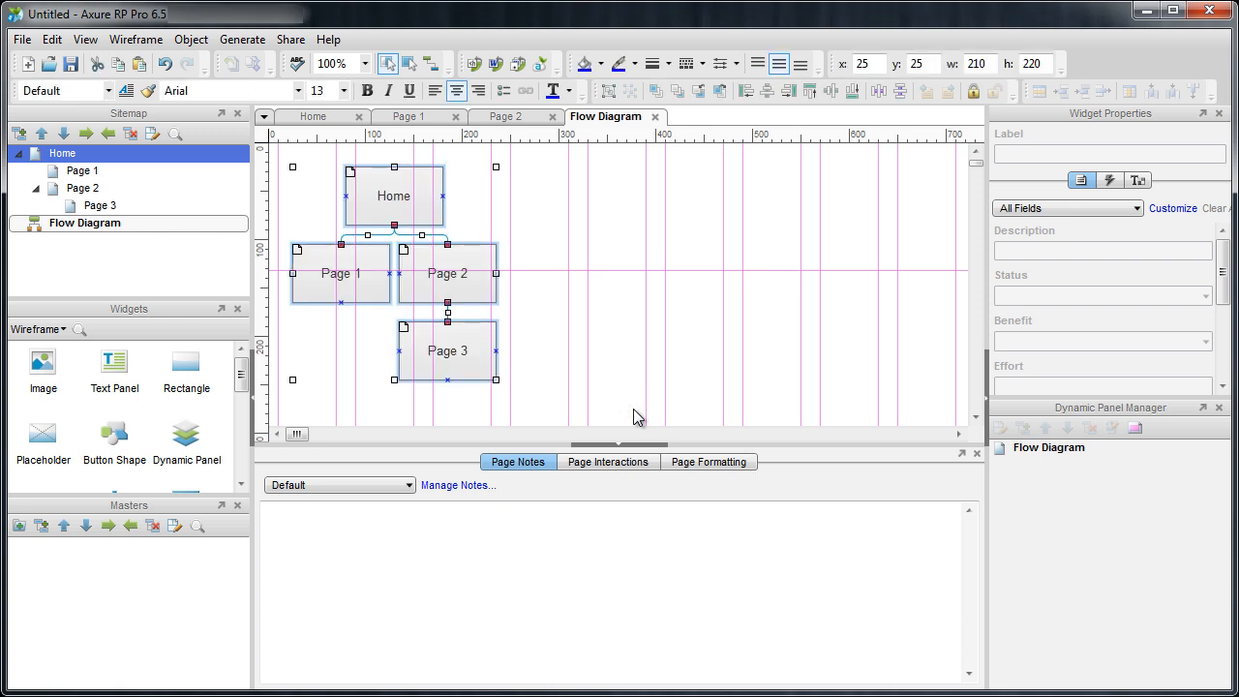
left_click(588, 210)
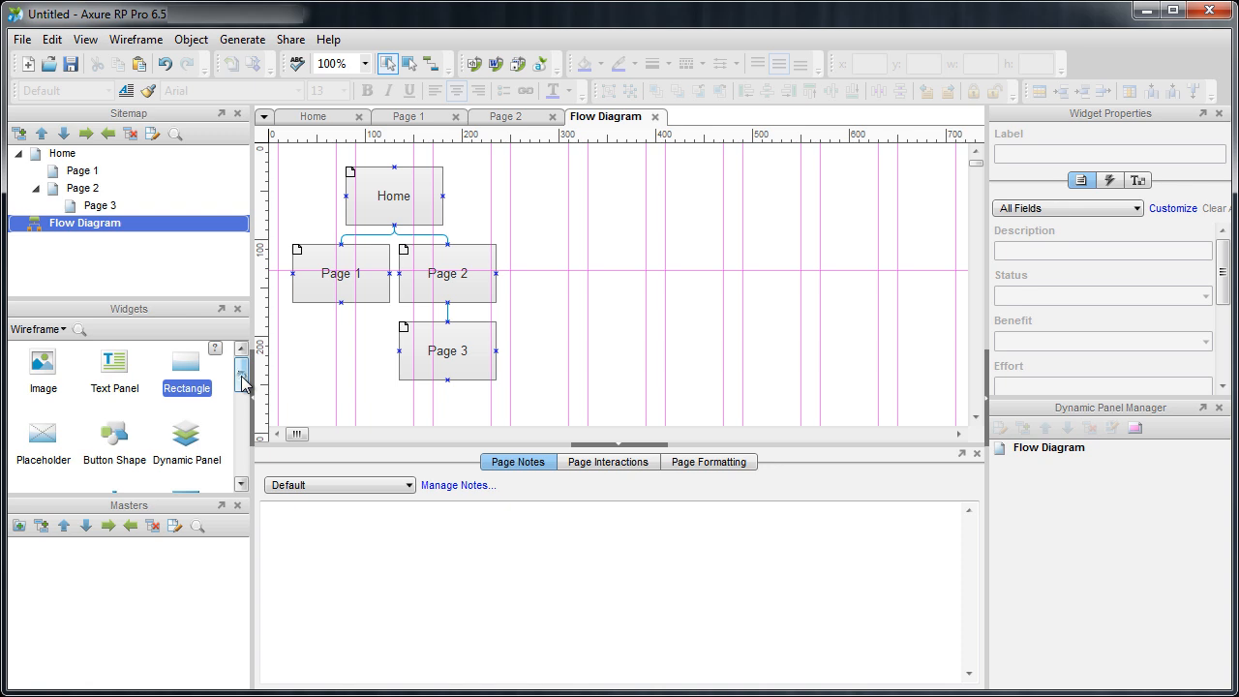
- Place a Rectangle widget beside the flow diagram at about x 330, y 132
mouse_move(241, 384)
left_mouse_down()
mouse_move(238, 472)
mouse_move(246, 388)
left_mouse_up()
left_click_drag(246, 389, 248, 370)
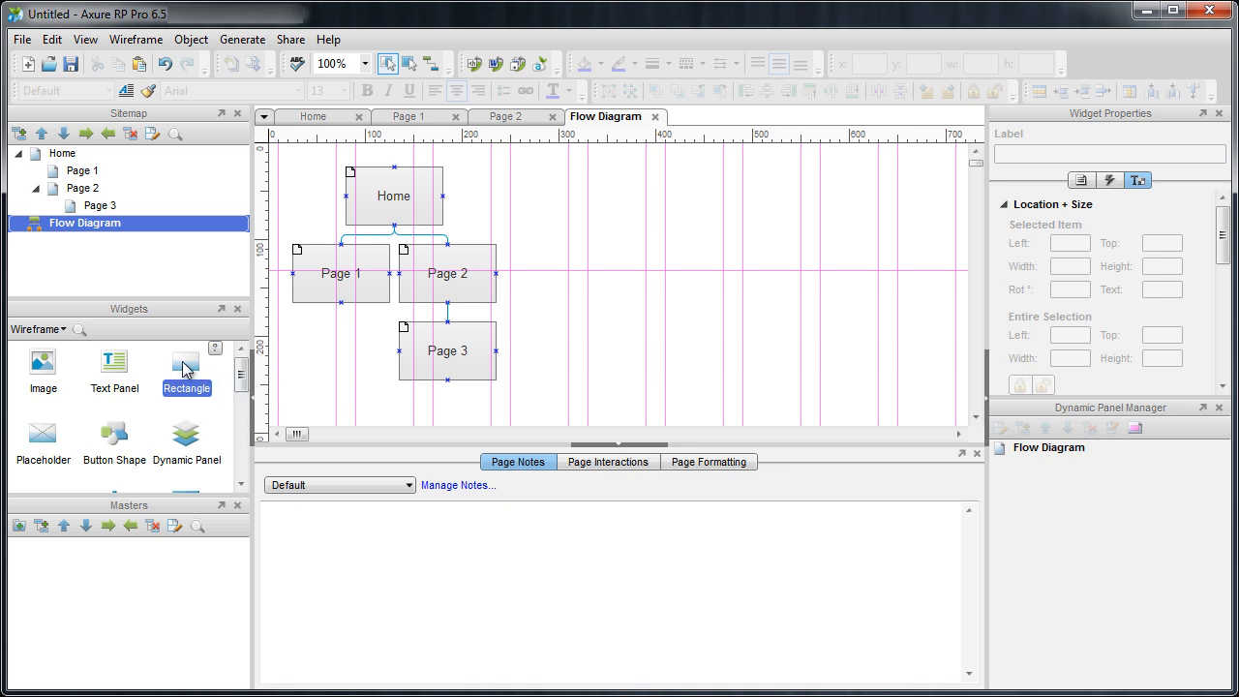
left_click_drag(187, 369, 587, 270)
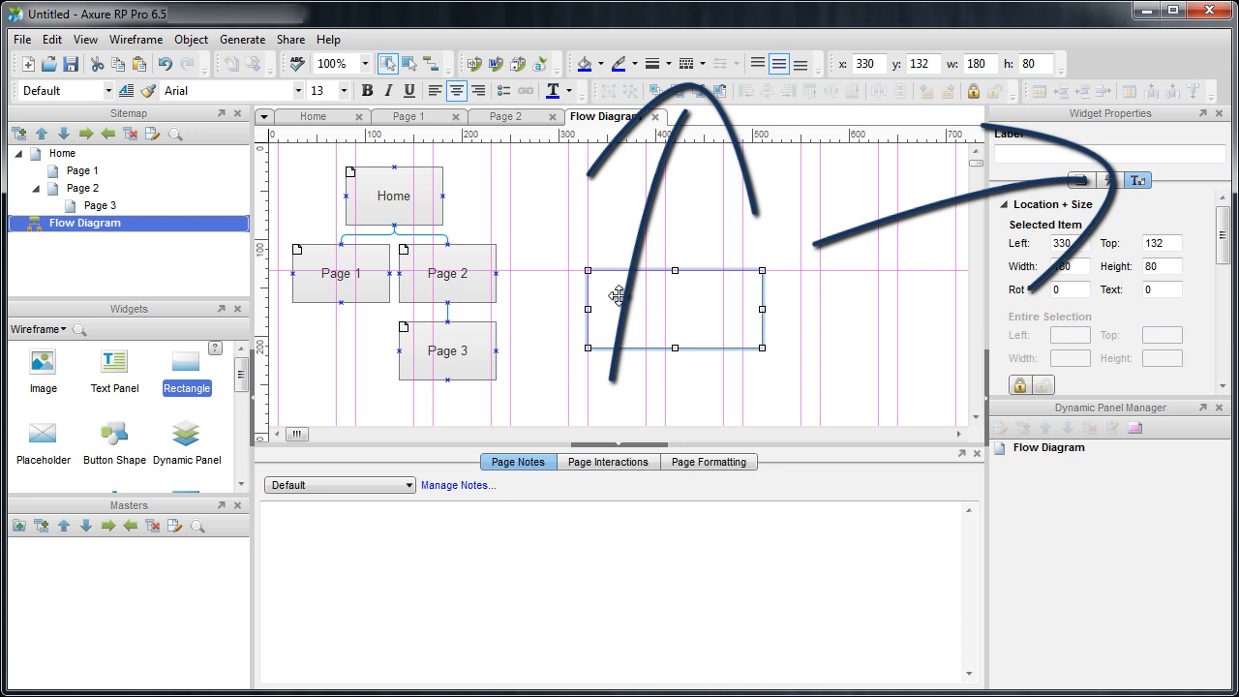
- Nudge the rectangle 1 pixel right and back, and try 10-pixel nudges right, down, left and up
key("Right")
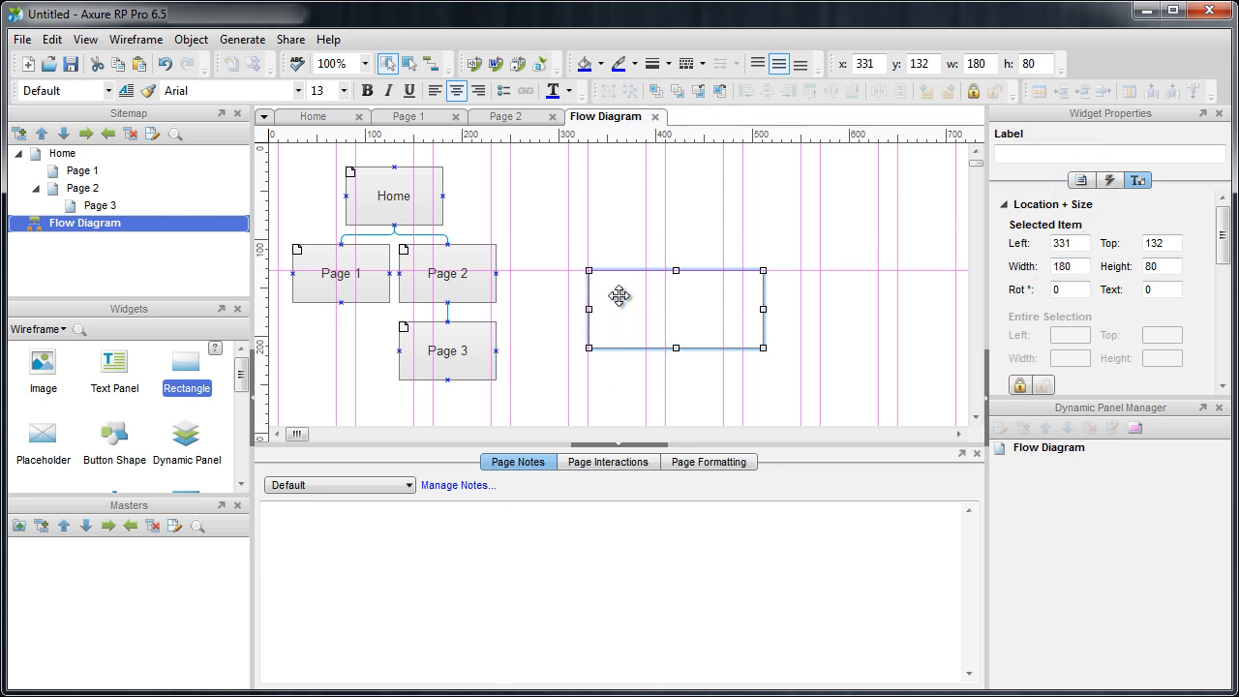
key("Left")
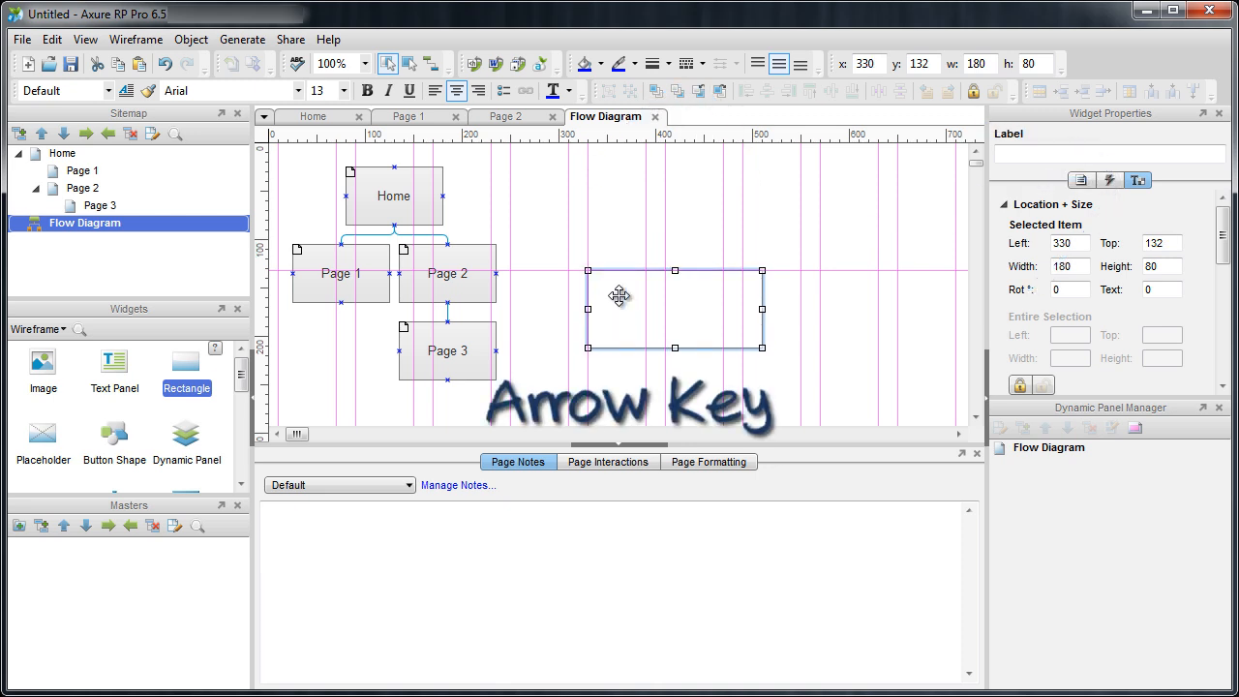
key("shift+Right")
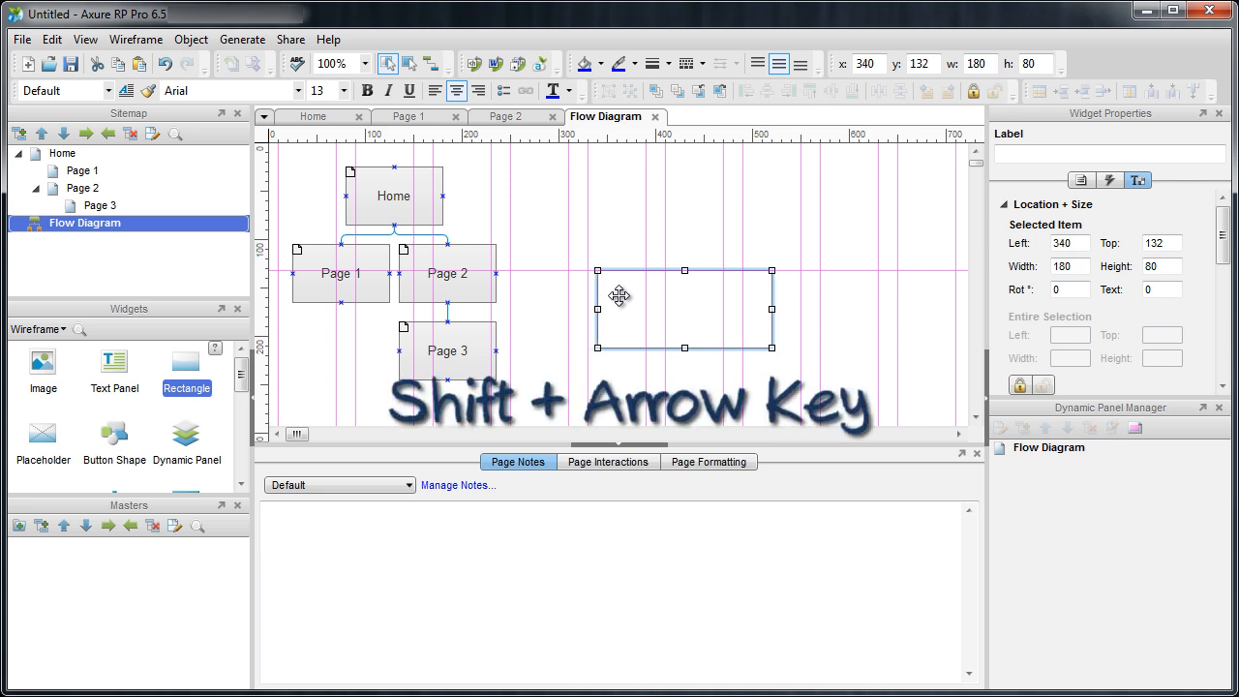
key("shift+Down")
key("shift+Left")
key("shift+Up")
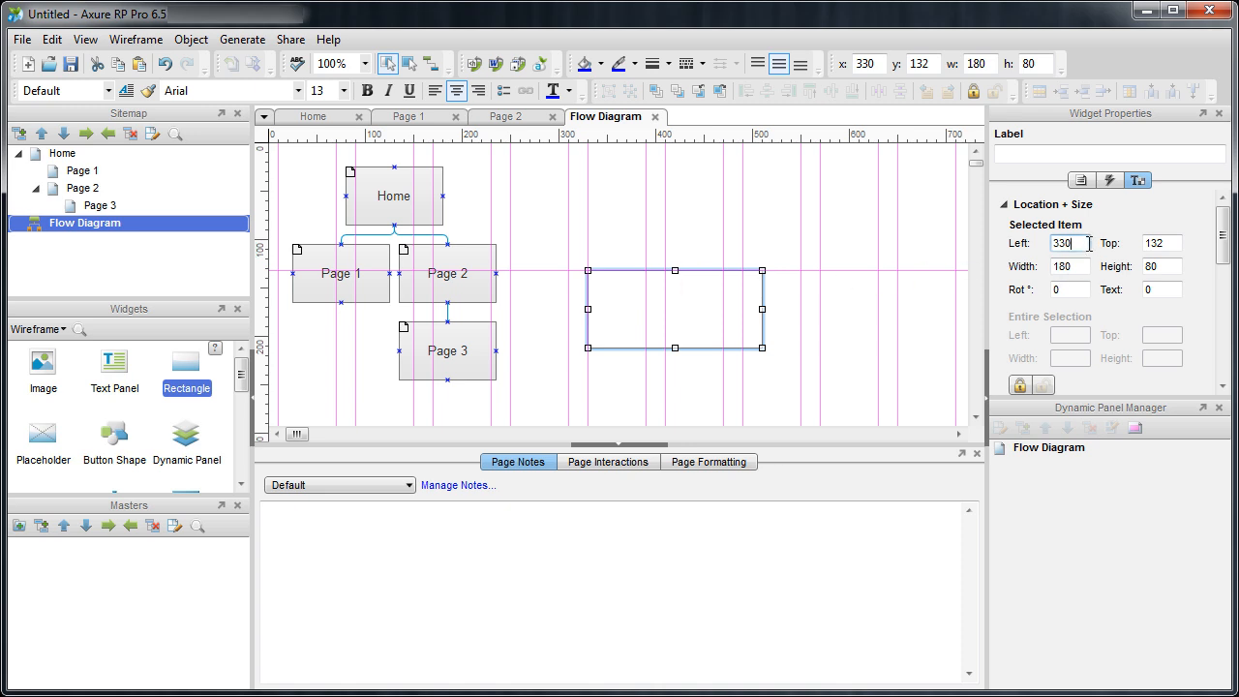
- Set the rectangle's left position to 340 and add the word "text" inside it
key("Return")
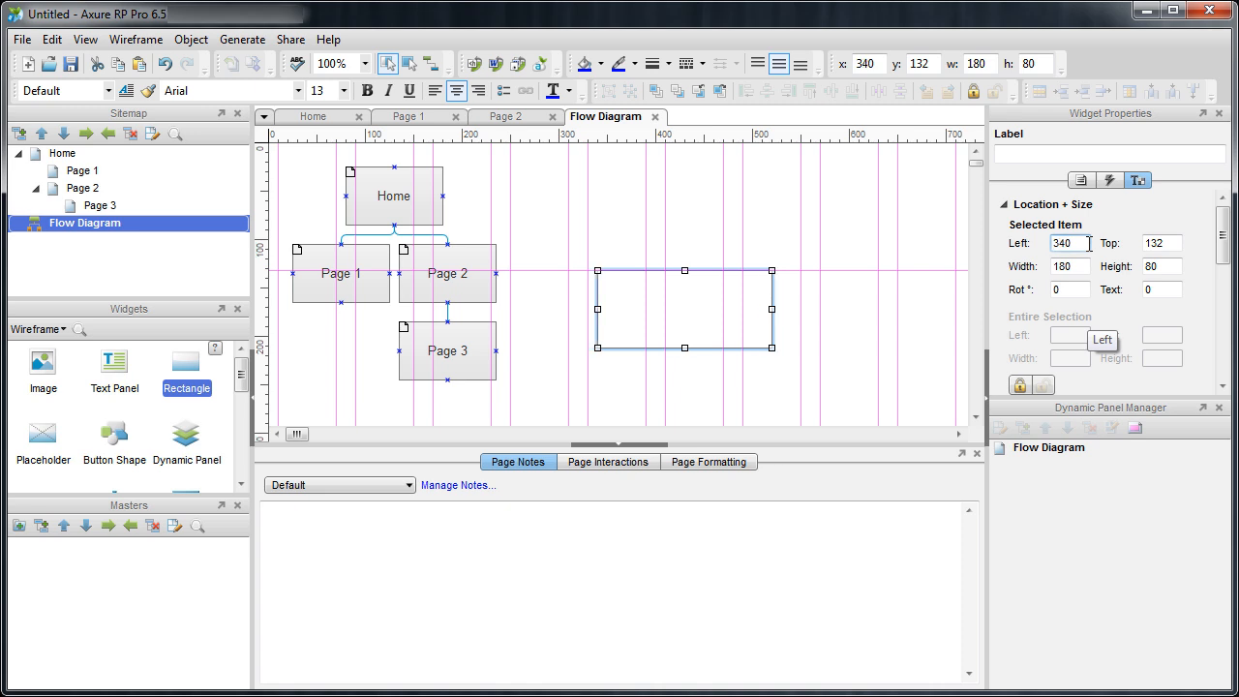
left_click(696, 317)
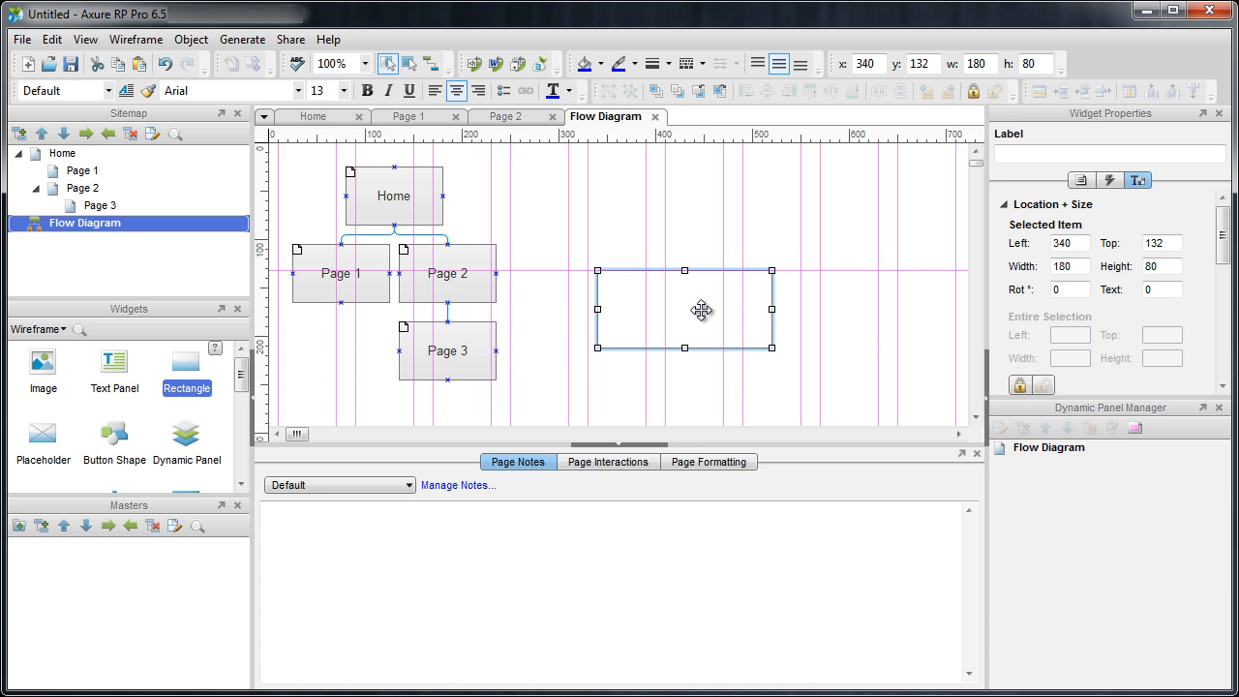
double_click(702, 310)
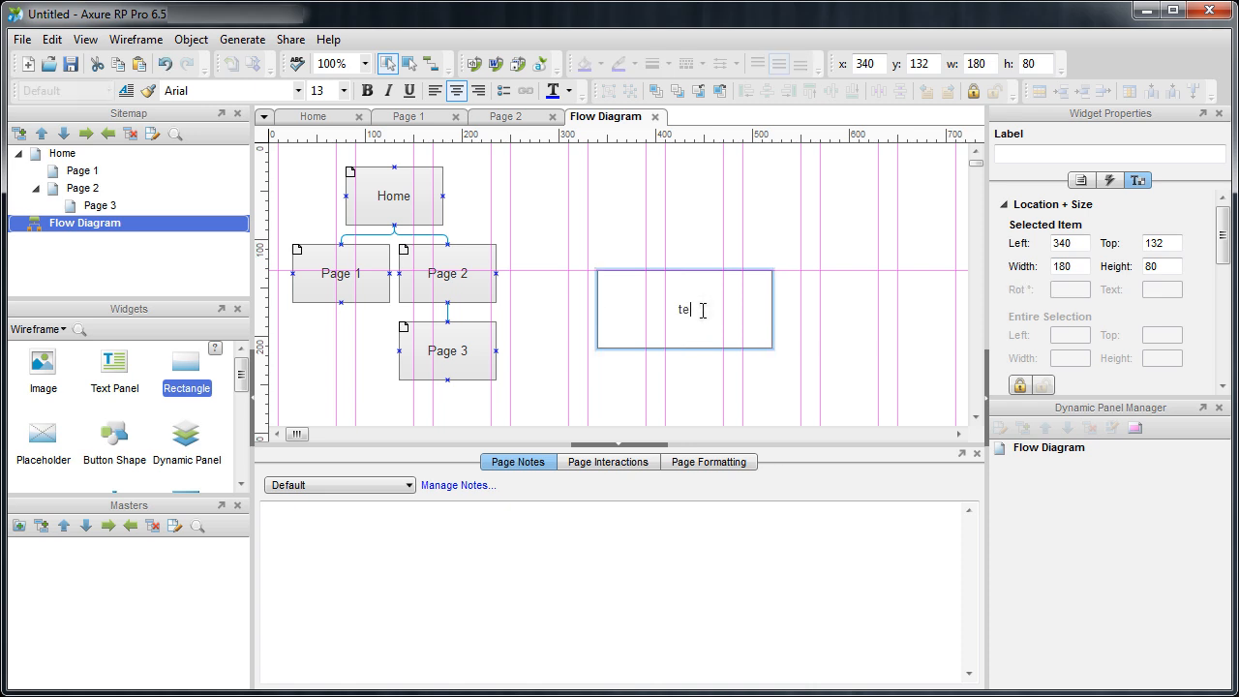
left_click(804, 352)
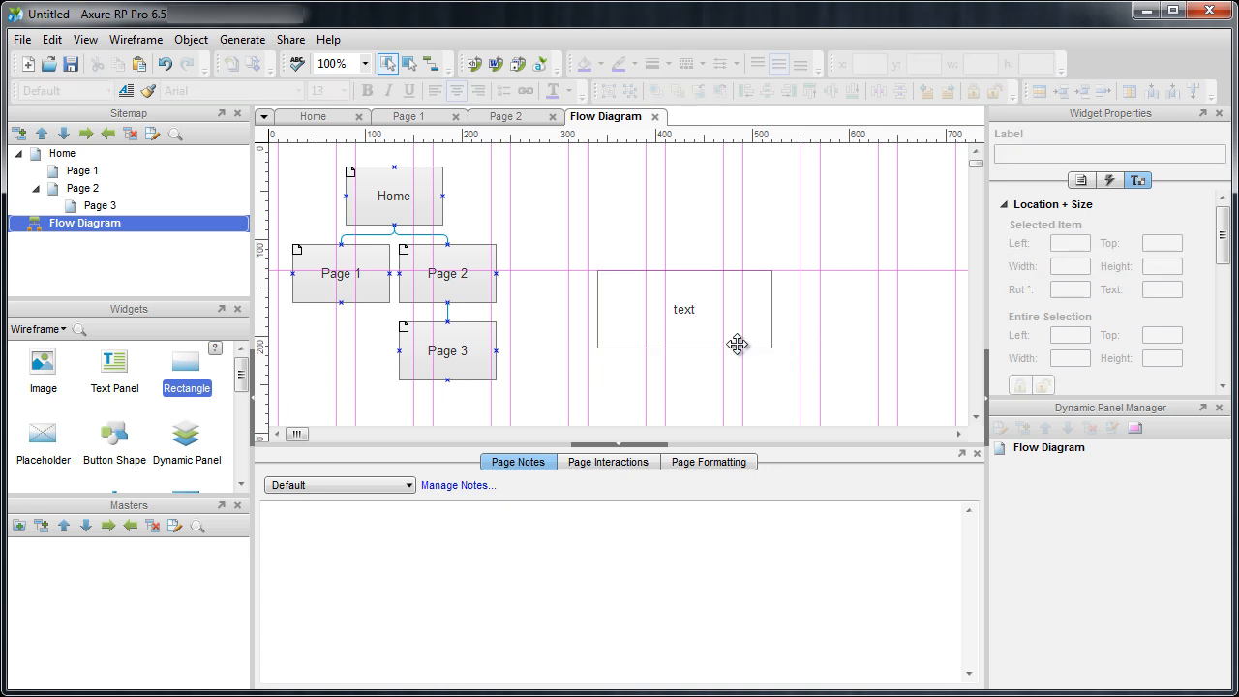
- Place a Text Panel widget over the rectangle at about x 420, y 164 and remove it
left_click_drag(119, 373, 676, 289)
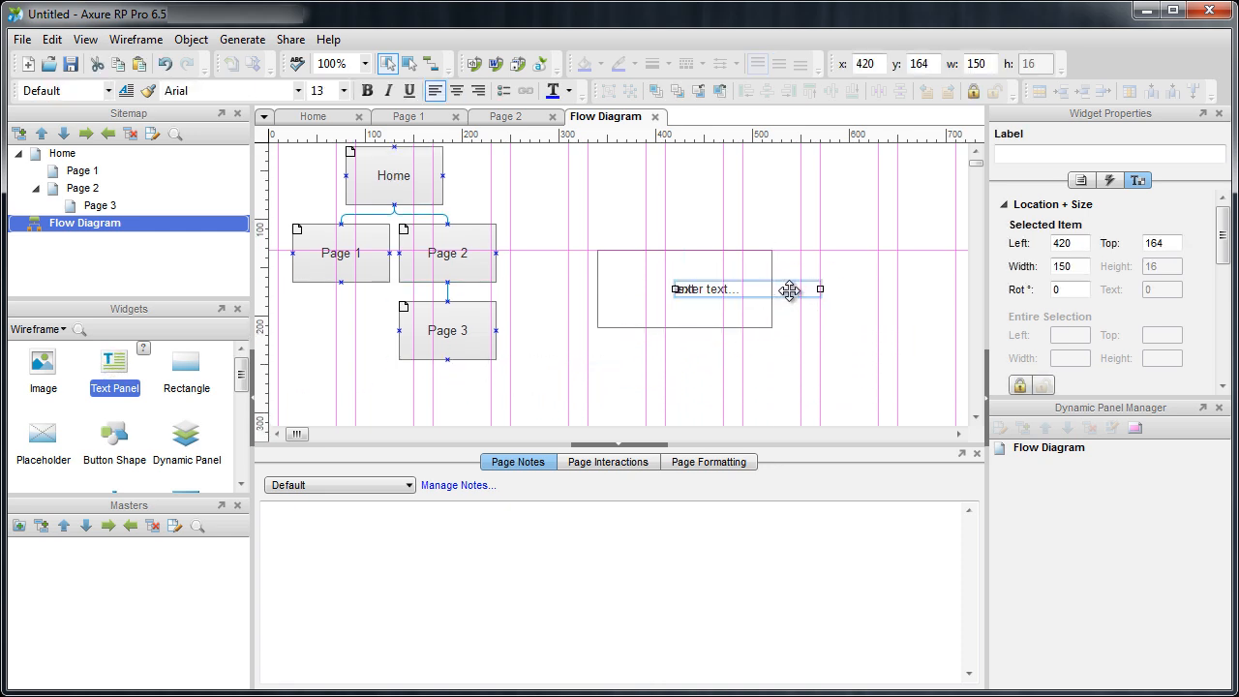
key("Delete")
- Format the rectangle's text in Axure Handwriting, size 20, bold
left_click(718, 321)
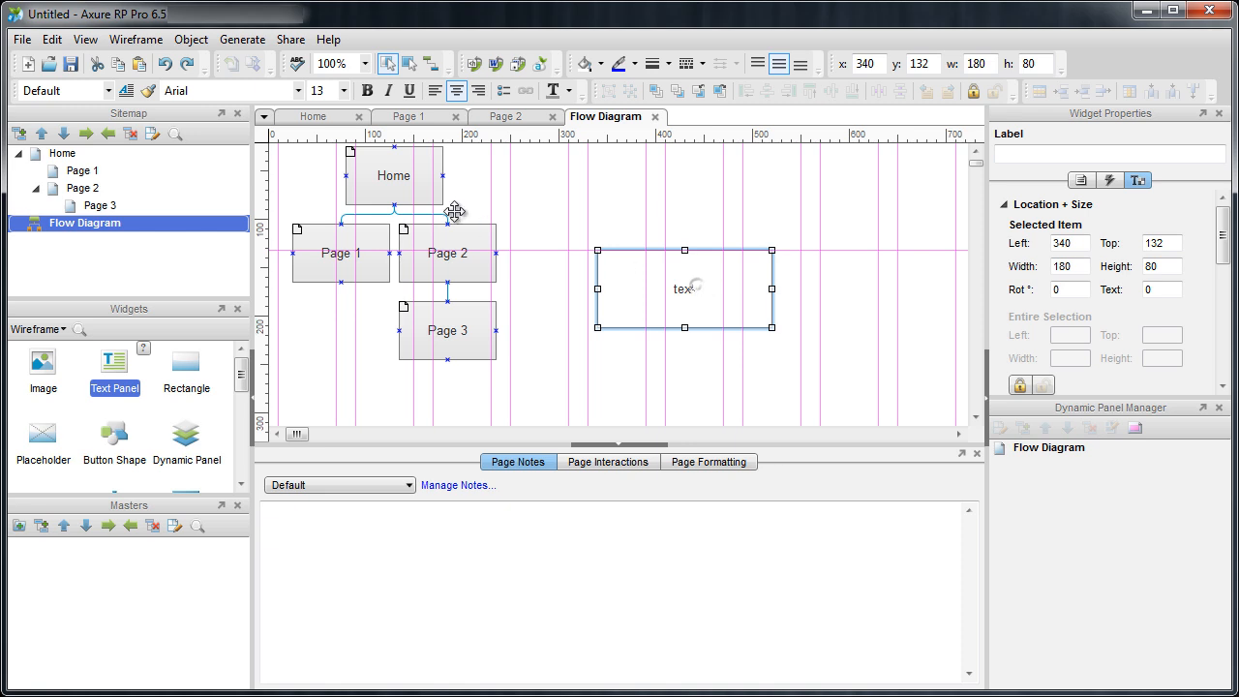
left_click(300, 90)
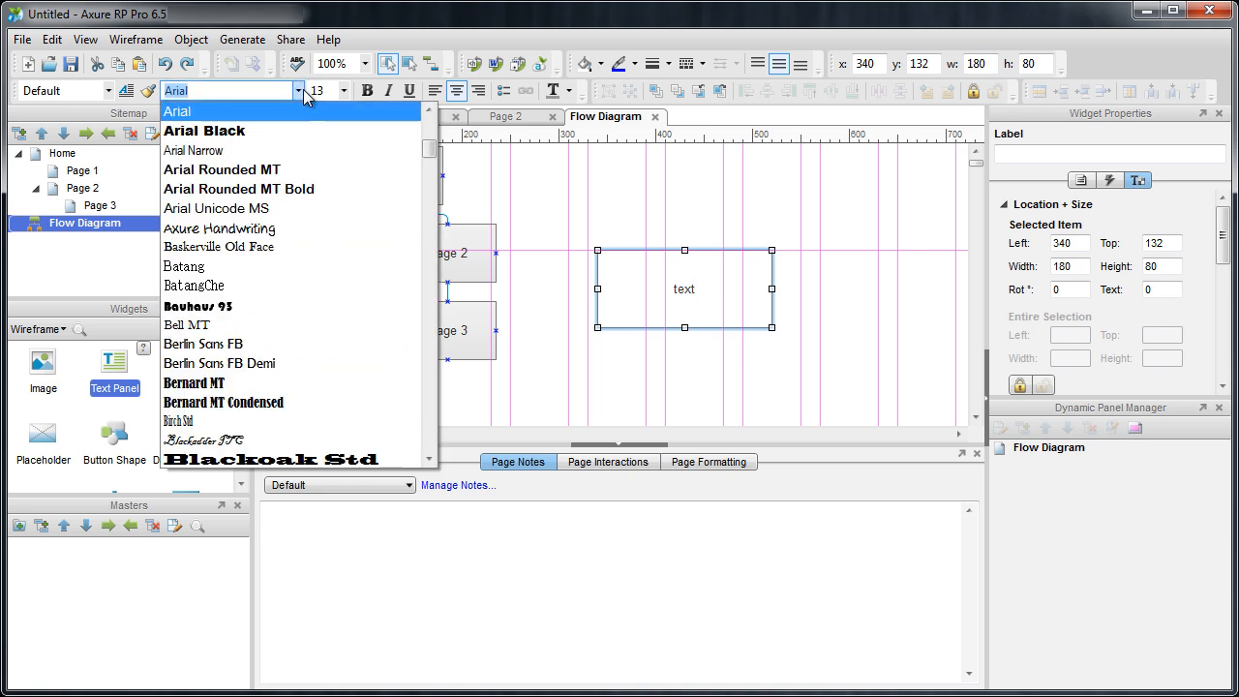
left_click(276, 228)
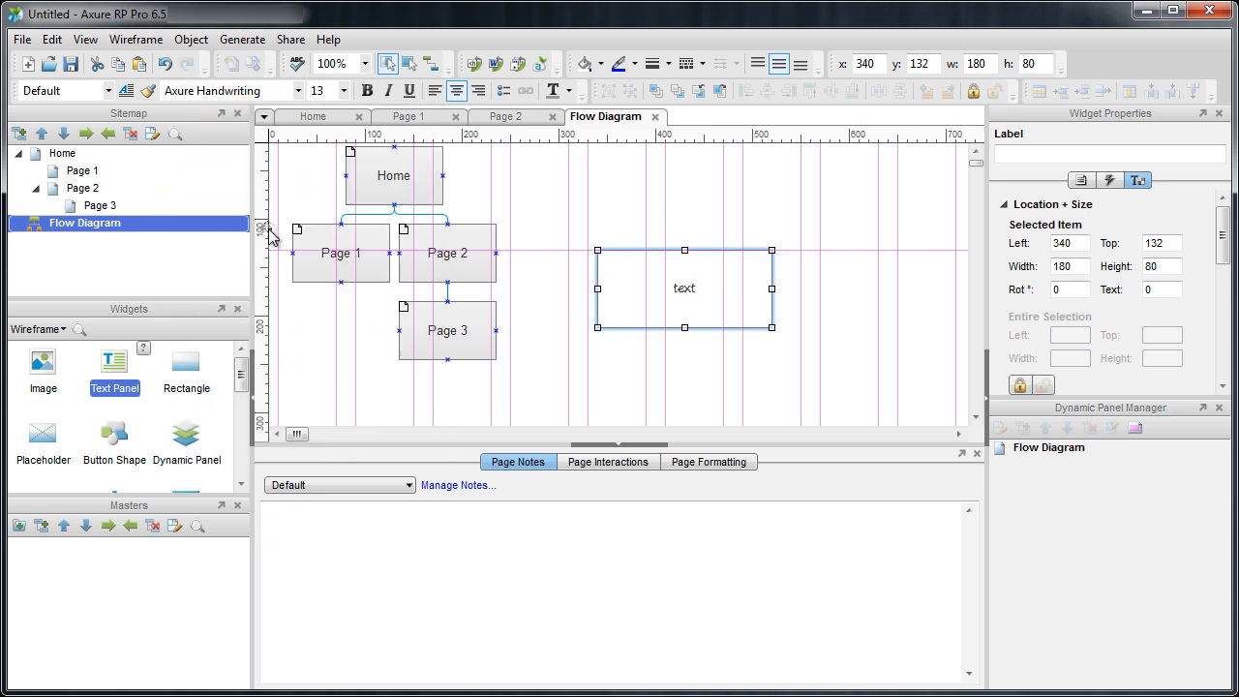
left_click(344, 90)
left_click(334, 267)
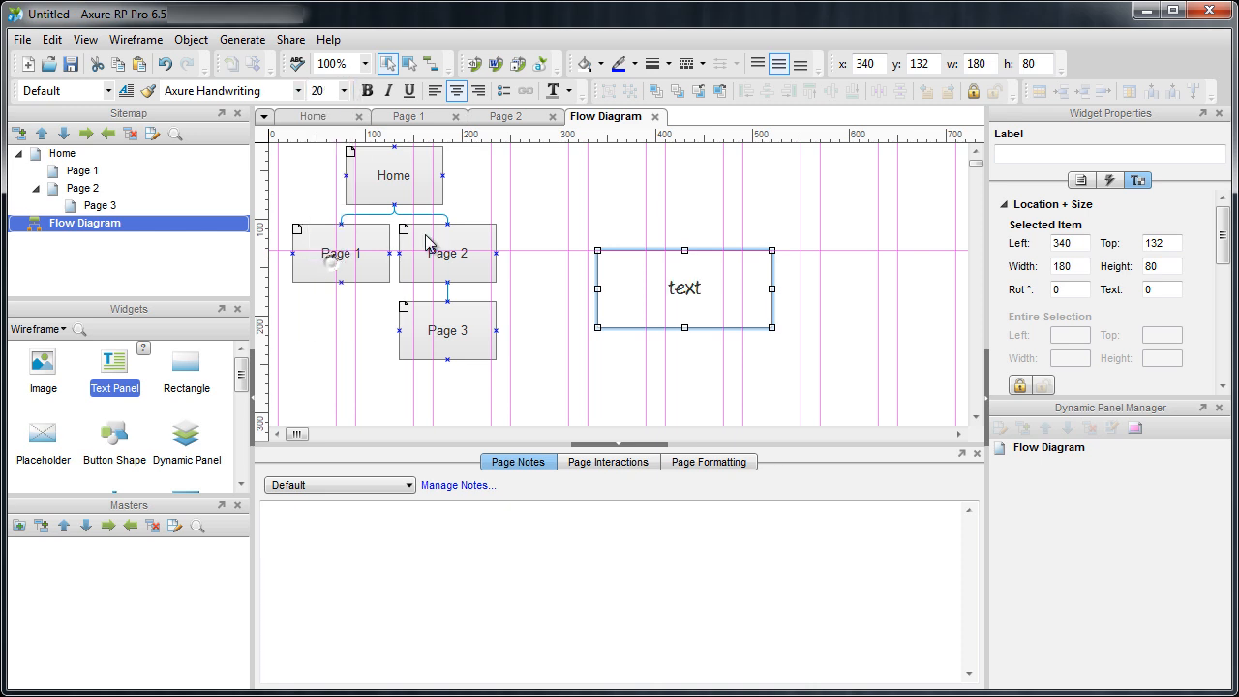
left_click(367, 90)
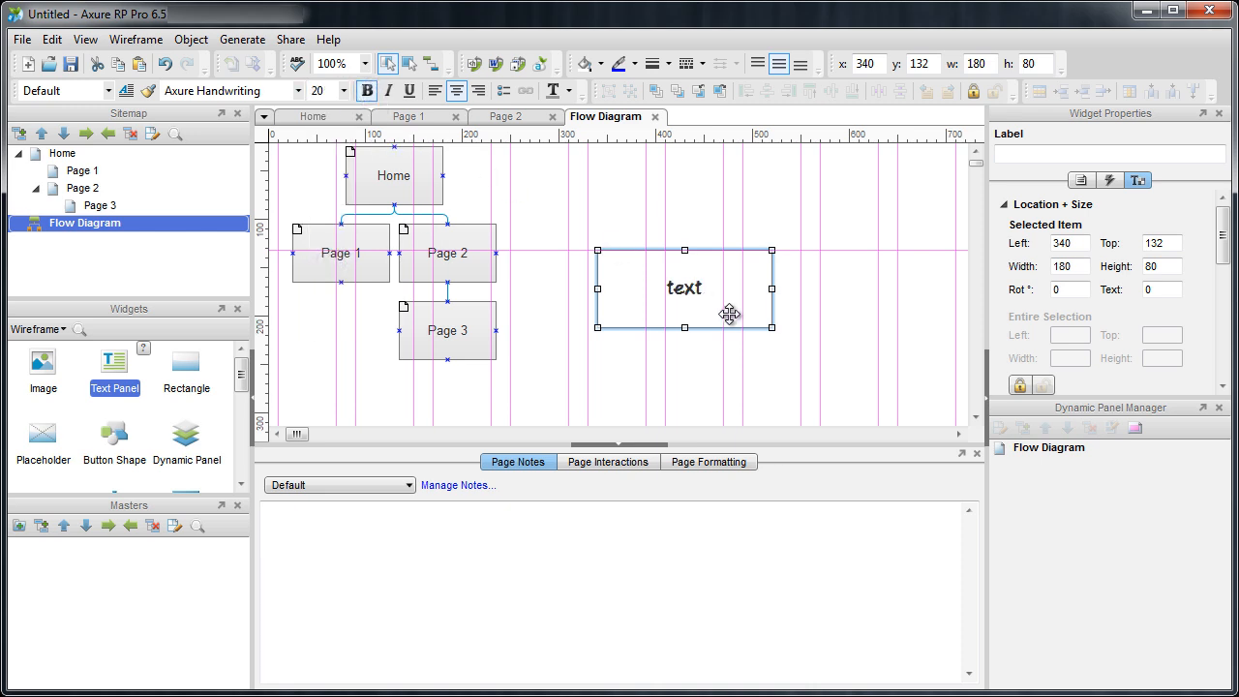
- Try a solid CCCCCC fill on the rectangle and replace it with a 90-degree white-to-black linear gradient, the white stop near the black end
left_click(601, 66)
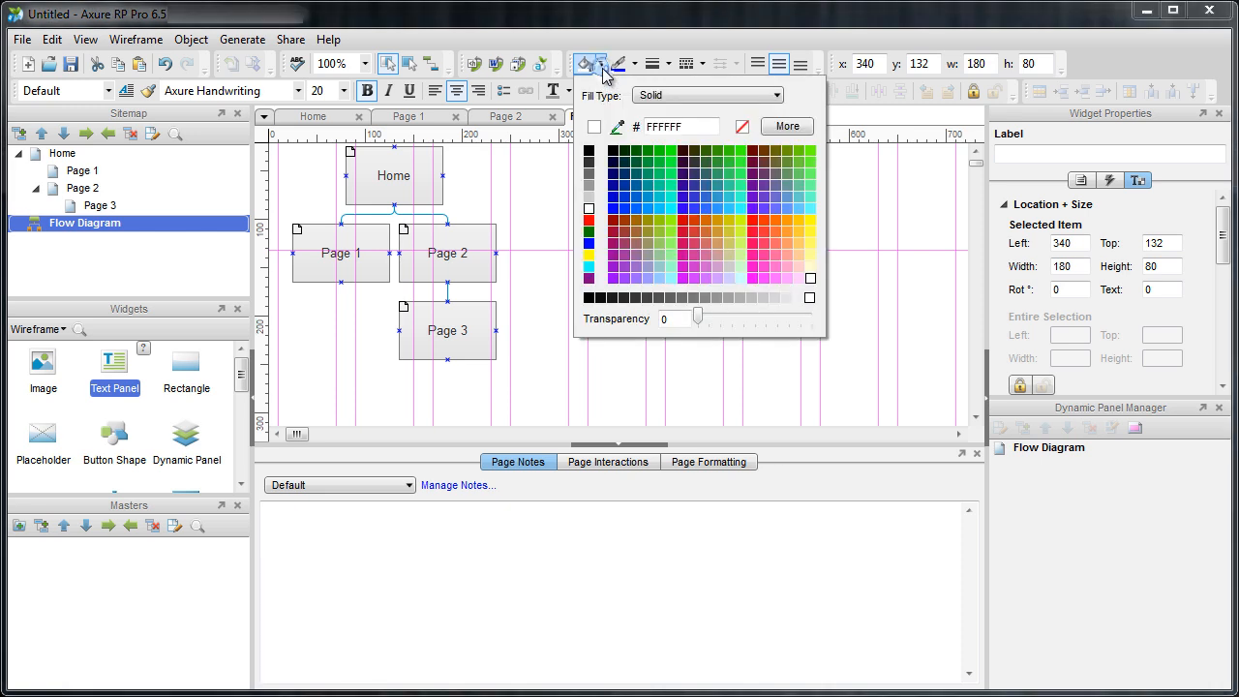
left_click(592, 198)
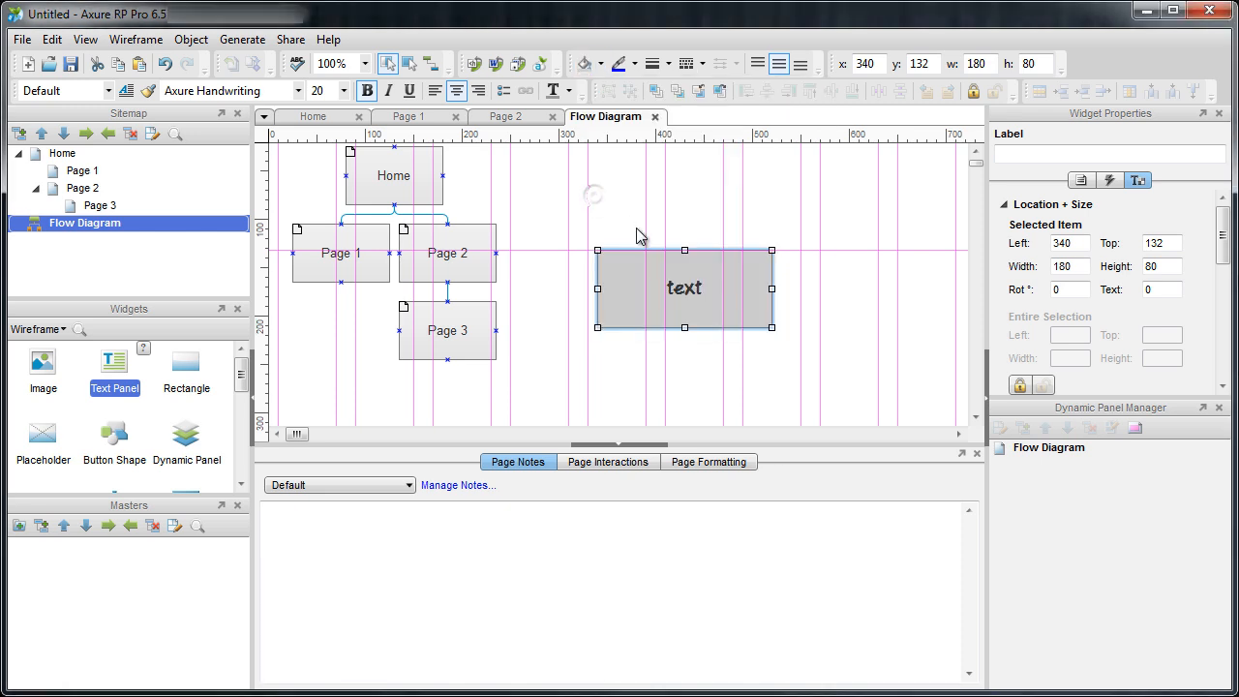
left_click(601, 66)
left_click(697, 96)
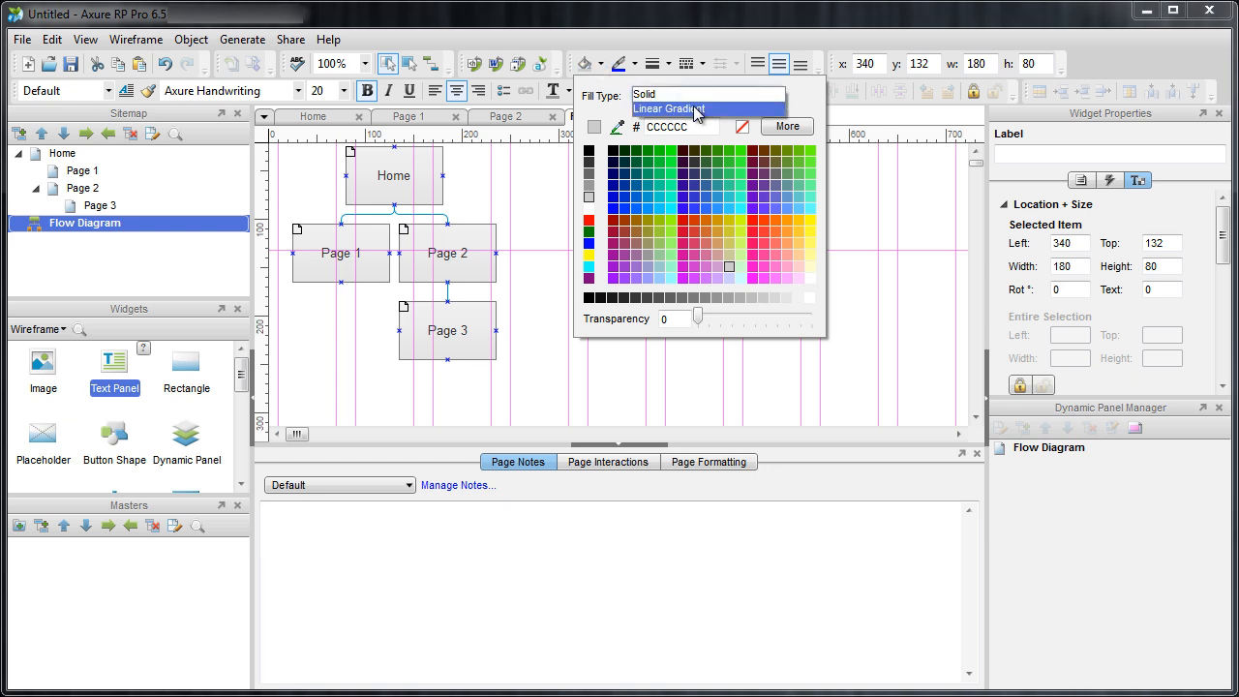
left_click(695, 110)
left_click(775, 129)
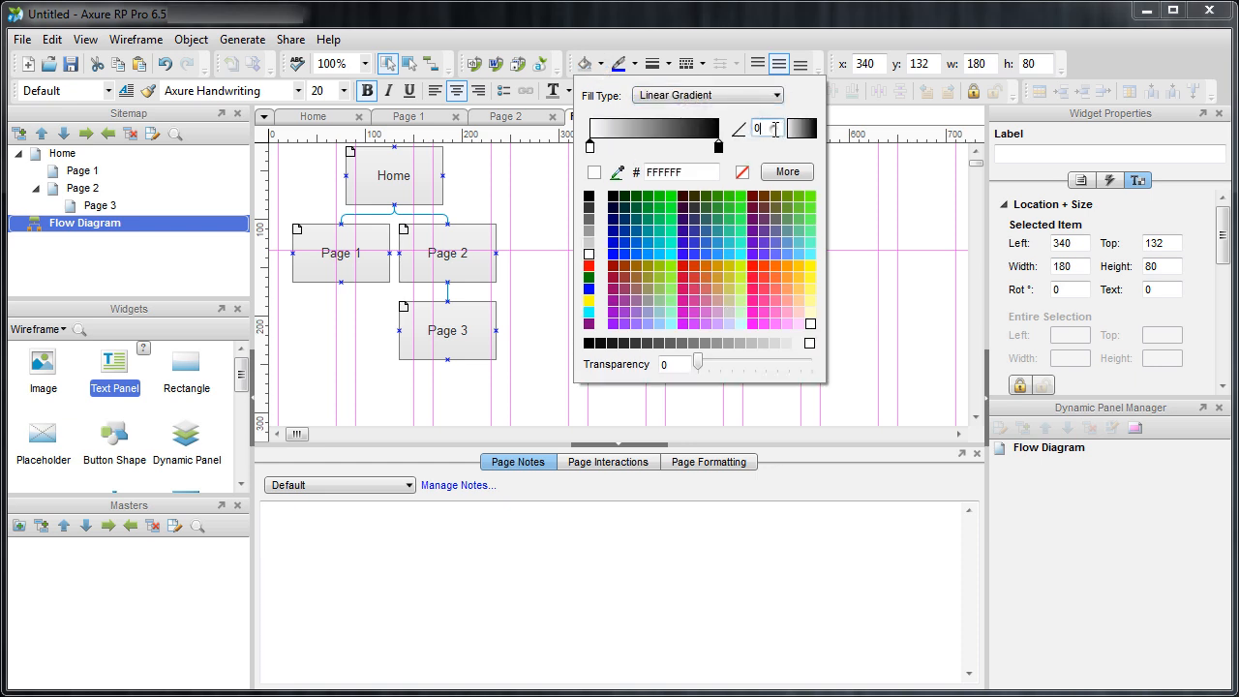
type("90")
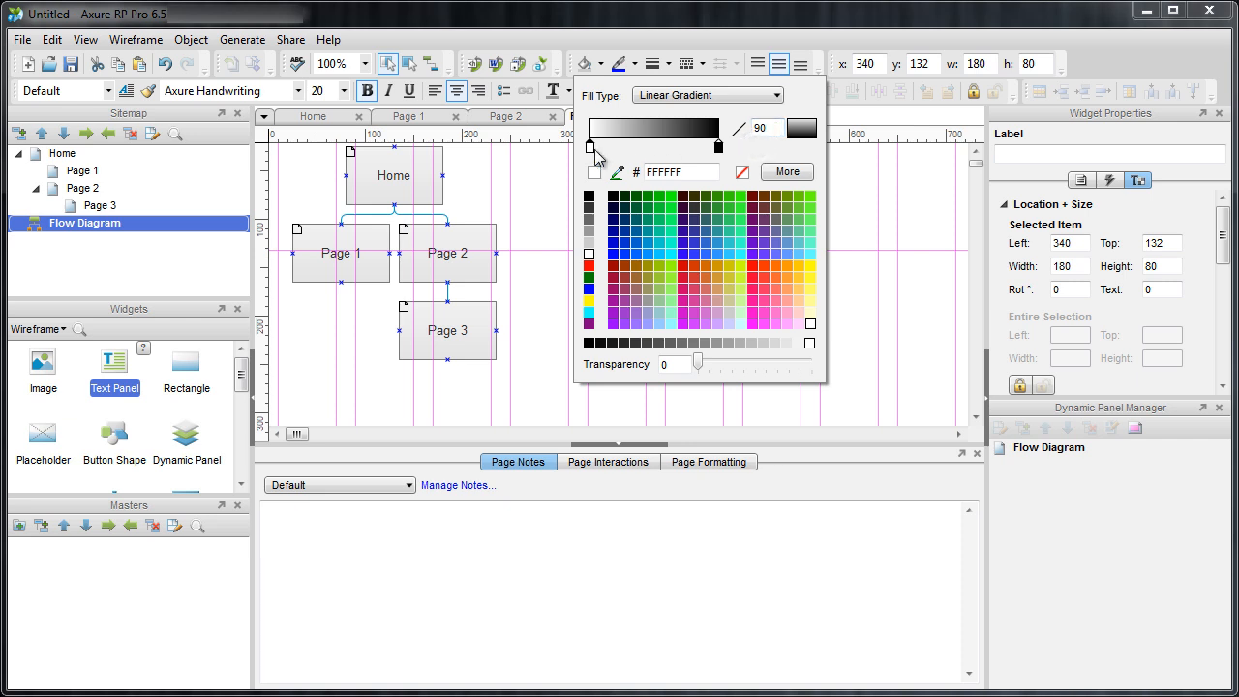
left_click_drag(591, 147, 696, 154)
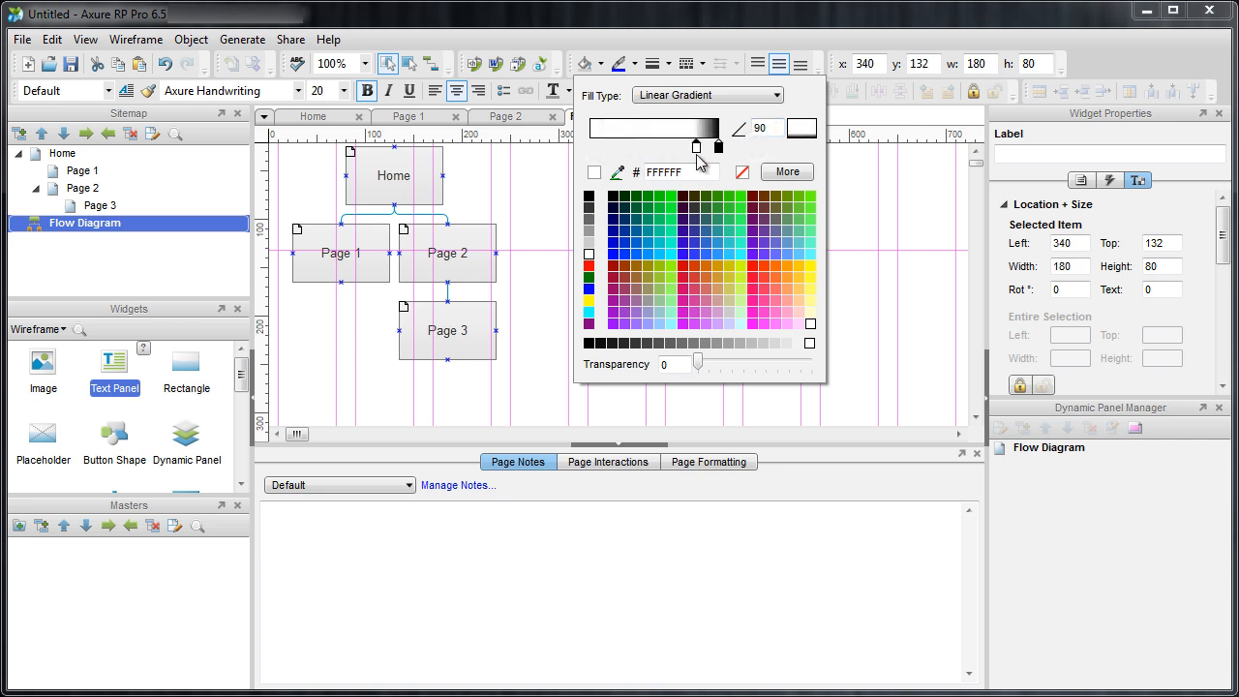
left_click(846, 194)
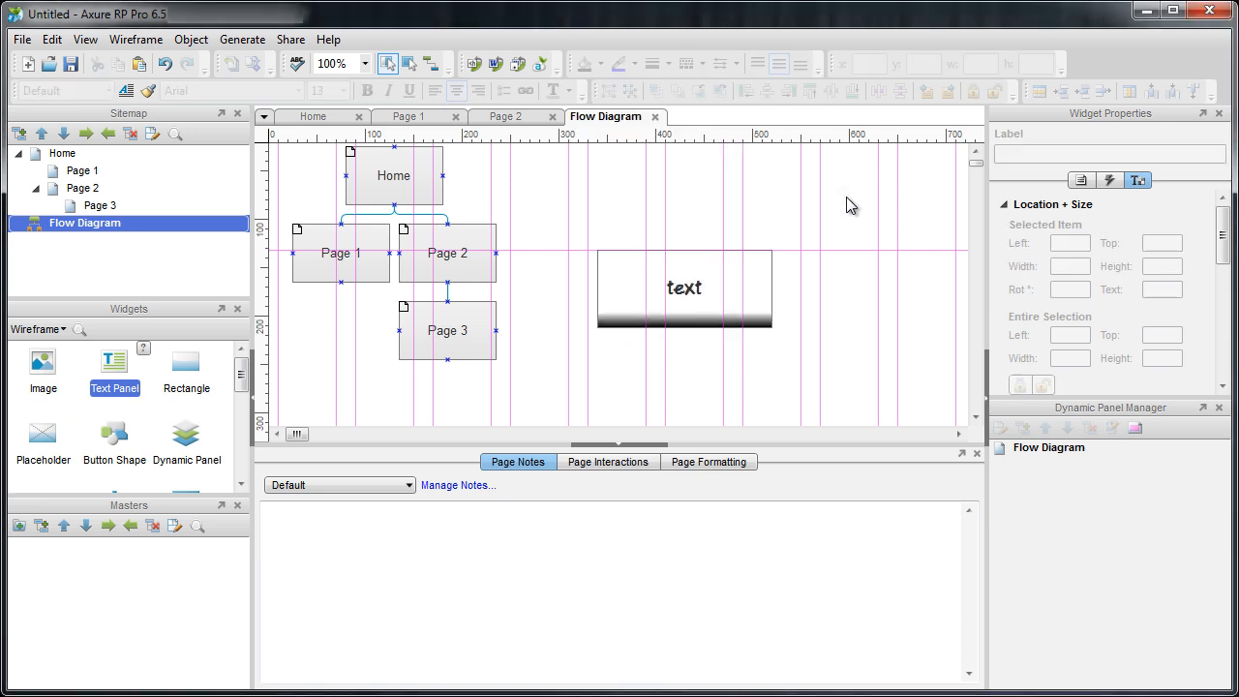
- Give the rectangle's border the second-thickest line width and try a dash-dot line style
left_click(714, 286)
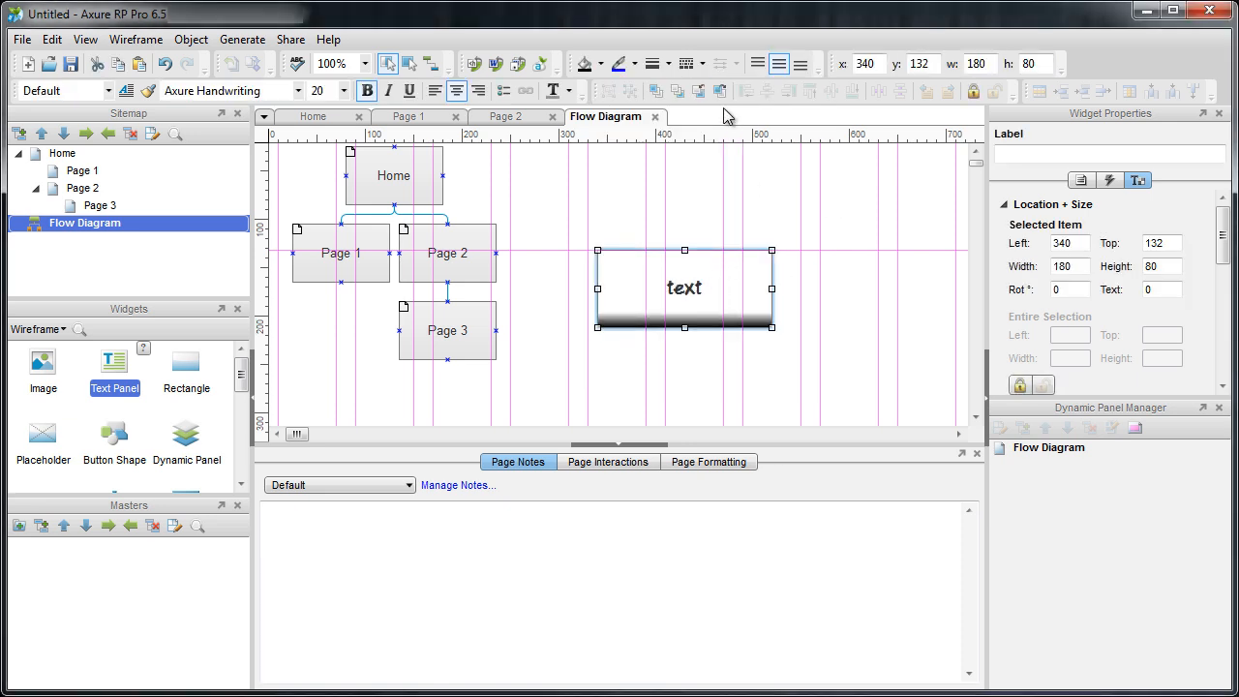
left_click(656, 63)
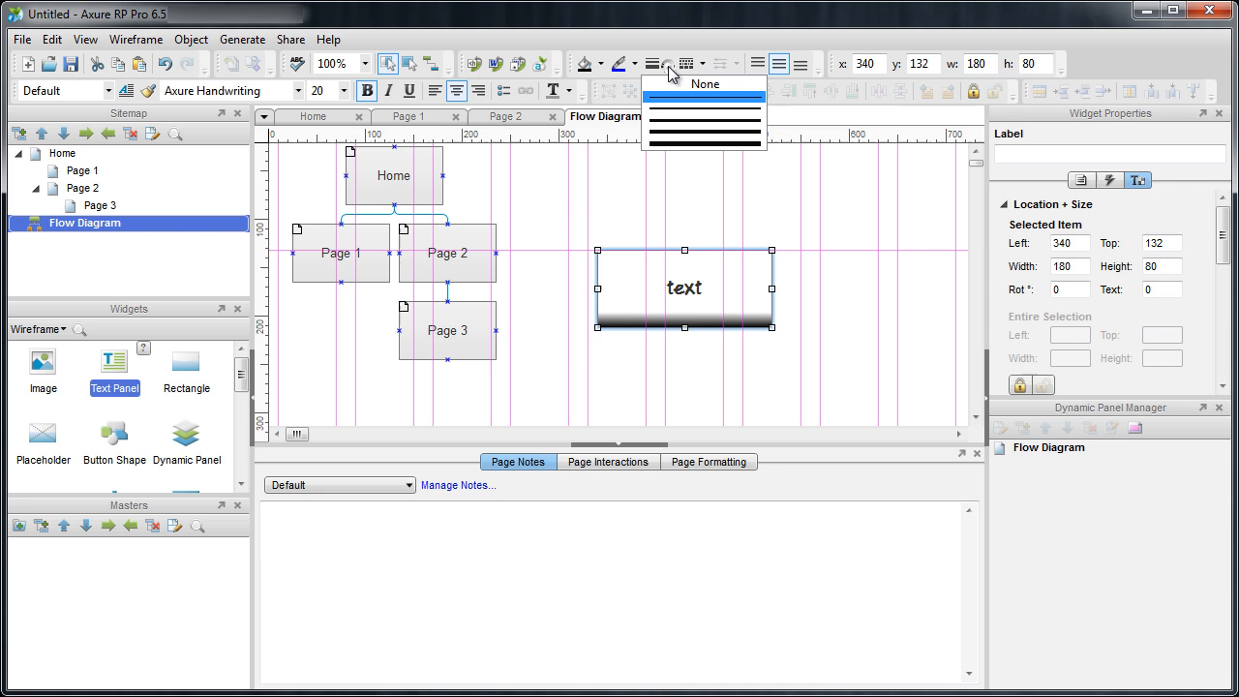
left_click(688, 132)
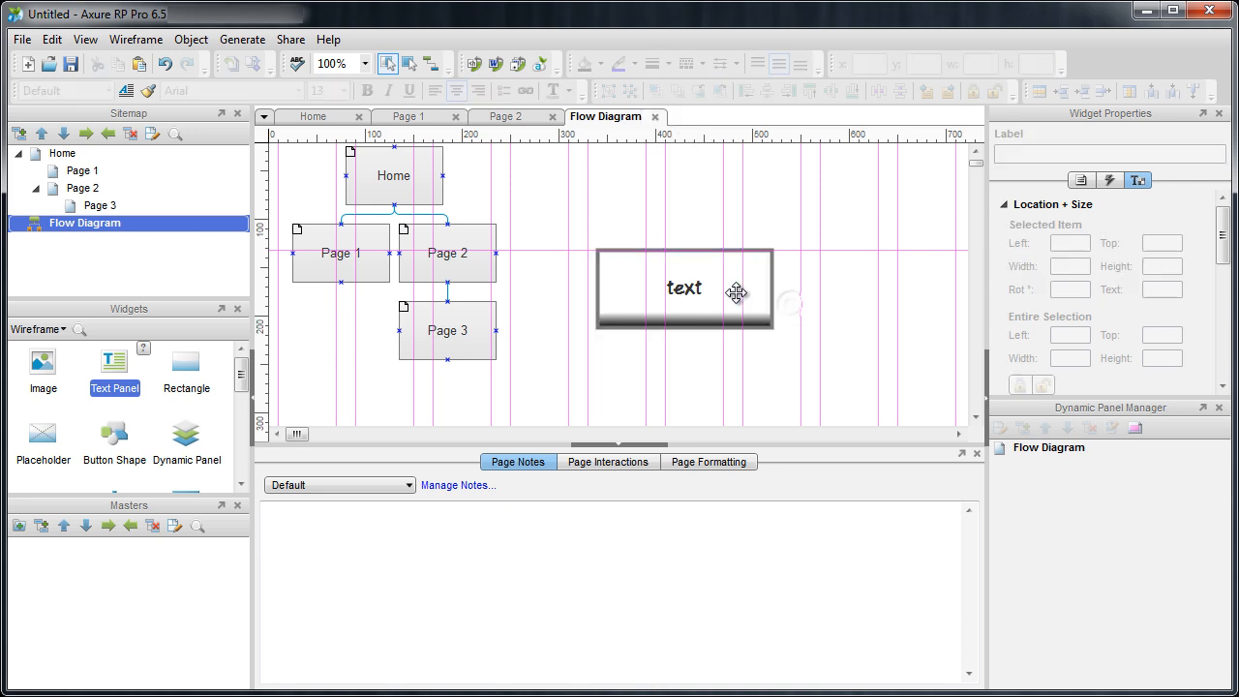
left_click(702, 64)
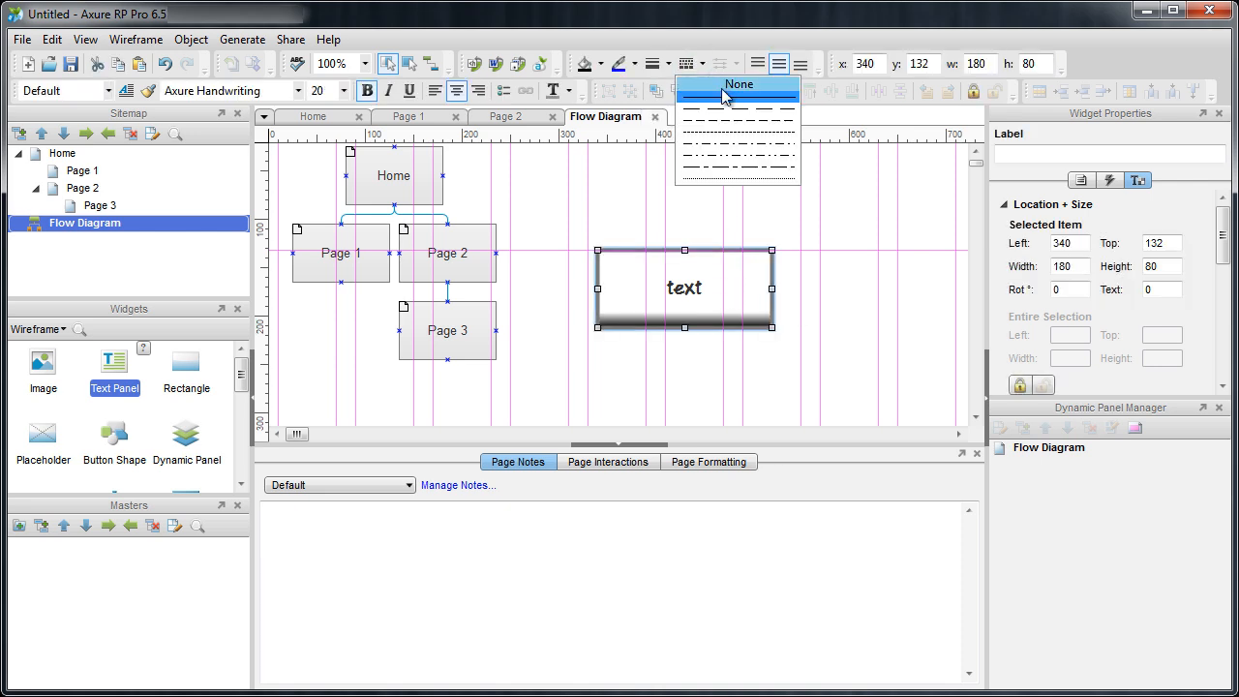
left_click(726, 166)
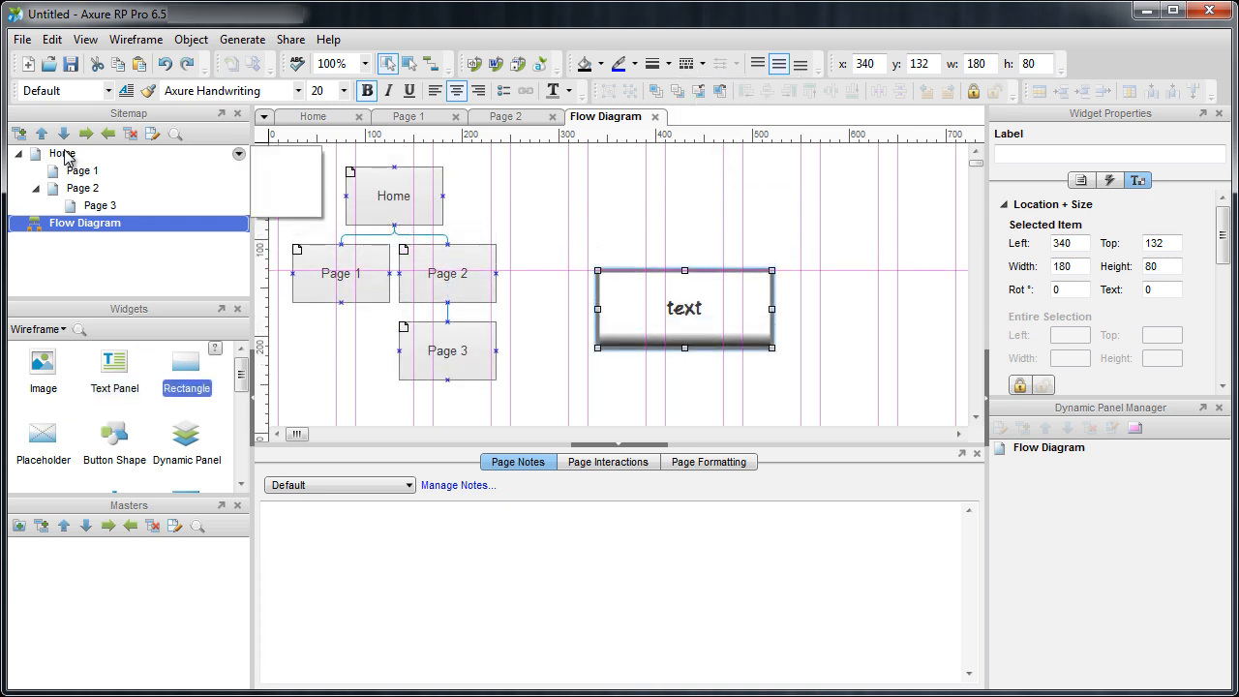
- Open the Home page and place a Rectangle widget at about x 70, y 52
double_click(64, 155)
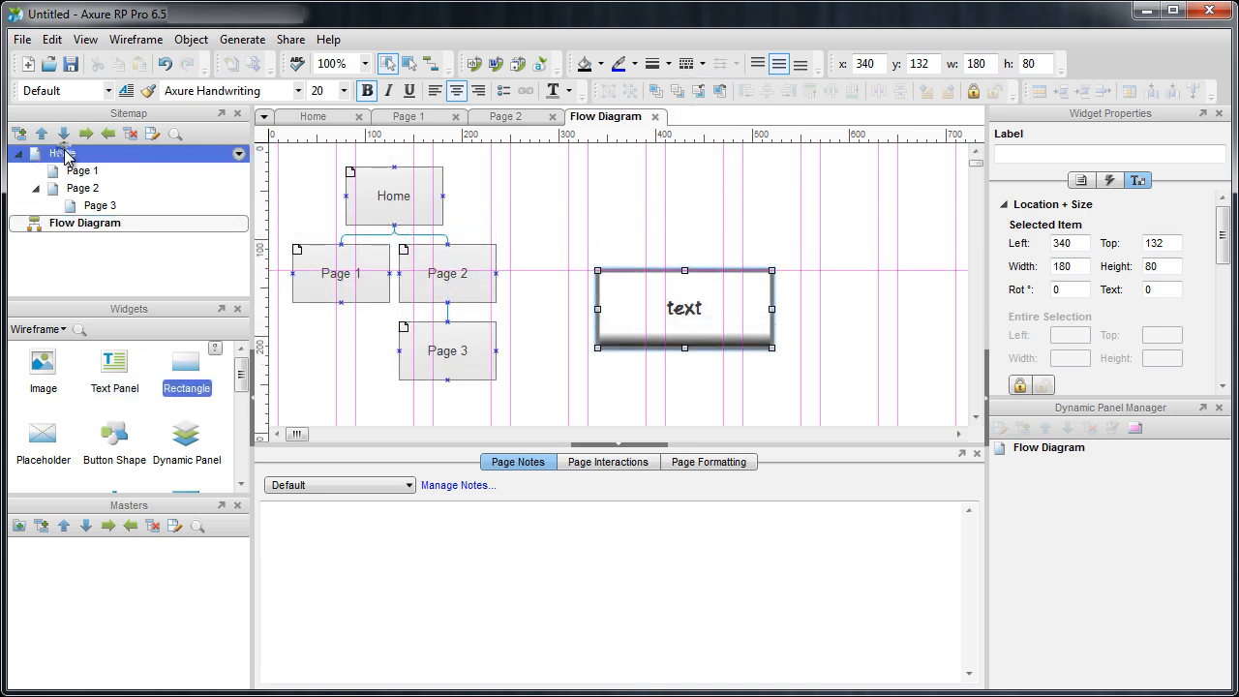
left_click_drag(184, 368, 336, 197)
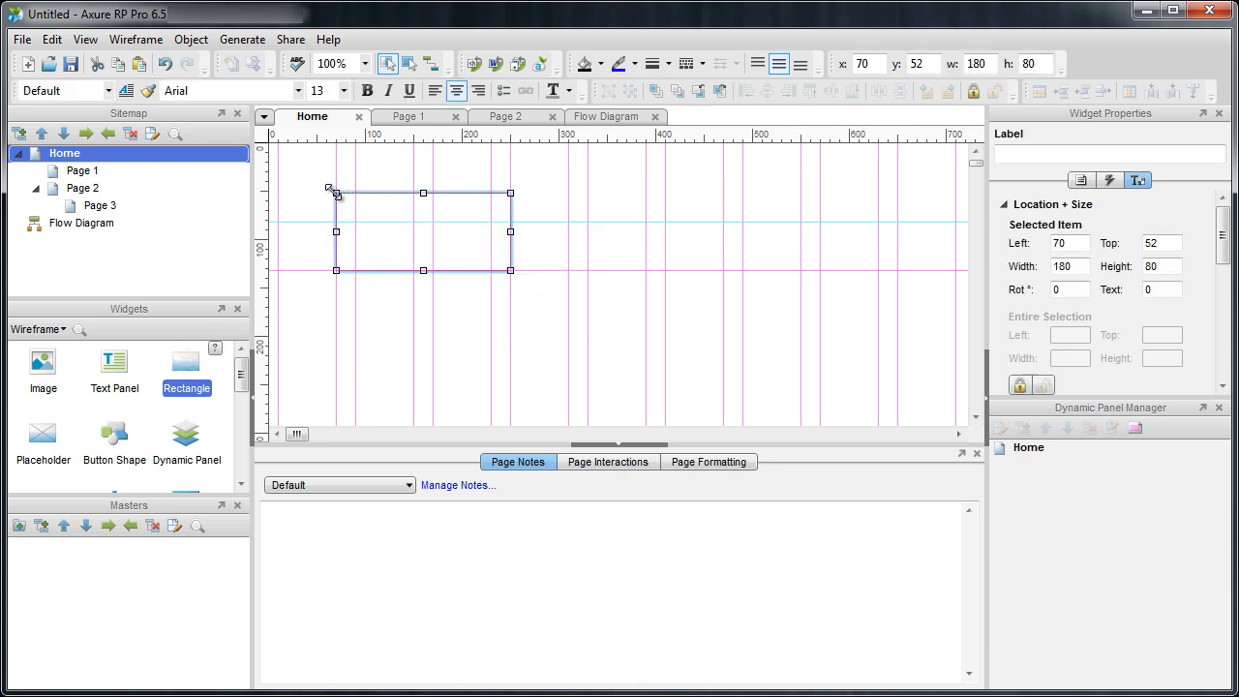
- Change the Home page rectangle's shape to Rounded Rectangle and increase its corner radius slightly
right_click(456, 250)
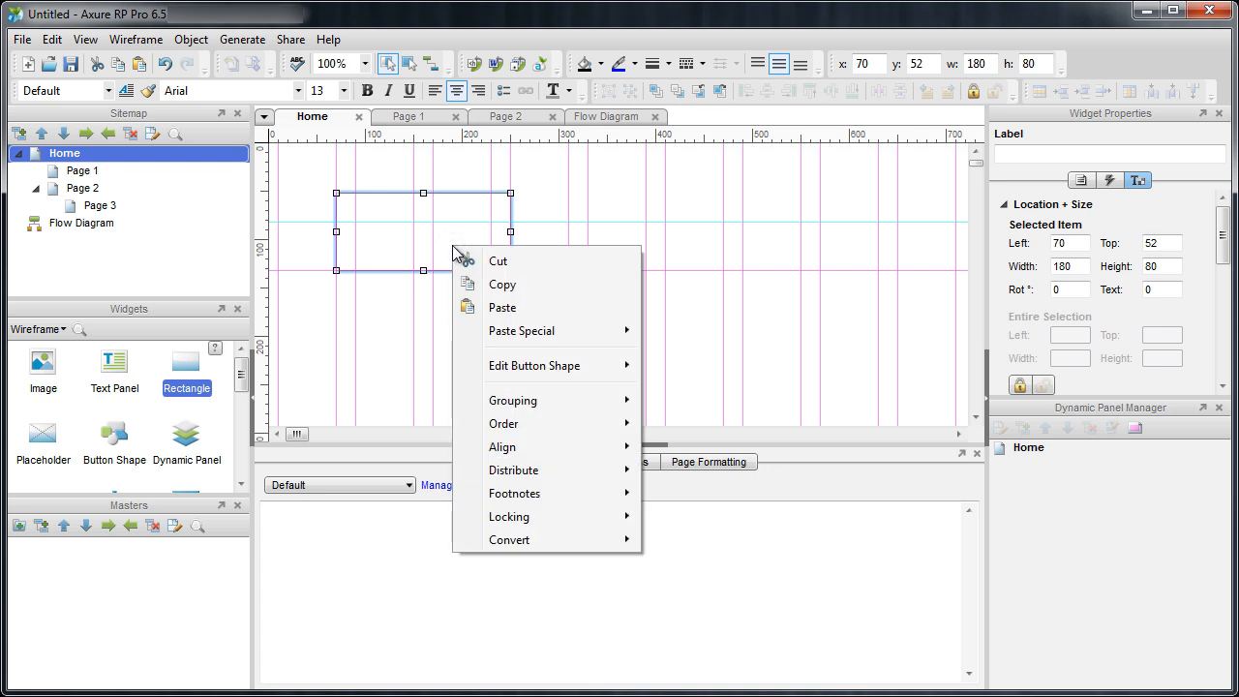
mouse_move(513, 376)
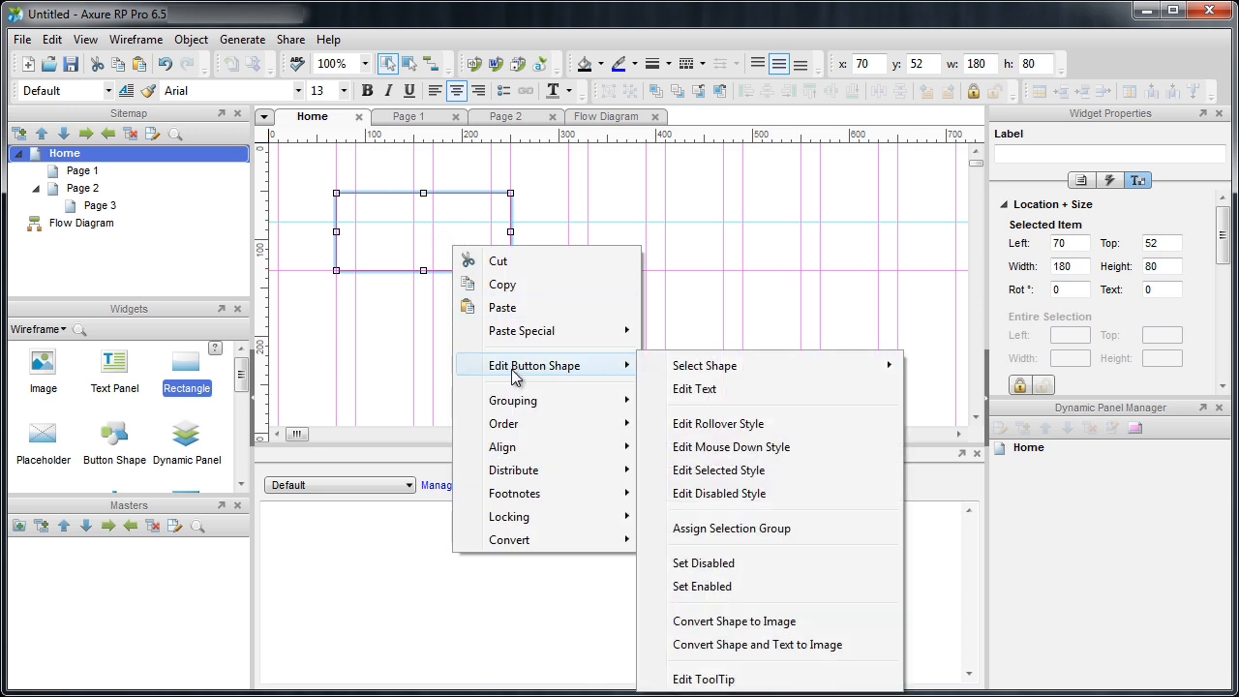
mouse_move(701, 373)
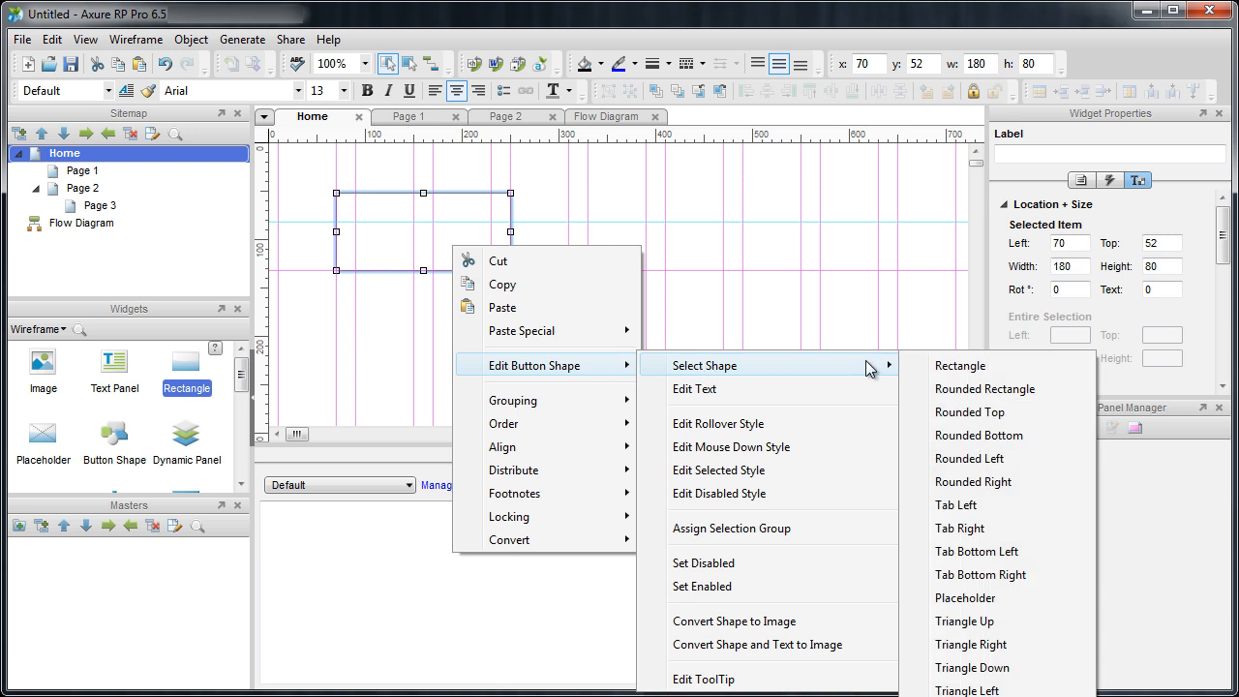
left_click(989, 389)
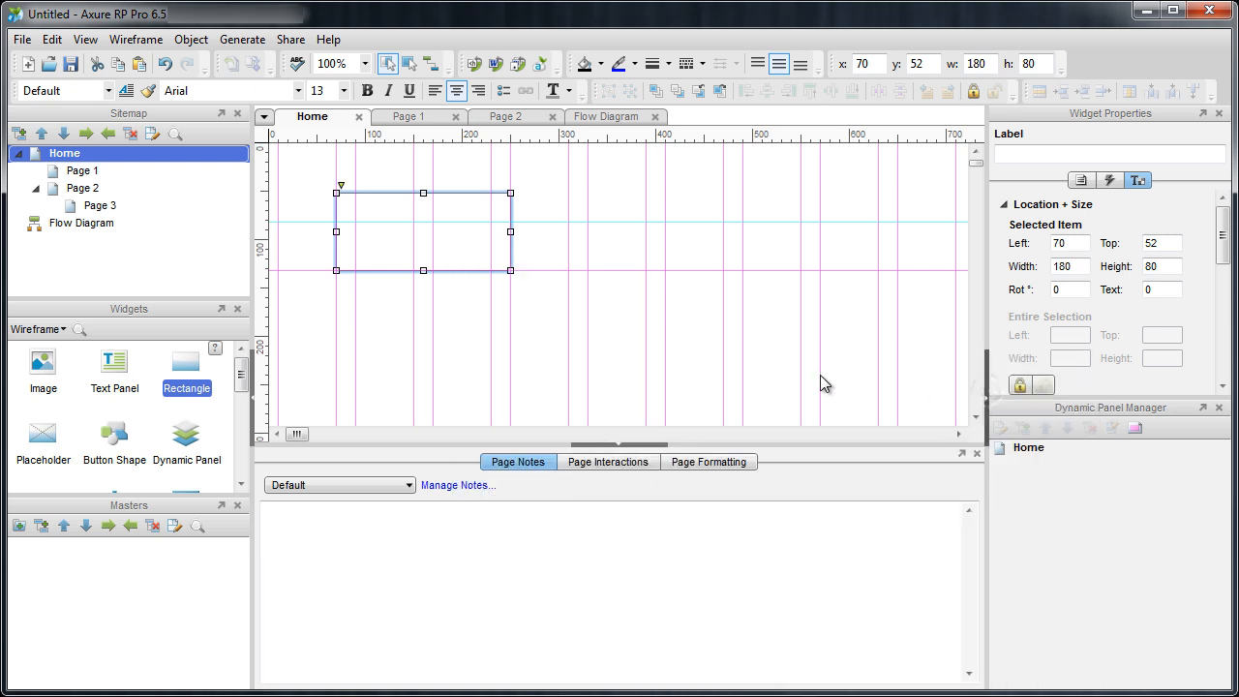
left_click(393, 327)
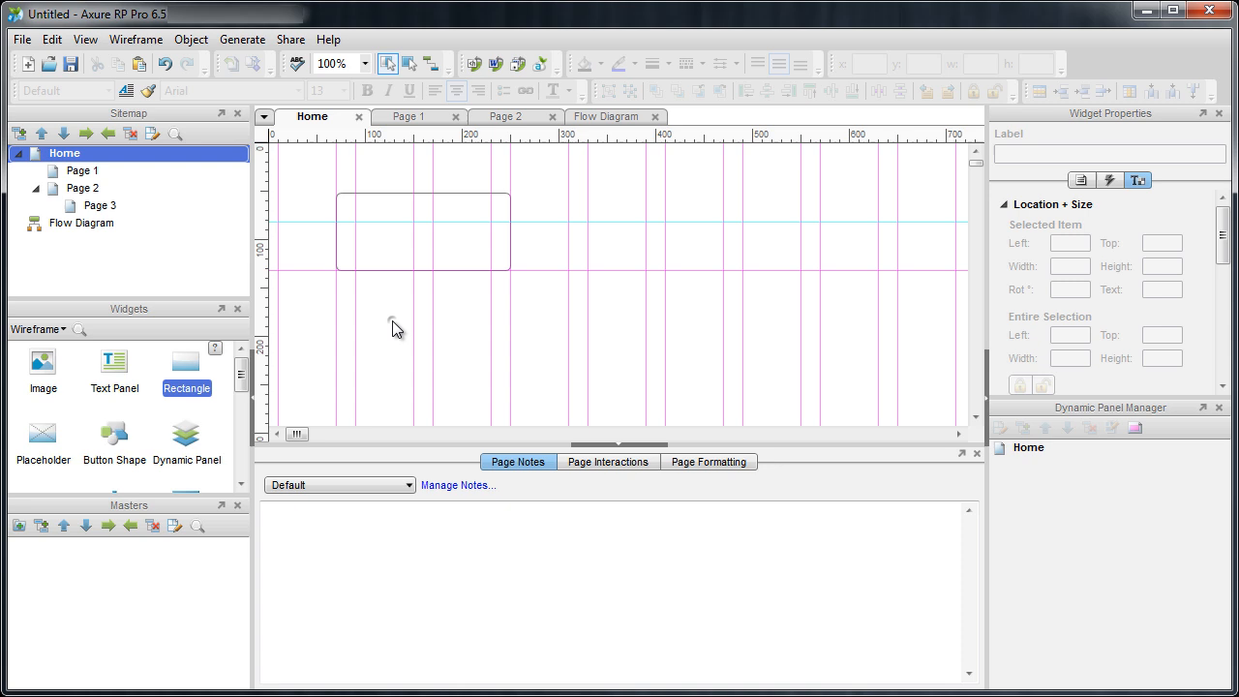
left_click(397, 252)
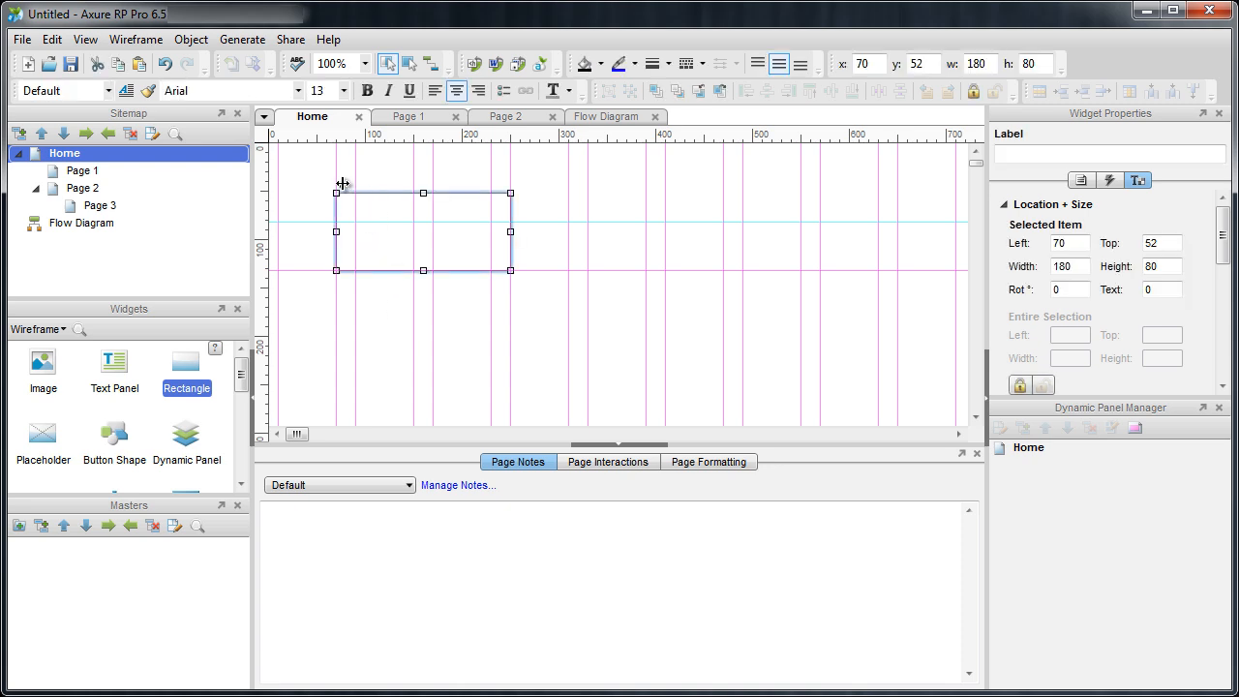
mouse_move(343, 183)
left_mouse_down()
mouse_move(384, 183)
mouse_move(349, 184)
left_mouse_up()
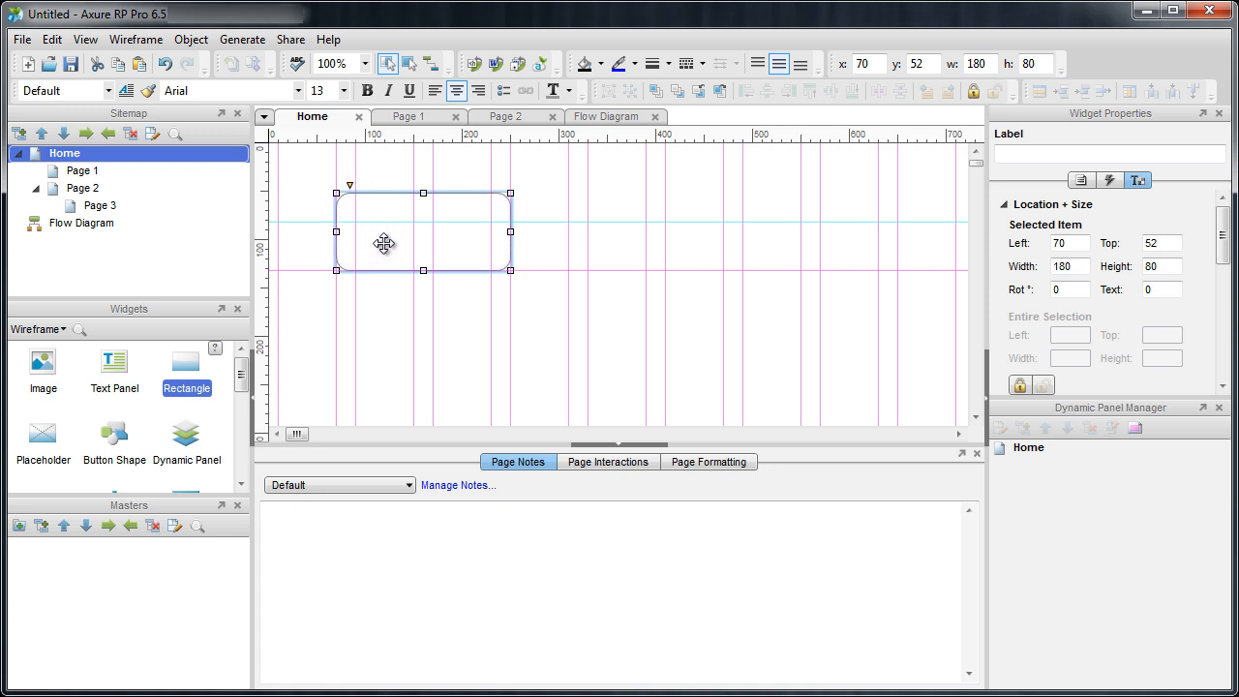
- Edit the rounded rectangle's rollover style and enable a light grey fill color for it
right_click(385, 239)
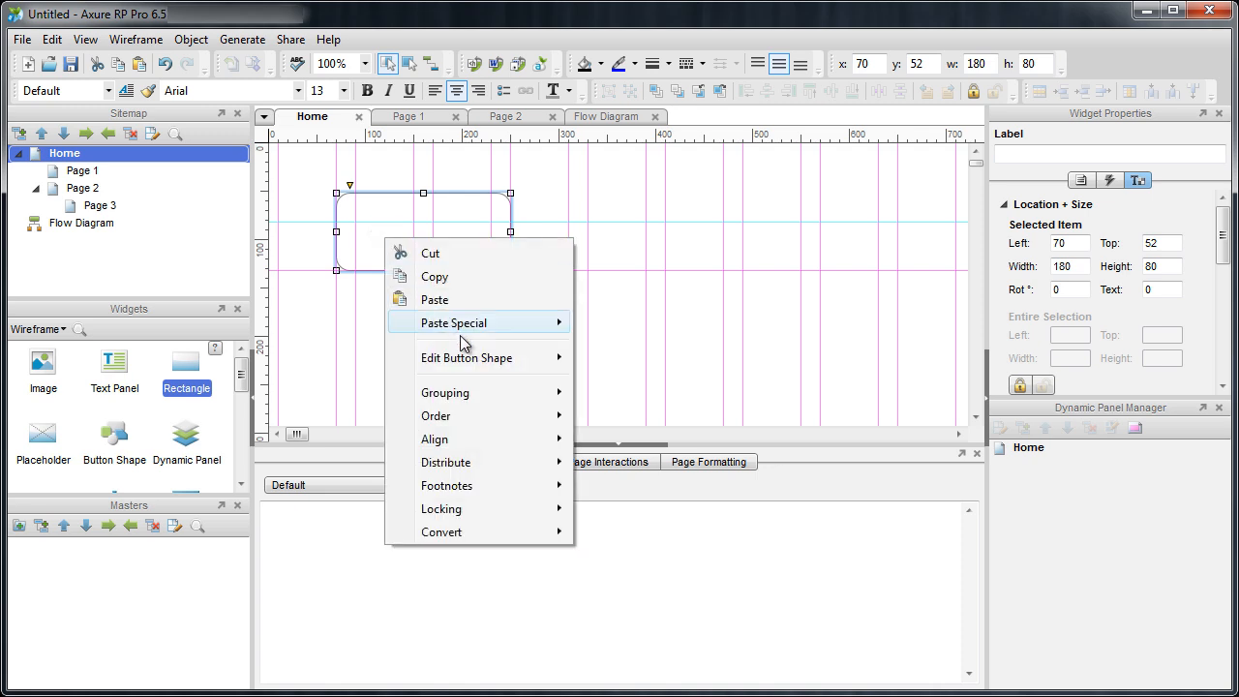
mouse_move(466, 364)
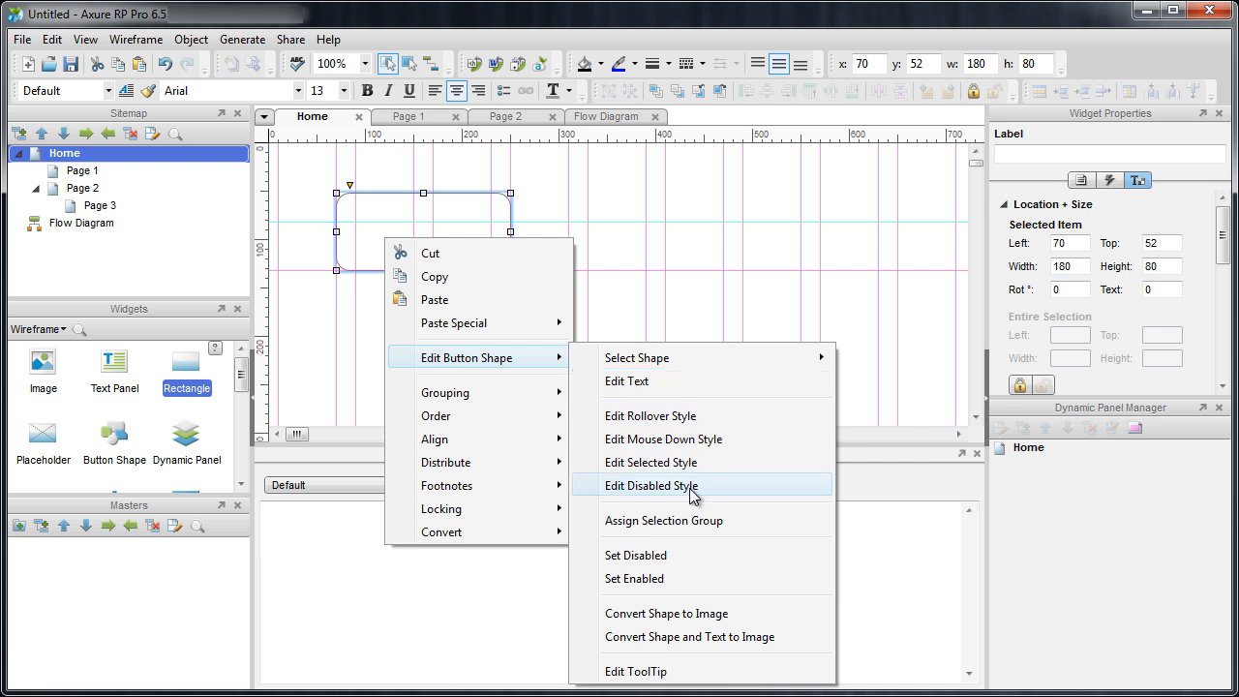
left_click(679, 419)
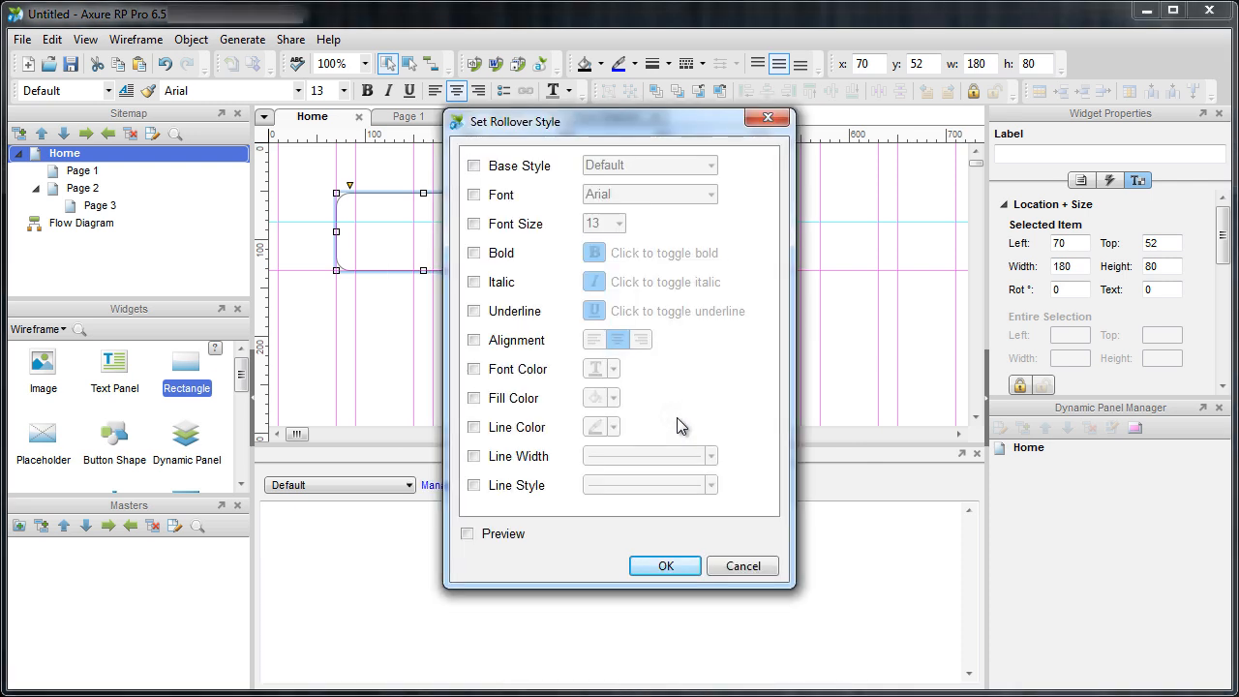
left_click_drag(584, 126, 682, 156)
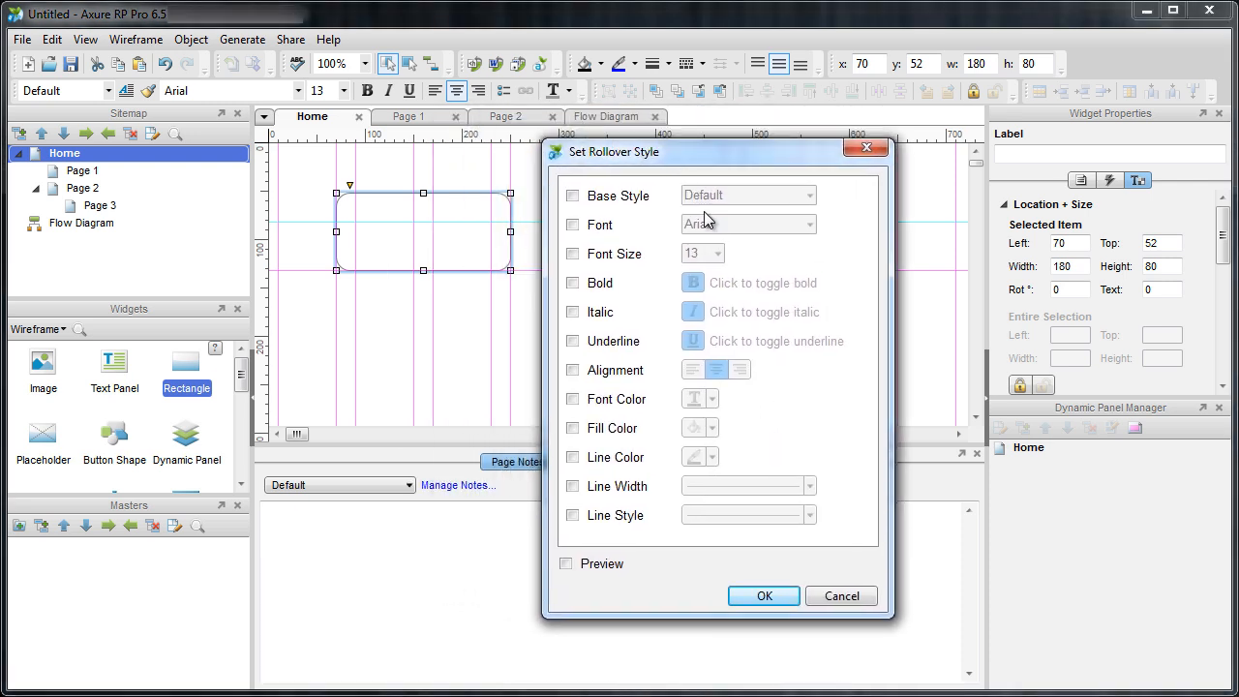
left_click(575, 431)
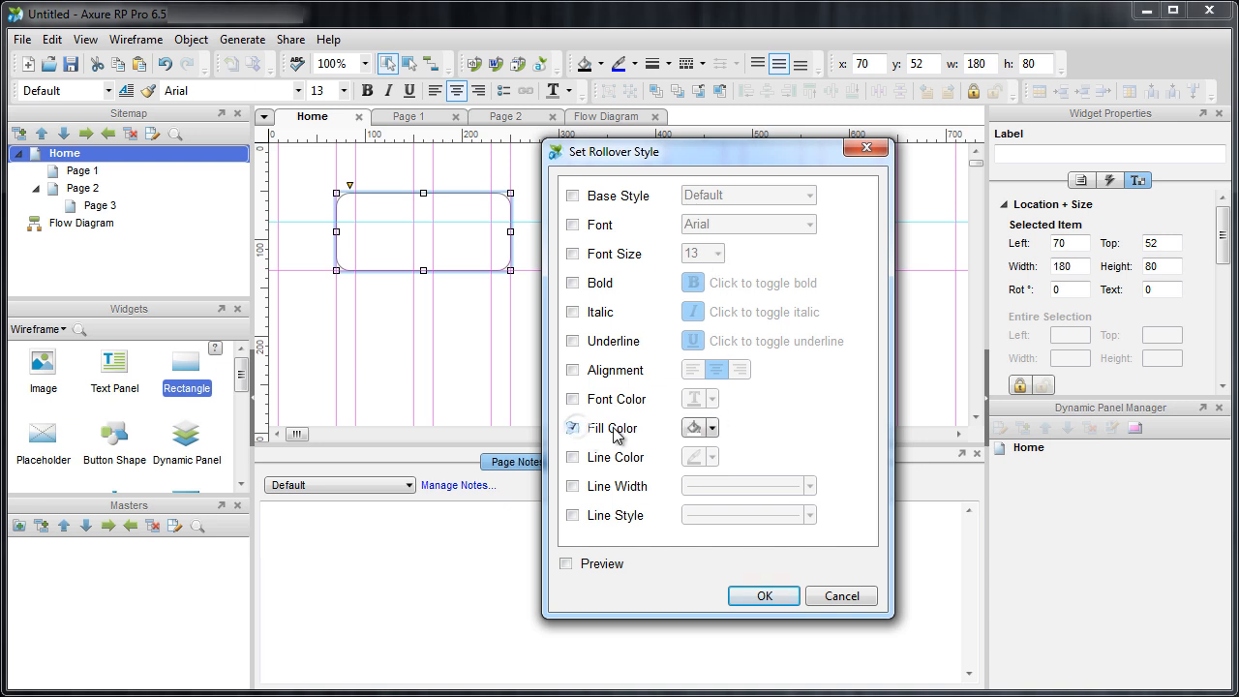
left_click(714, 429)
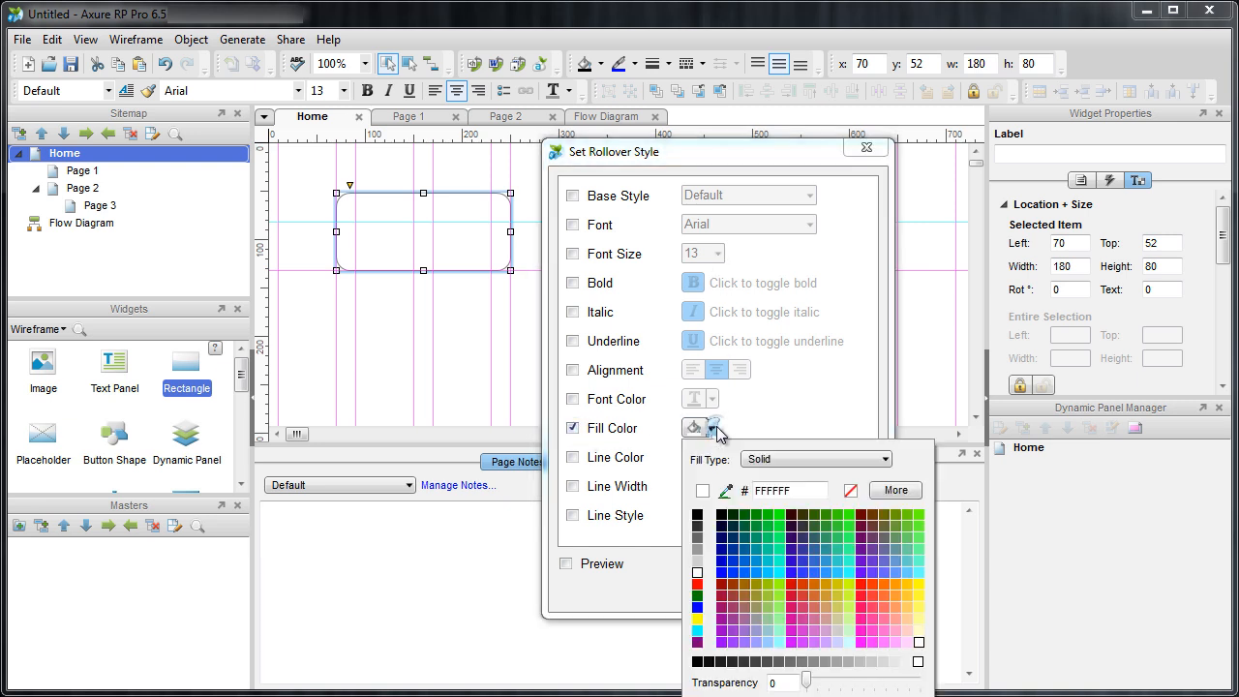
left_click(697, 562)
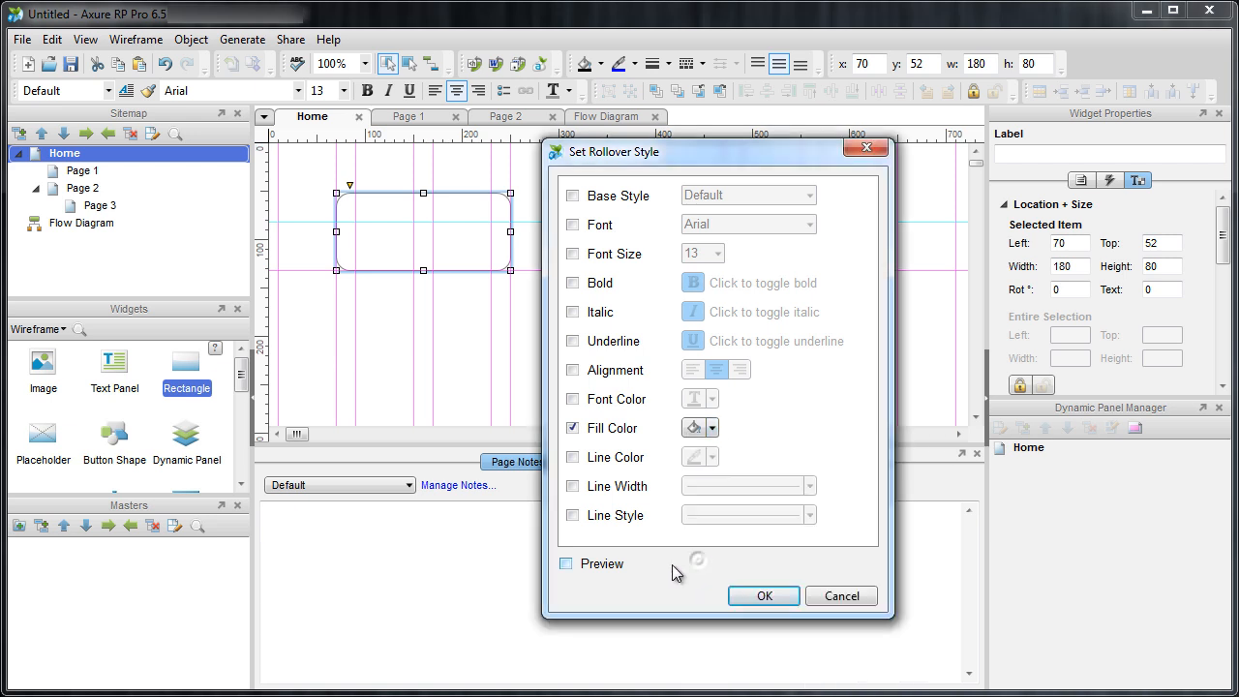
- Toggle the rollover style preview on and off, apply the style and deselect the rounded rectangle
left_click(598, 572)
left_click(595, 571)
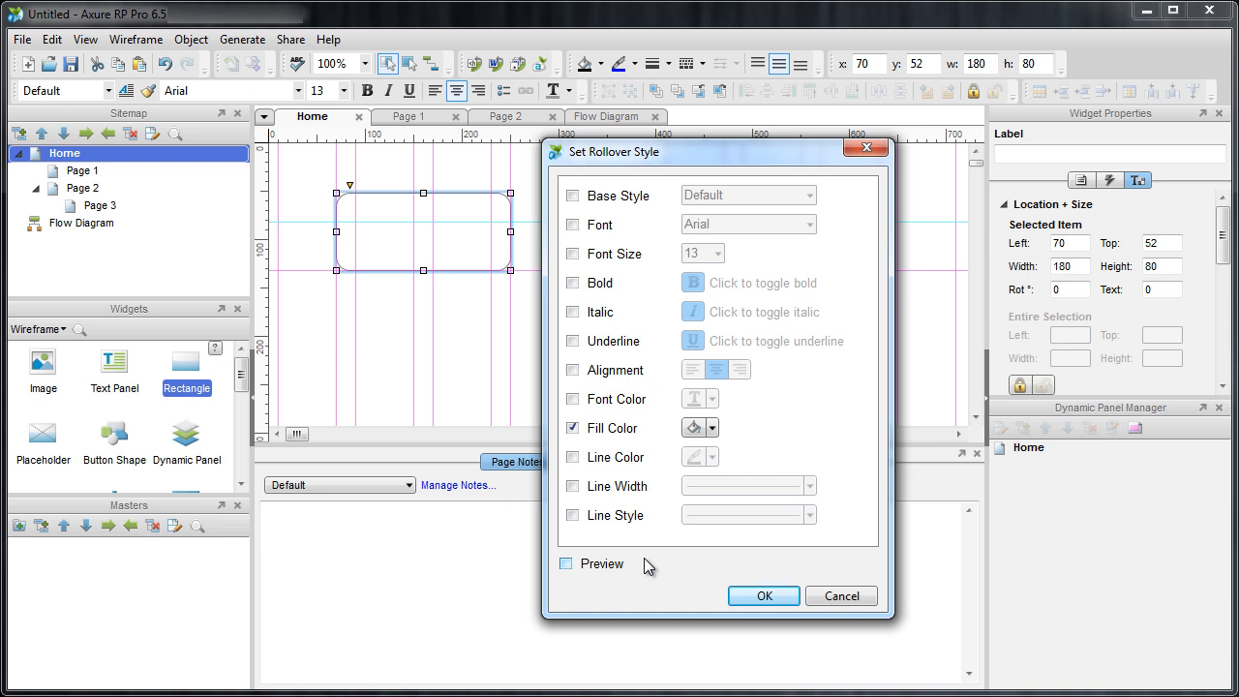
left_click(594, 568)
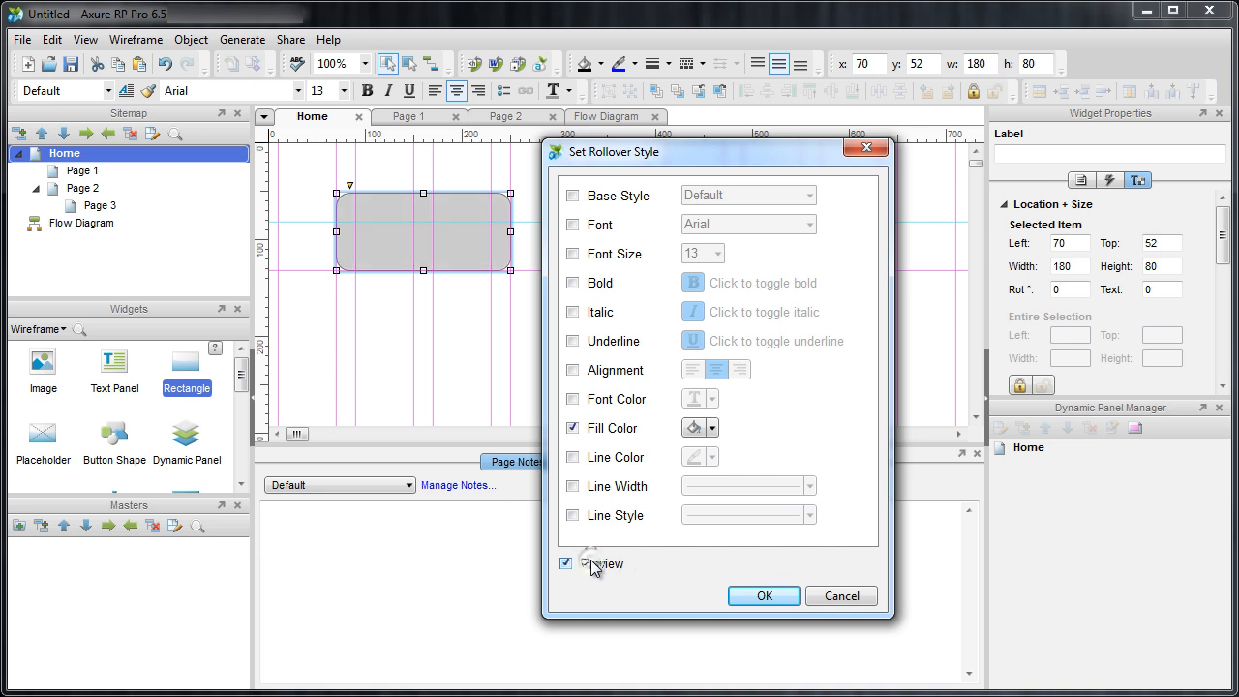
left_click(596, 568)
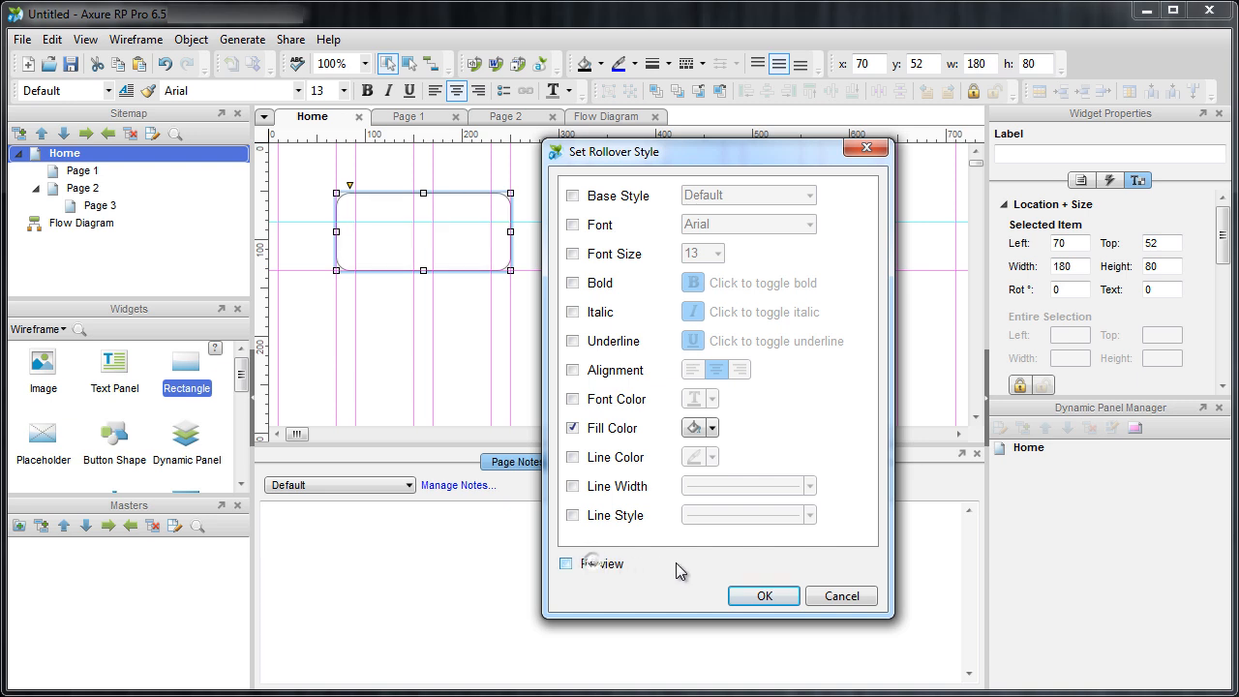
left_click(754, 595)
left_click(564, 302)
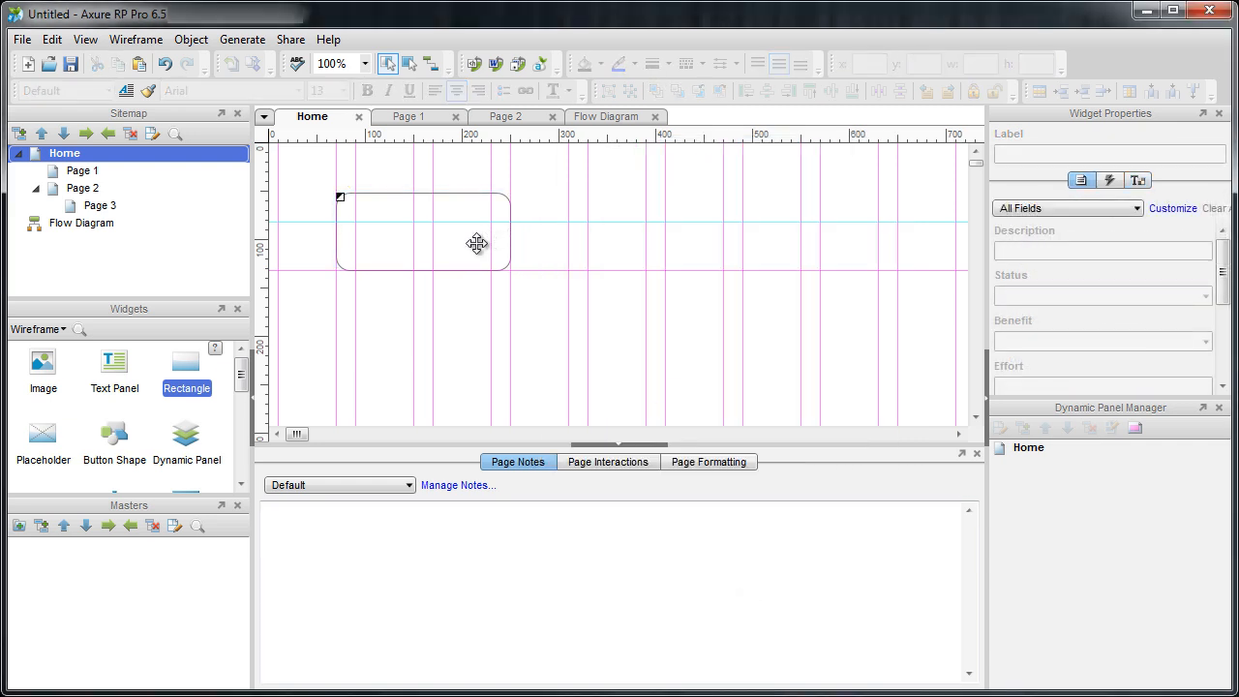
left_click(477, 243)
right_click(482, 248)
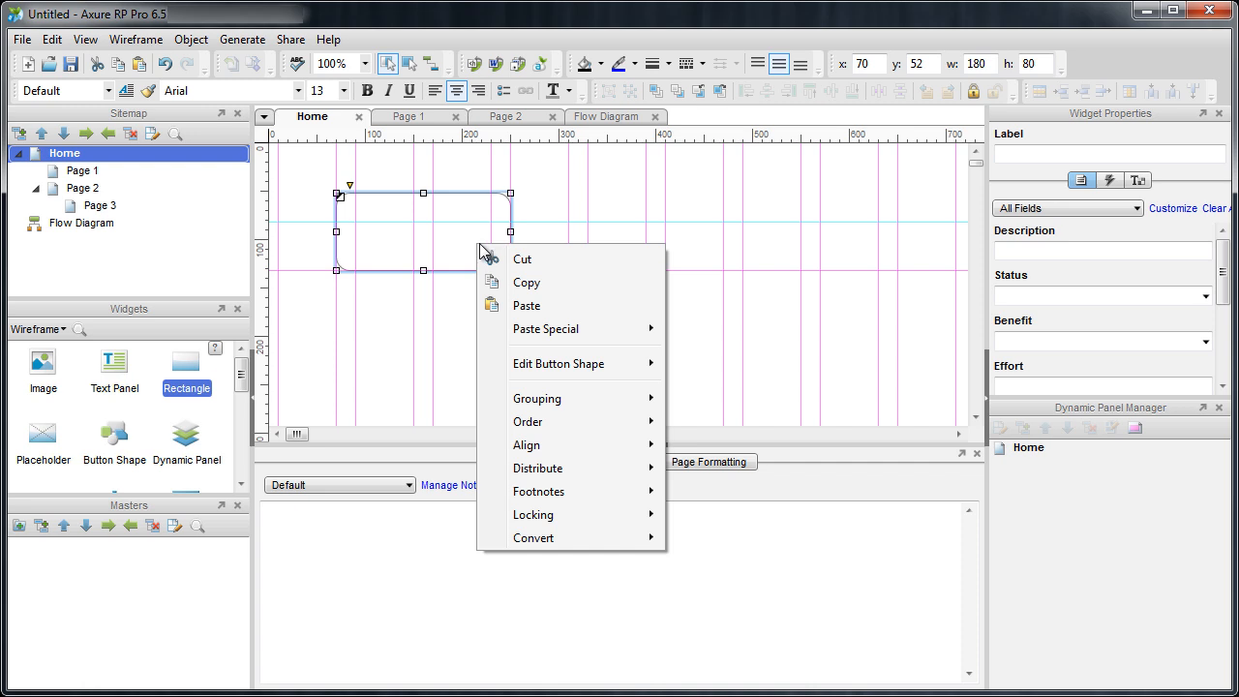
left_click(463, 364)
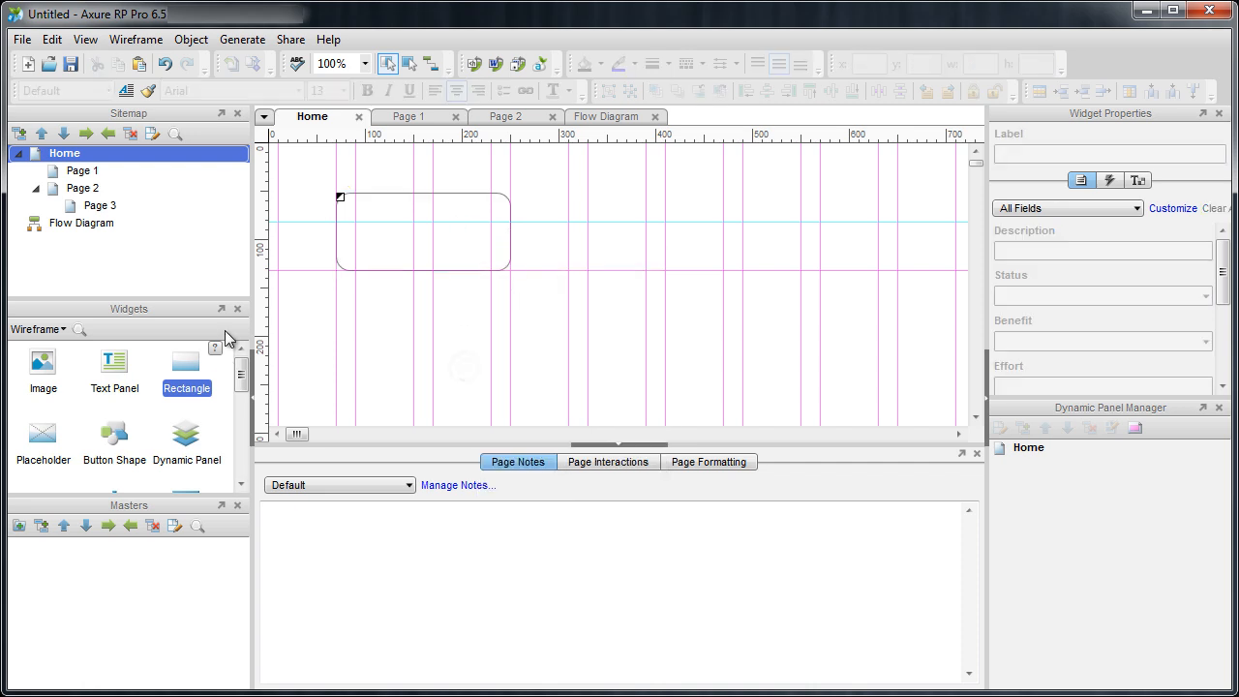
left_click(193, 44)
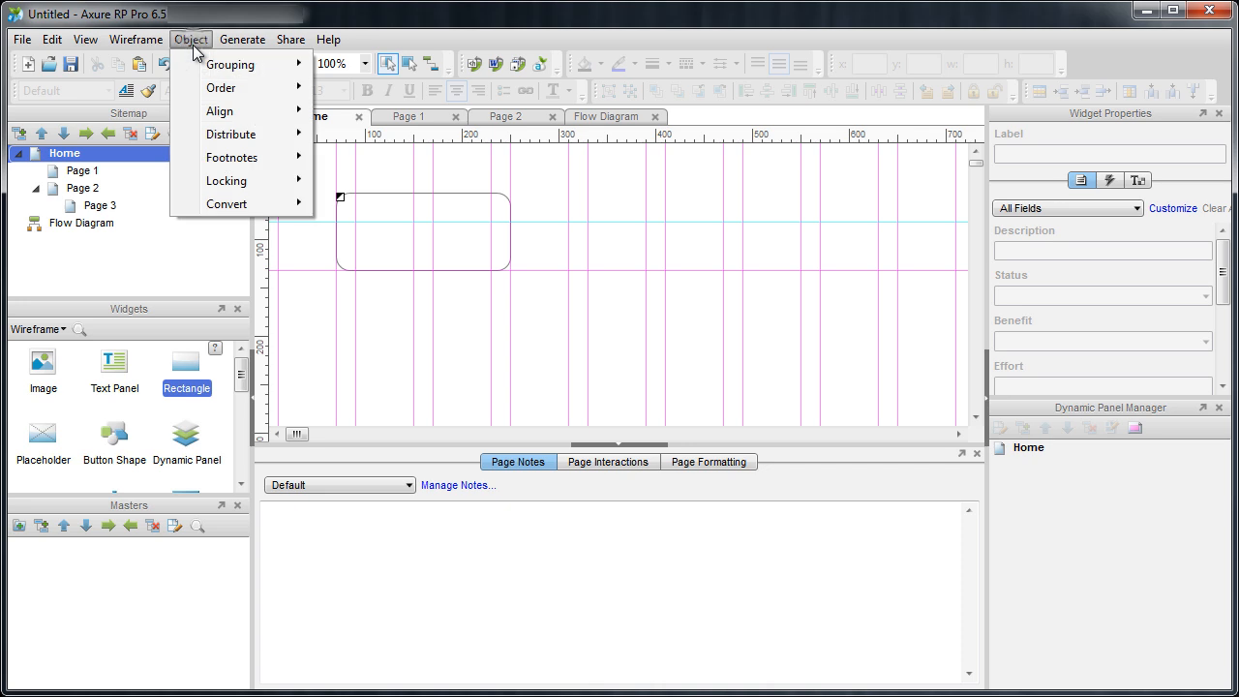
left_click(369, 306)
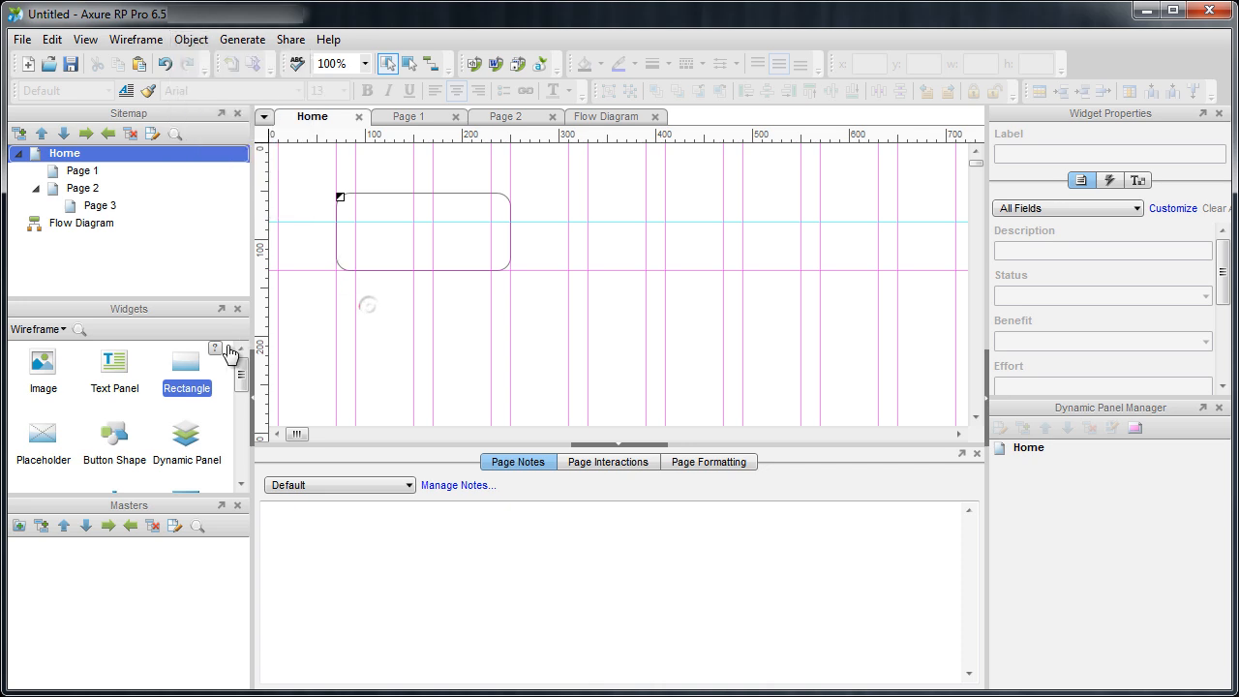
- Place a second Rectangle widget below the rounded rectangle at about x 70, y 160 and group the two shapes
left_click_drag(187, 368, 341, 306)
left_click(513, 331)
left_click_drag(533, 335, 335, 190)
right_click(459, 242)
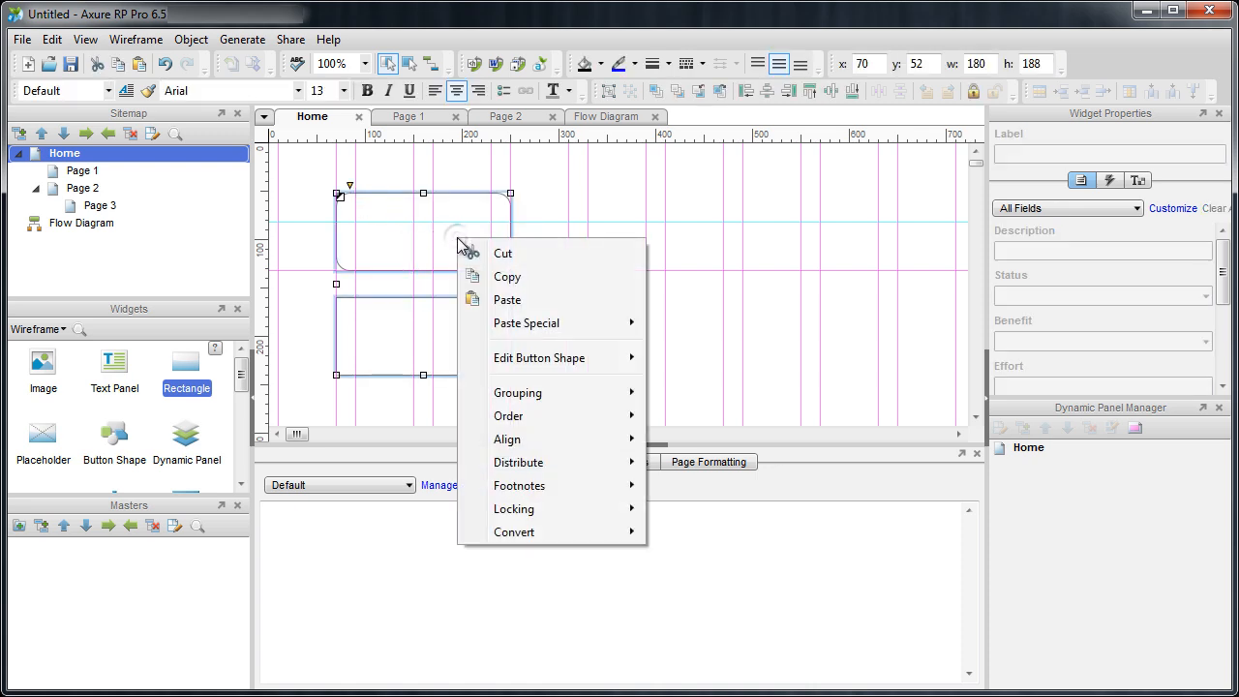
mouse_move(533, 389)
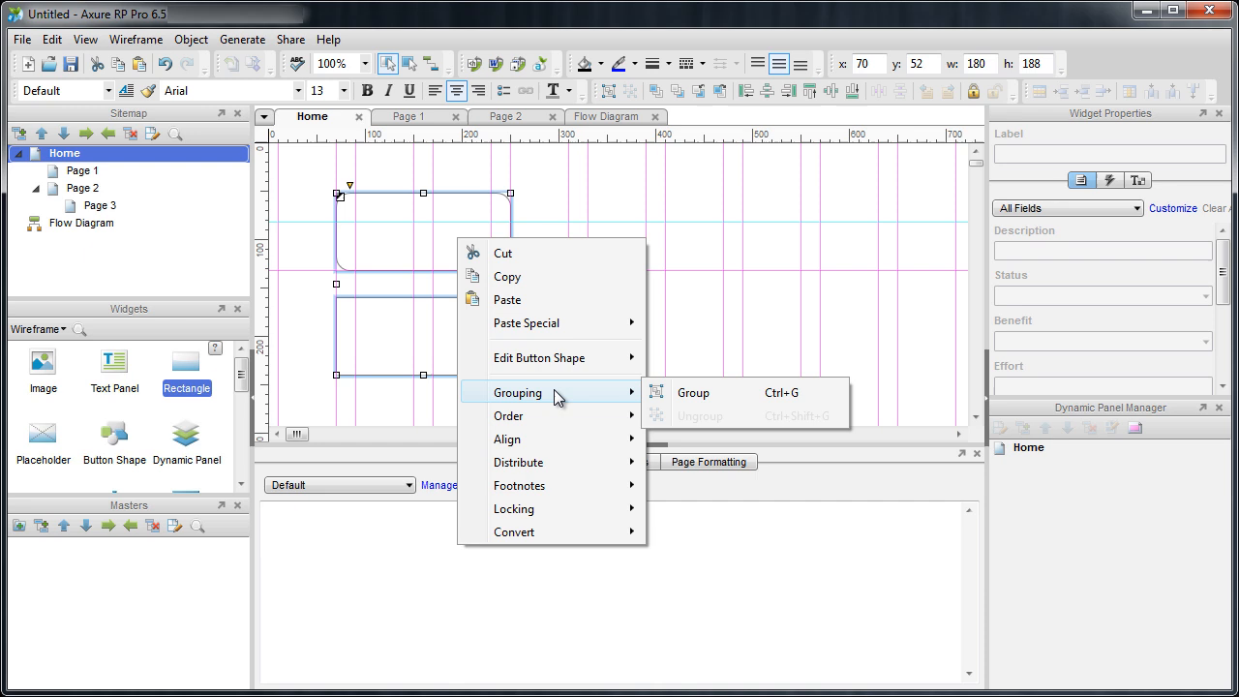
left_click(699, 396)
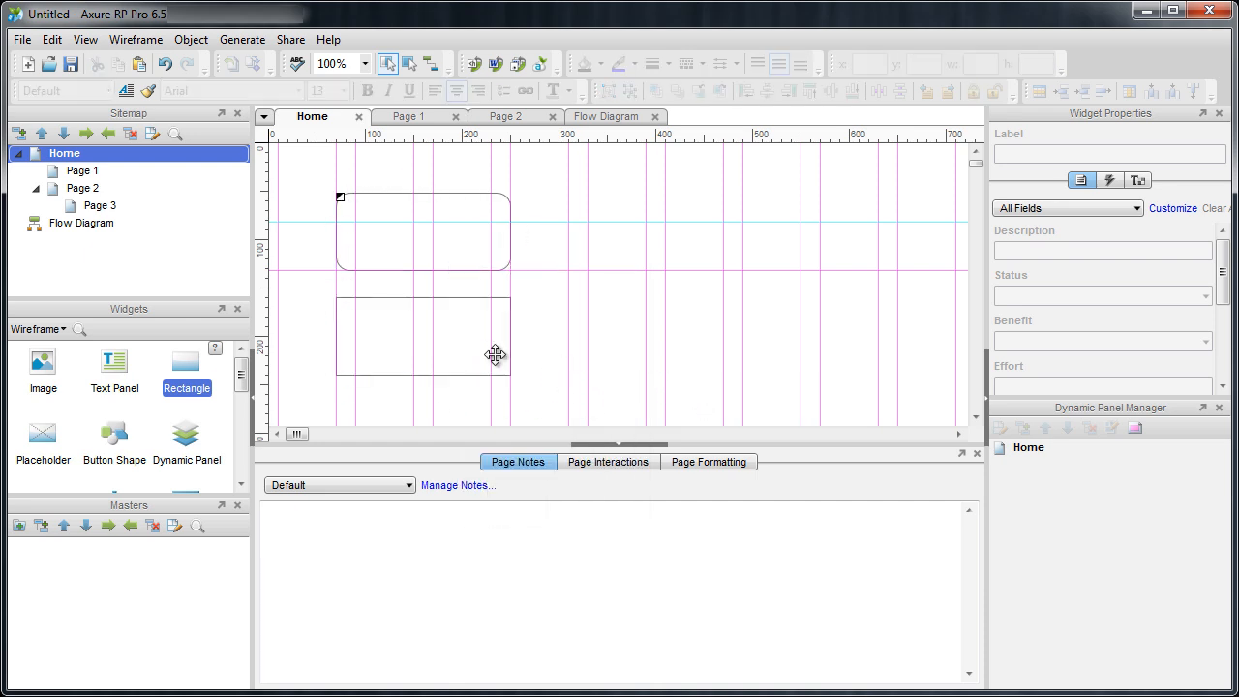
- Move the grouped shapes to x 90, y 52, and ungroup them
left_click(465, 341)
left_click_drag(458, 331, 412, 346)
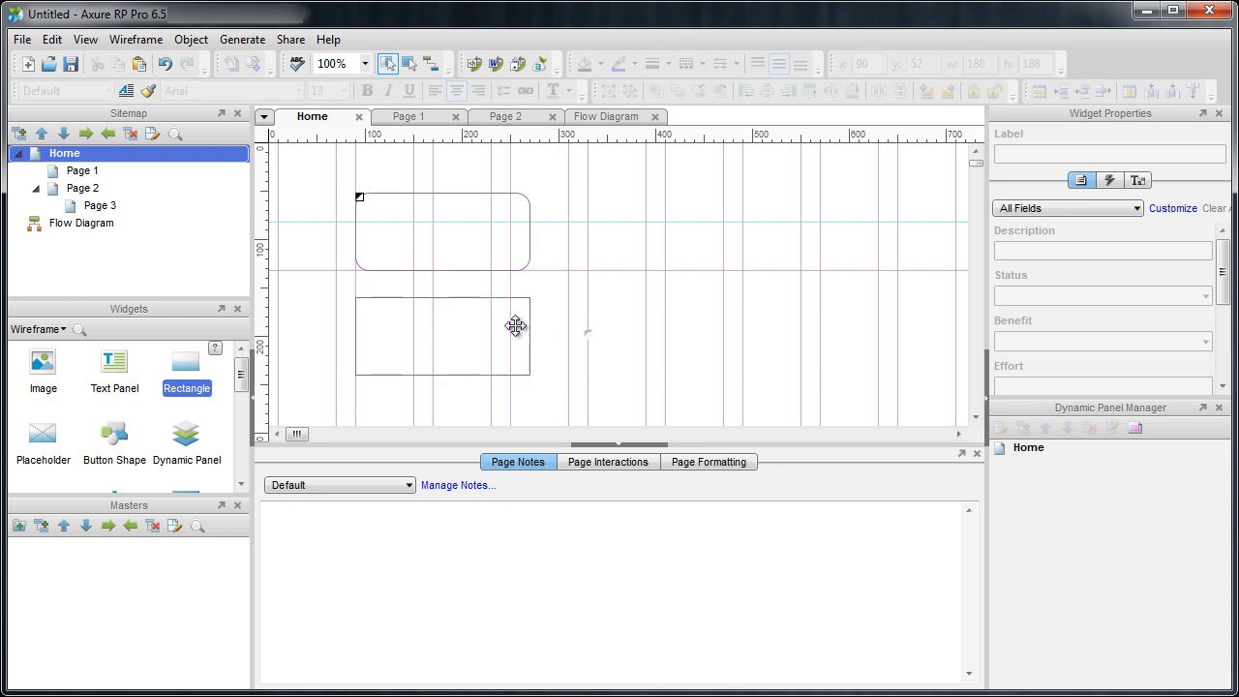
right_click(473, 320)
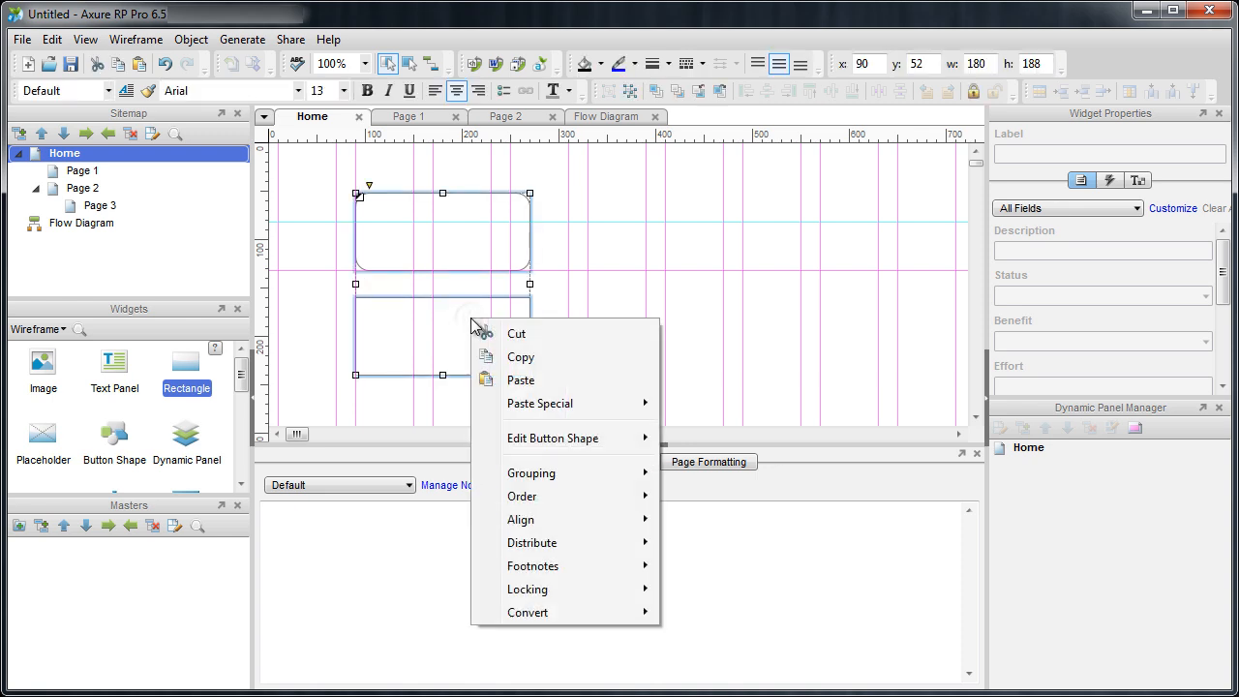
left_click(608, 298)
right_click(513, 250)
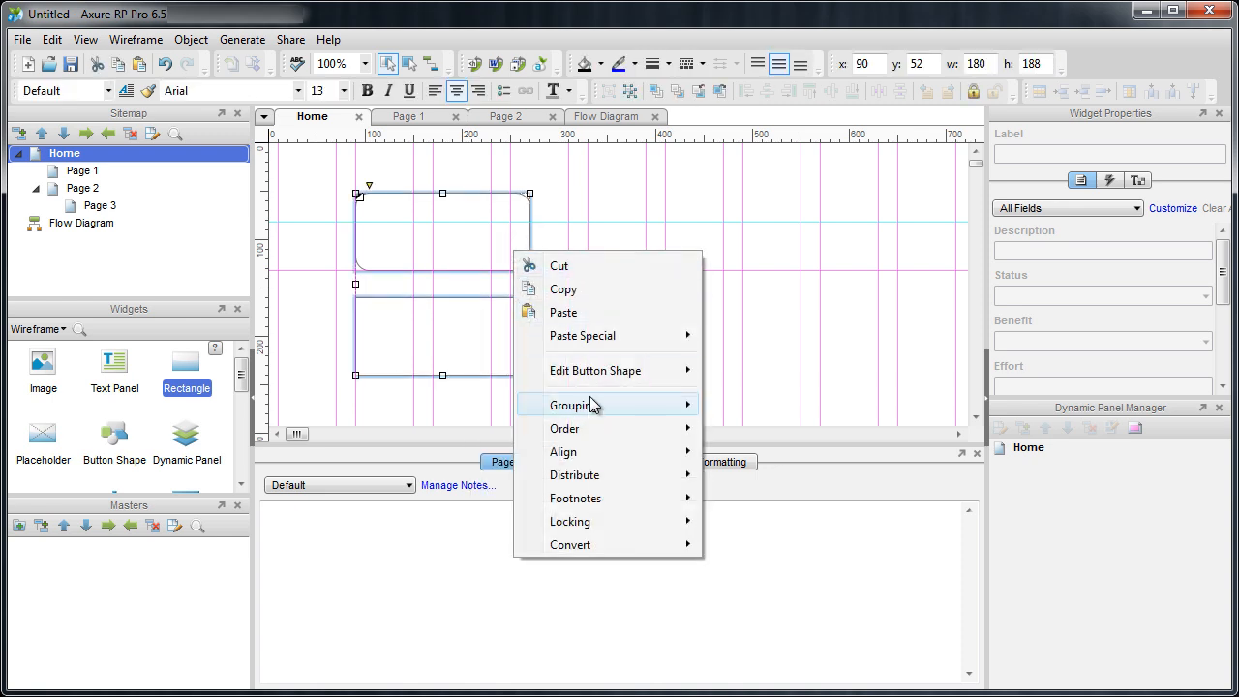
mouse_move(593, 405)
left_click(747, 426)
left_click(593, 365)
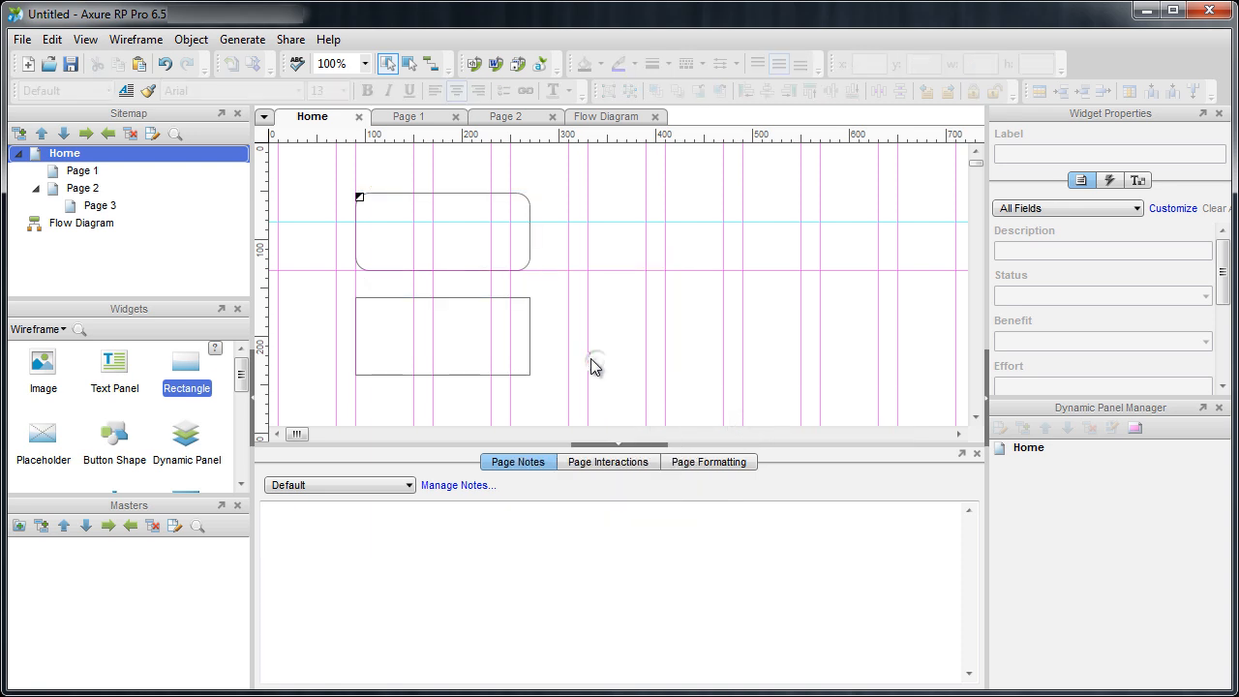
- Move the lower rectangle to x 140, y 100 so it overlaps the rounded rectangle, and send it to the back
left_click(461, 345)
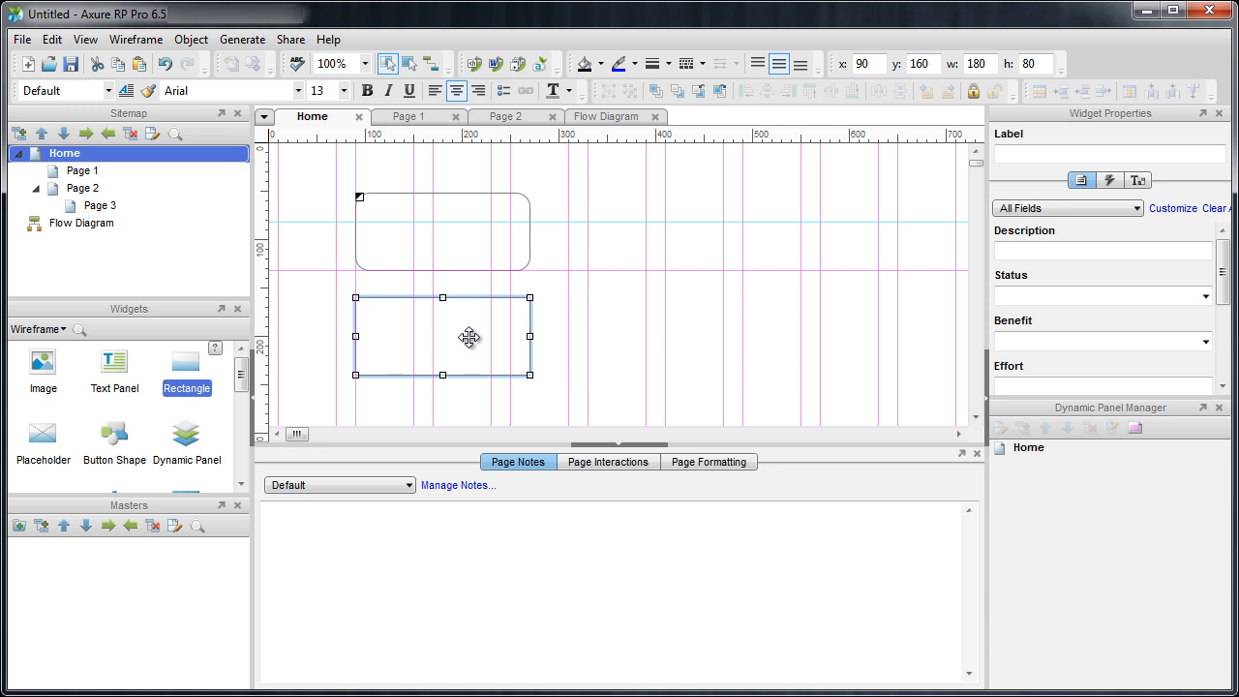
left_click_drag(465, 338, 556, 248)
left_click(533, 342)
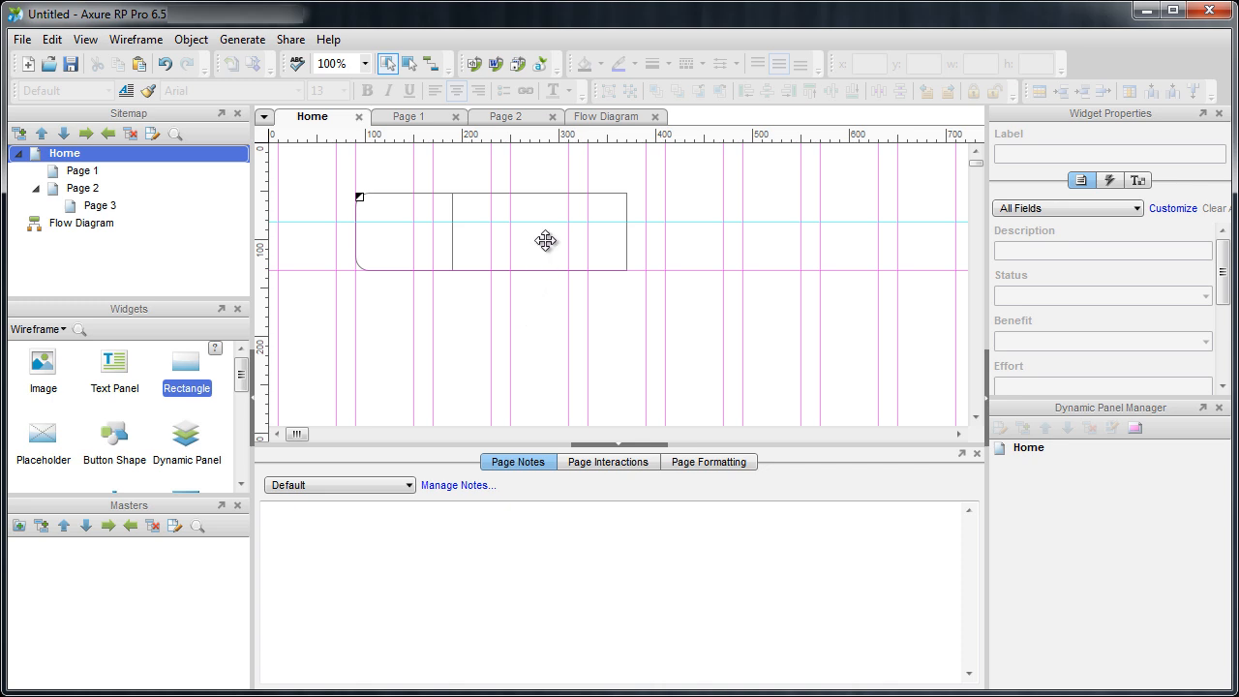
left_click_drag(545, 241, 490, 280)
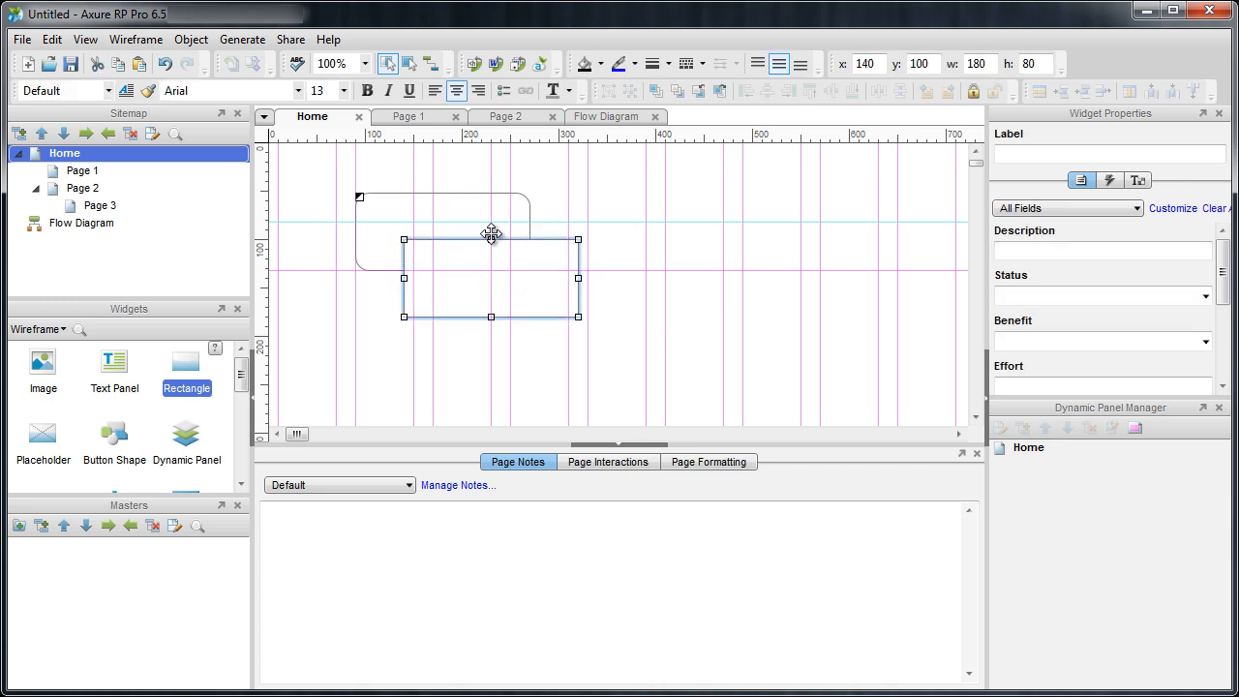
right_click(479, 281)
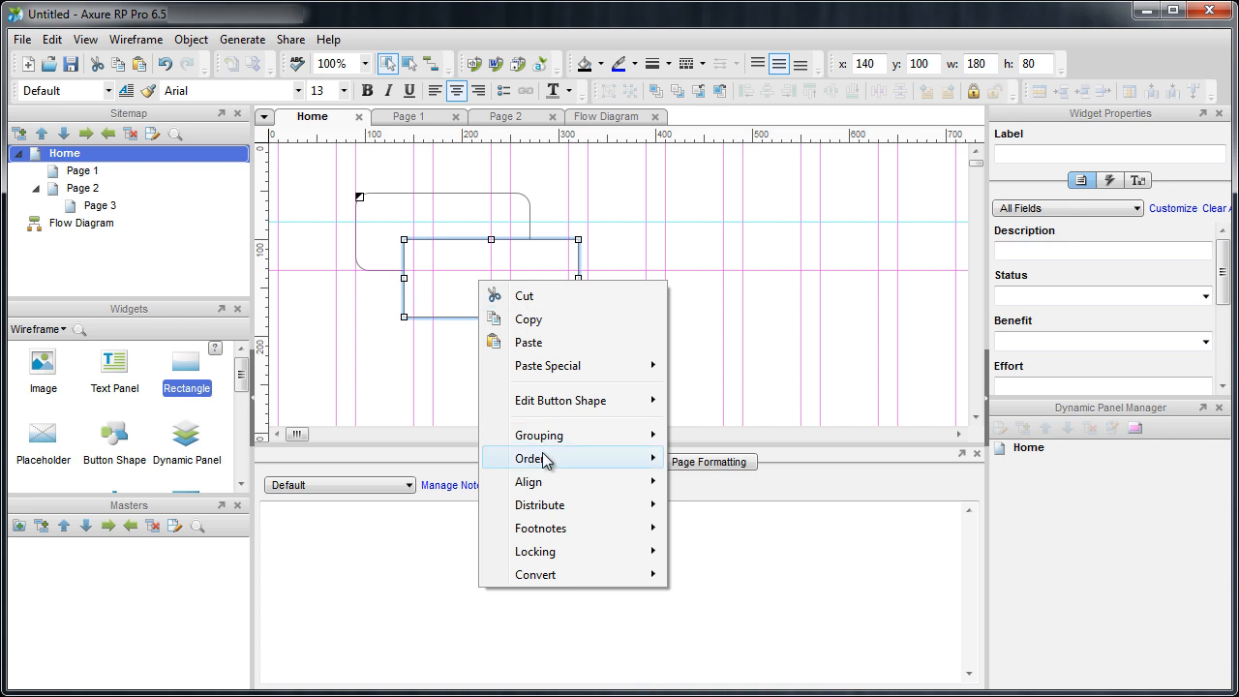
mouse_move(547, 459)
left_click(722, 482)
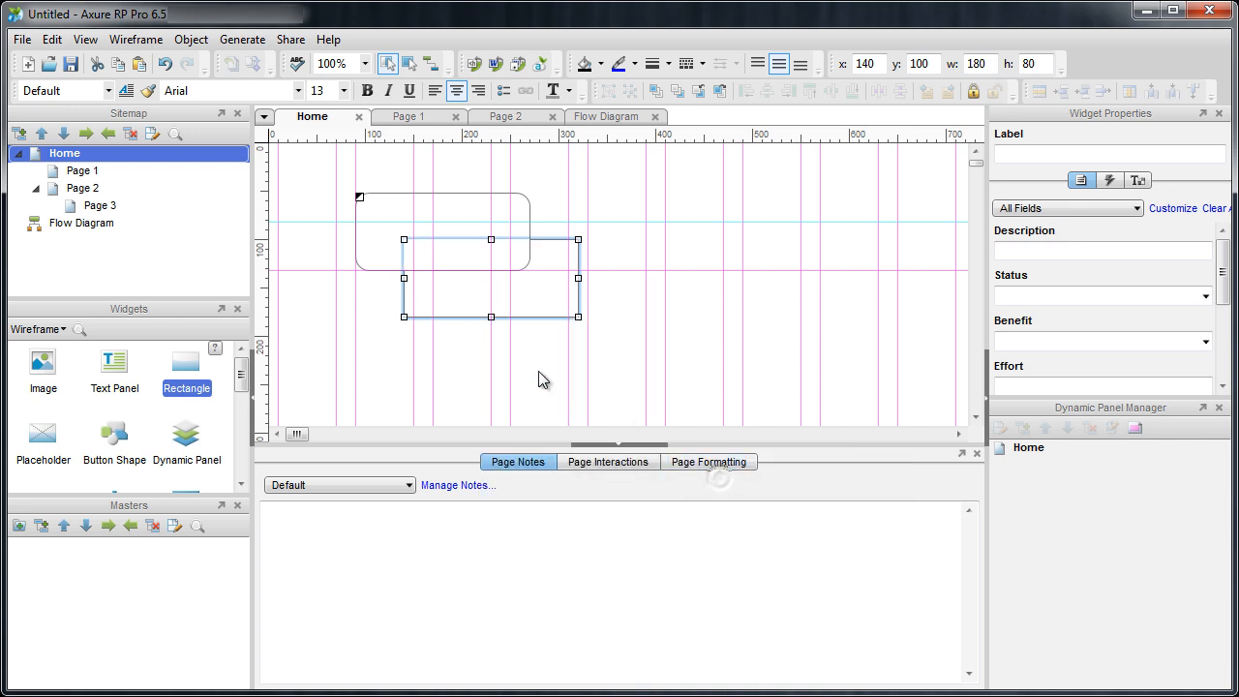
left_click(539, 376)
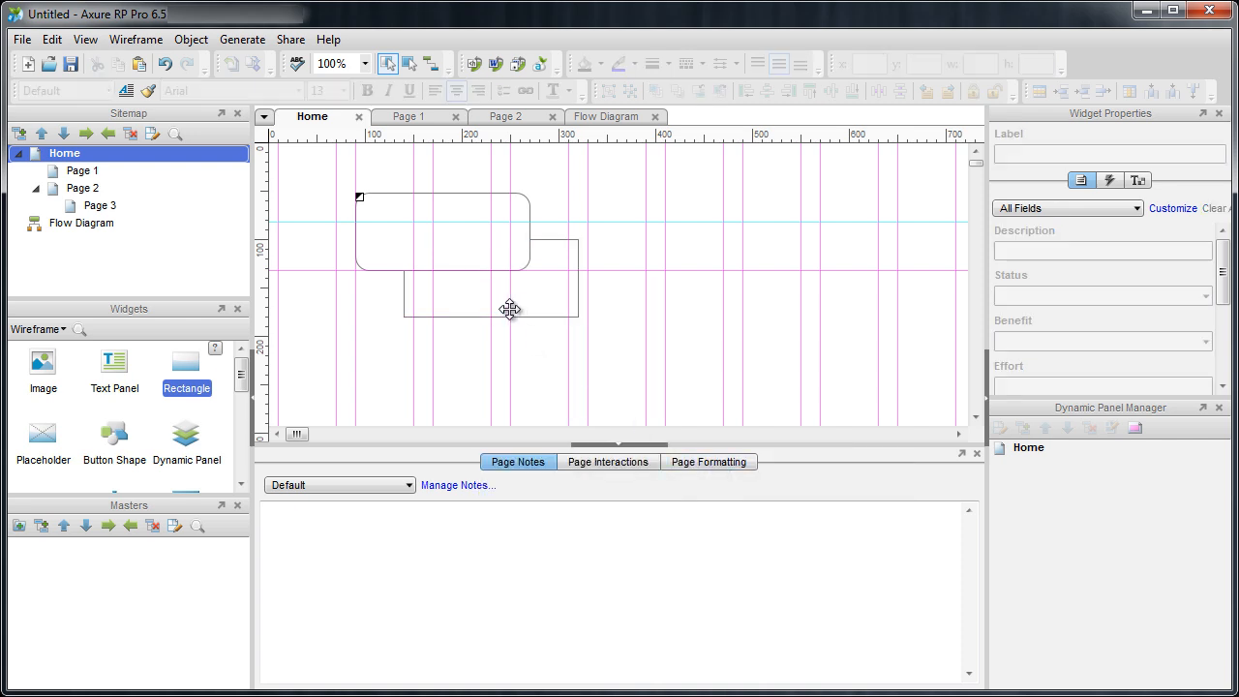
- Move the overlapping rectangle back below the rounded rectangle to about x 90, y 142
left_click(471, 305)
left_click_drag(486, 303, 438, 344)
left_click(548, 357)
left_click(494, 256)
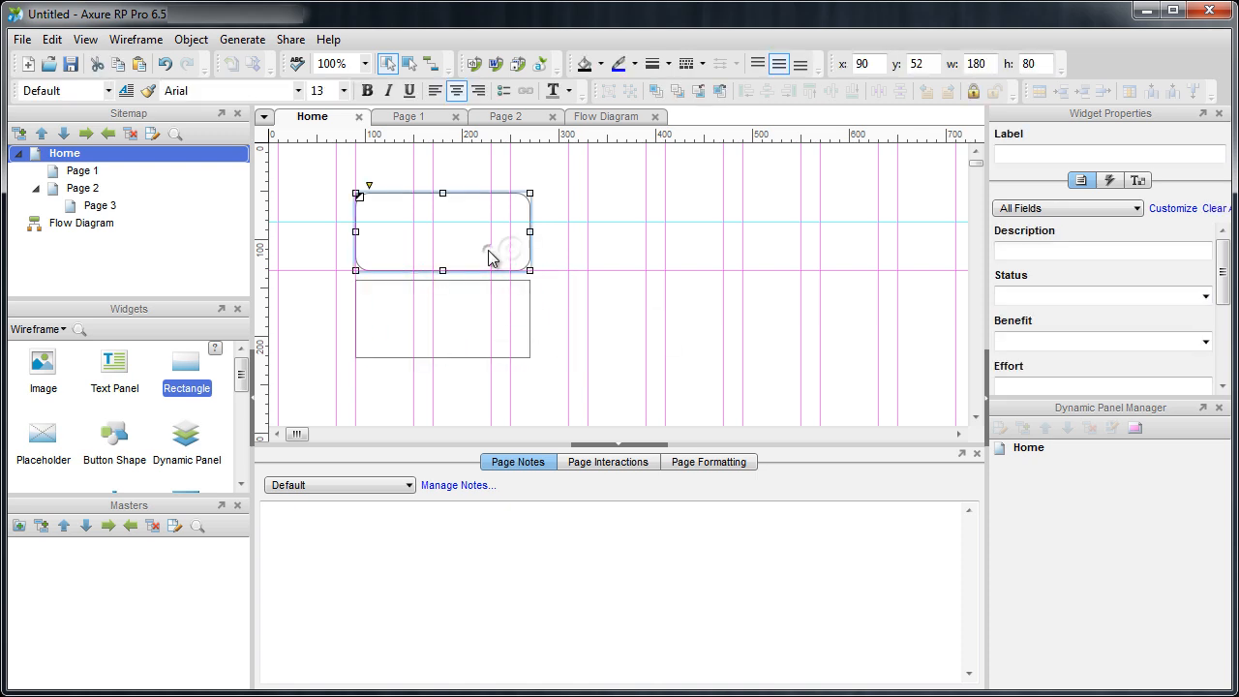
right_click(490, 257)
mouse_move(571, 463)
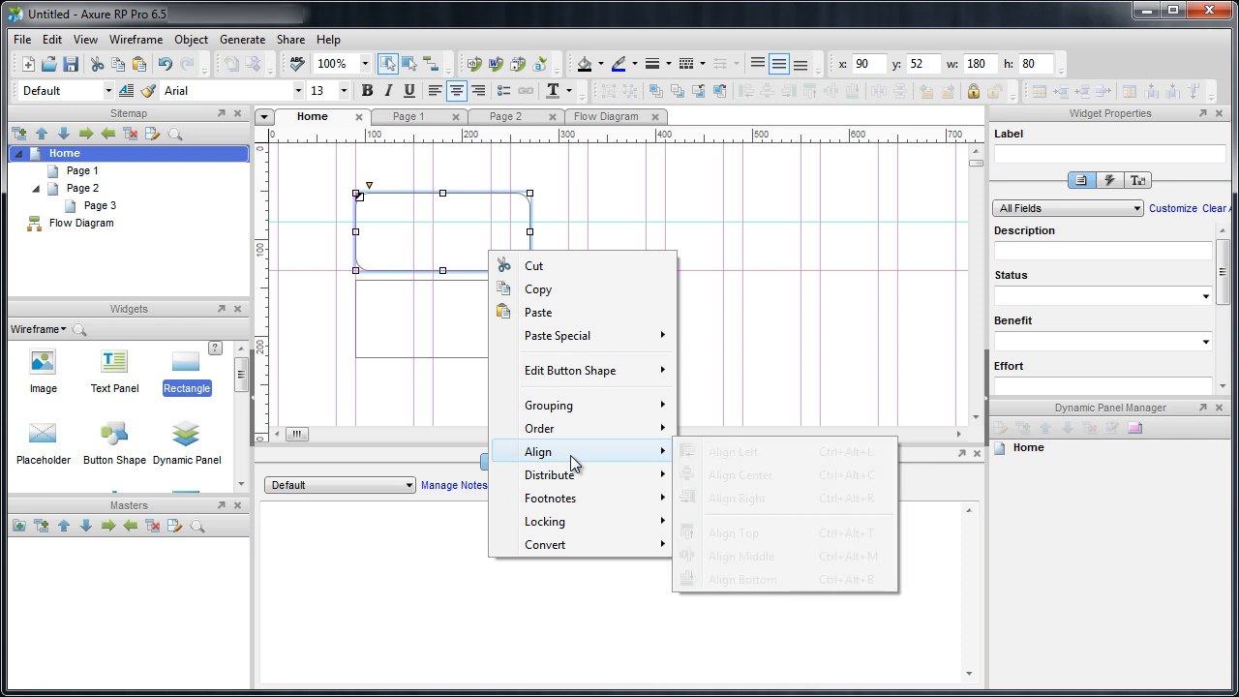
left_click(463, 394)
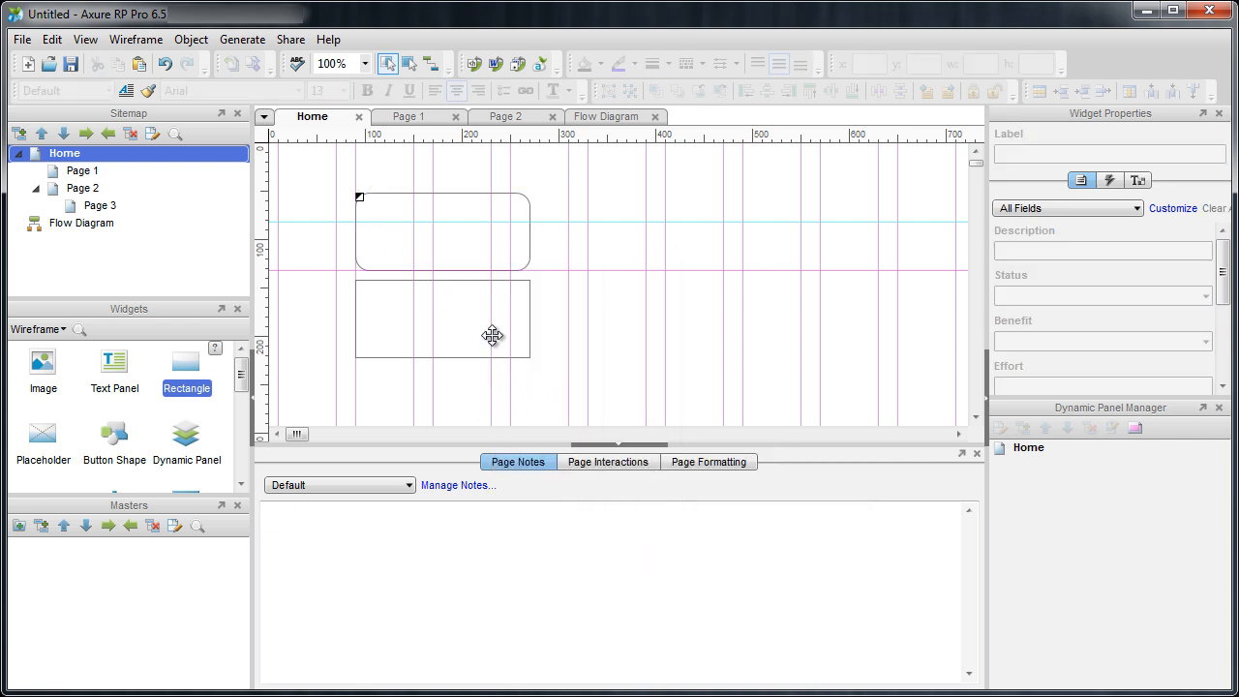
- Move the lower rectangle to x 110, y 160 and left-align the rounded rectangle with it
left_click(480, 329)
left_click_drag(463, 320, 474, 349)
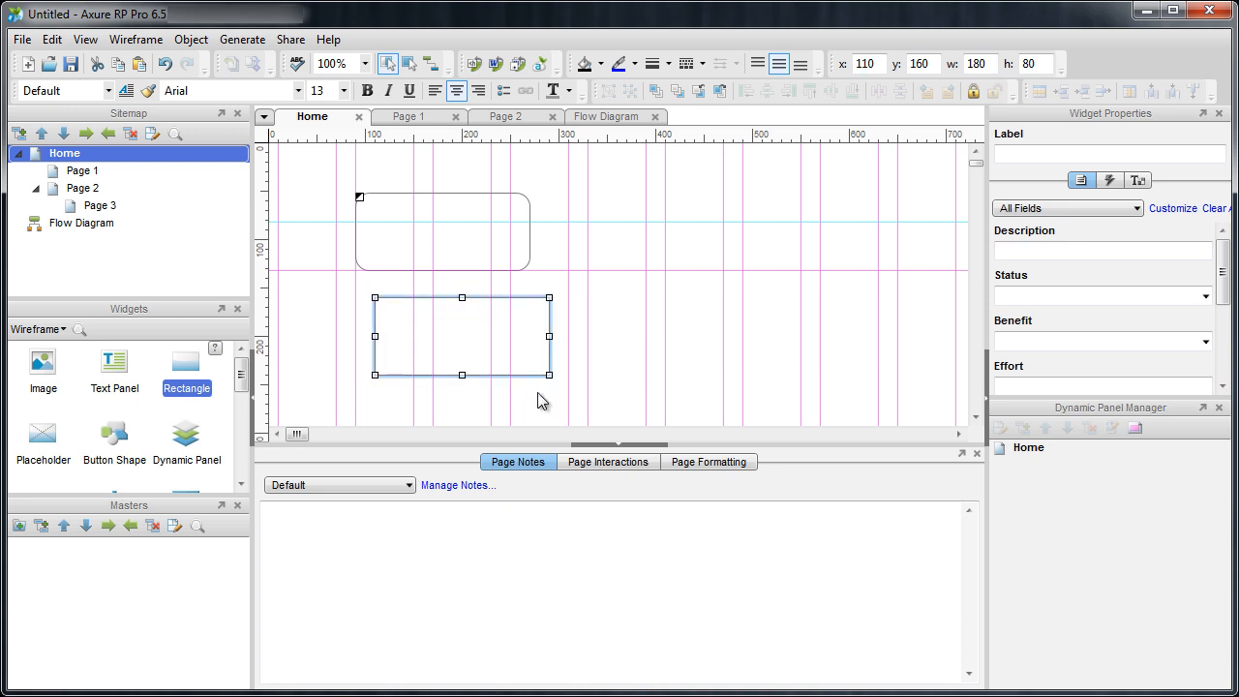
left_click(540, 401)
left_click_drag(551, 401, 421, 174)
right_click(466, 245)
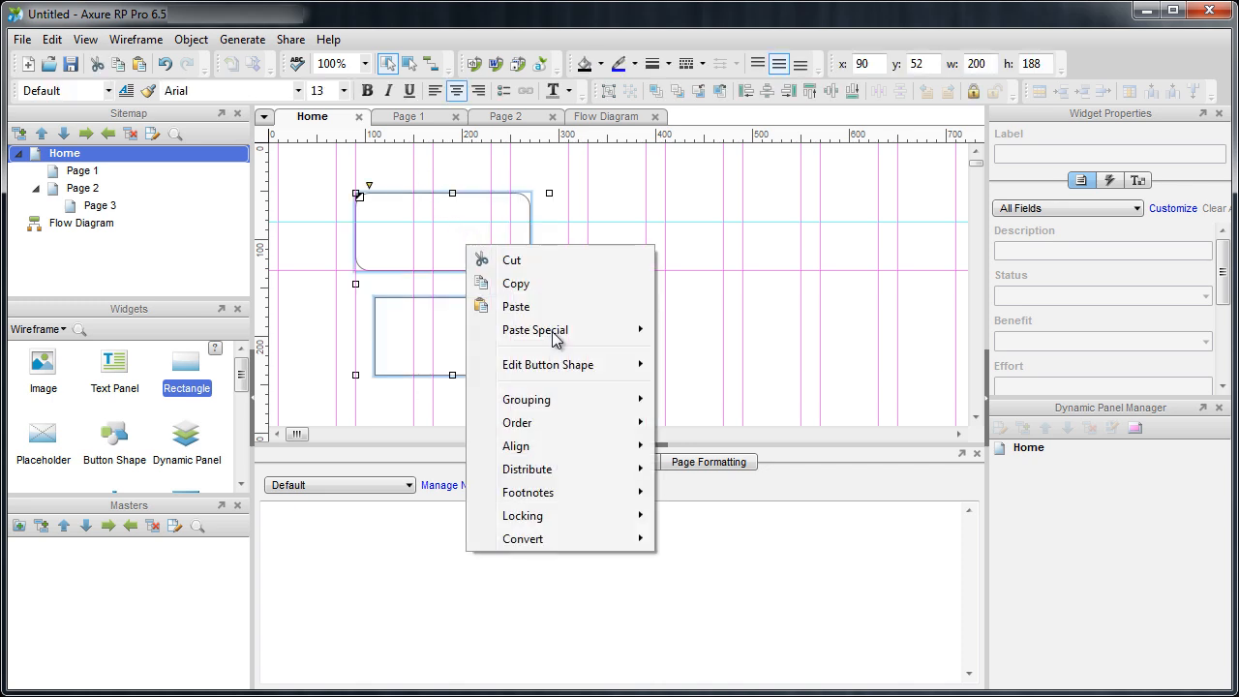
mouse_move(561, 448)
left_click(724, 448)
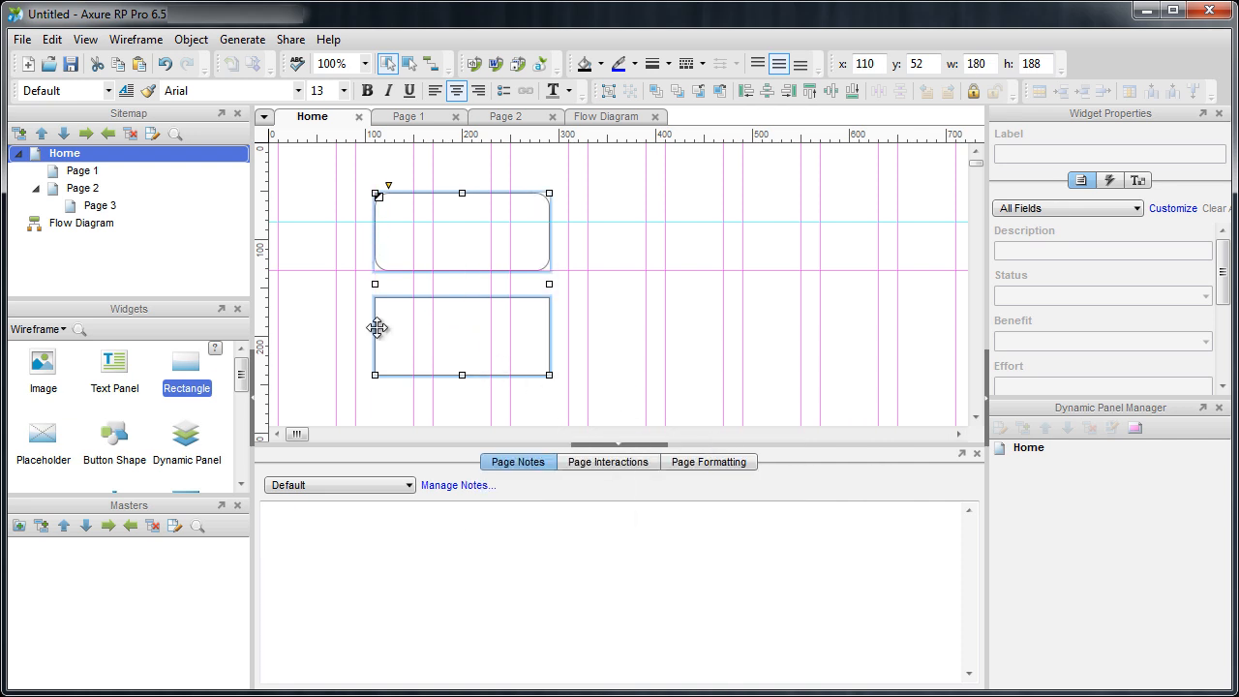
right_click(473, 254)
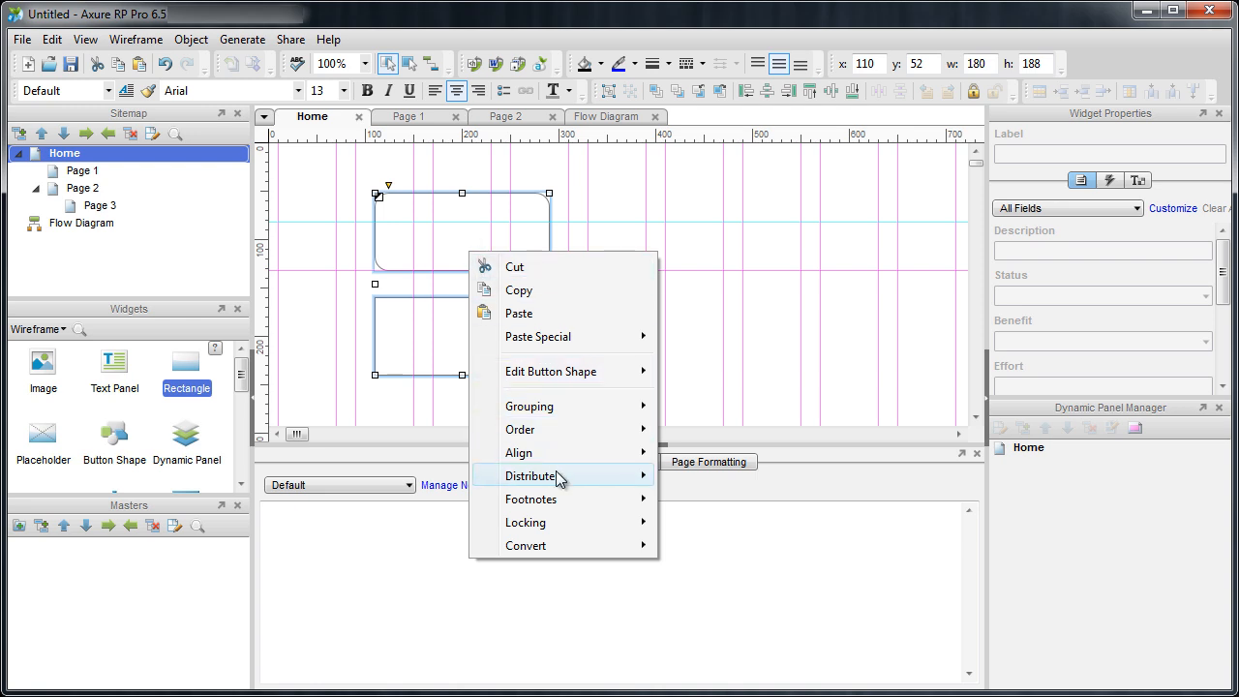
mouse_move(556, 476)
left_click(679, 386)
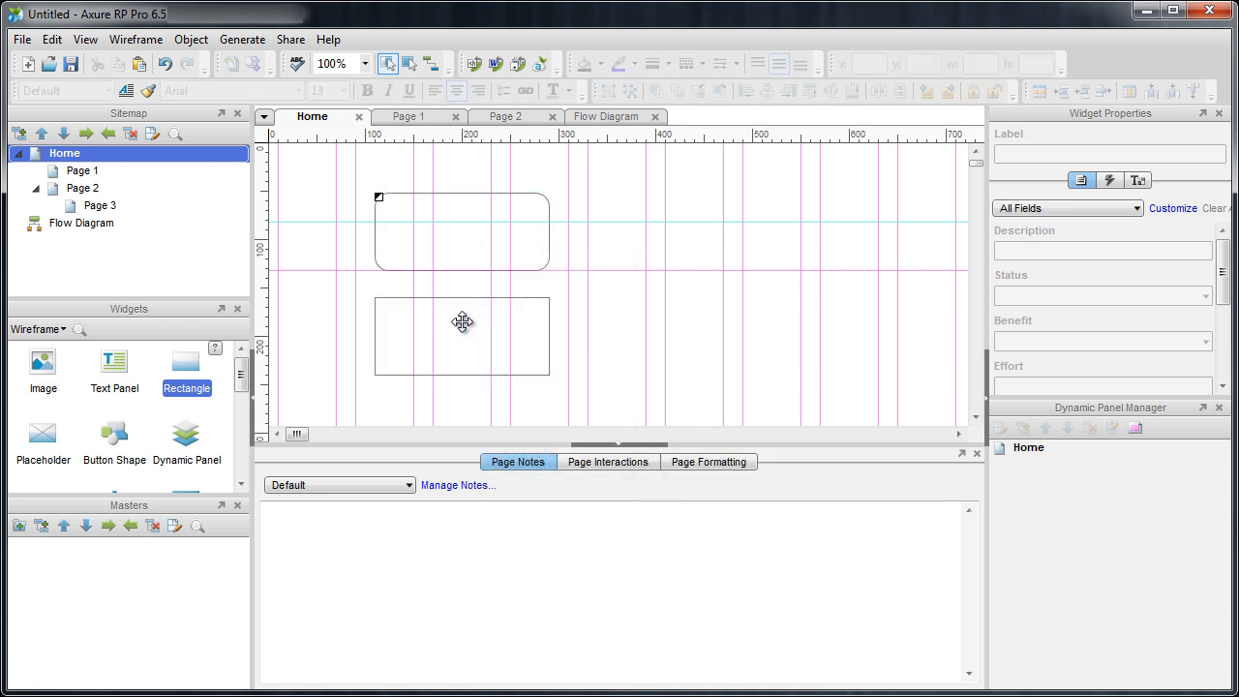
- Move the lower rectangle up to y 142 and place a third Rectangle widget beneath it at x 110, y 270
left_click(463, 321)
left_click_drag(481, 336, 474, 318)
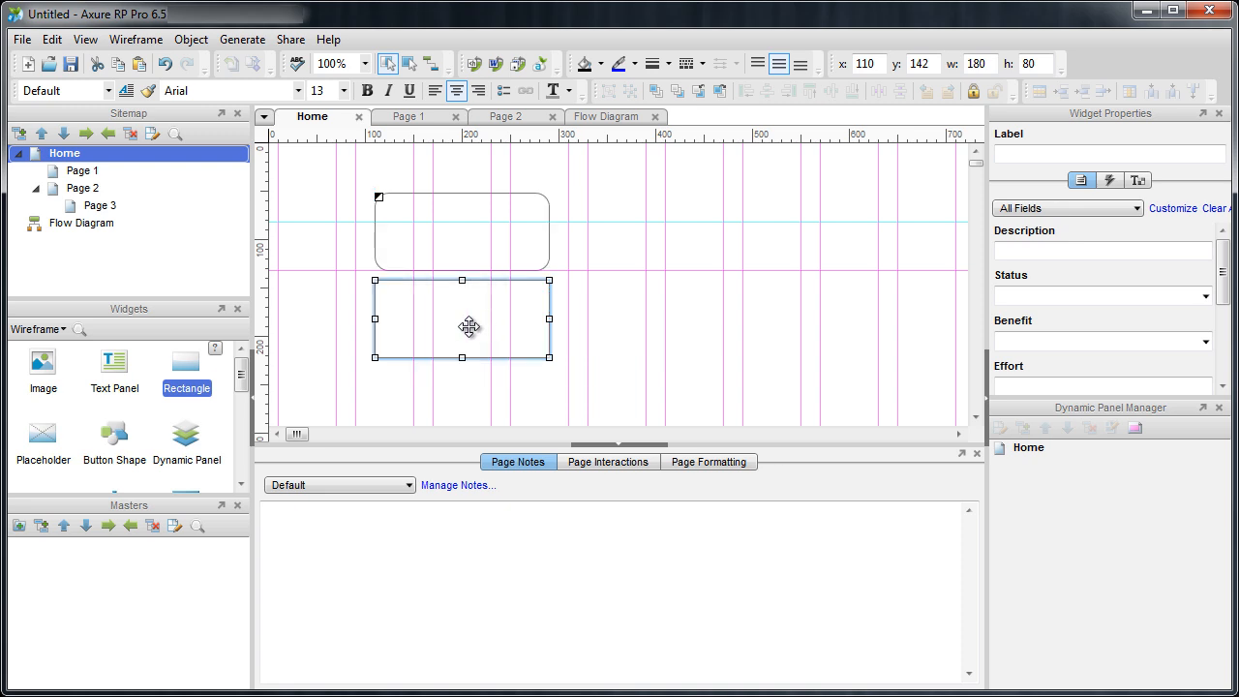
scroll(437, 338, "down", 3)
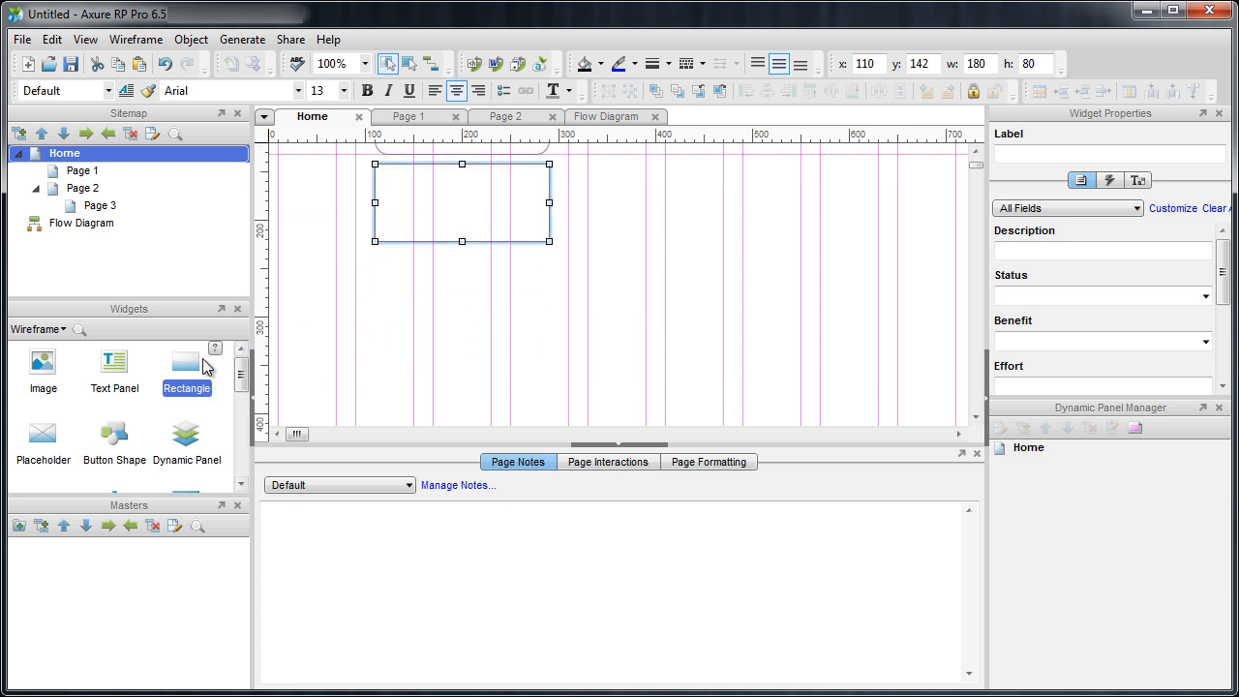
left_click_drag(202, 359, 379, 291)
scroll(446, 313, "up", 2)
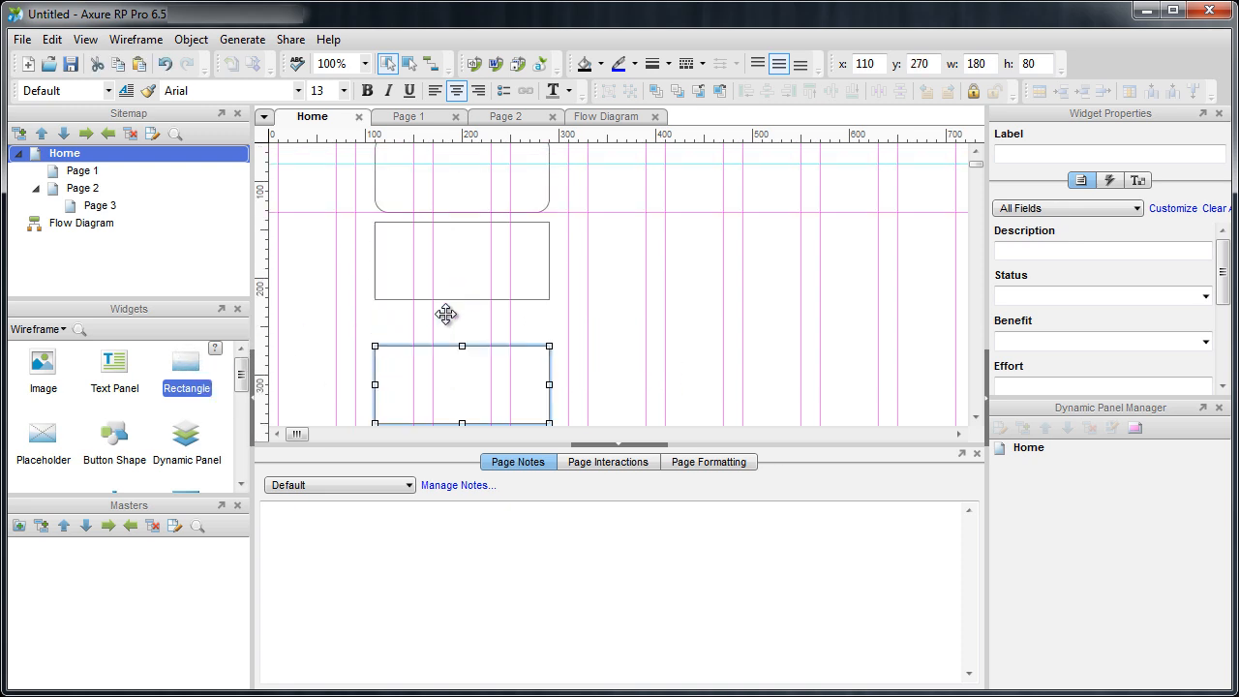
scroll(446, 314, "up", 2)
scroll(461, 325, "down", 2)
- Distribute the three stacked shapes vertically and deselect them
left_click(599, 334)
left_click_drag(611, 397, 385, 168)
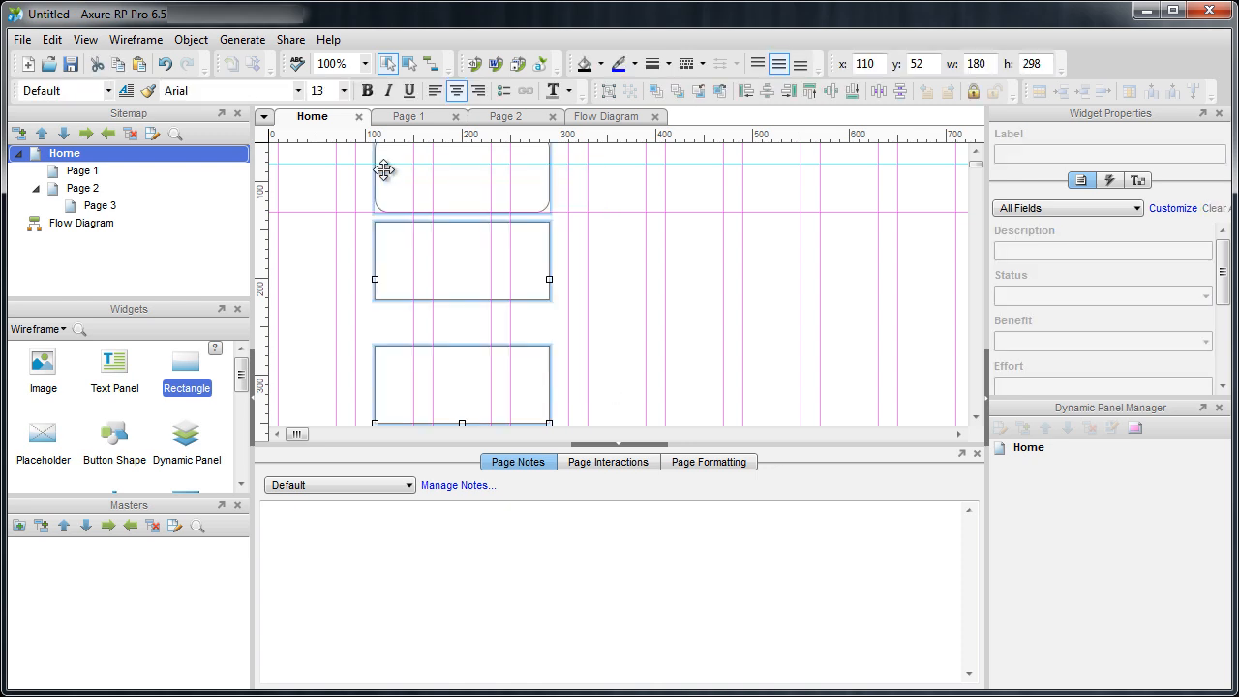
right_click(476, 194)
mouse_move(561, 422)
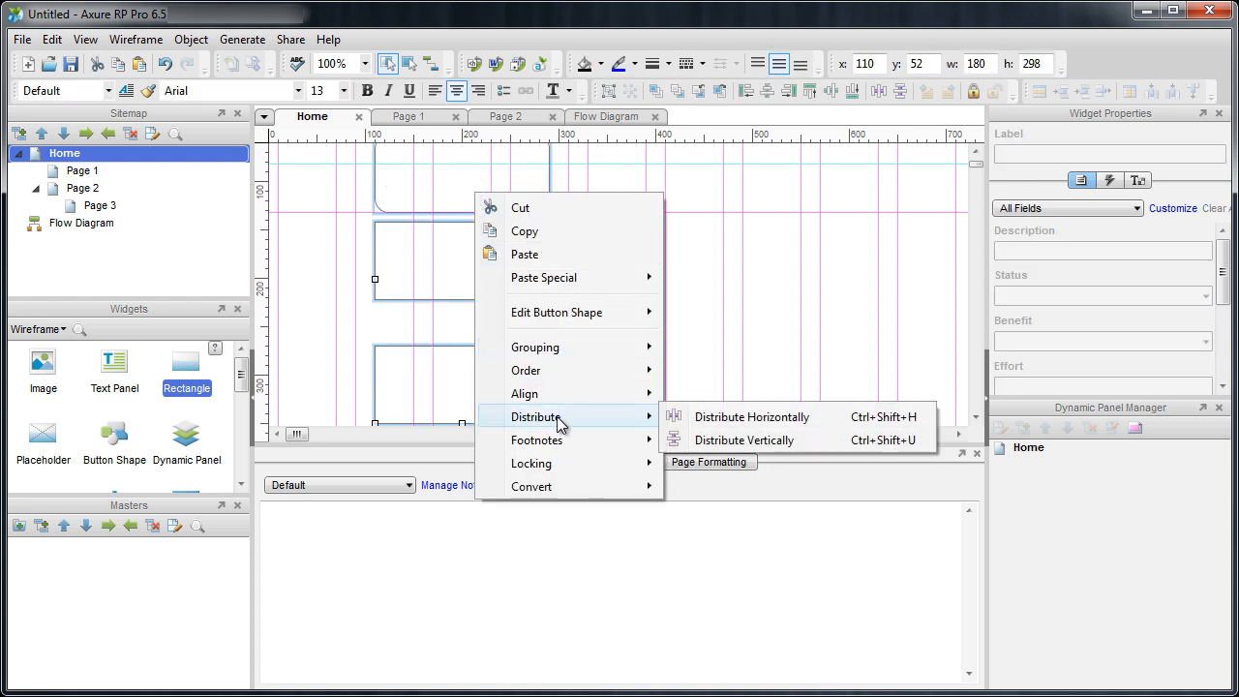
left_click(725, 439)
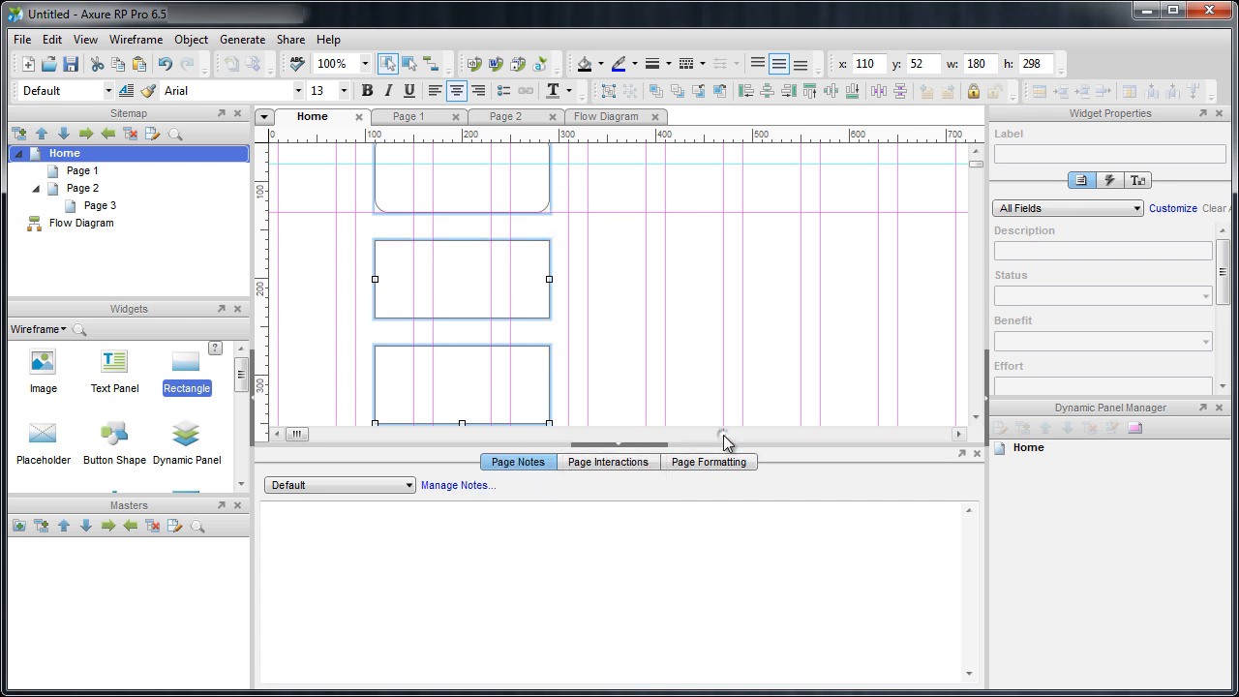
left_click(609, 308)
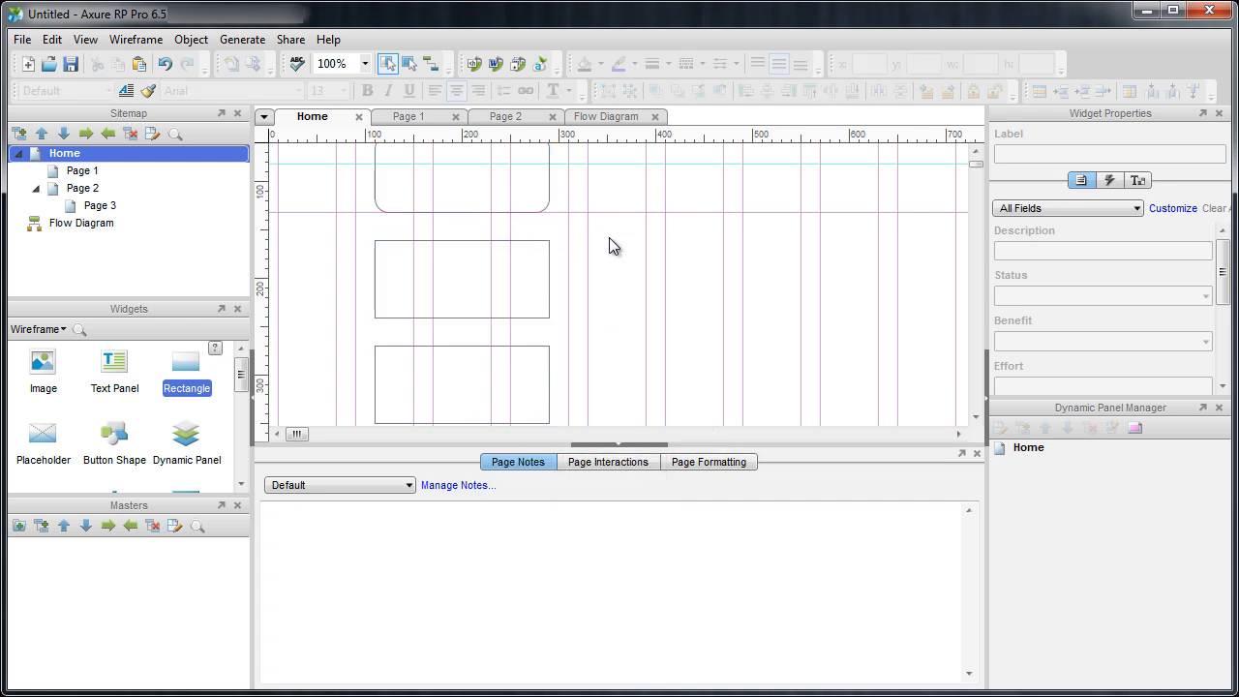
- Annotate the middle rectangle with the description "this is a rectangle"
left_click(480, 187)
left_click(607, 286)
left_click(535, 295)
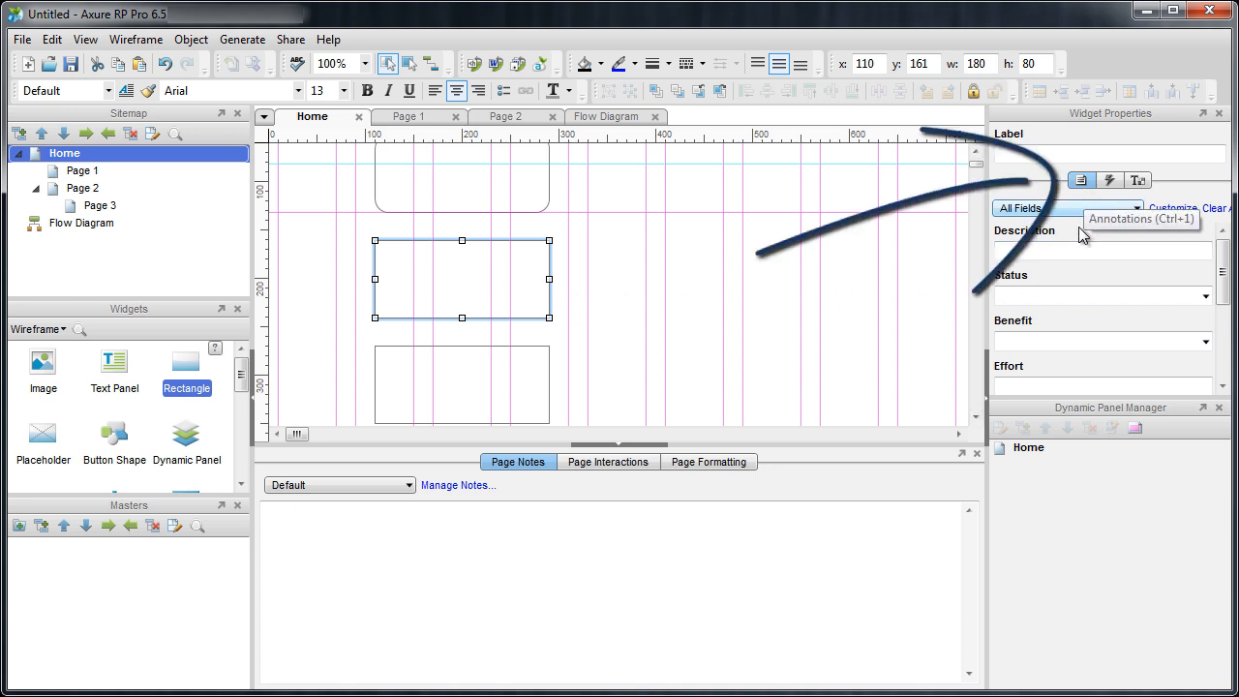
left_click(1042, 253)
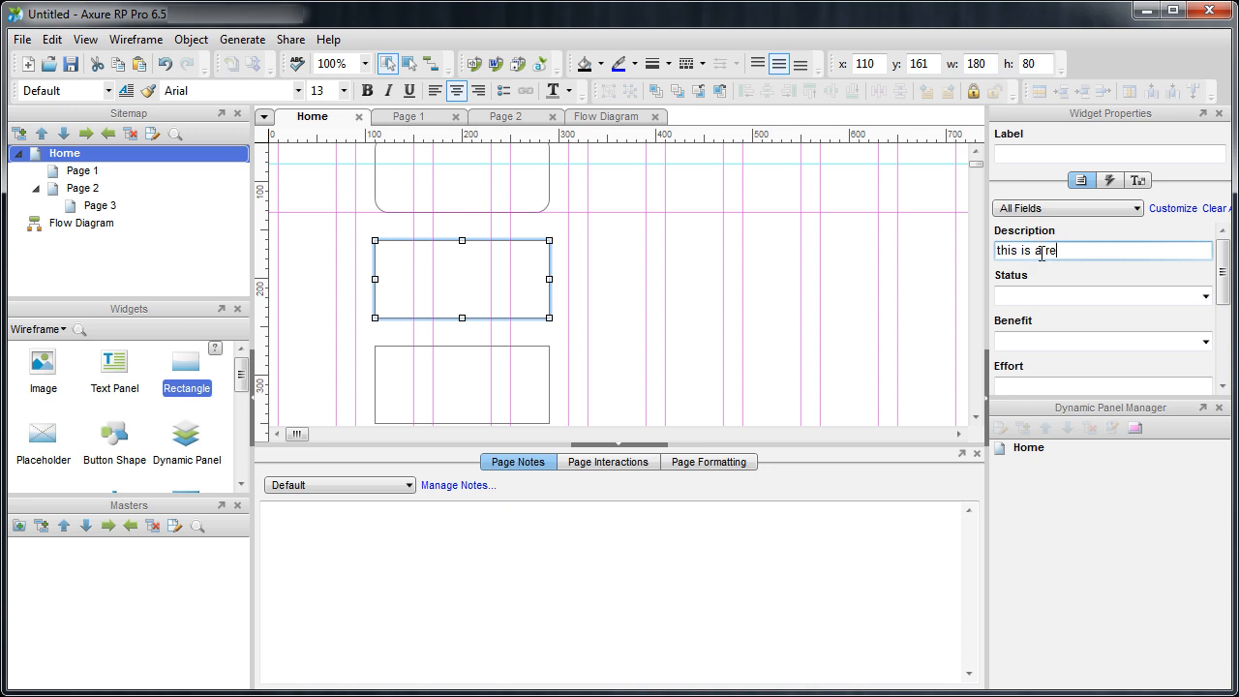
left_click(679, 289)
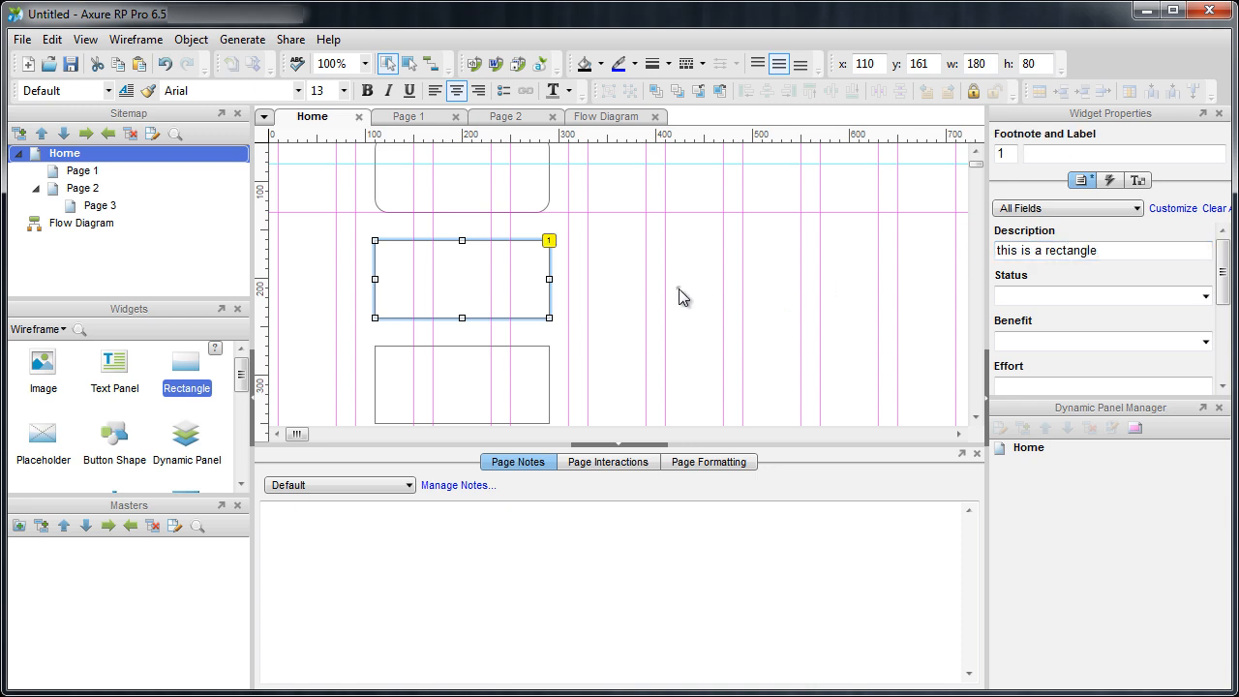
- Lock the location and size of the rounded rectangle above the annotated one and deselect it
left_click(529, 256)
left_click(600, 282)
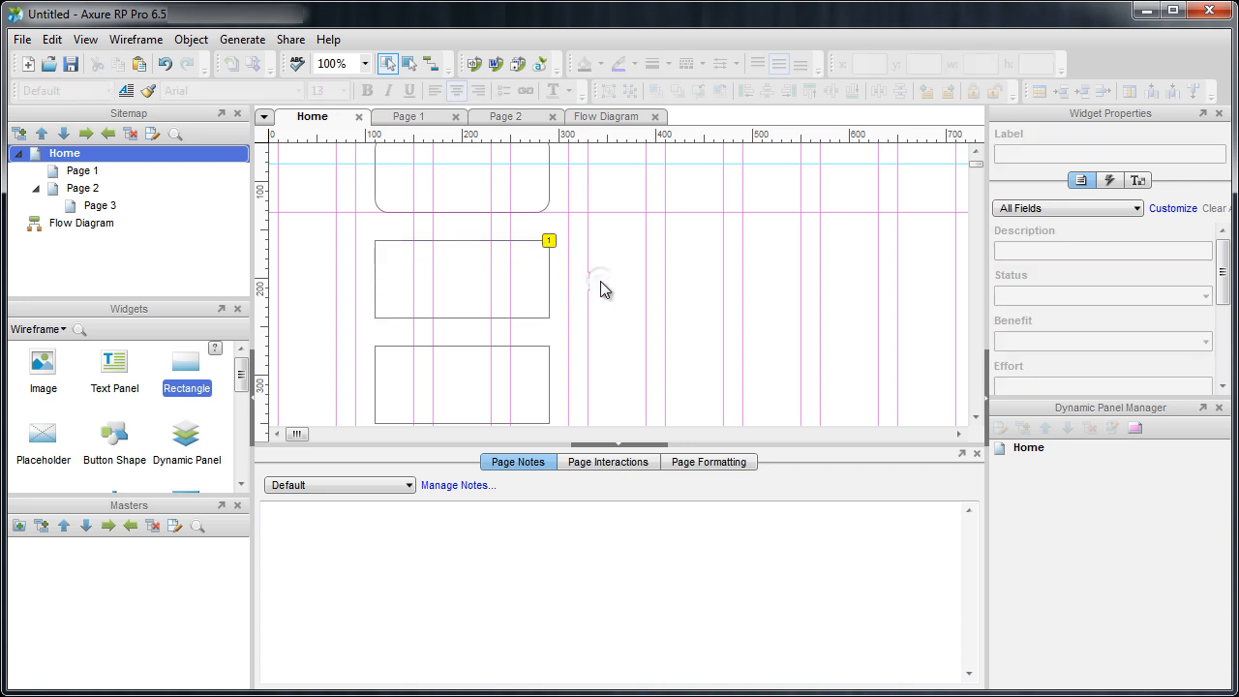
right_click(535, 202)
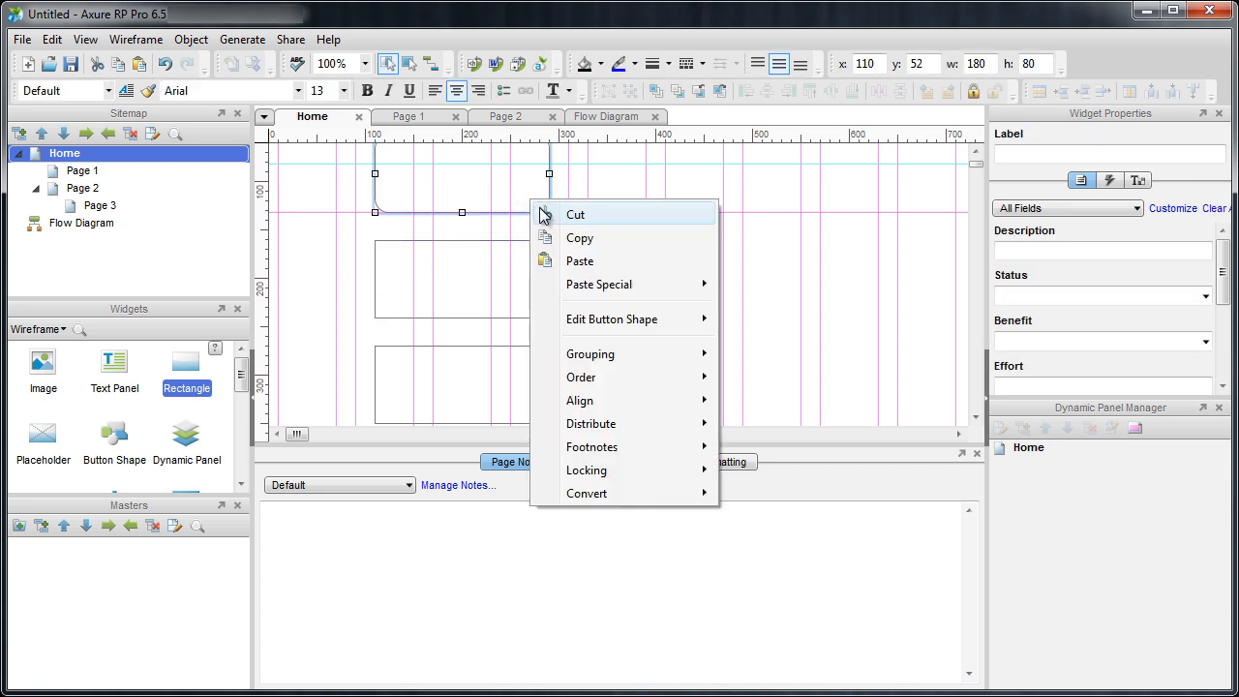
mouse_move(602, 476)
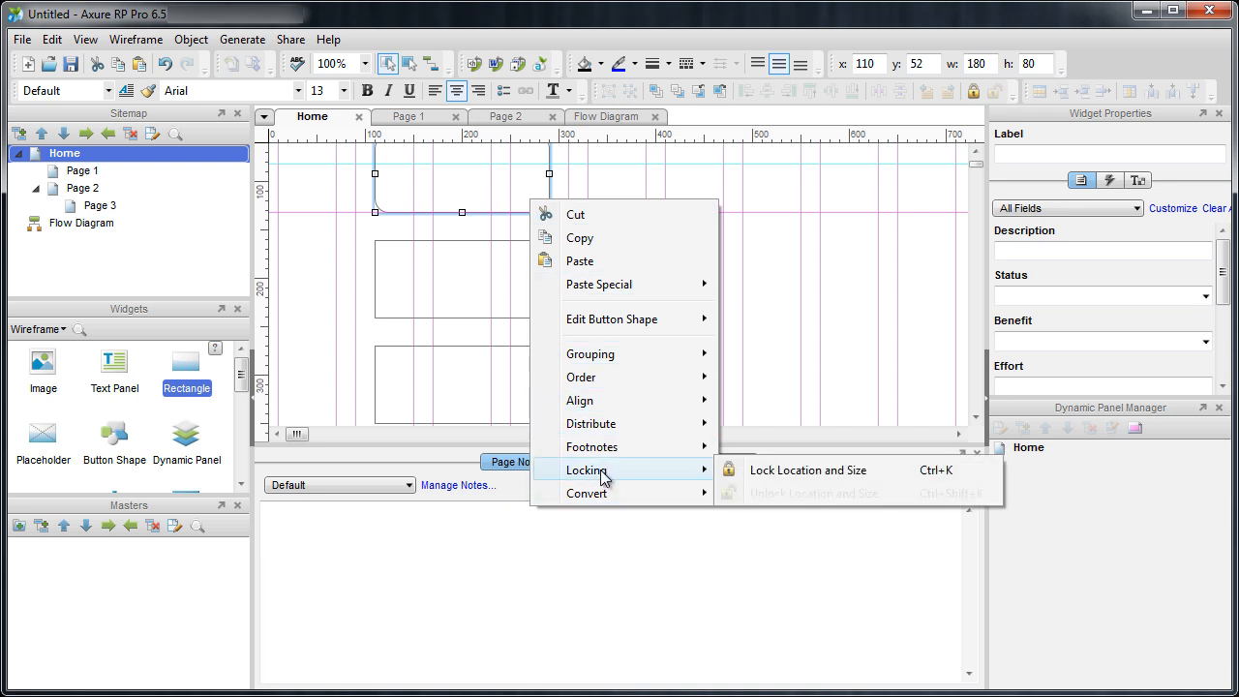
left_click(789, 472)
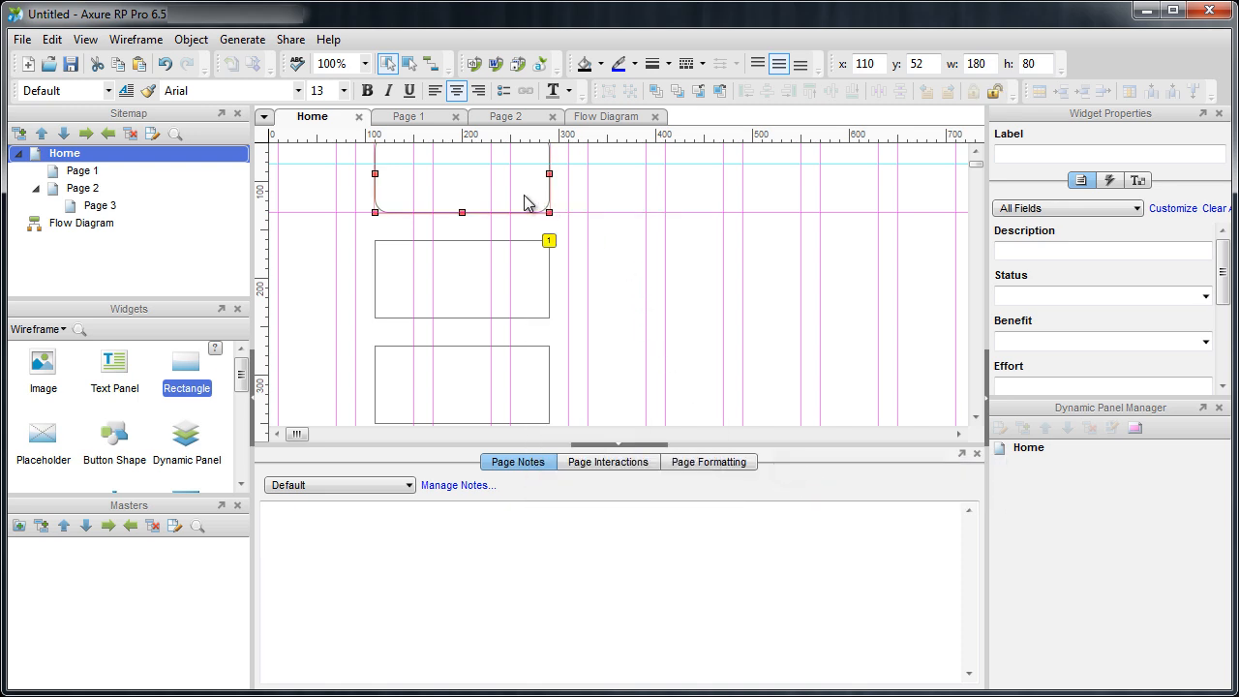
left_click(614, 246)
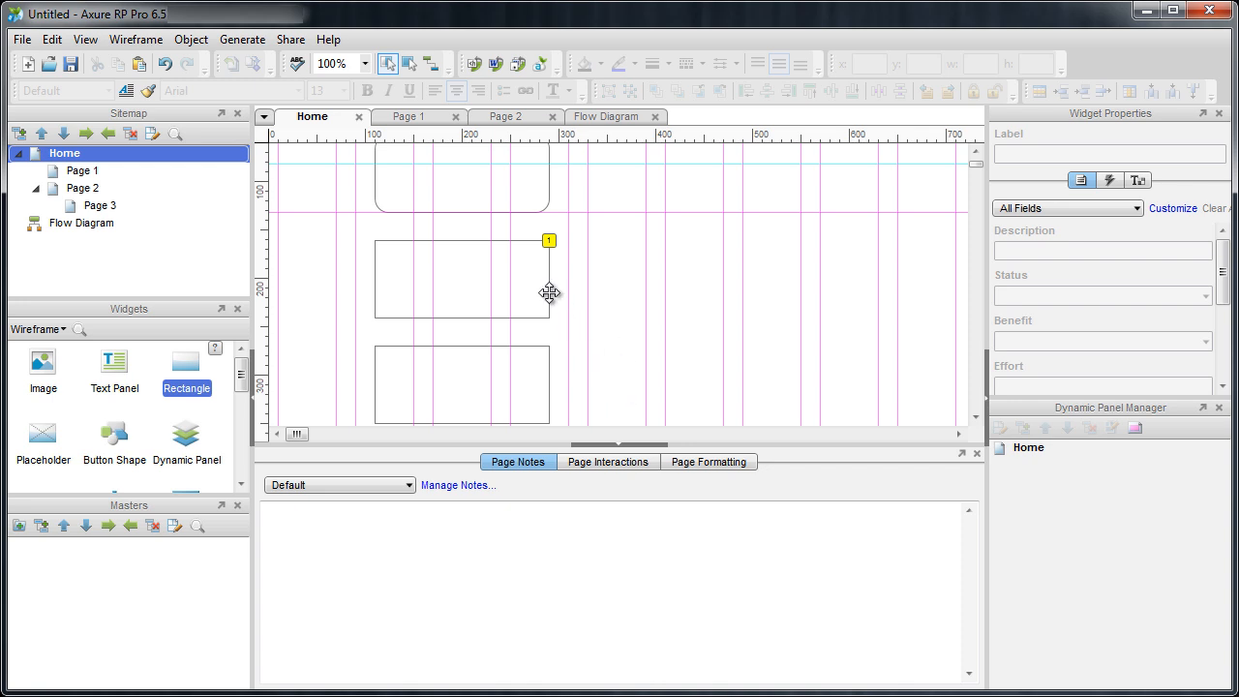
- Try to move all three stacked shapes together and select the locked rounded rectangle on its own
left_click(499, 197)
left_click(639, 364)
left_click_drag(730, 388, 316, 175)
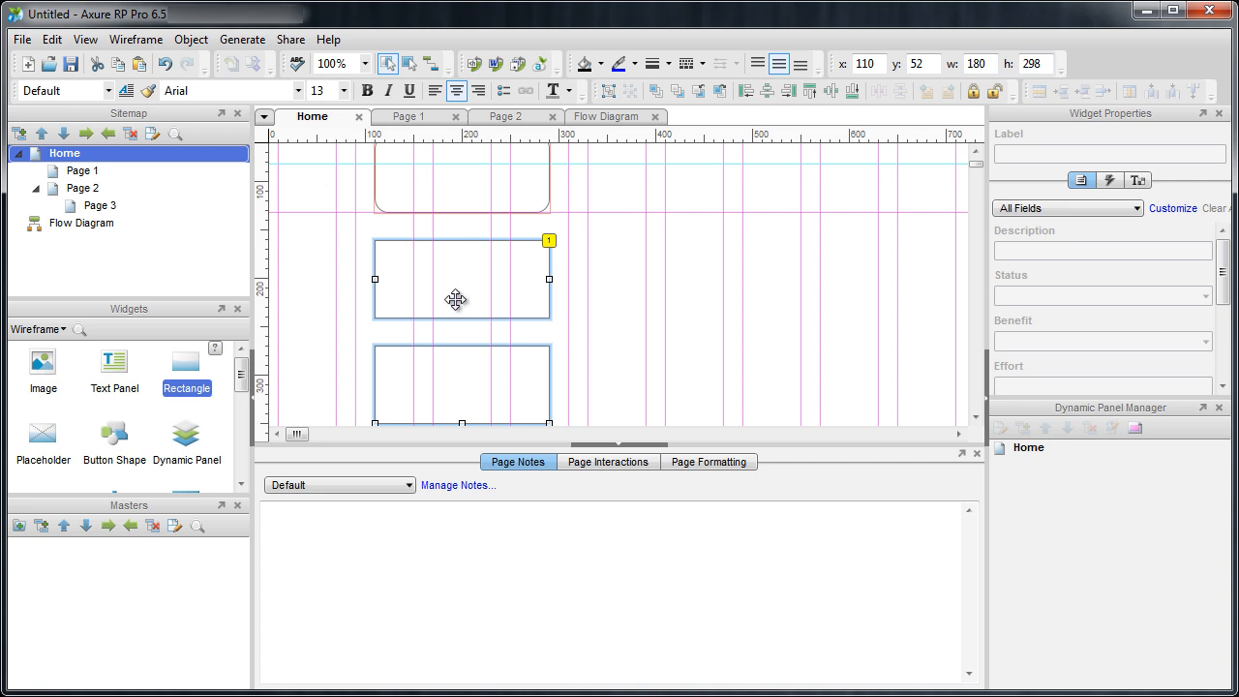
left_click_drag(548, 302, 470, 294)
left_click(586, 309)
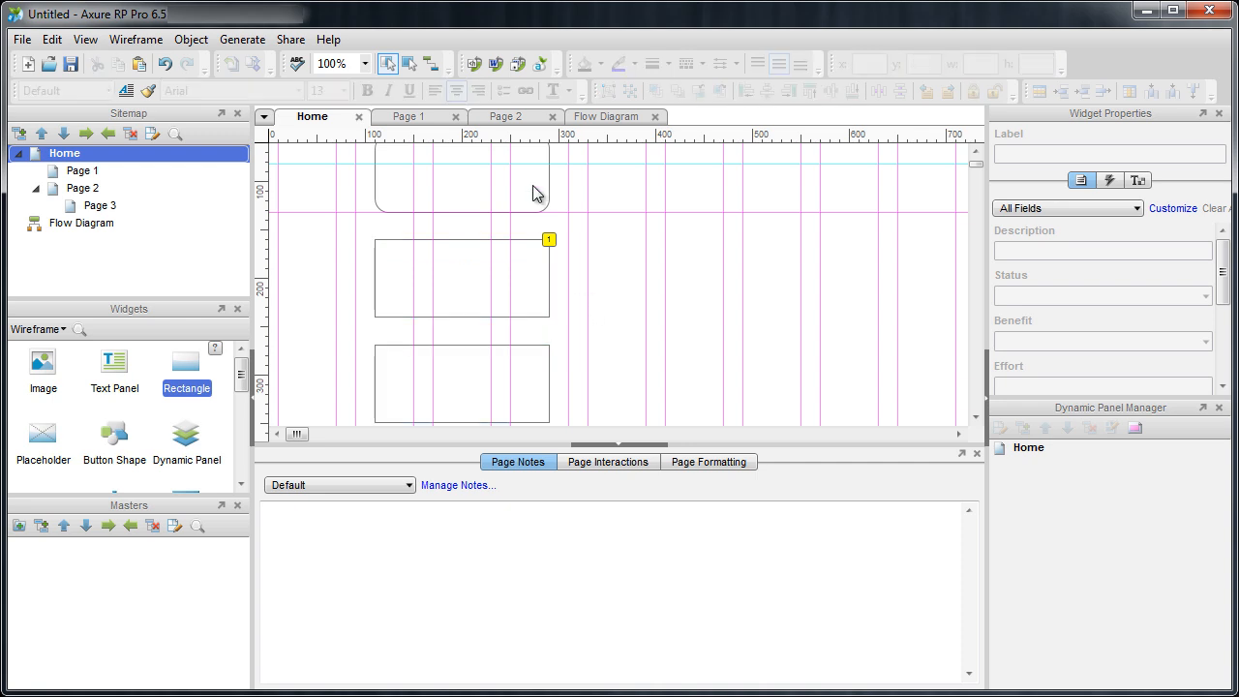
left_click(534, 192)
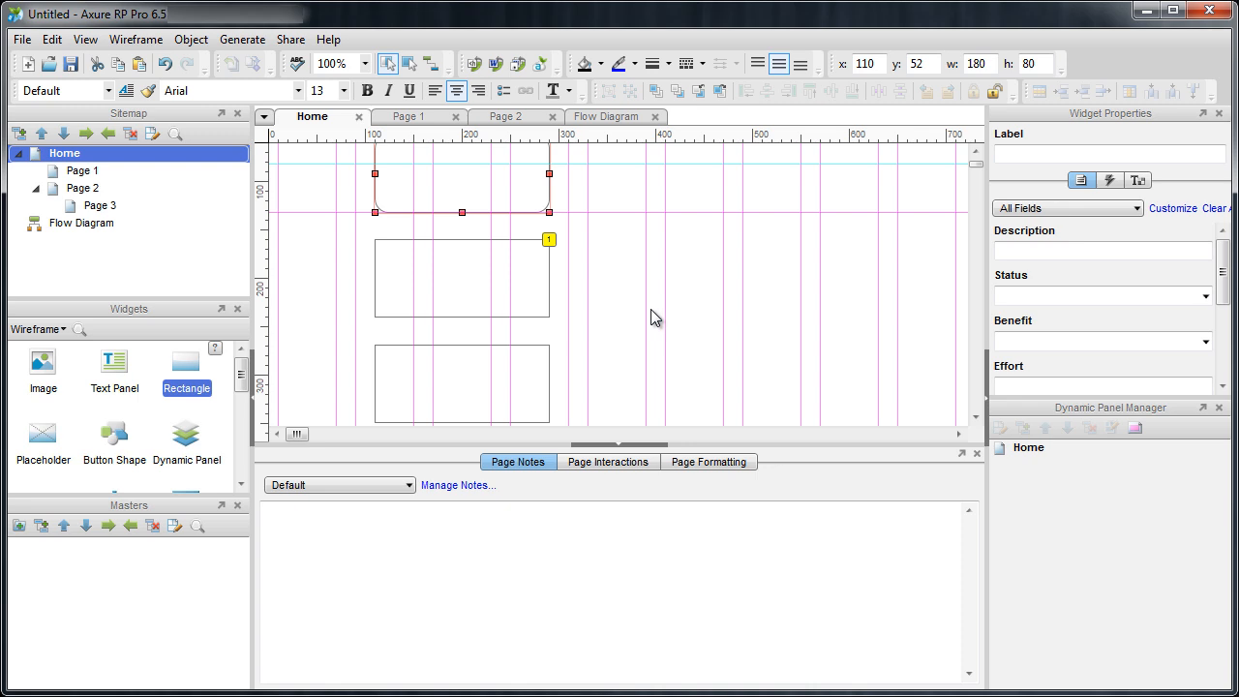
- Look over the conversion options available for the annotated middle rectangle without applying any
left_click(521, 291)
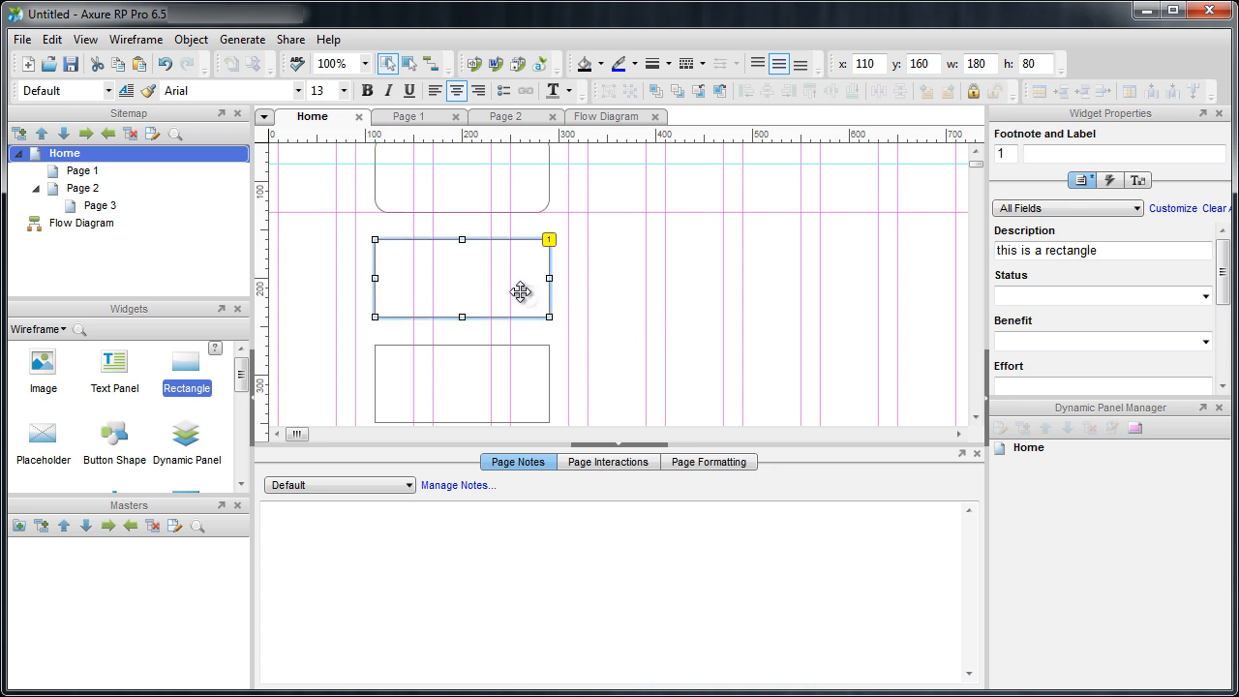
right_click(532, 263)
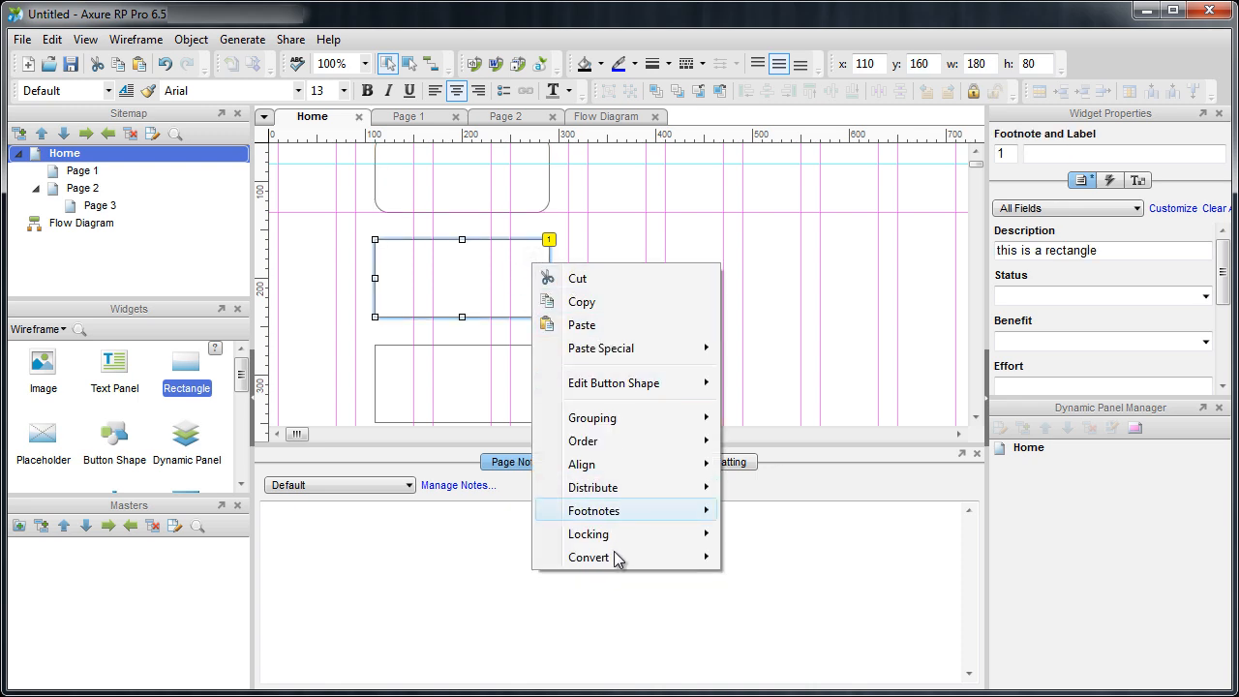
mouse_move(614, 556)
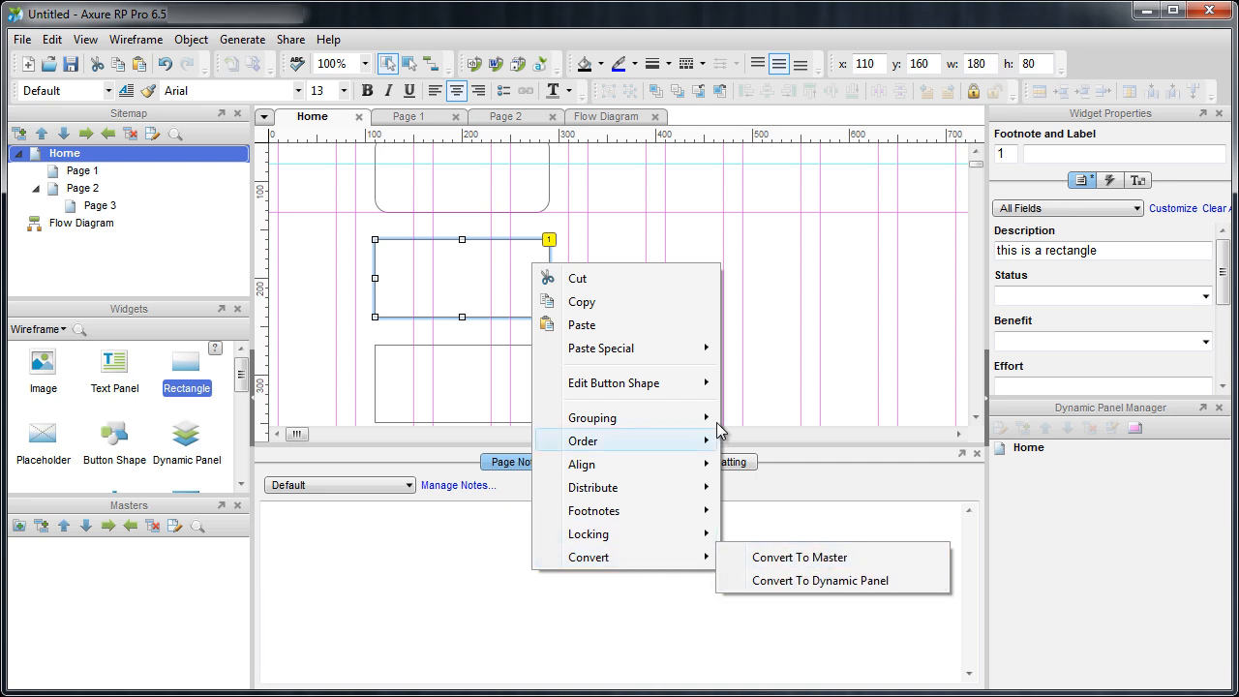
left_click(752, 379)
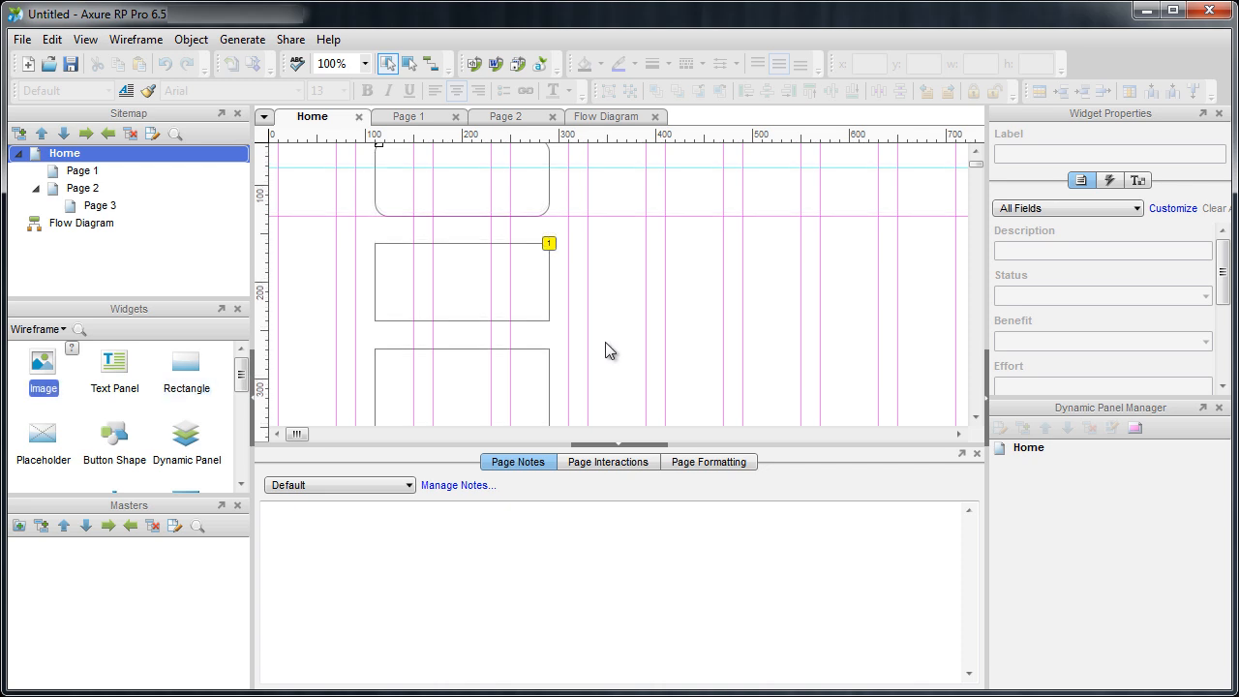
- Place an Image widget at x 330, y 132 and a Text Panel beneath it at x 330, y 192
left_click_drag(43, 370, 587, 219)
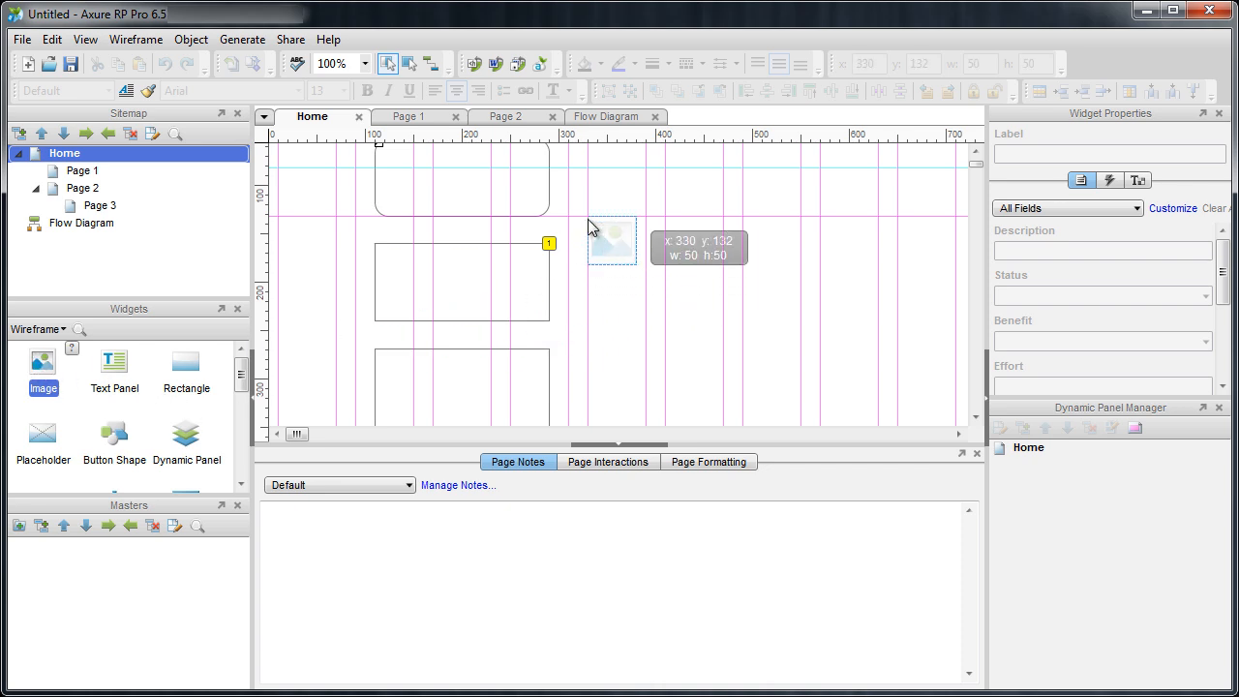
left_click(627, 309)
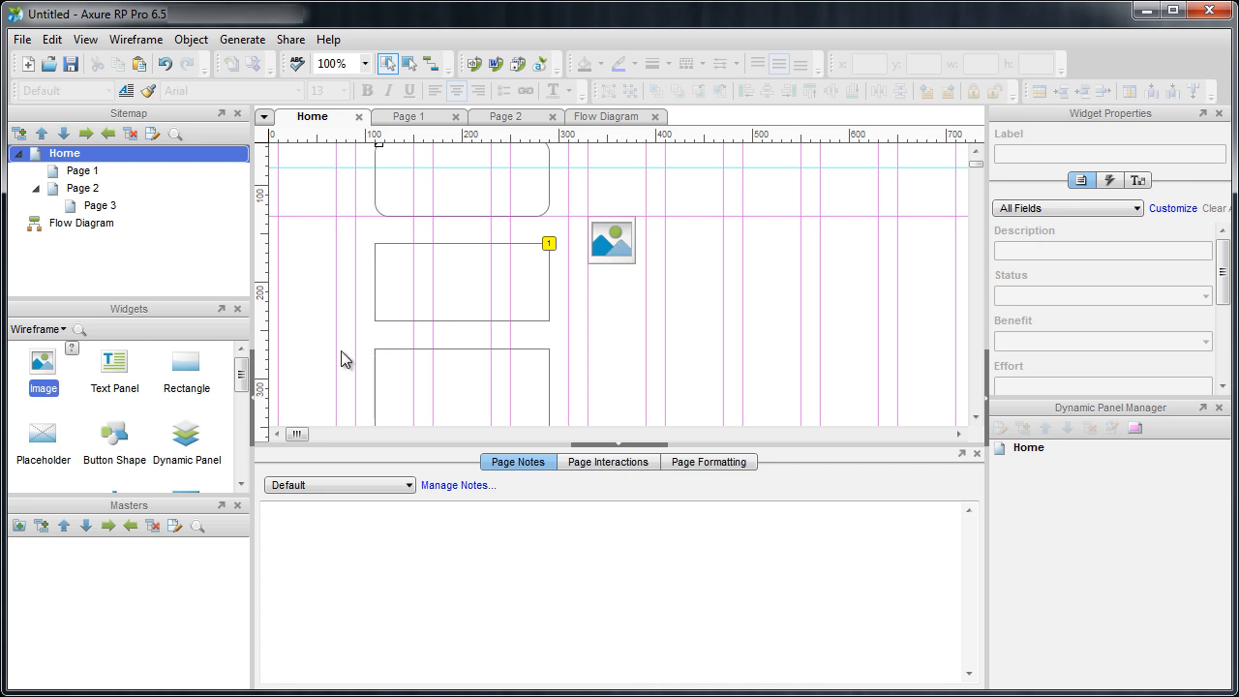
left_click_drag(116, 366, 590, 276)
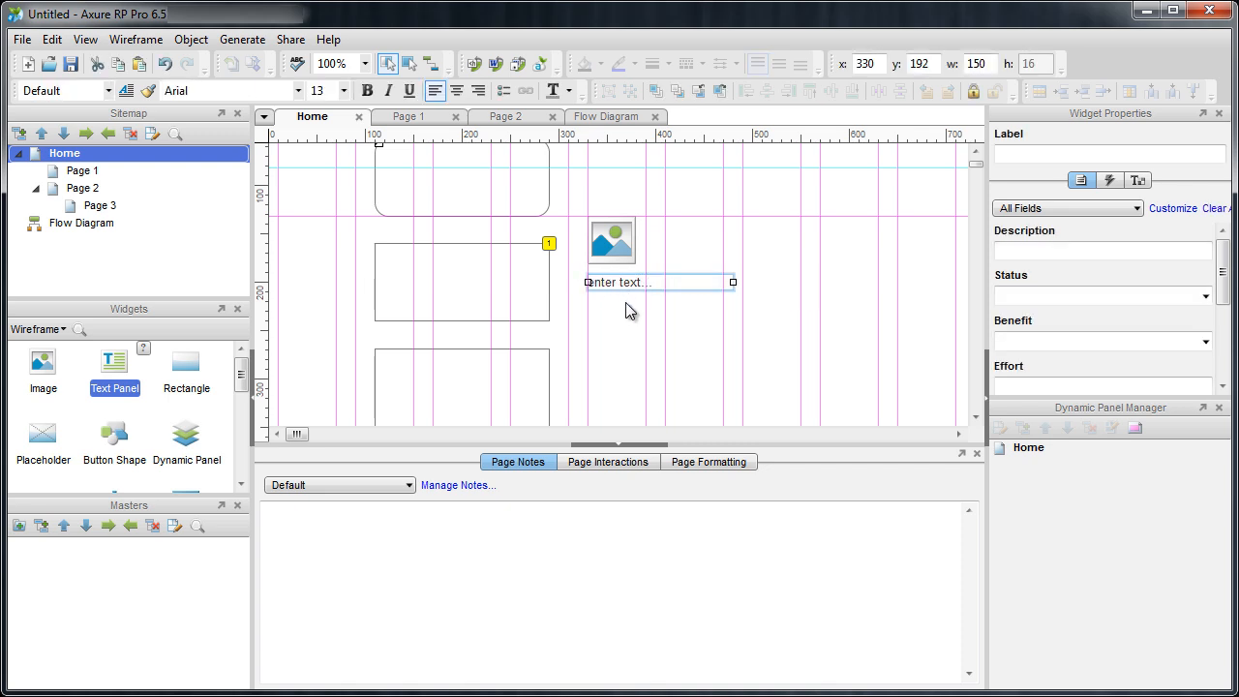
left_click(630, 312)
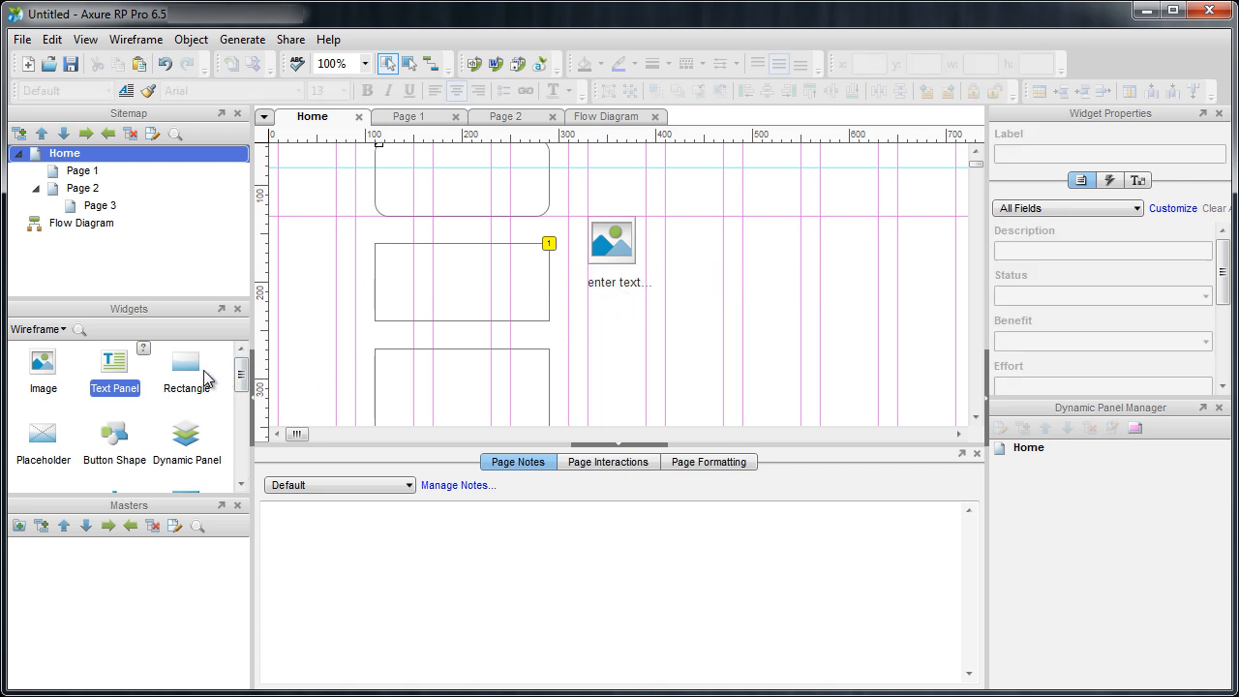
- Place a Placeholder widget at x 410, y 132 and a Button Shape at x 330, y 250
left_click_drag(55, 439, 672, 222)
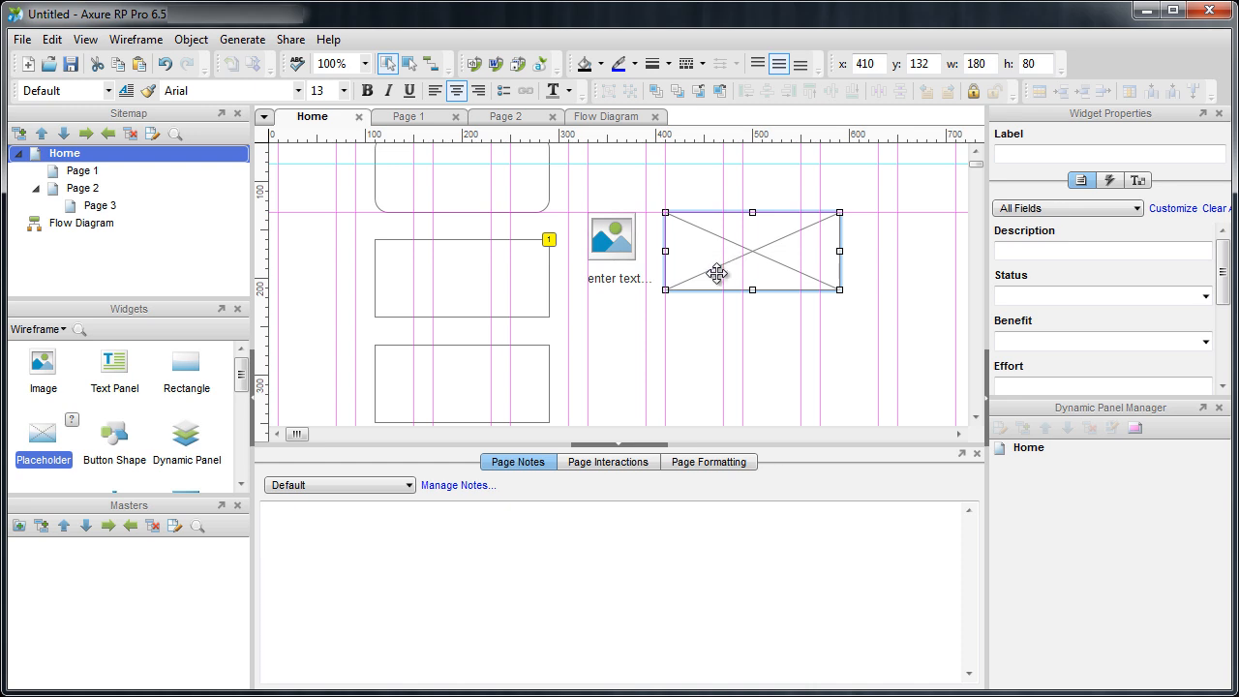
left_click(128, 433)
left_click_drag(288, 403, 597, 335)
scroll(608, 360, "up", 1)
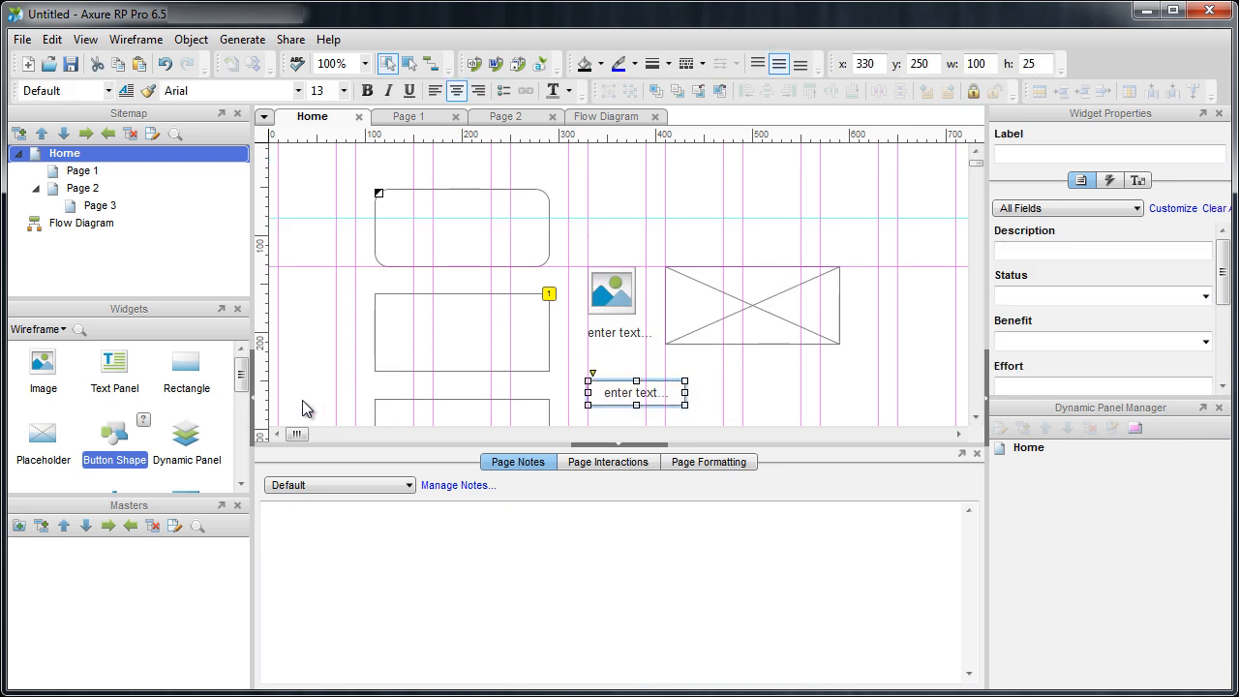
- Place a Horizontal Line at x 320, y 50 and a Text Field above the placeholder at x 410, y 82
left_click_drag(243, 378, 243, 451)
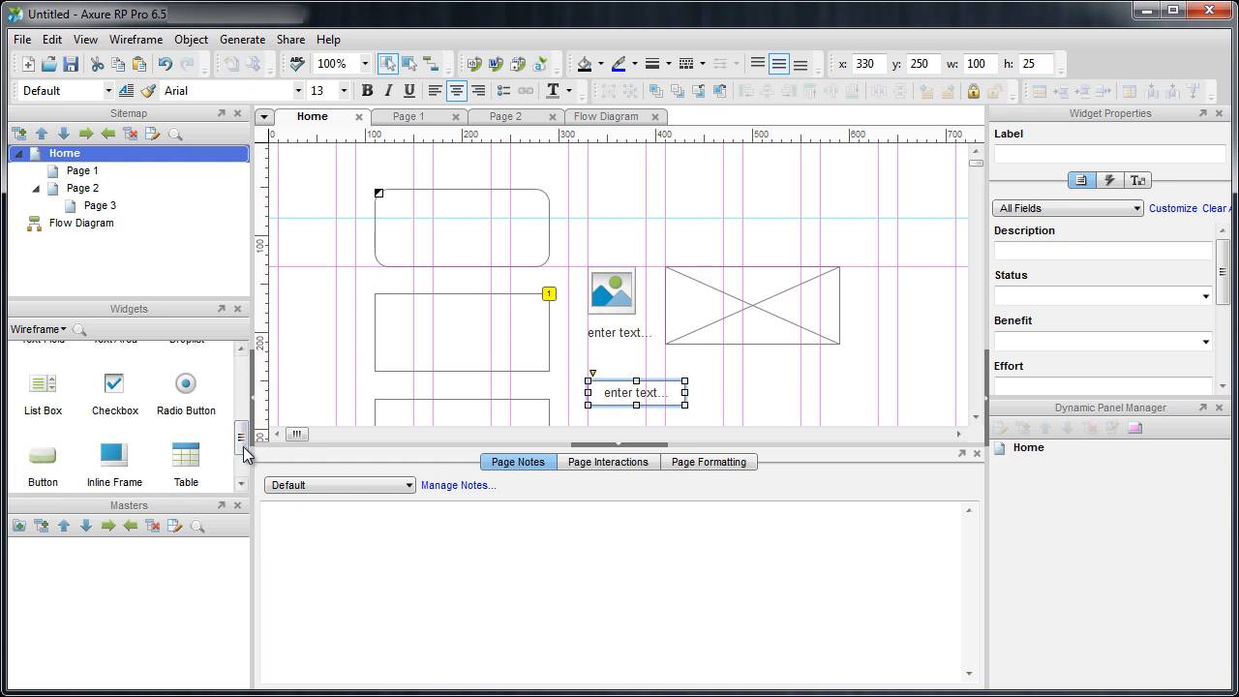
left_click_drag(243, 435, 195, 413)
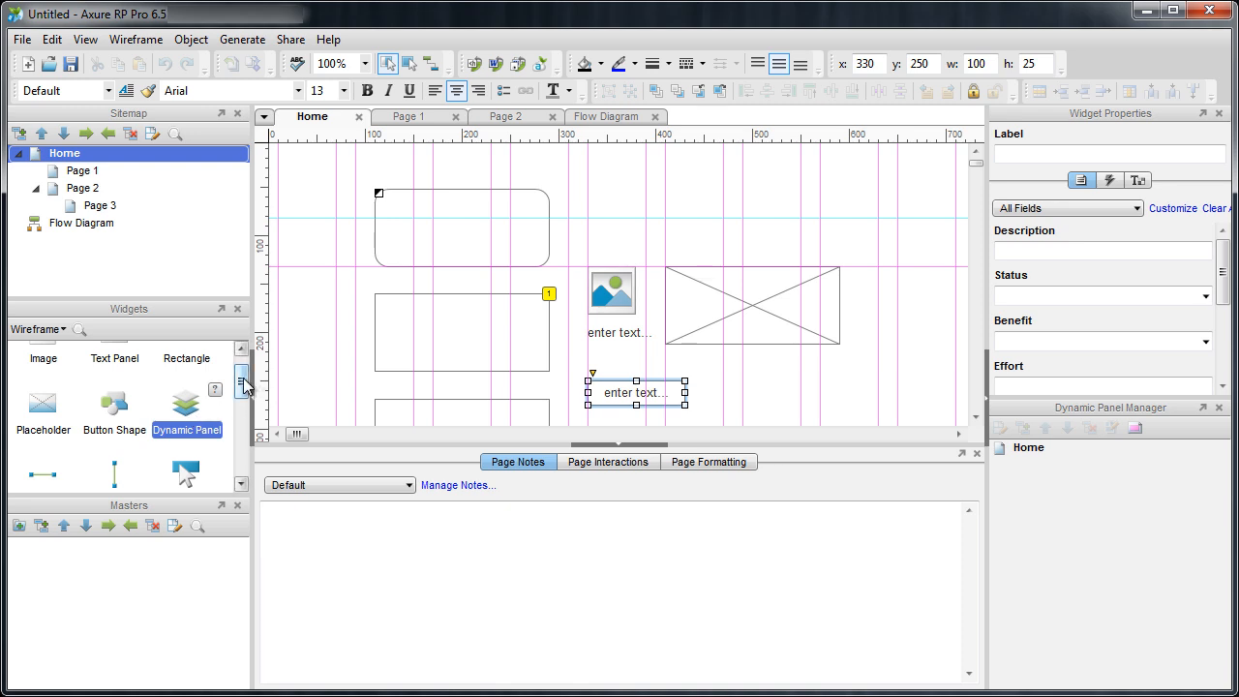
scroll(244, 386, "down", 2)
left_click_drag(60, 422, 711, 145)
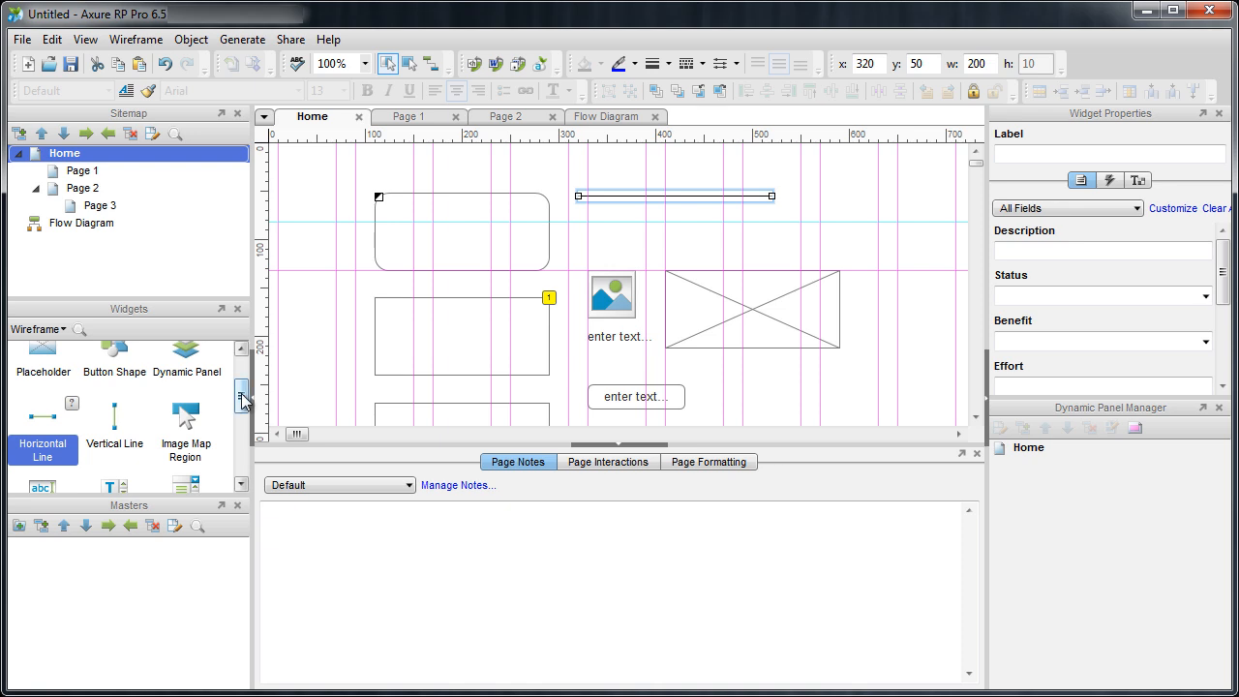
scroll(244, 401, "down", 1)
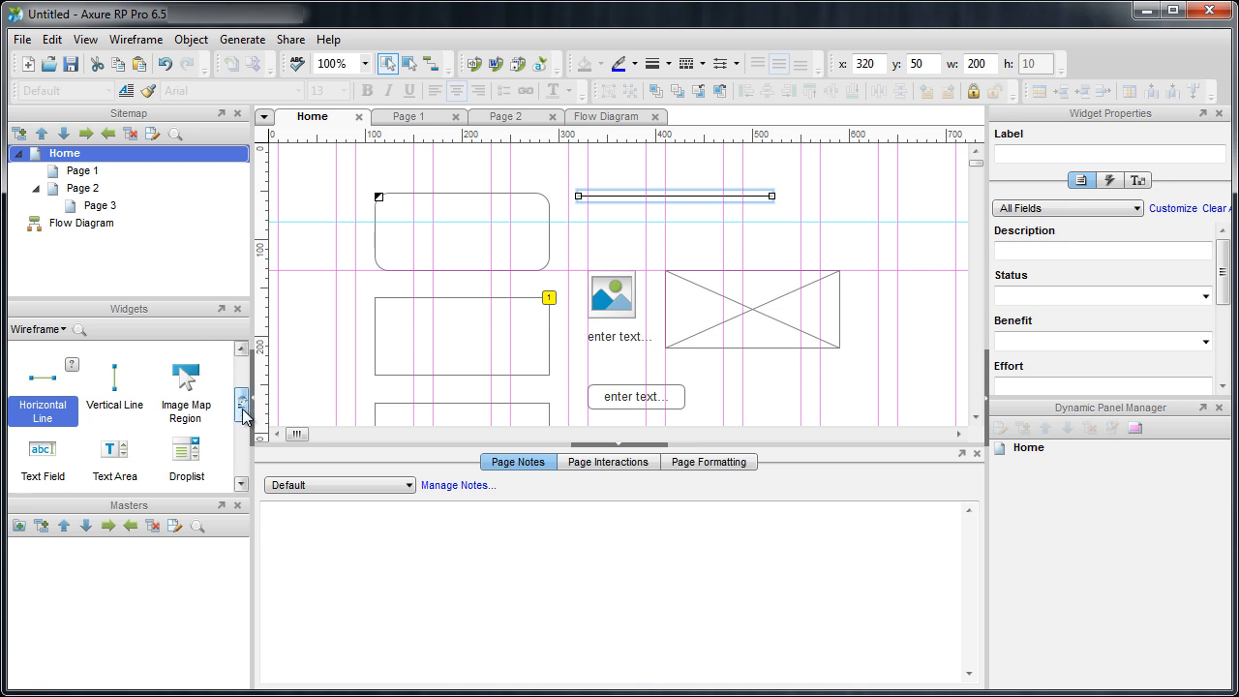
scroll(243, 415, "down", 2)
left_click_drag(29, 368, 665, 232)
left_click(856, 283)
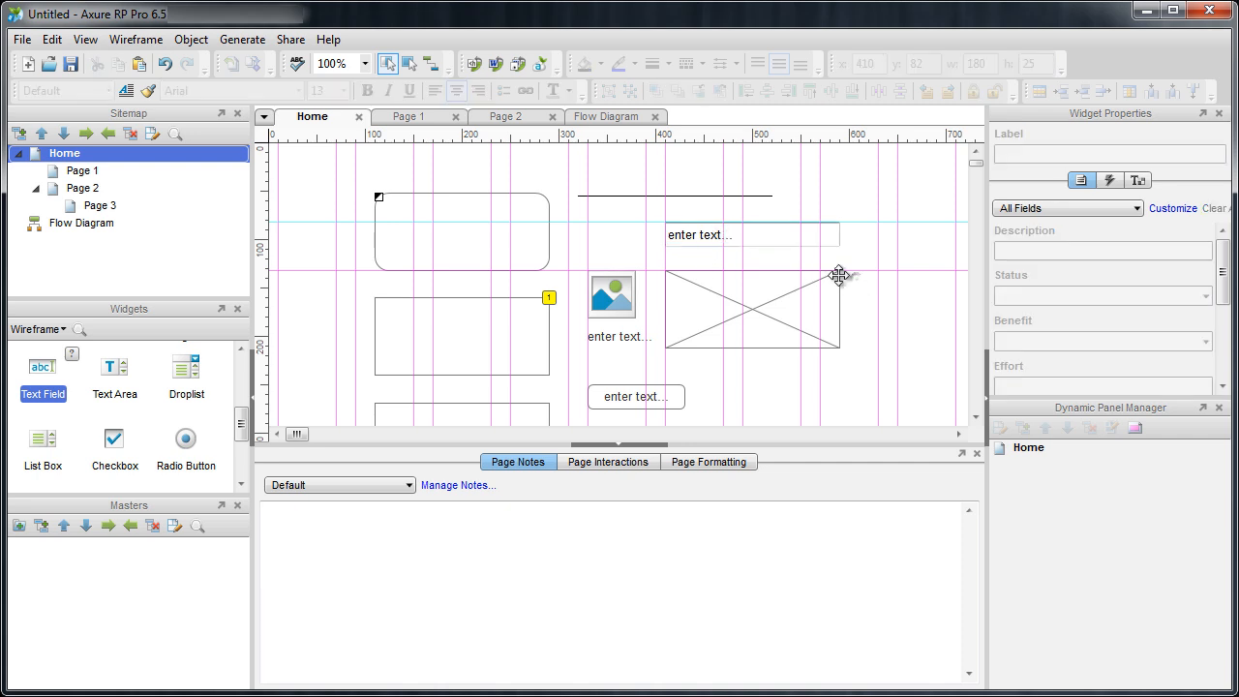
left_click(754, 233)
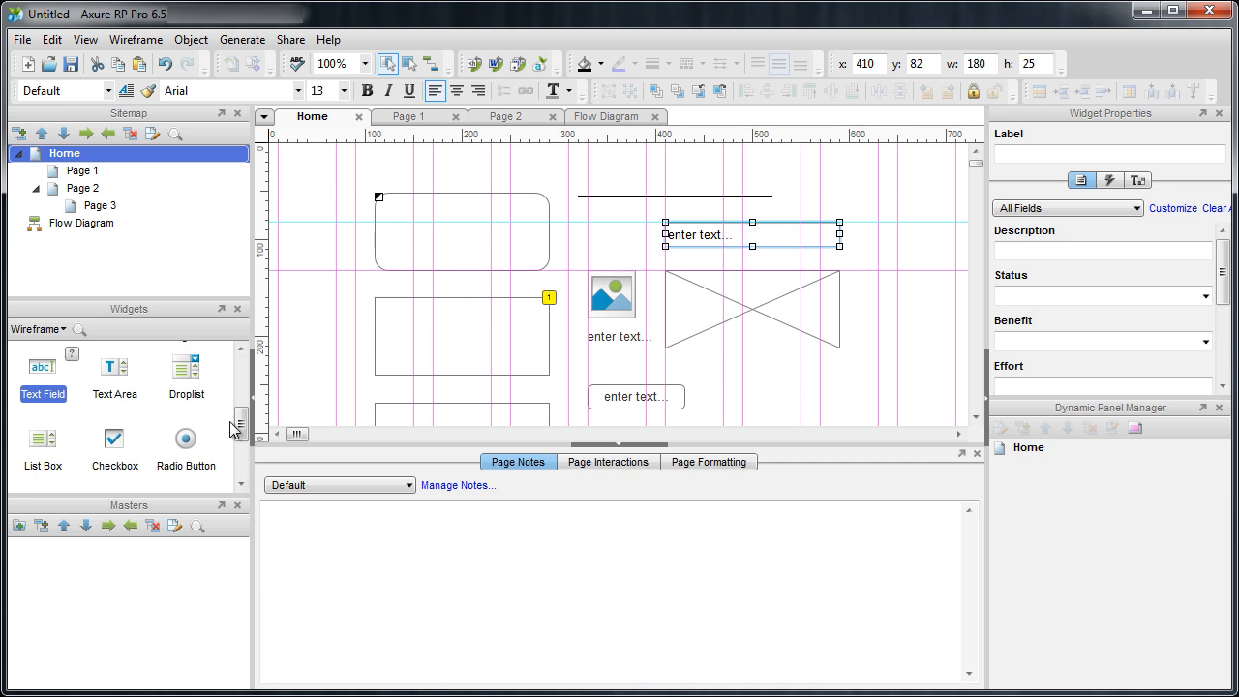
- Place a Droplist at x 460, y 230 with the options one, two and three, and make "one" the default
left_click_drag(185, 370, 713, 371)
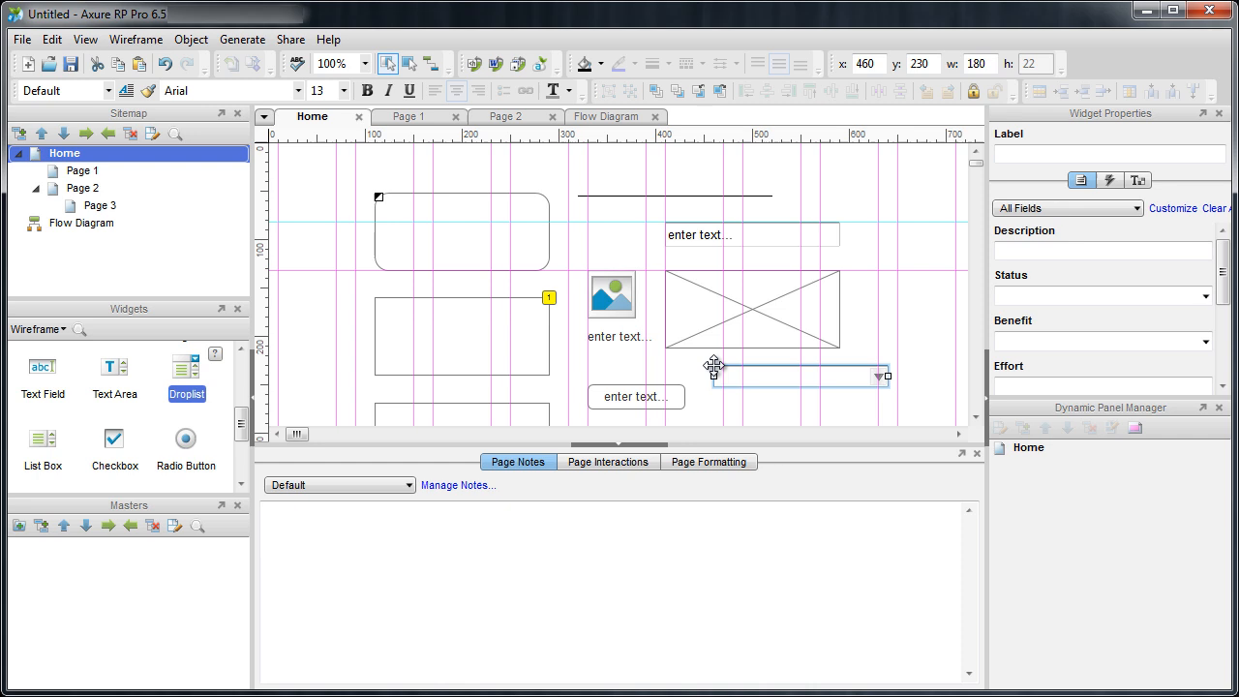
left_click(752, 400)
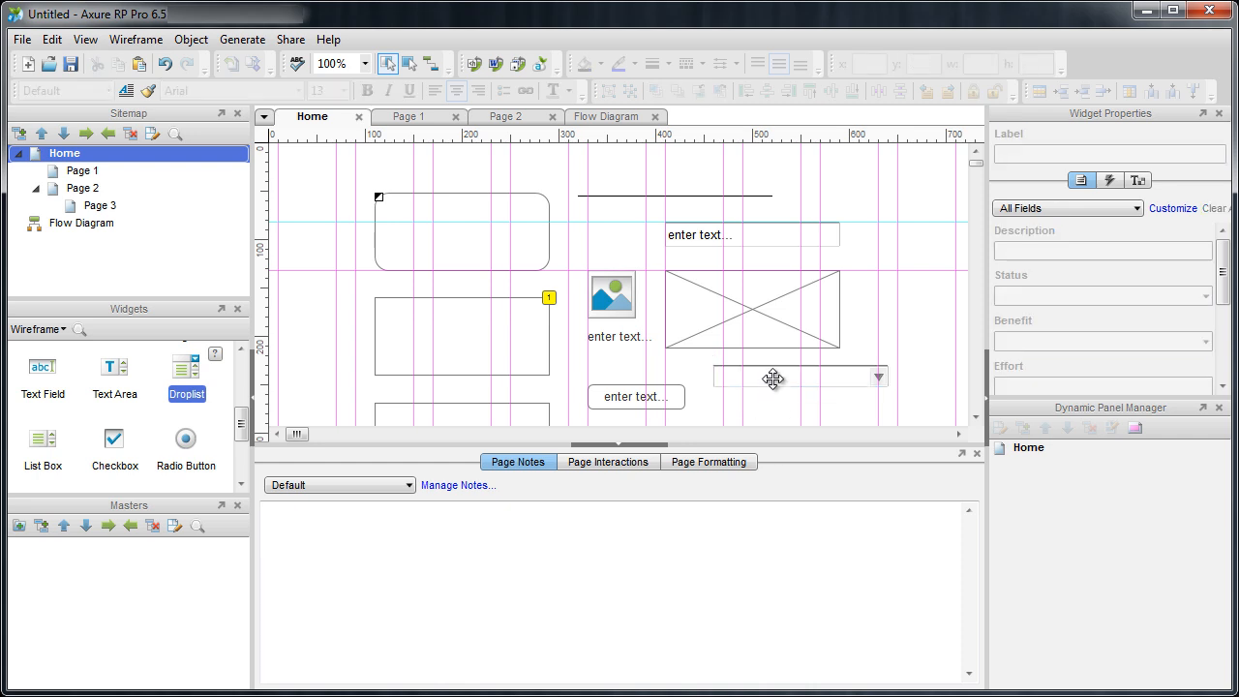
double_click(772, 378)
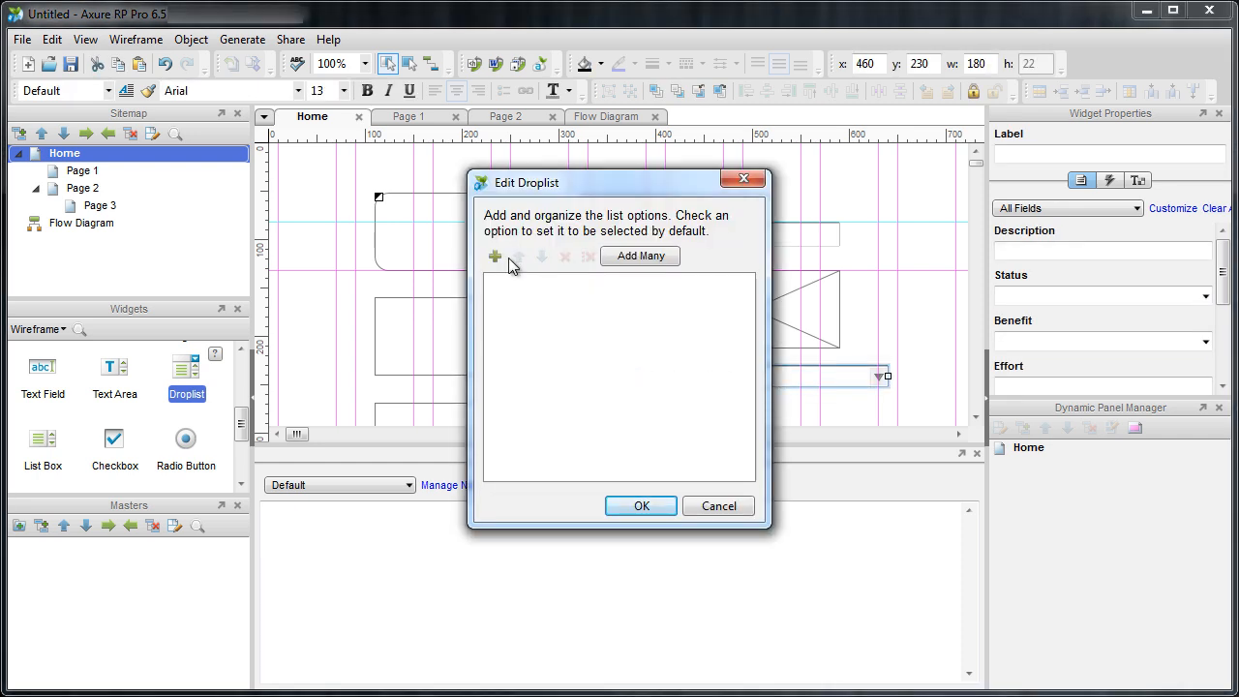
left_click(639, 258)
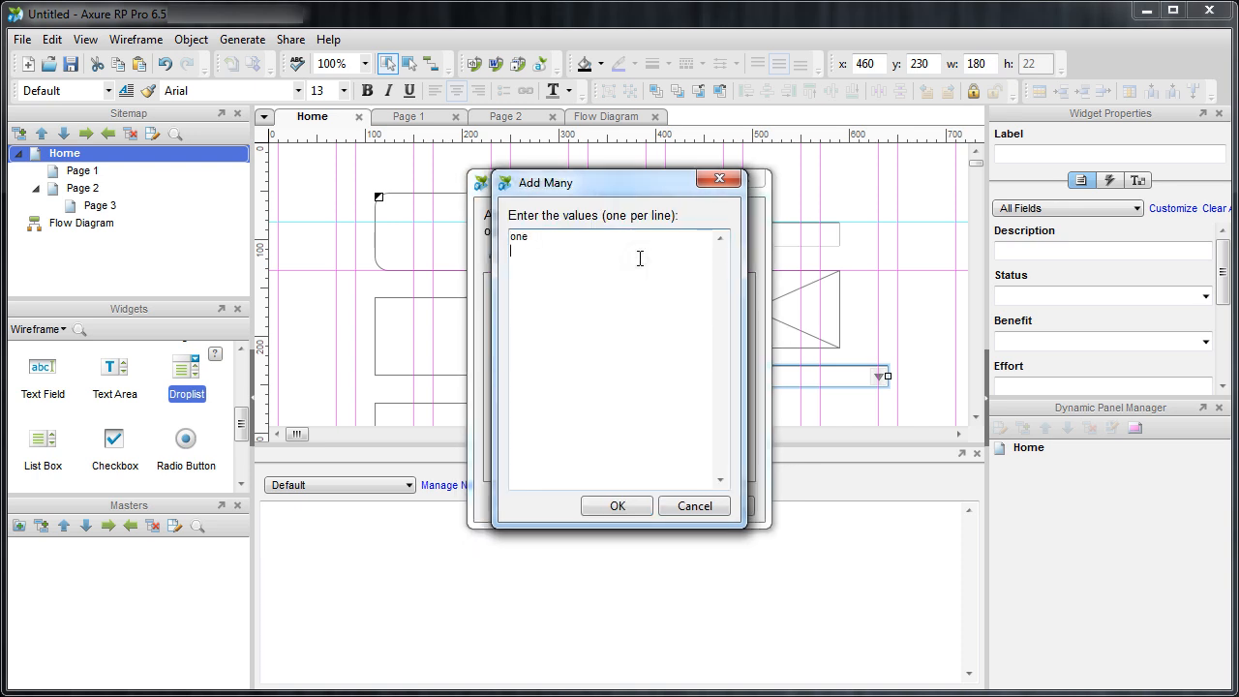
type("one two three")
left_click(624, 511)
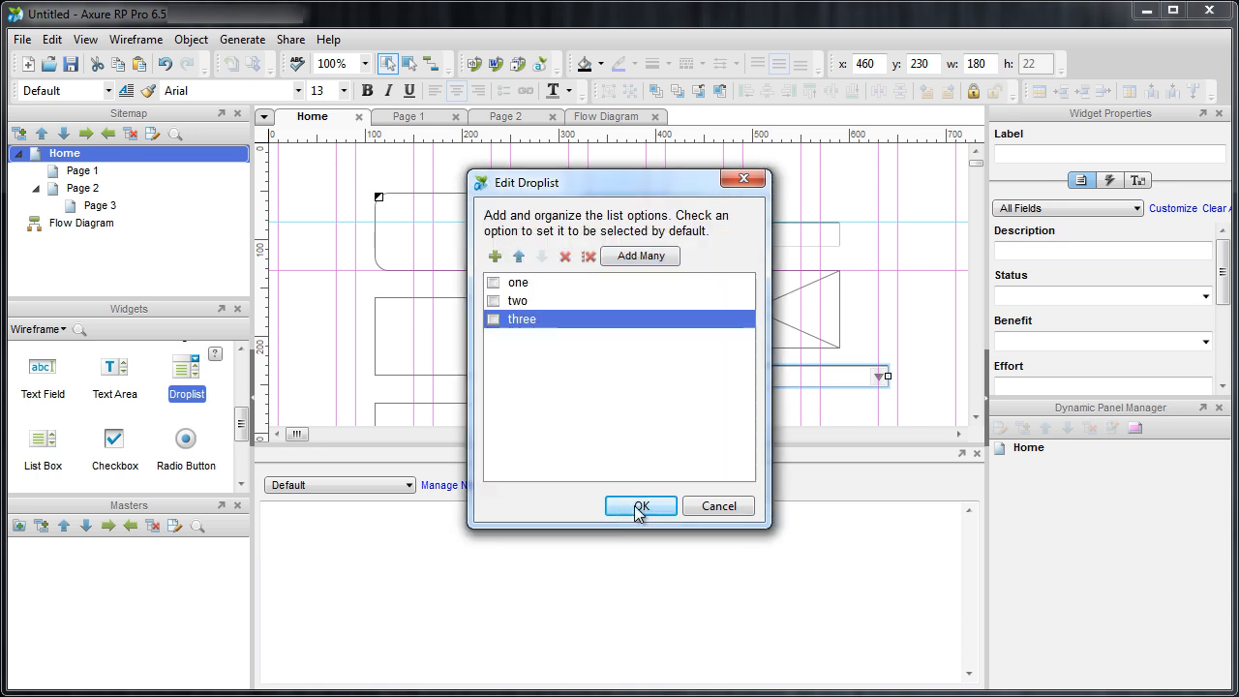
left_click(494, 282)
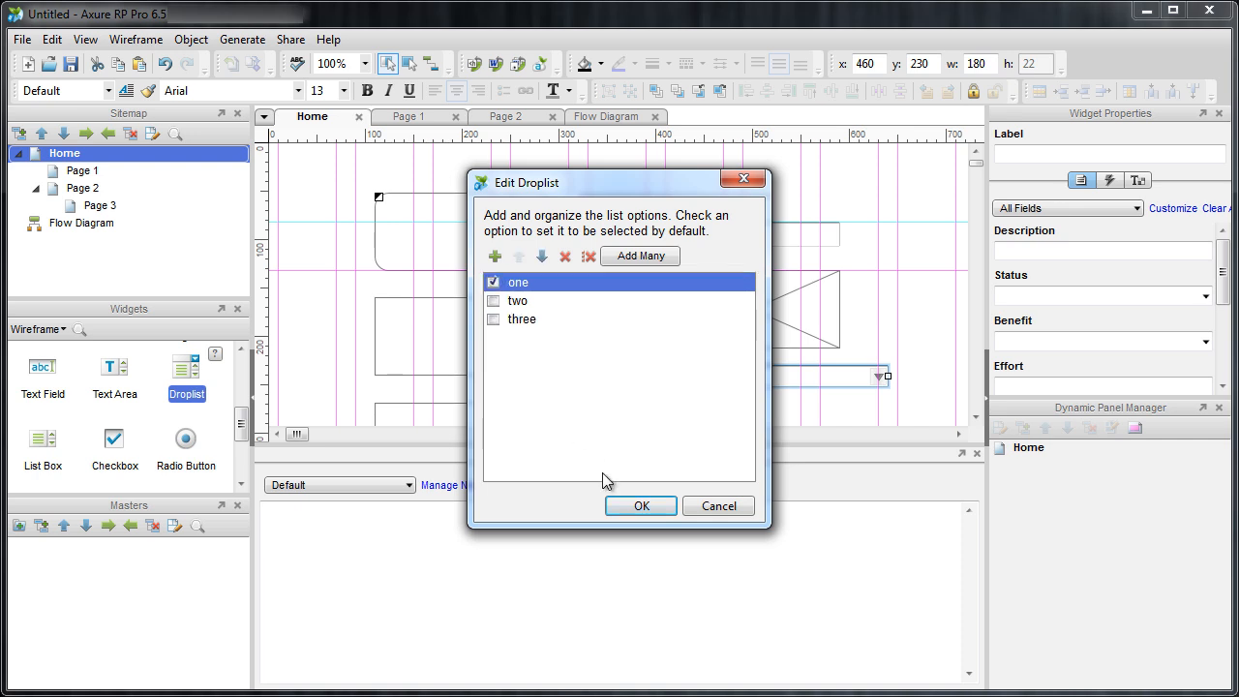
left_click(643, 504)
left_click(841, 412)
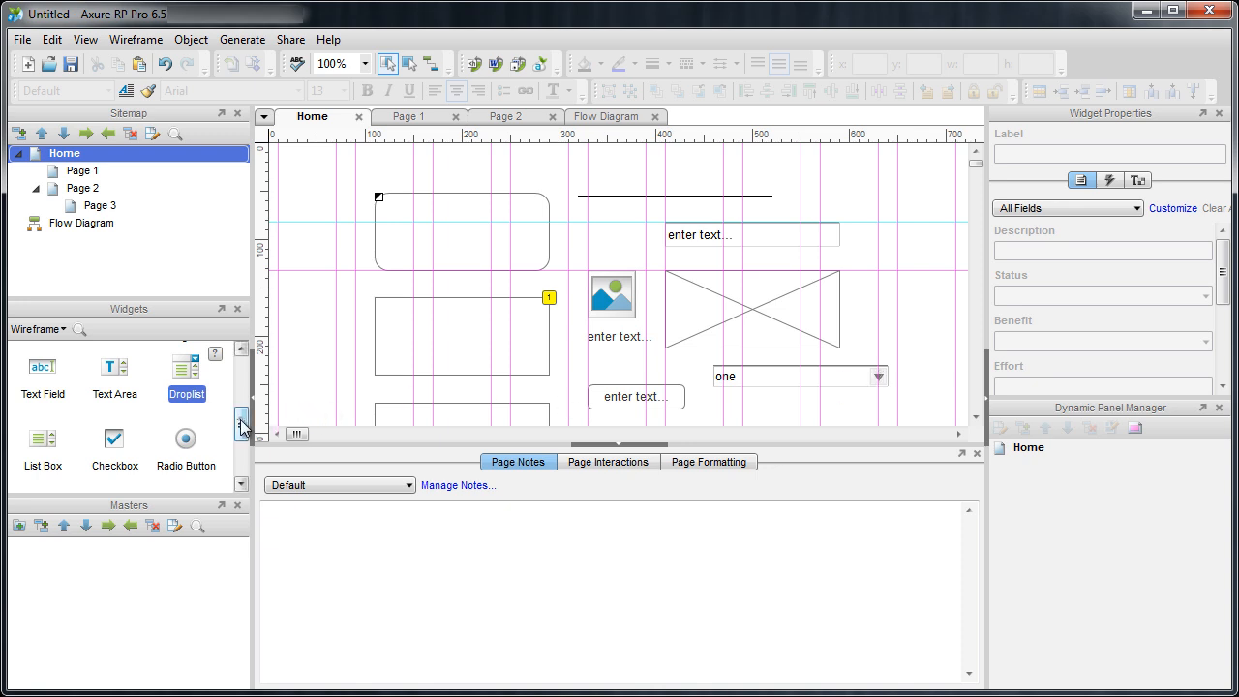
- Place a List Box widget at x 530, y 27 and deselect it
left_click_drag(242, 424, 242, 439)
left_click_drag(46, 401, 782, 175)
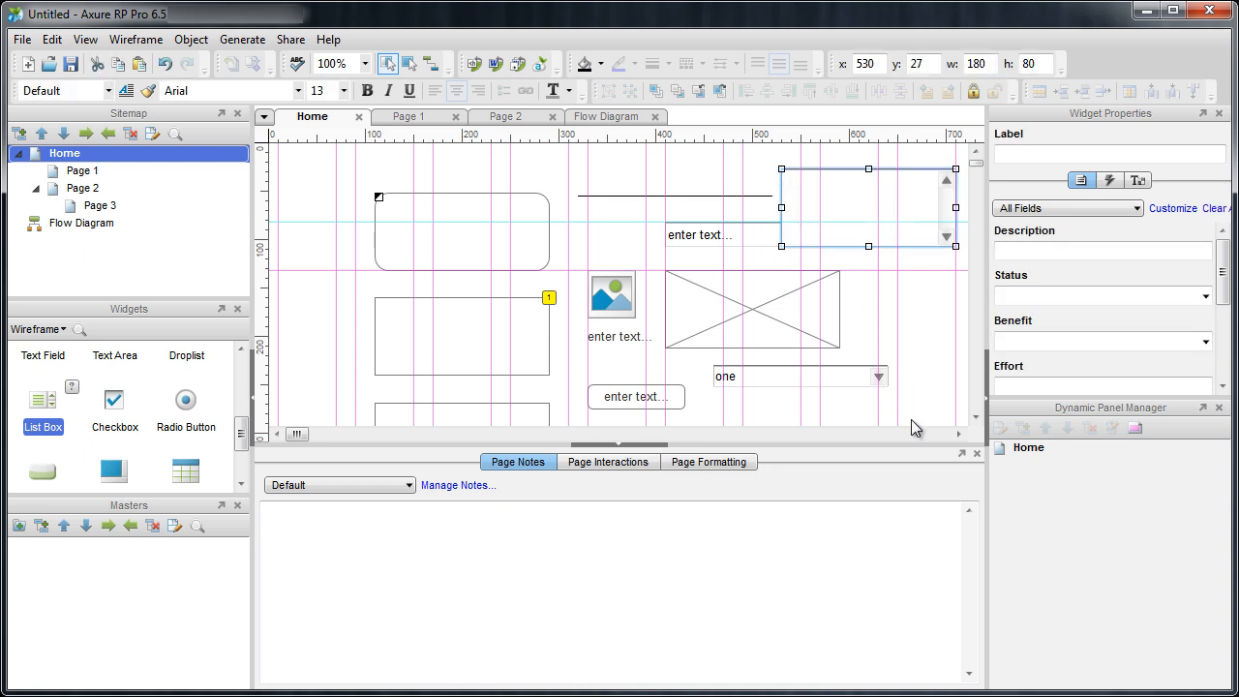
left_click(915, 419)
- Delete all the unlocked widgets from the Home page and place a Radio Button at x 110, y 194
left_click_drag(929, 419, 327, 165)
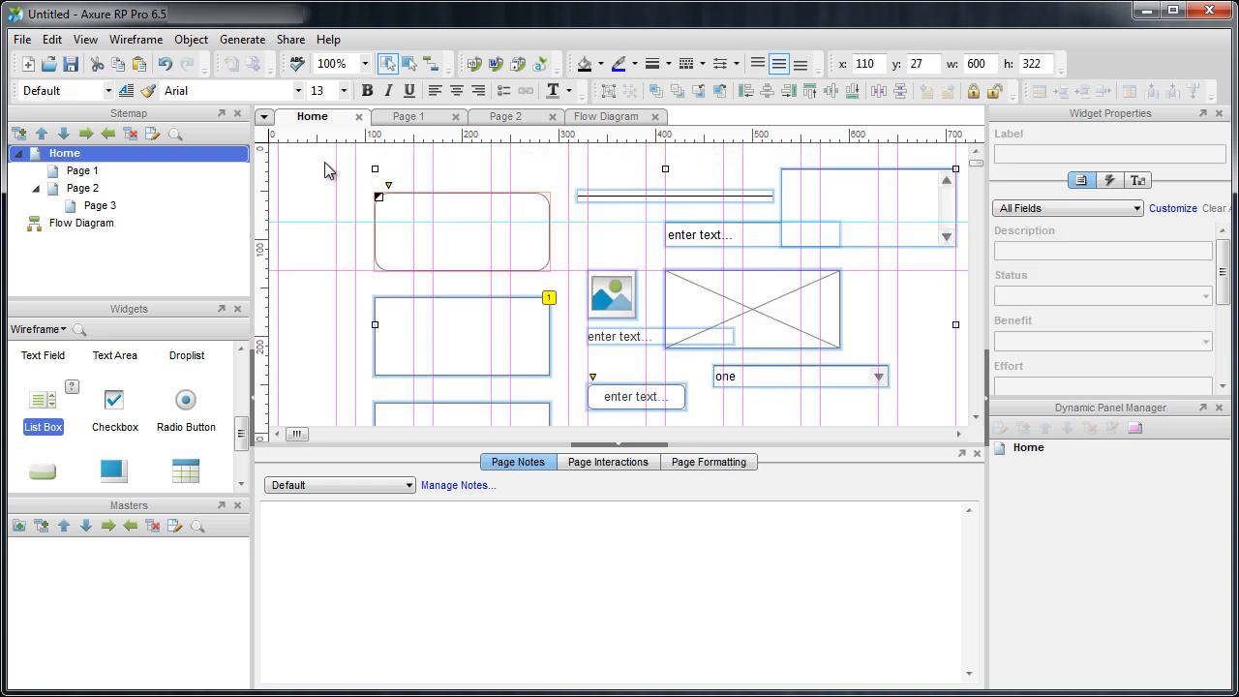
key("Delete")
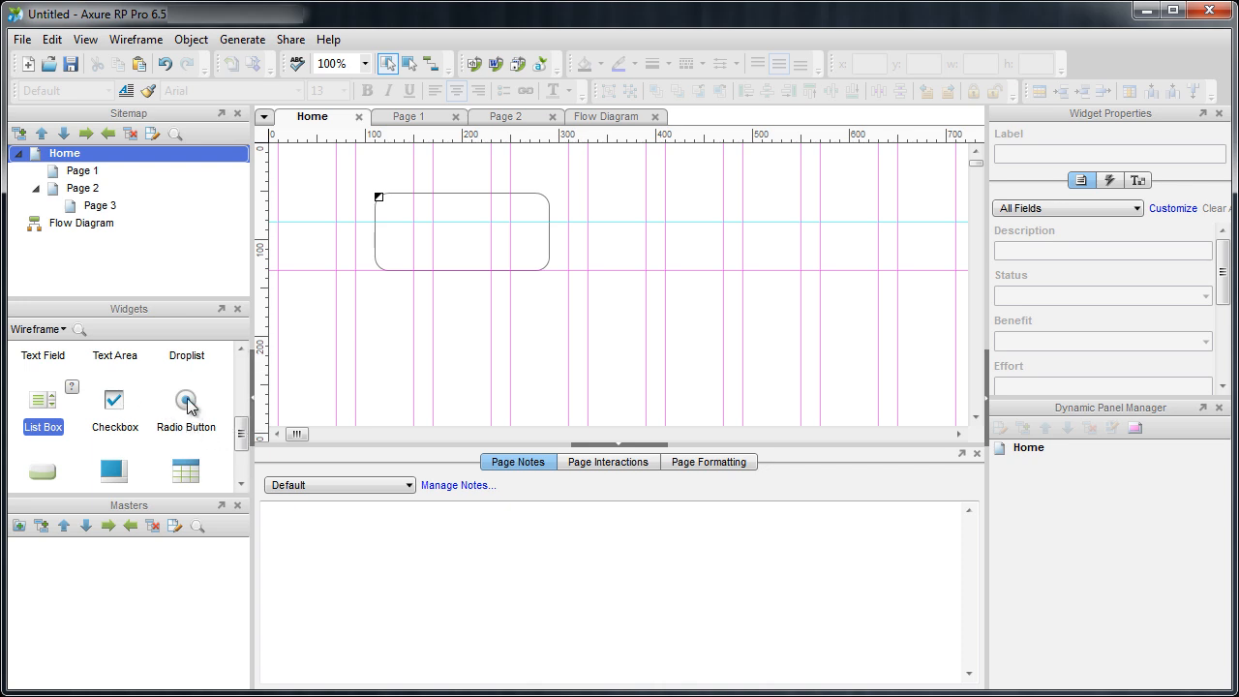
left_click_drag(187, 403, 380, 339)
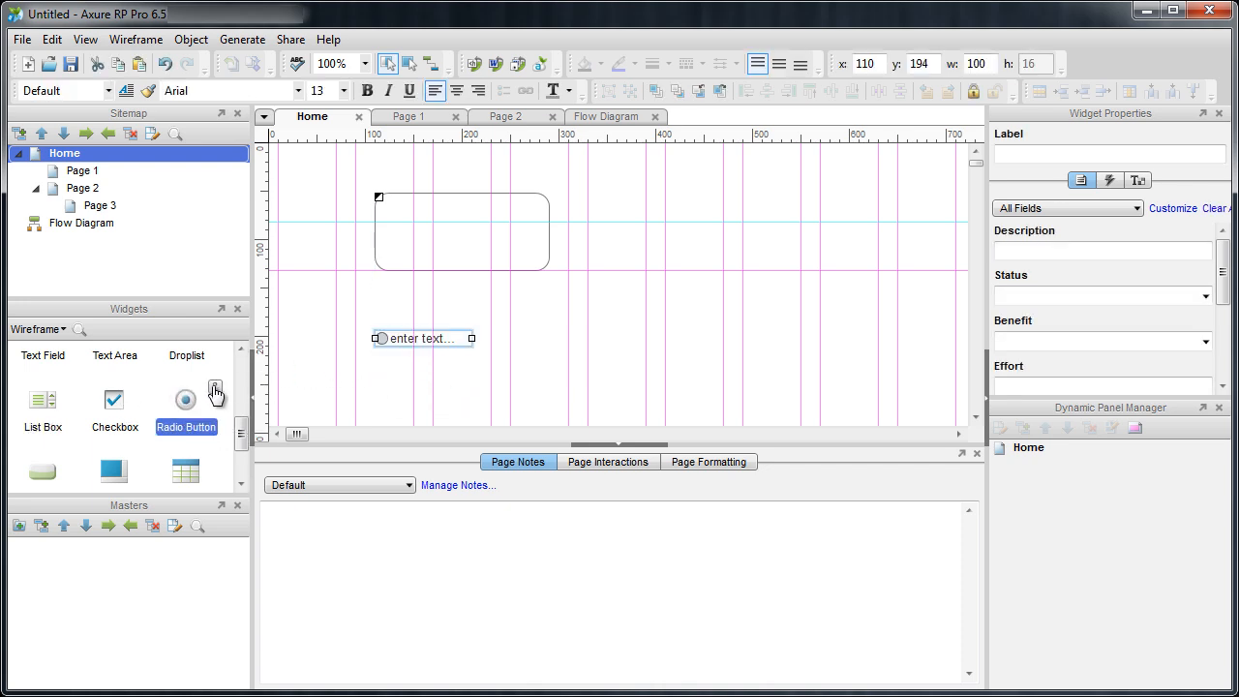
- Place two more Radio Buttons stacked below the first one, aligned at x 110, the upper of them at y 220
left_click_drag(193, 399, 381, 316)
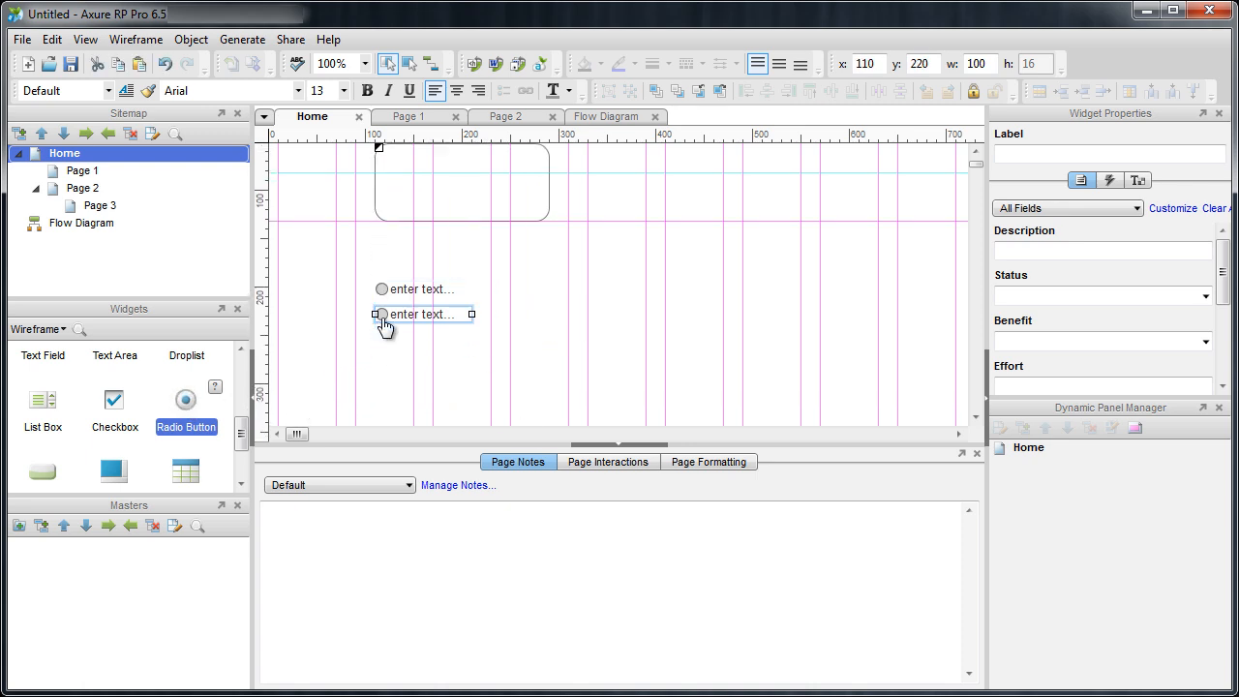
left_click(445, 355)
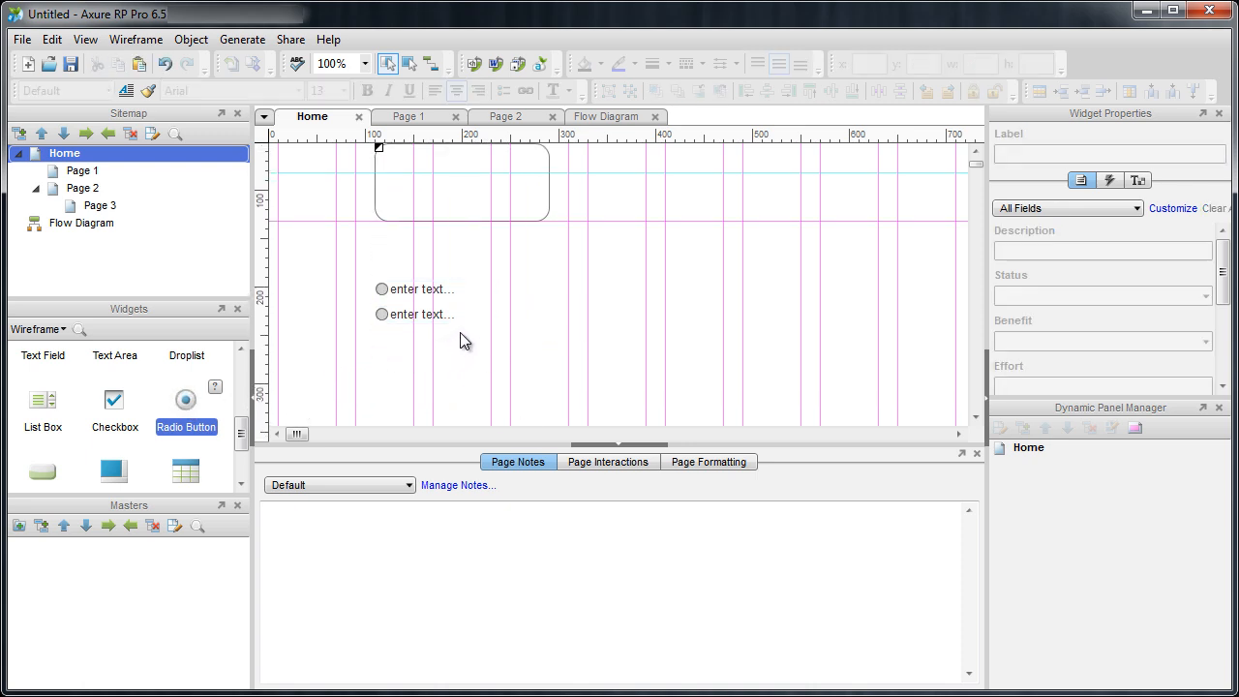
left_click_drag(204, 403, 381, 335)
- Assign all three radio buttons to the radio group "radio group 1" and make the first one selected
left_click_drag(466, 365, 364, 249)
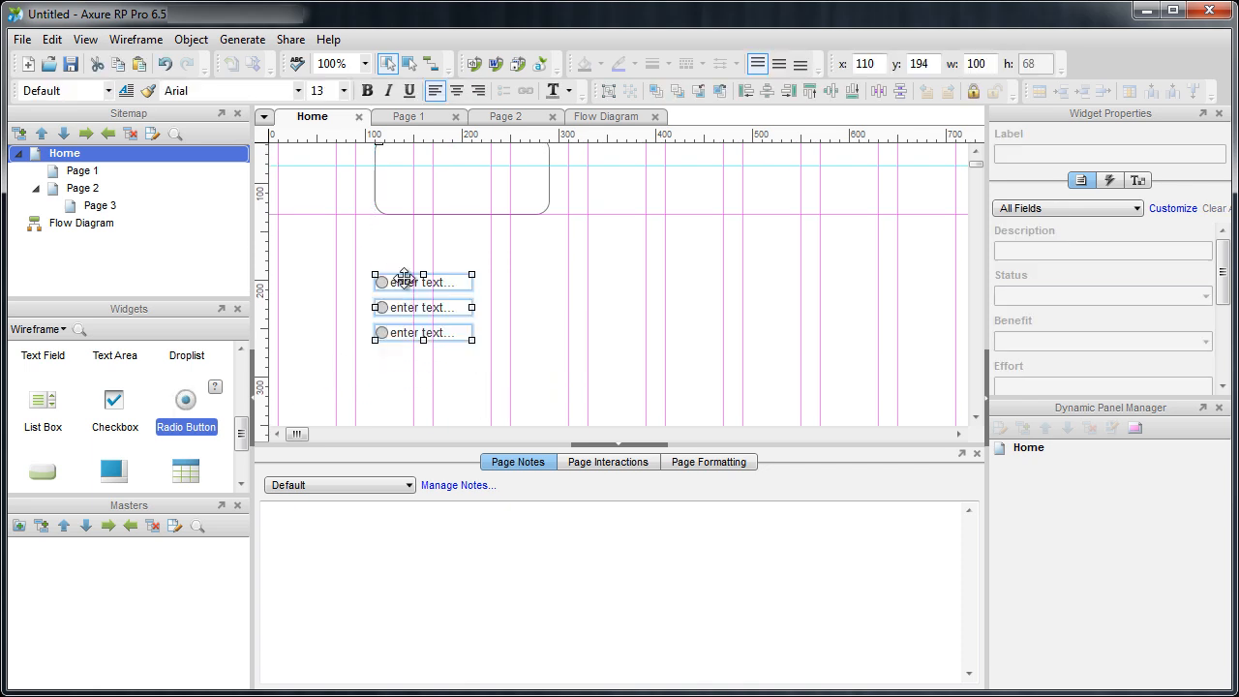
right_click(405, 282)
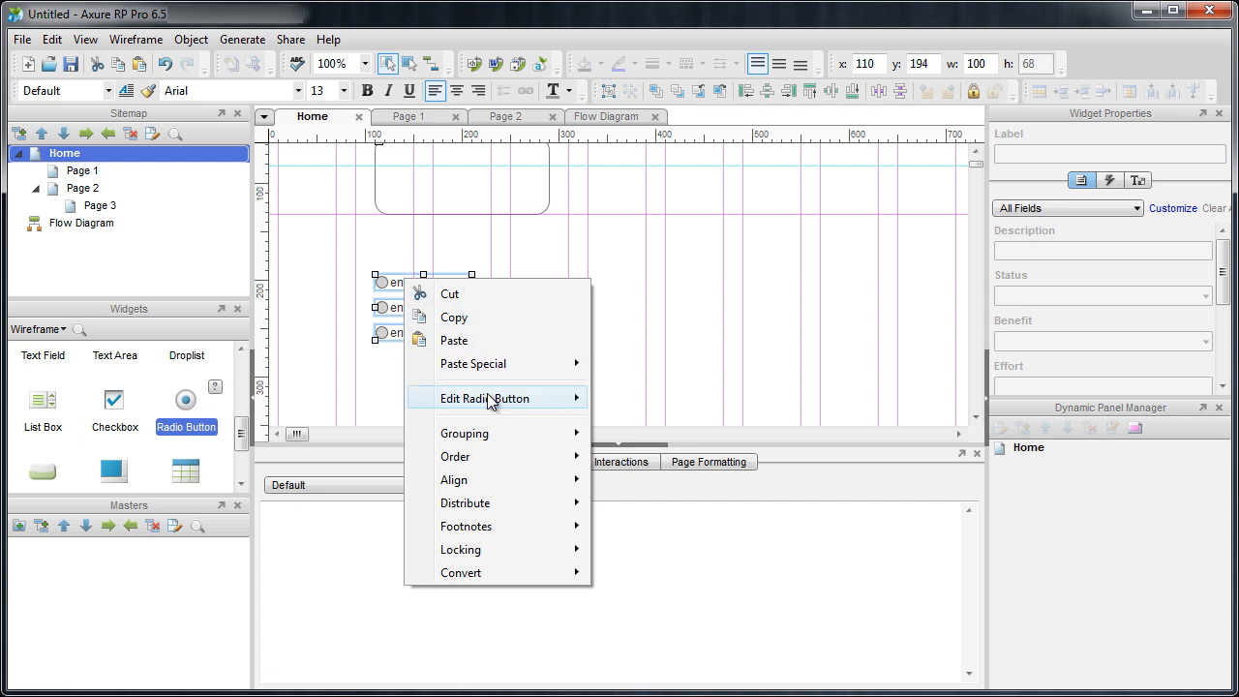
mouse_move(490, 401)
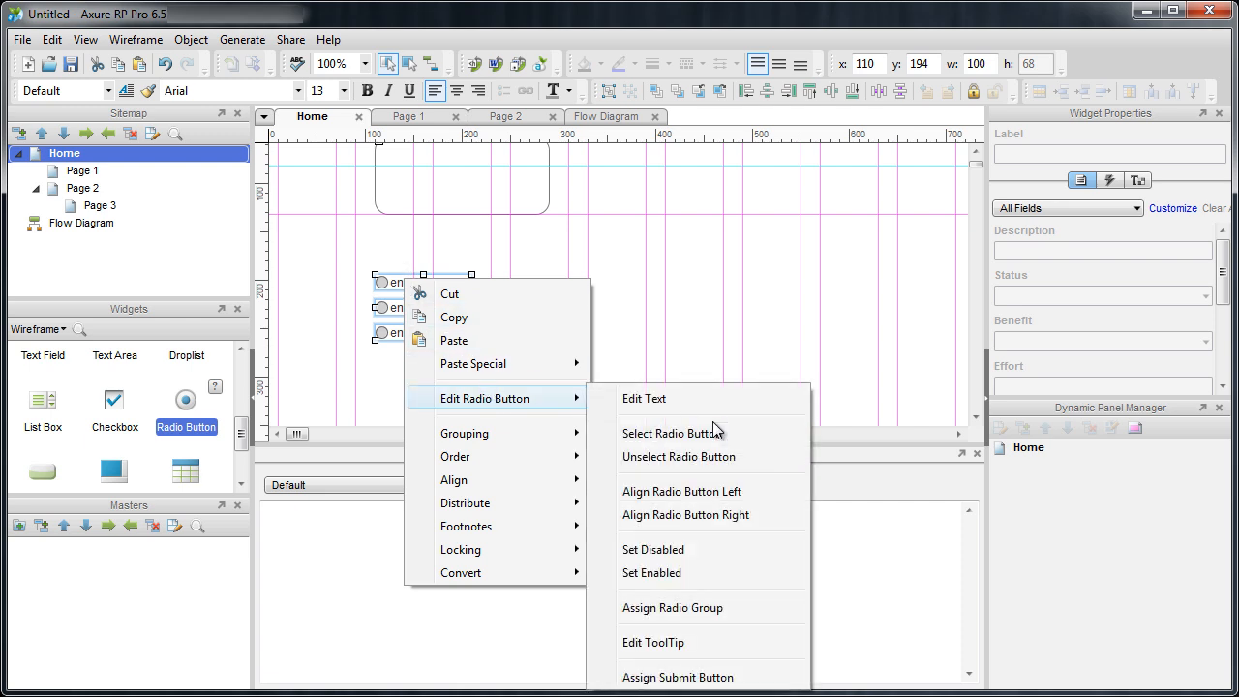
left_click(697, 610)
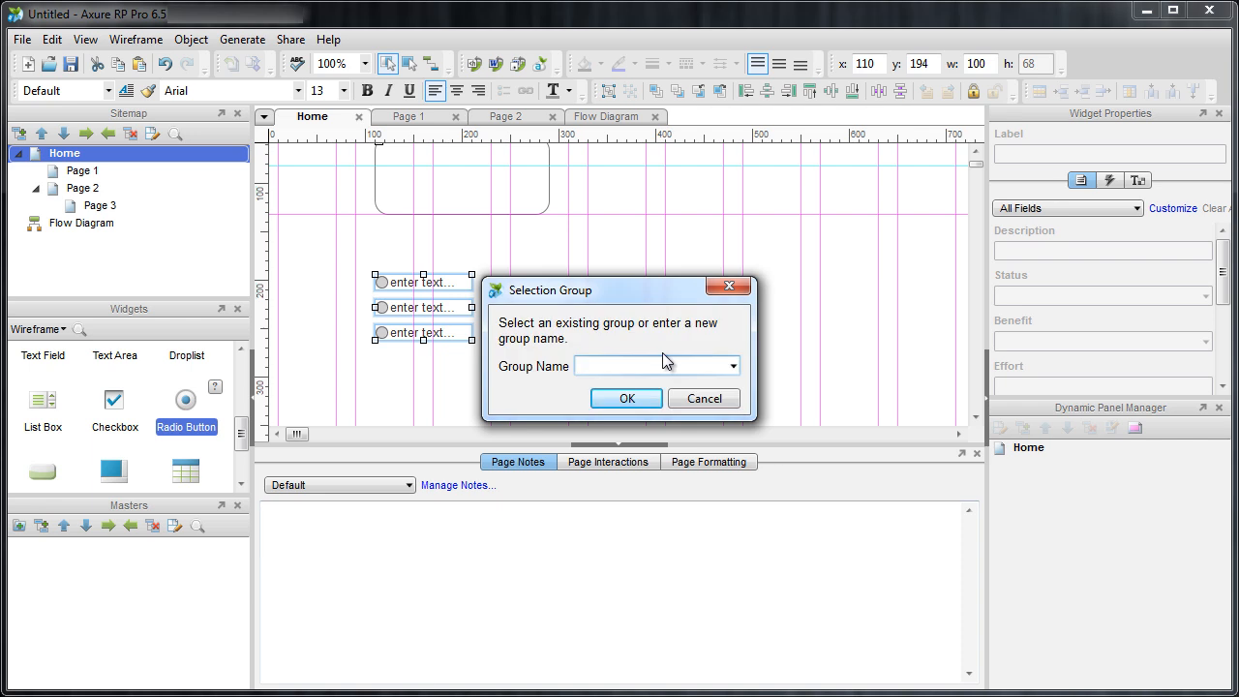
type("radio group 1")
left_click(639, 398)
left_click(383, 283)
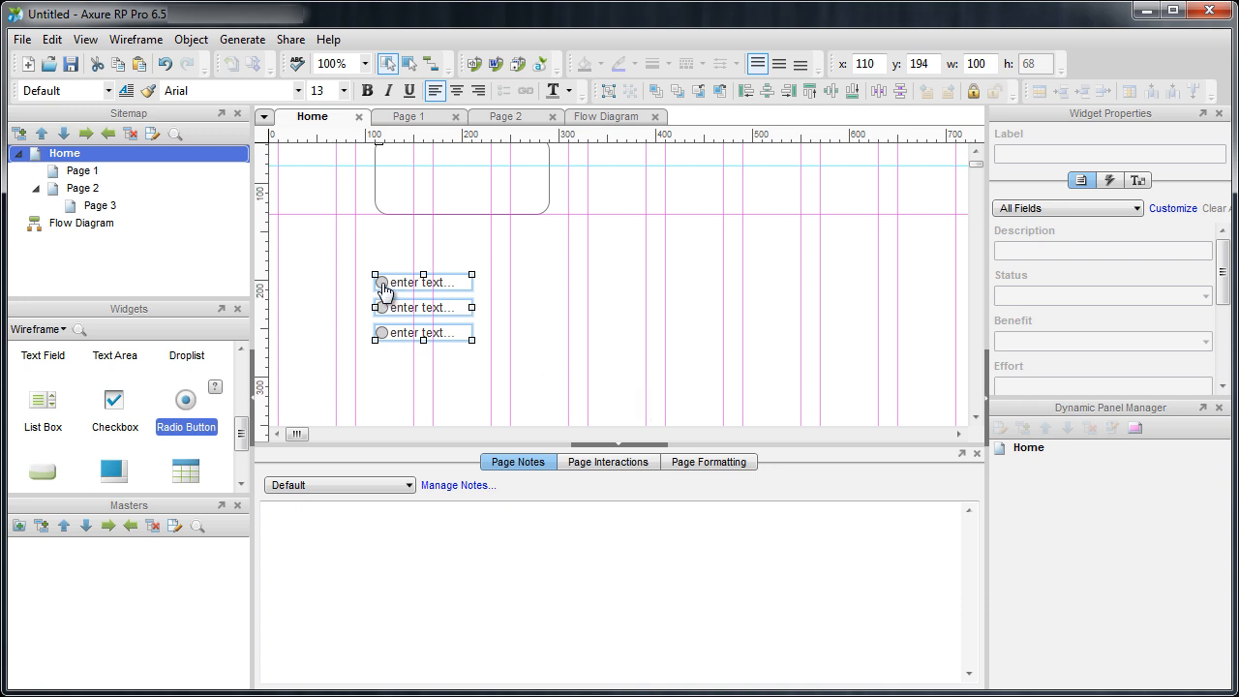
left_click(542, 327)
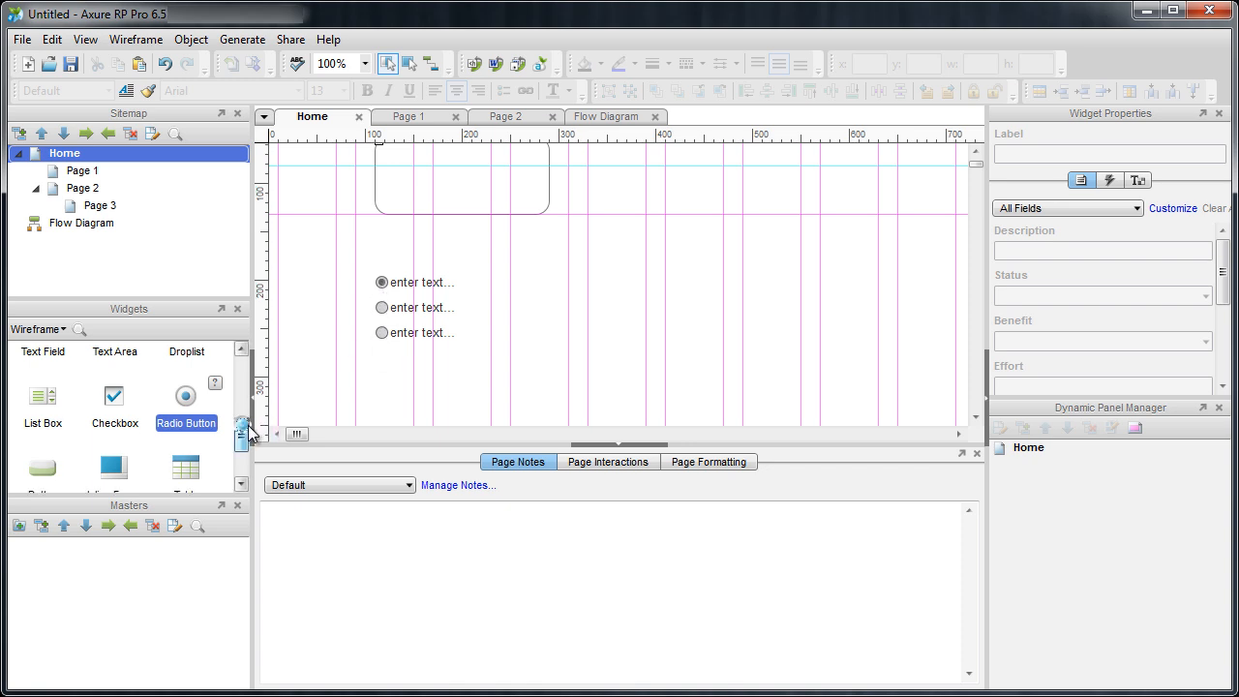
left_click_drag(242, 429, 242, 455)
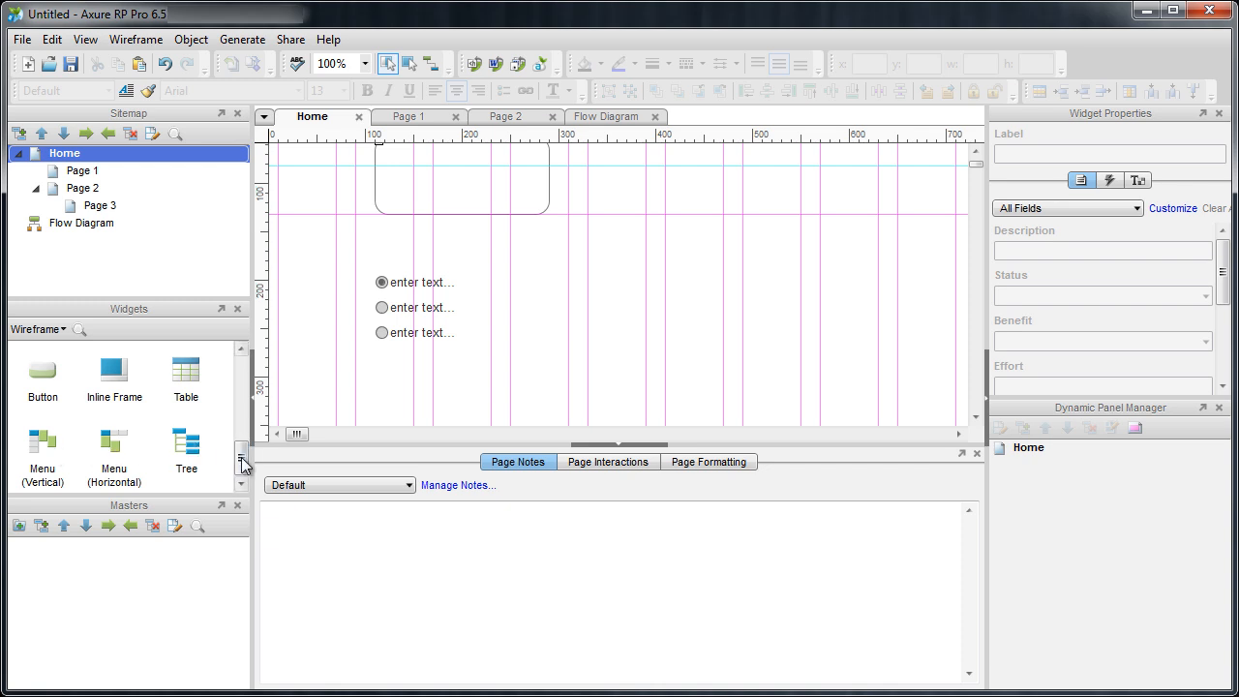
left_click_drag(242, 444, 242, 360)
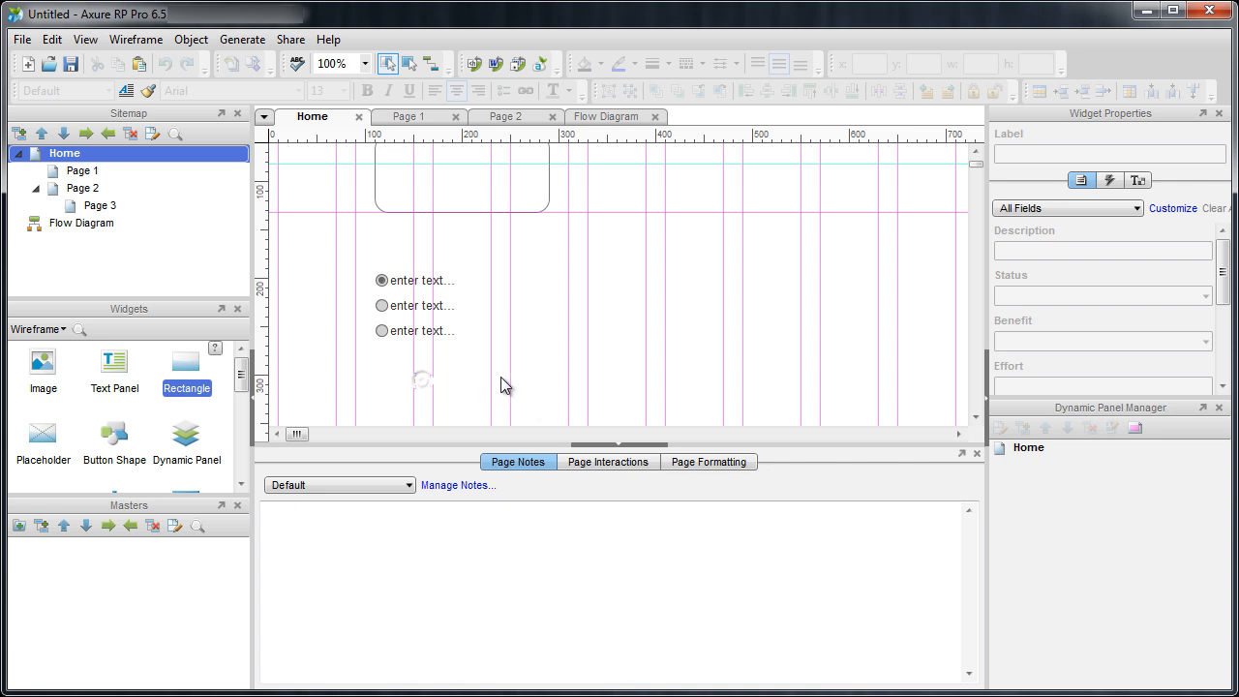
scroll(501, 377, "up", 2)
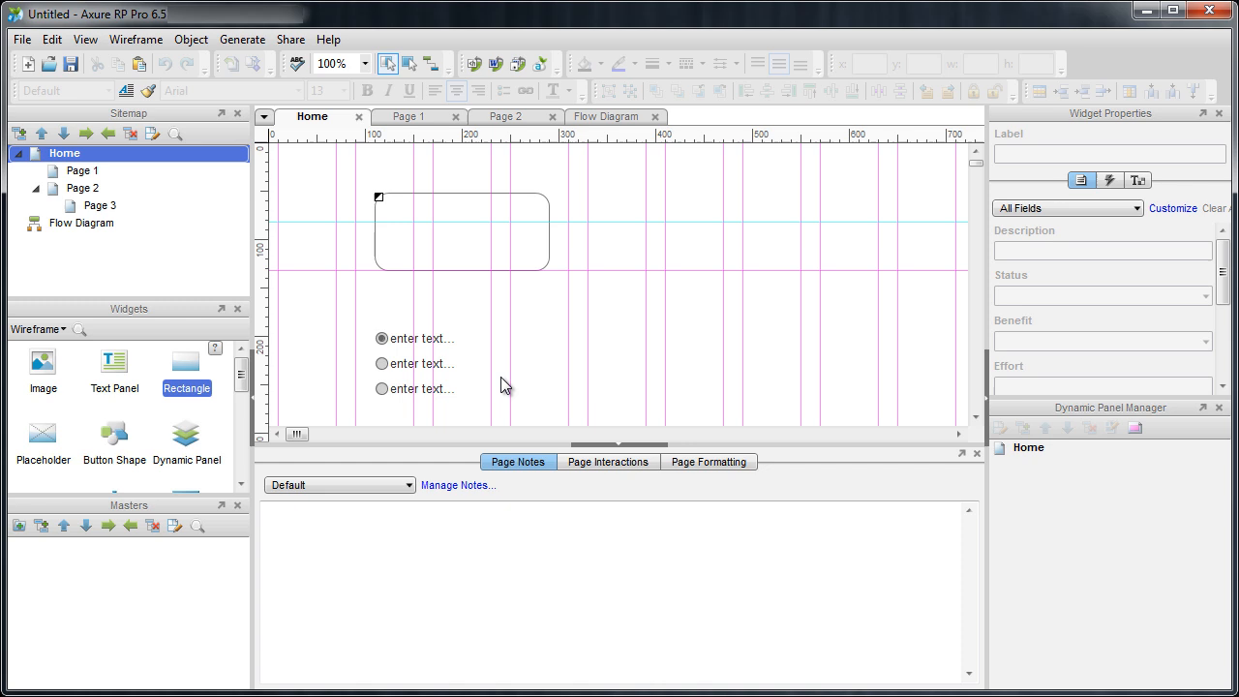
- Add a new master and name it "Header"
left_click(43, 526)
left_click(98, 545)
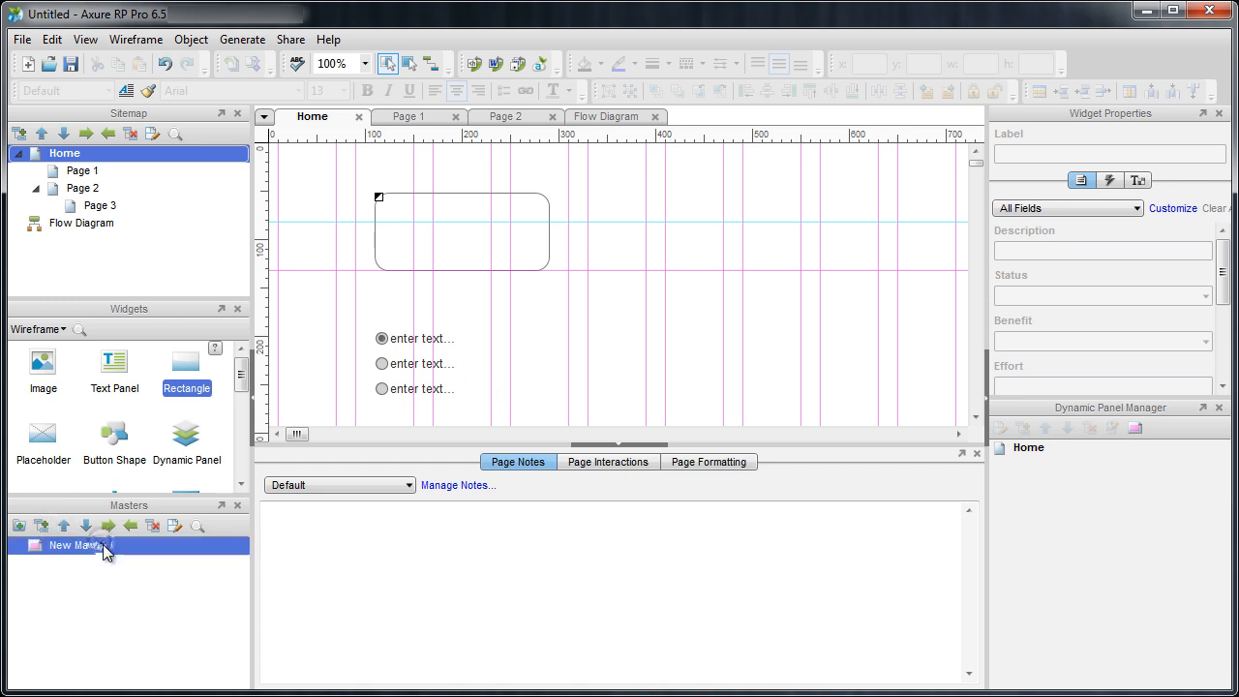
right_click(103, 546)
left_click(160, 630)
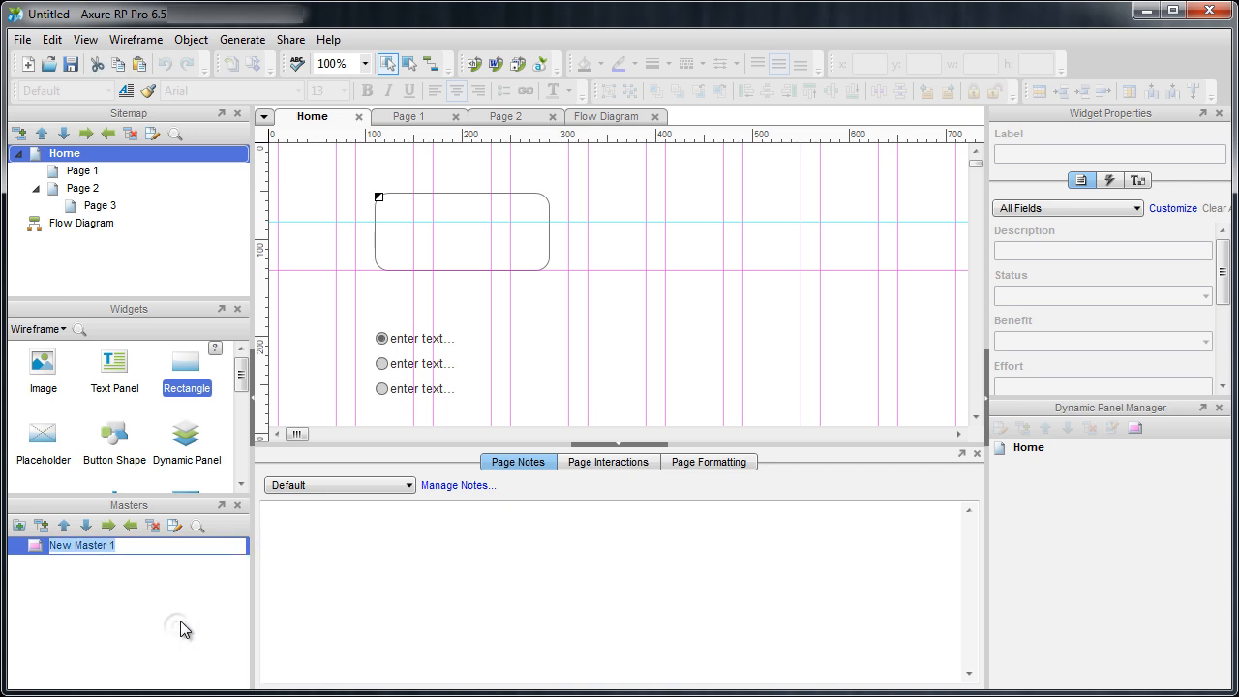
type("Header")
left_click(170, 625)
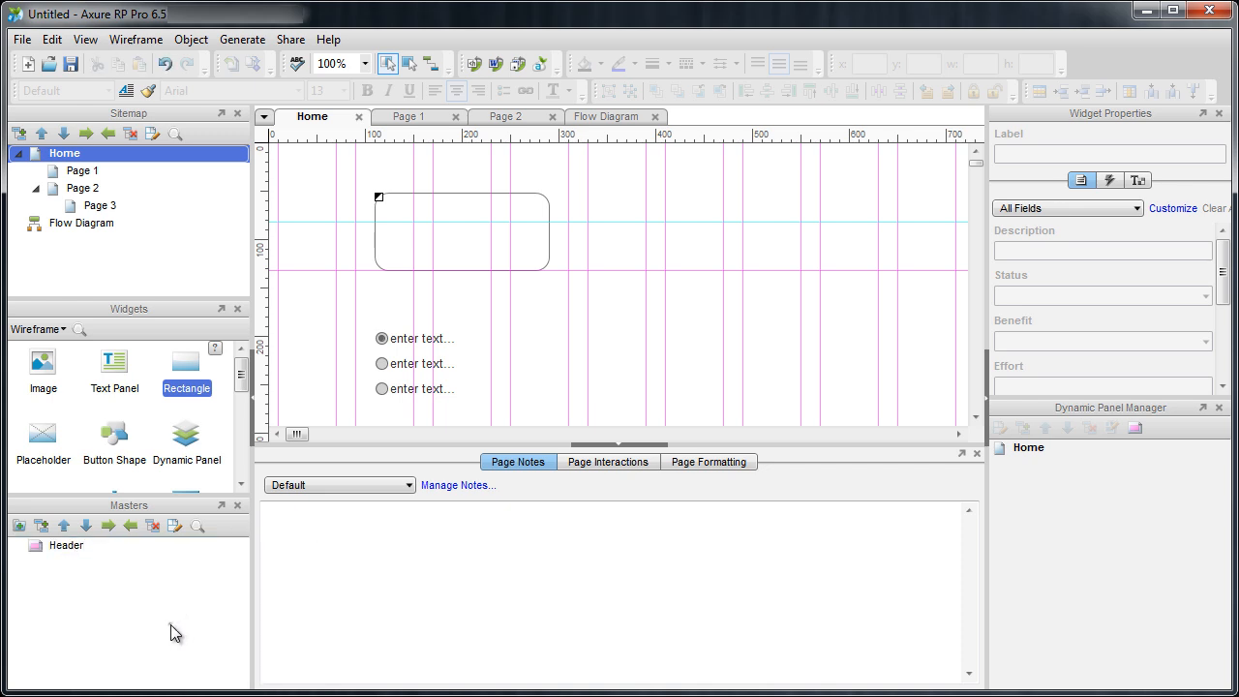
- In the Header master, place a 960 by 132 Rectangle at x 0, y 0 with the text "Header"
double_click(94, 550)
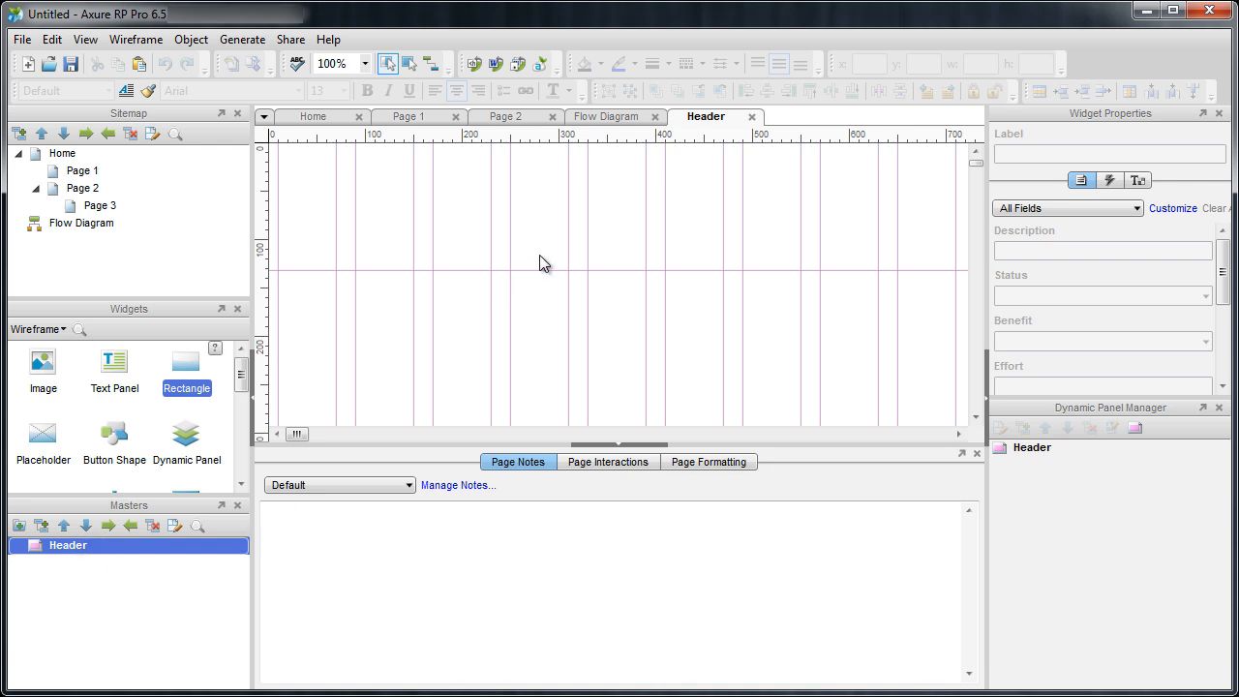
left_click_drag(186, 366, 269, 140)
left_click_drag(501, 279, 810, 270)
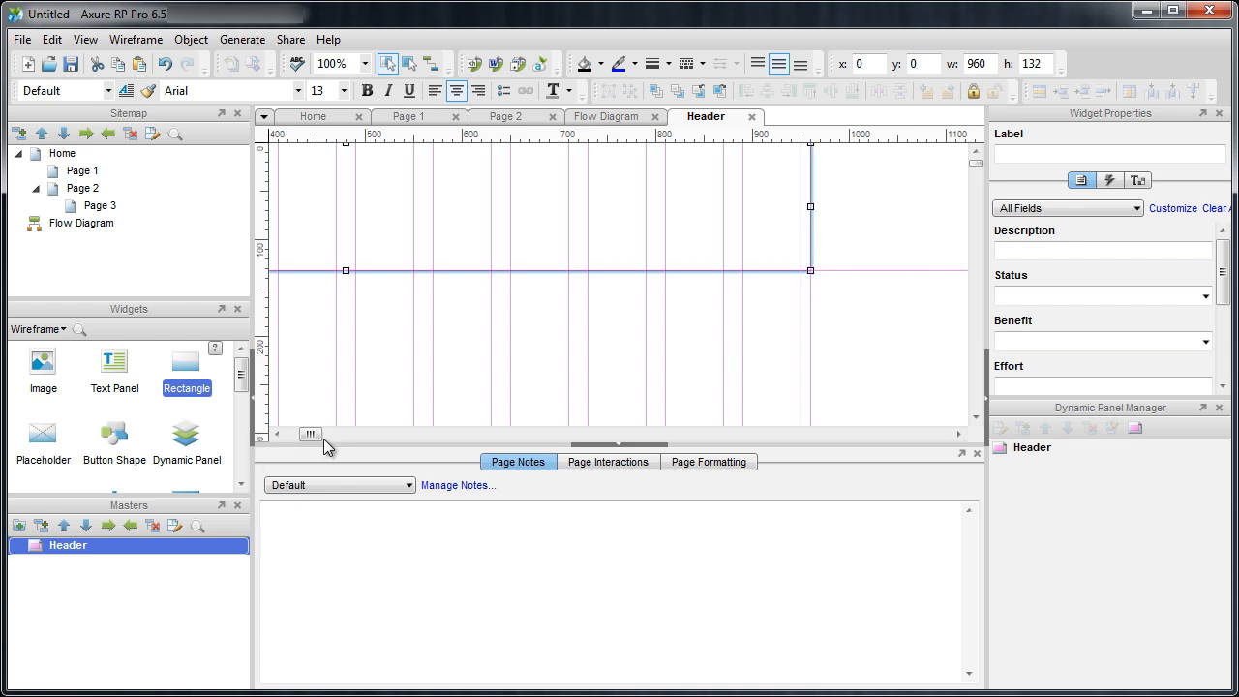
left_click_drag(317, 434, 303, 434)
double_click(685, 216)
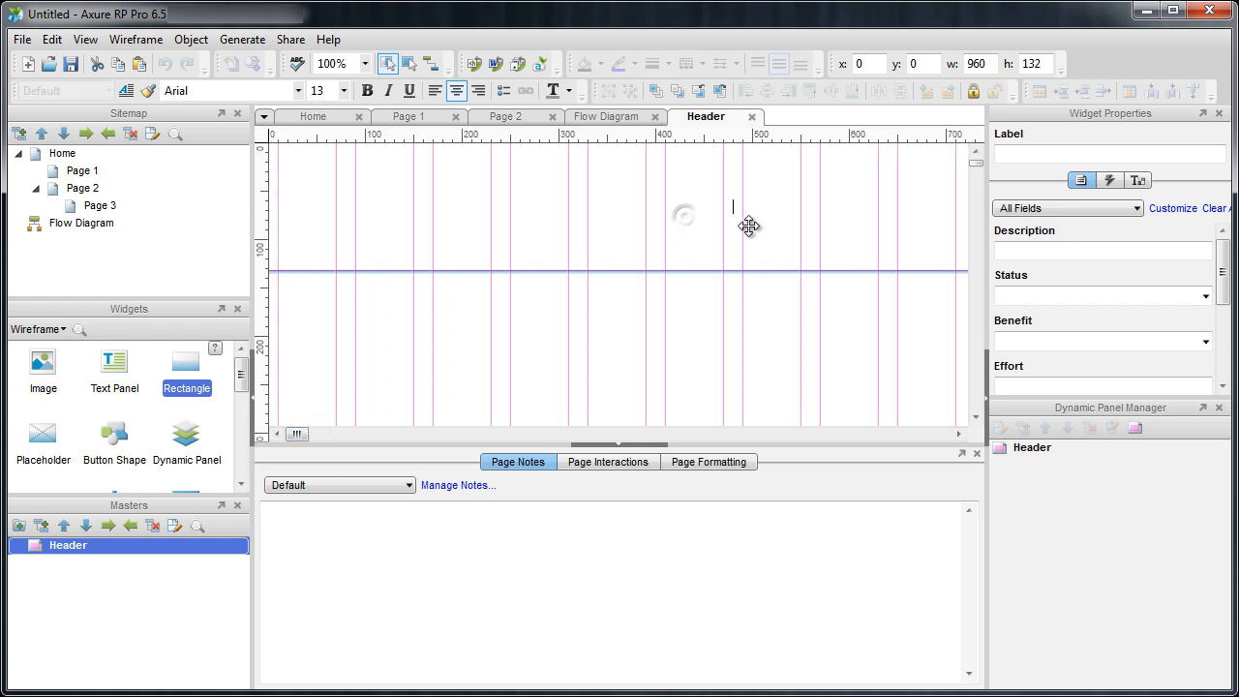
type("Header")
left_click(716, 358)
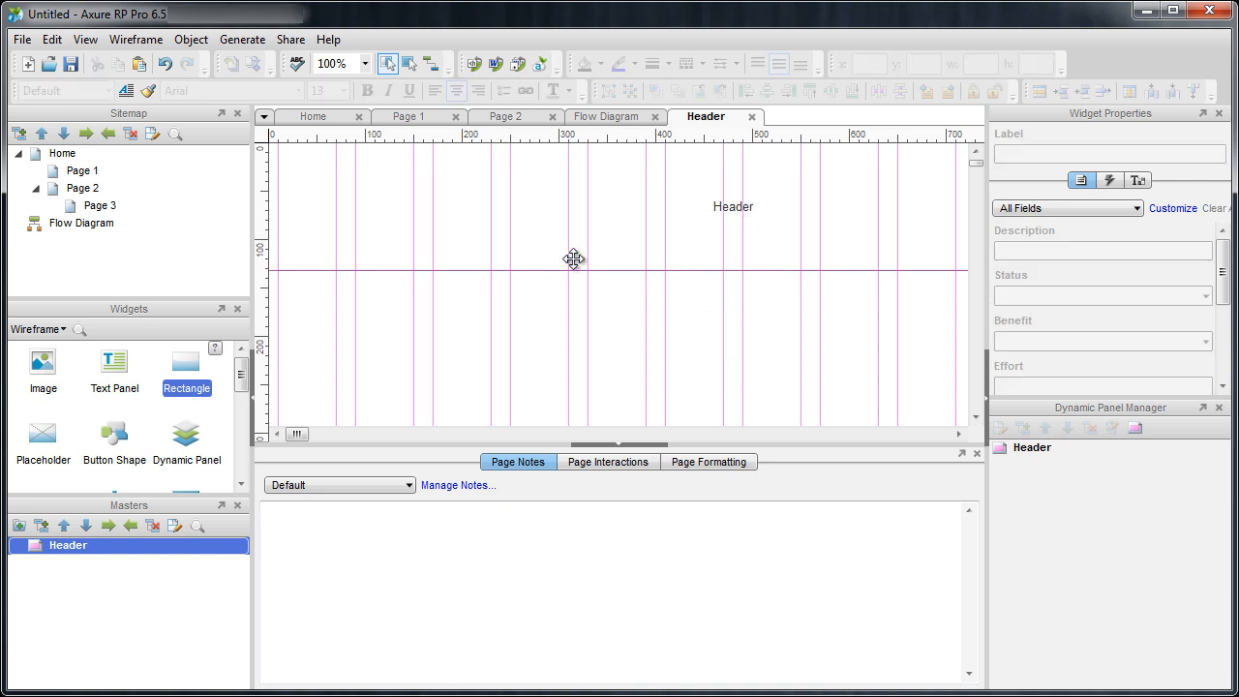
- Open Page 1 and place the Header master at the page's top-left origin
double_click(83, 171)
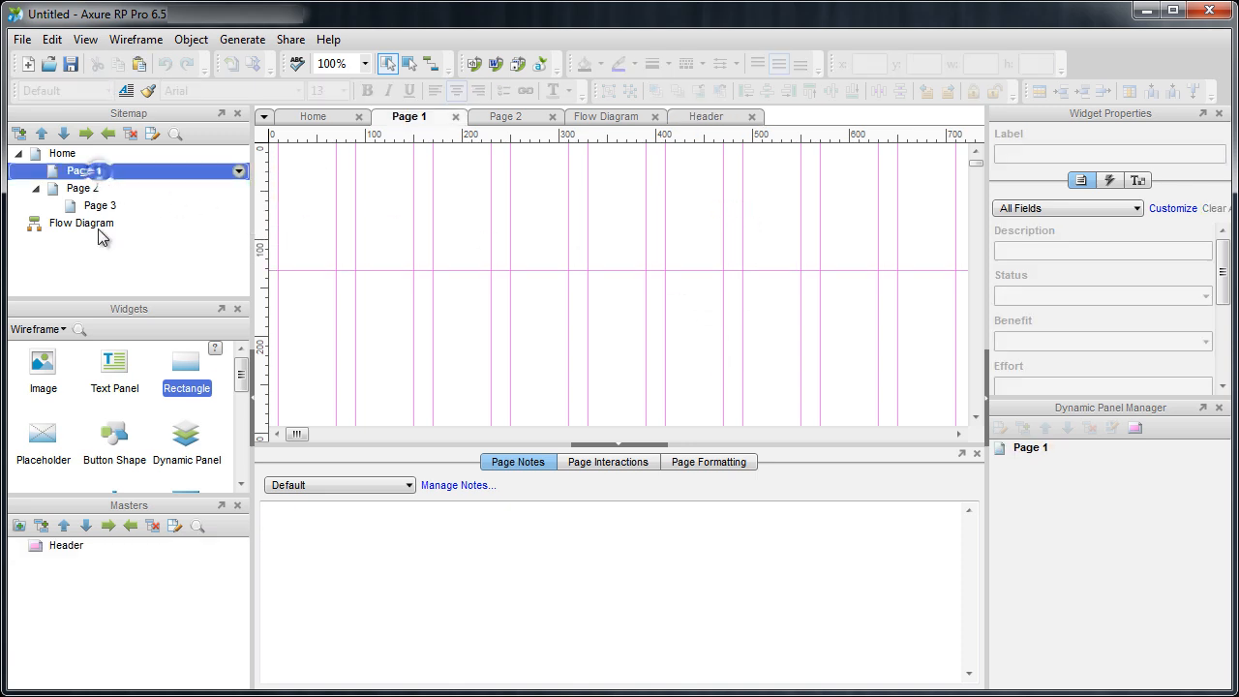
mouse_move(112, 546)
left_click_drag(76, 549, 287, 173)
- Place the Header master on Page 2, move it to the page's top-left origin and compare it with Page 1
double_click(86, 188)
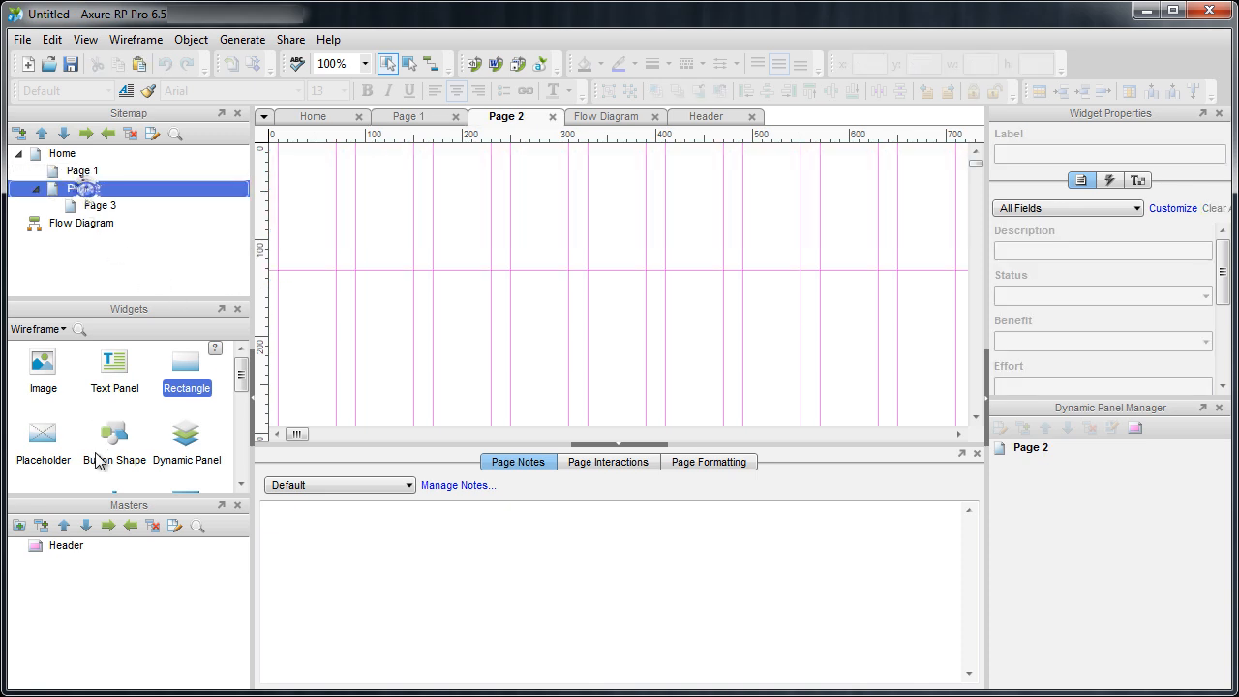
left_click(79, 546)
left_click_drag(79, 545, 299, 190)
left_click_drag(292, 432, 279, 391)
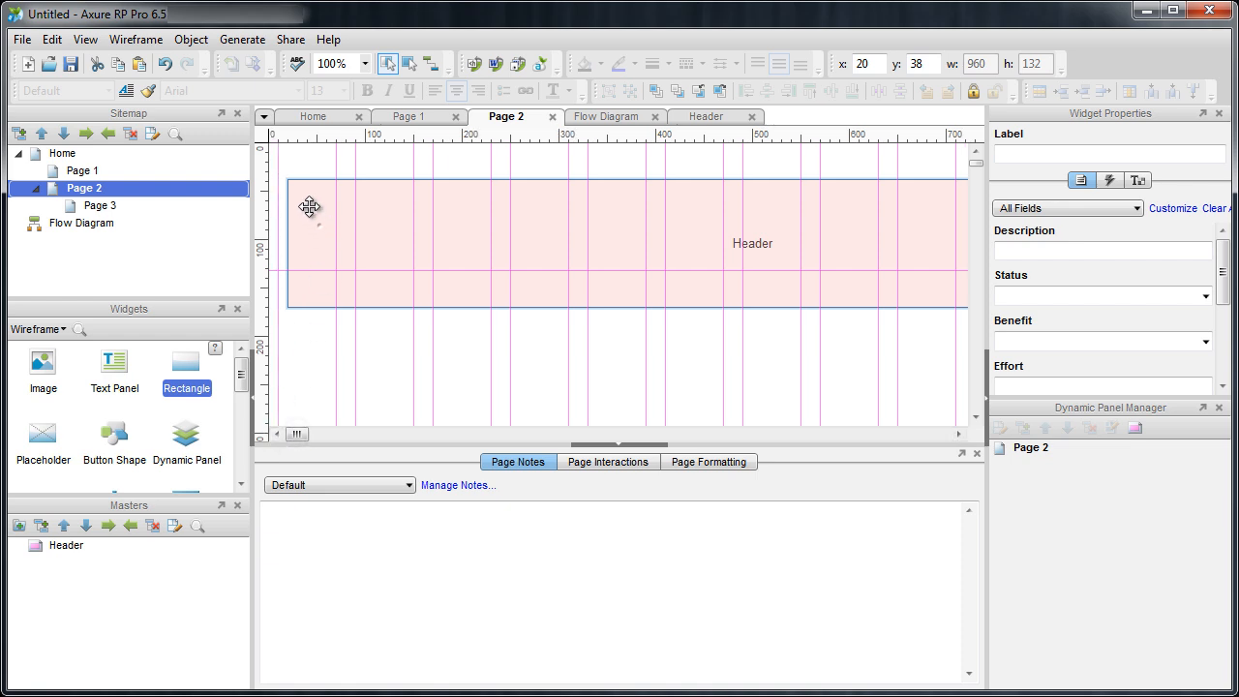
left_click_drag(311, 208, 308, 199)
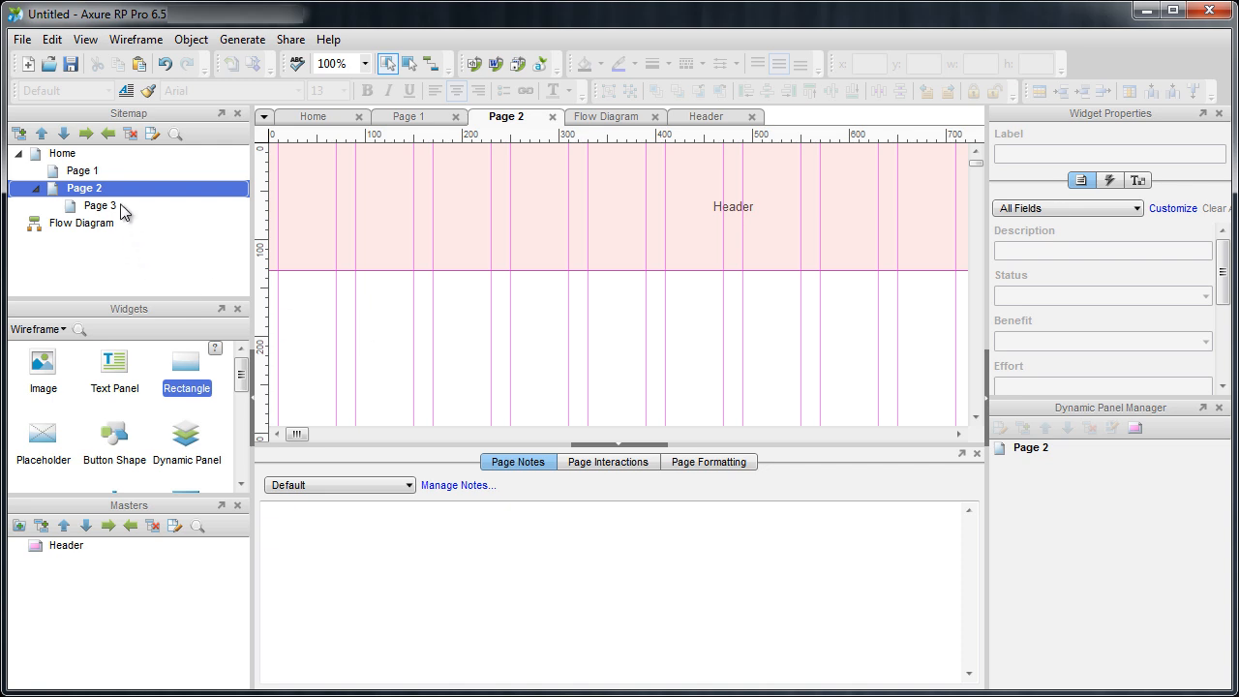
double_click(98, 173)
double_click(92, 189)
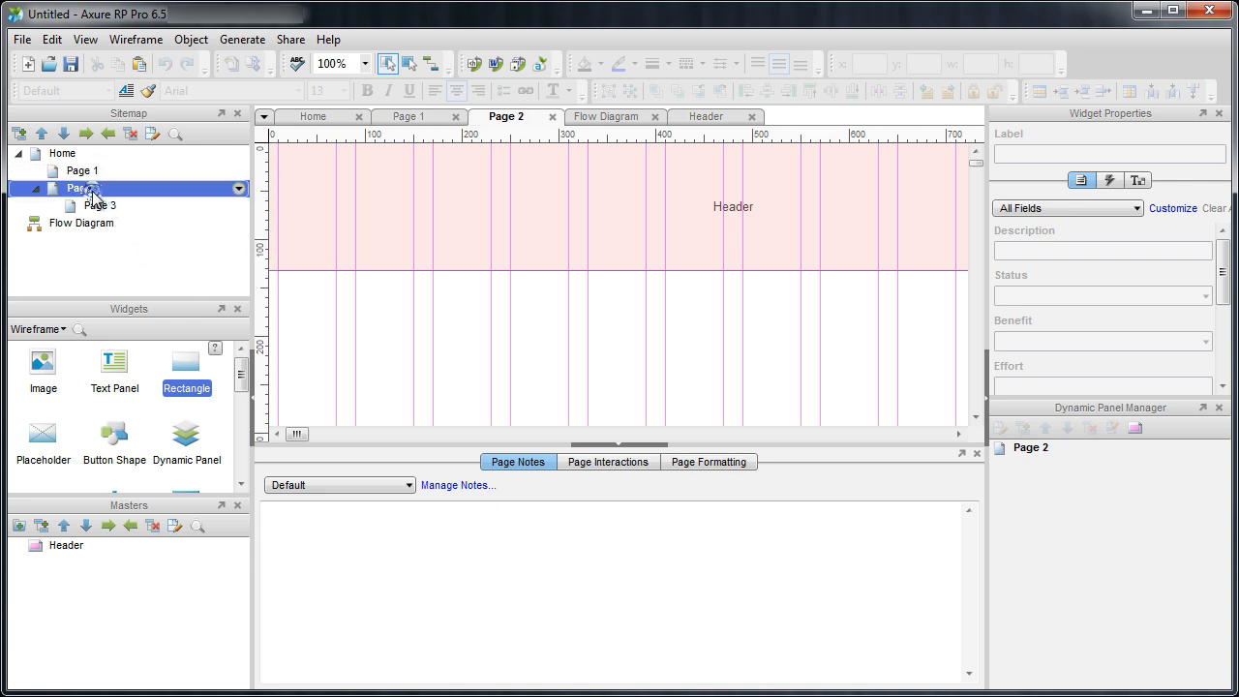
- Change the rectangle text in the Header master to "New Header" and check the header on the pages using it
double_click(79, 546)
left_click(731, 208)
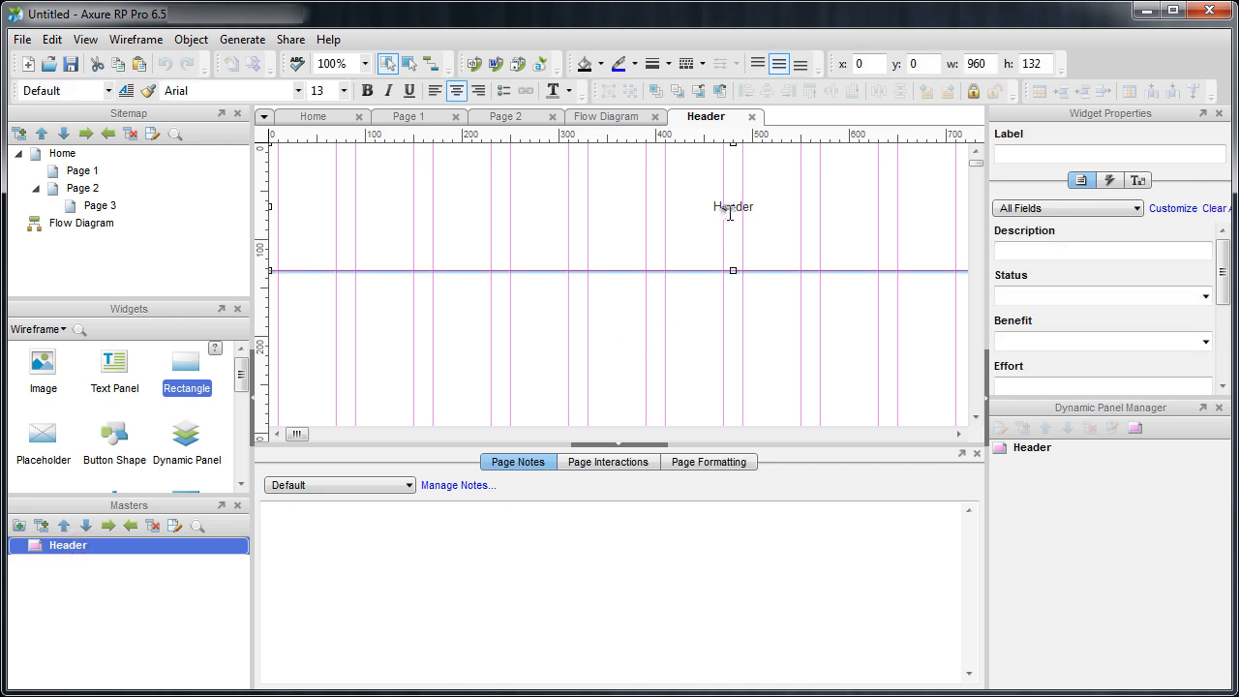
left_click(731, 207)
type("New")
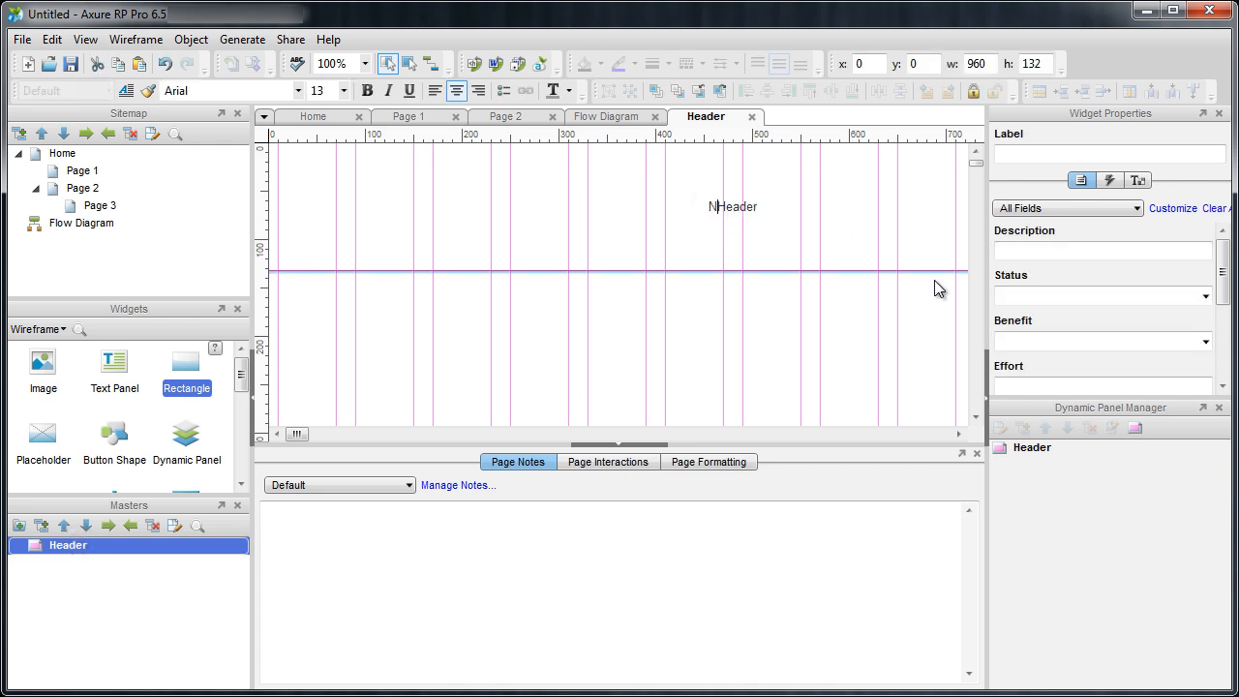
left_click(818, 308)
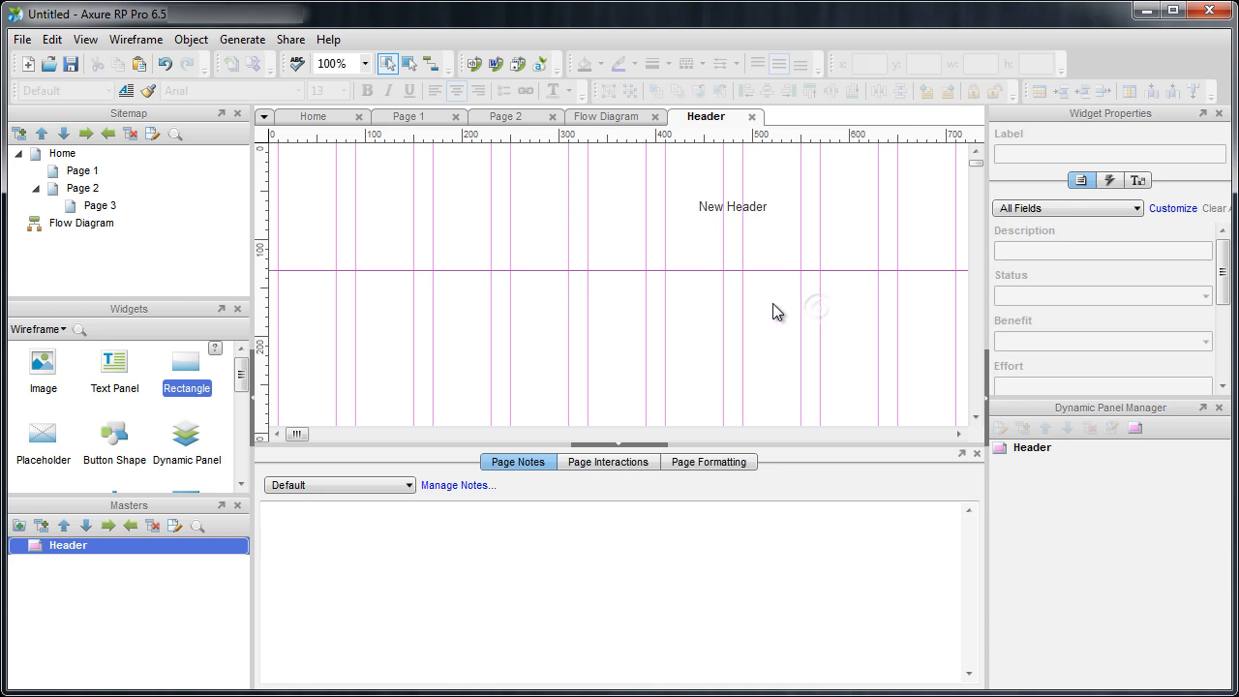
double_click(87, 171)
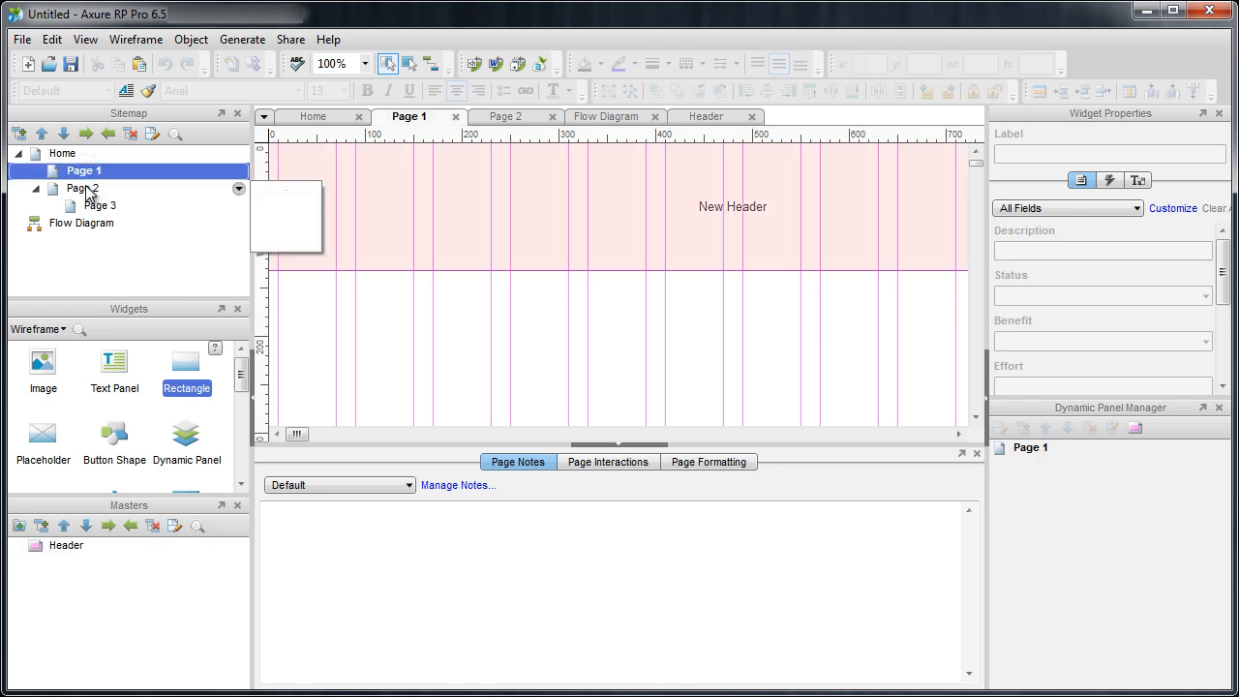
double_click(83, 189)
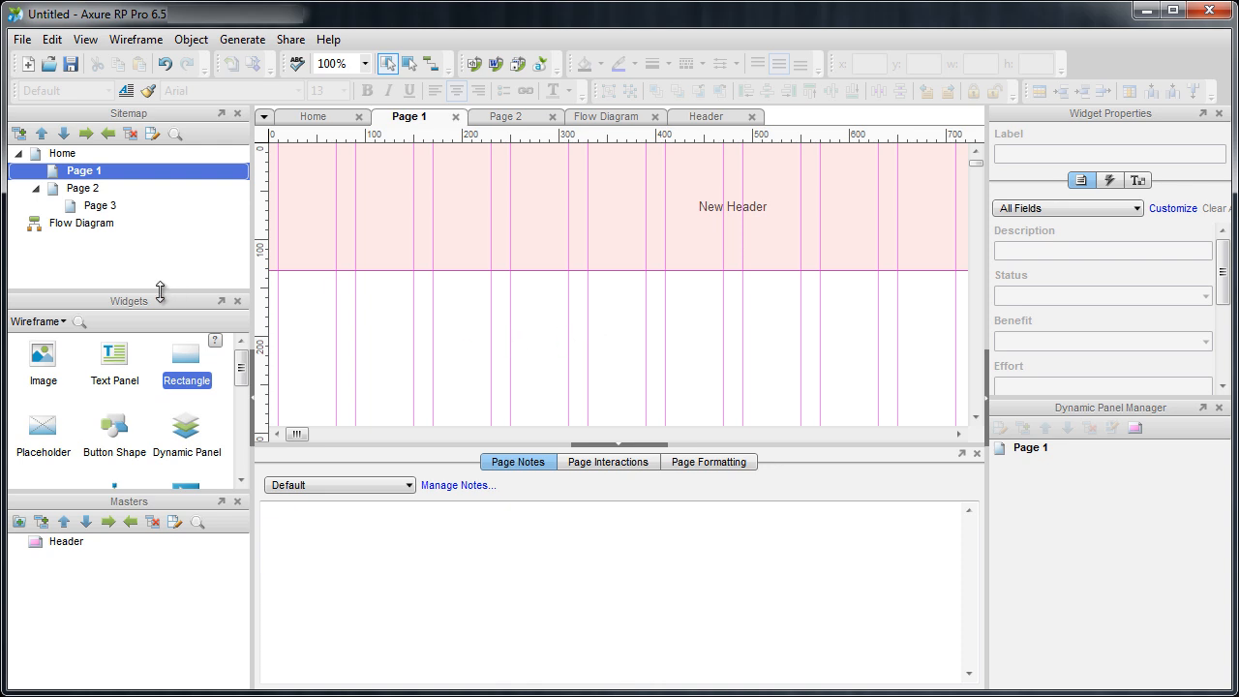
- Enlarge the Masters pane and add a second master named "Button Template"
left_click_drag(161, 291, 161, 242)
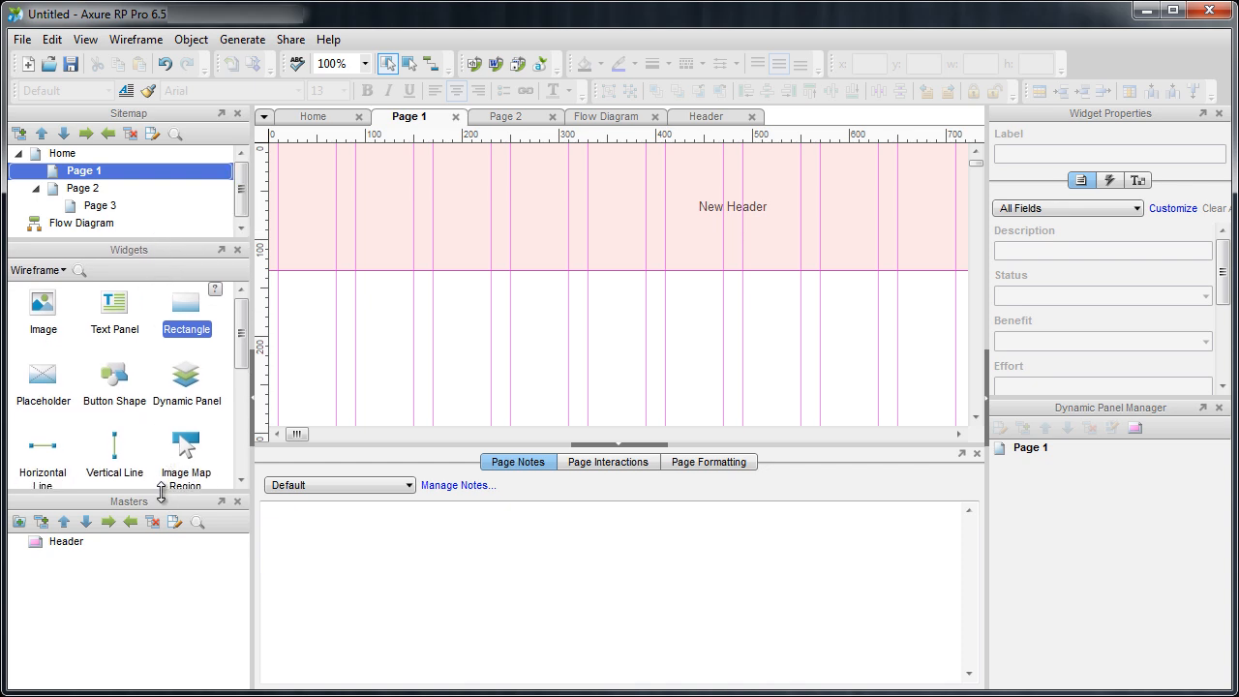
left_click_drag(159, 501, 161, 360)
left_click(41, 380)
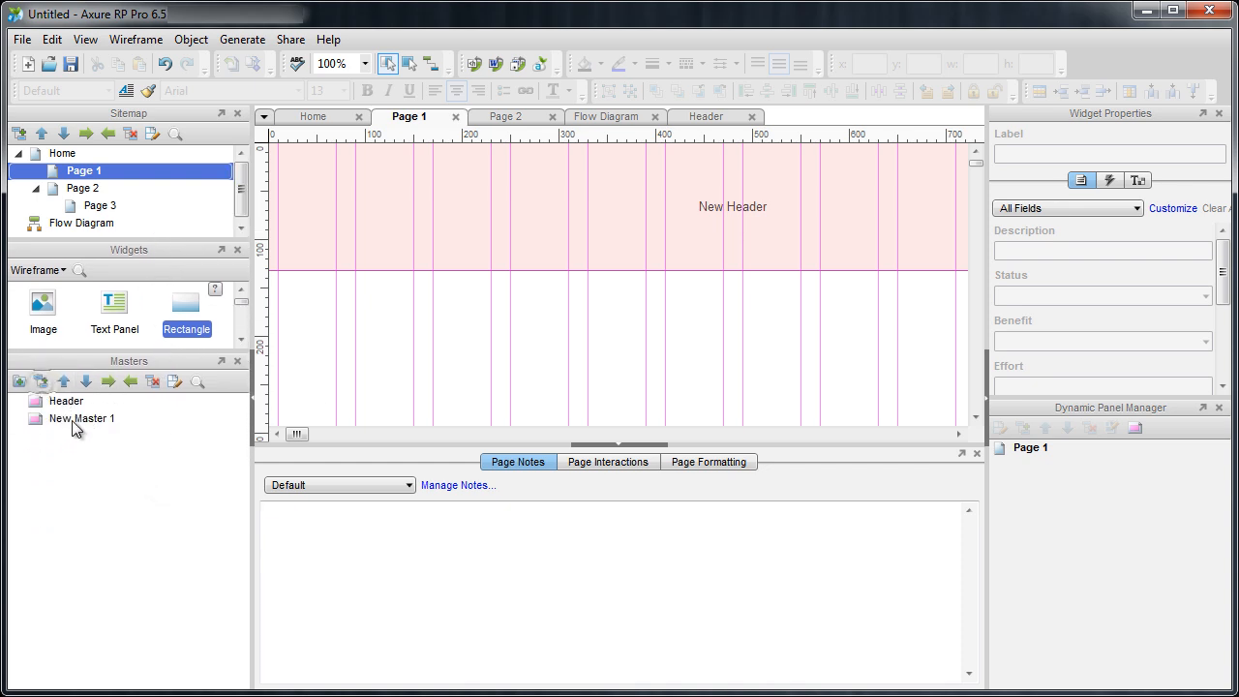
right_click(71, 417)
left_click(131, 502)
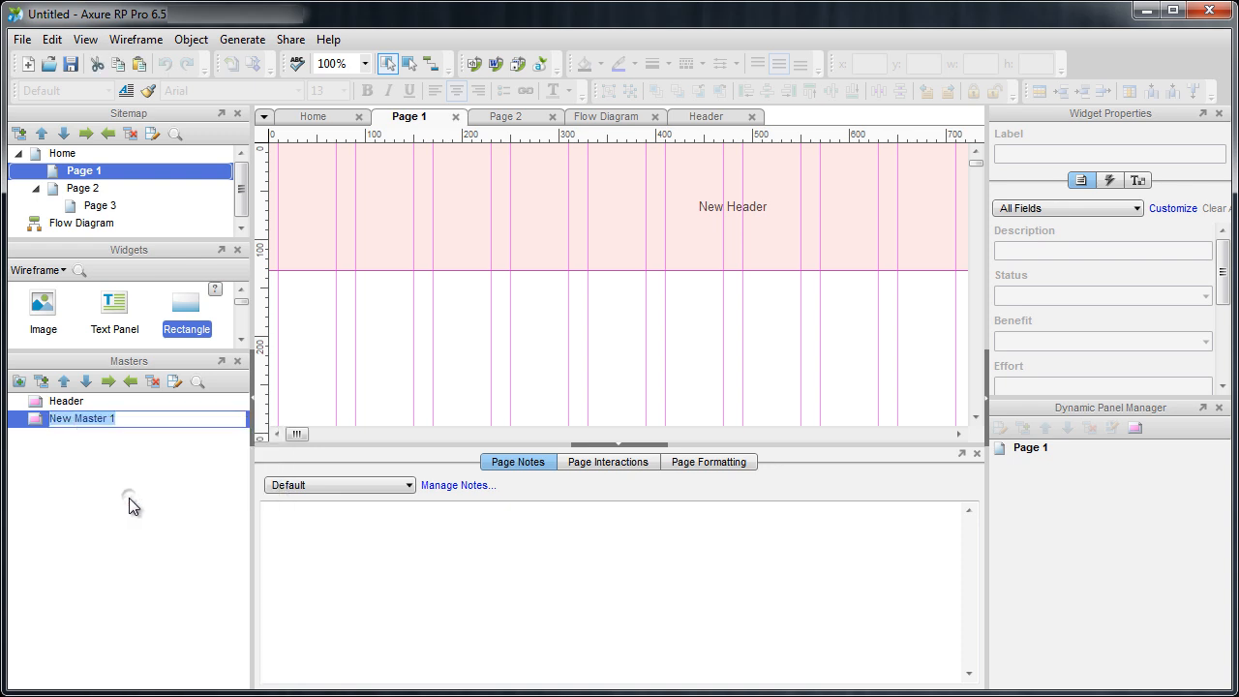
type("Button Template")
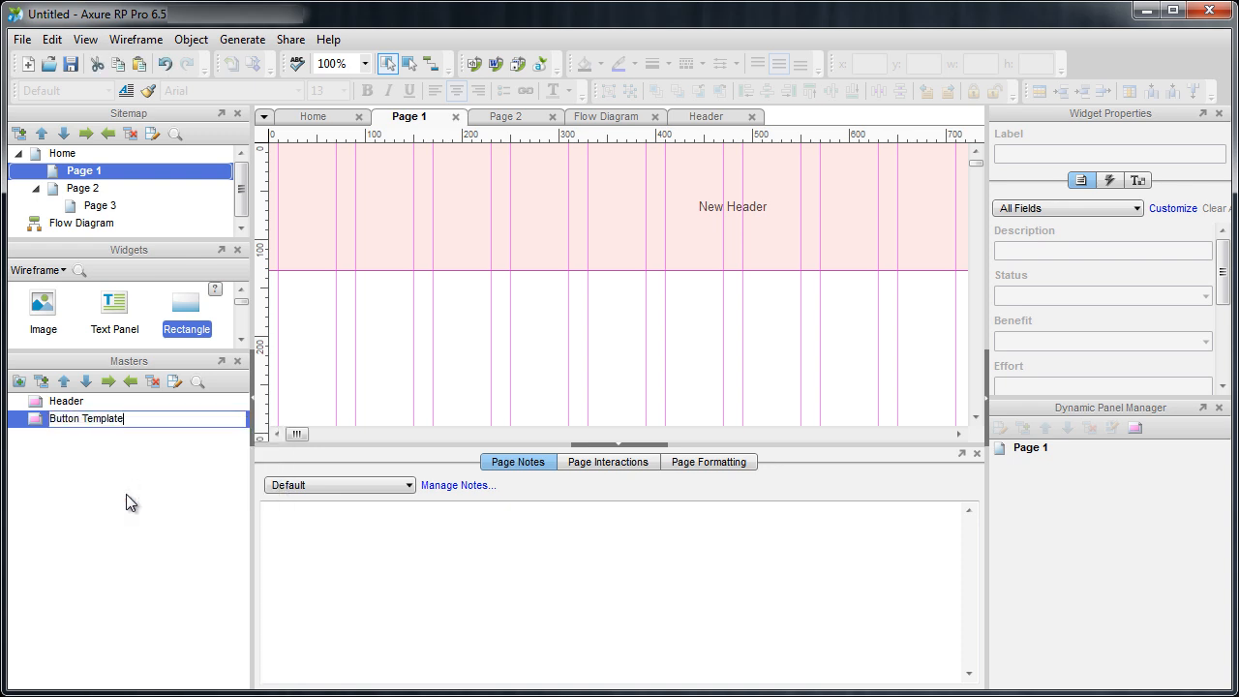
key("Return")
- Change the behavior of the Button Template master
mouse_move(129, 423)
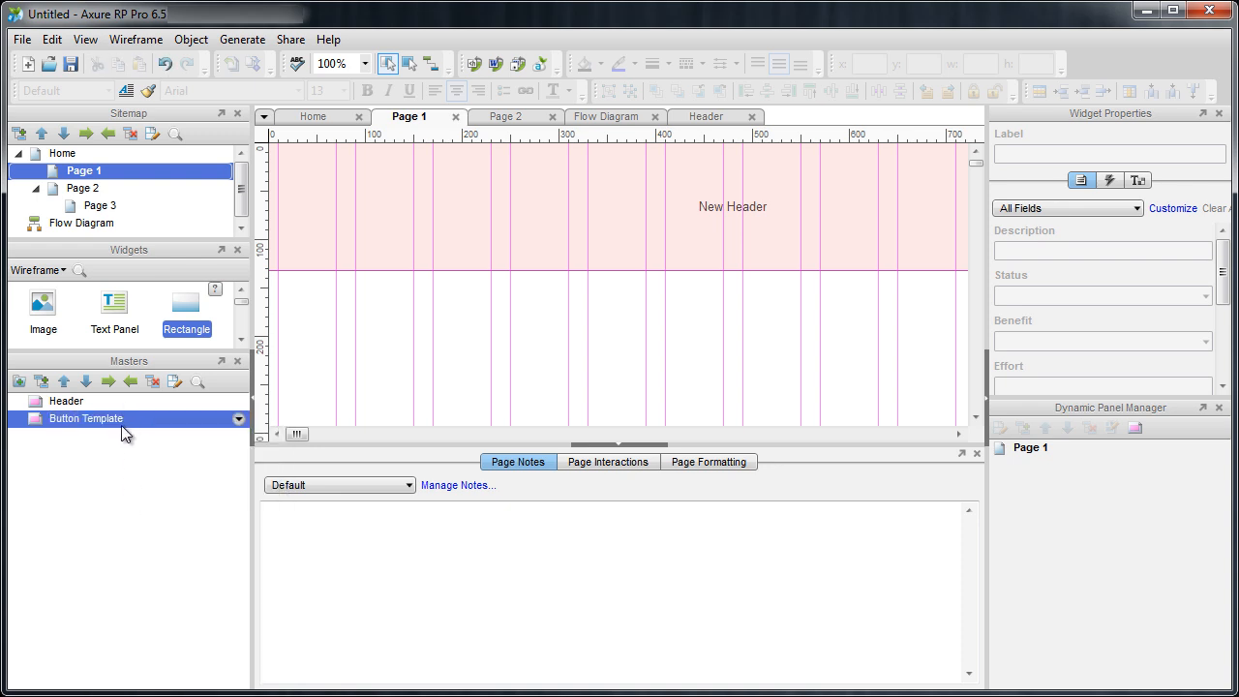
mouse_move(87, 401)
right_click(104, 418)
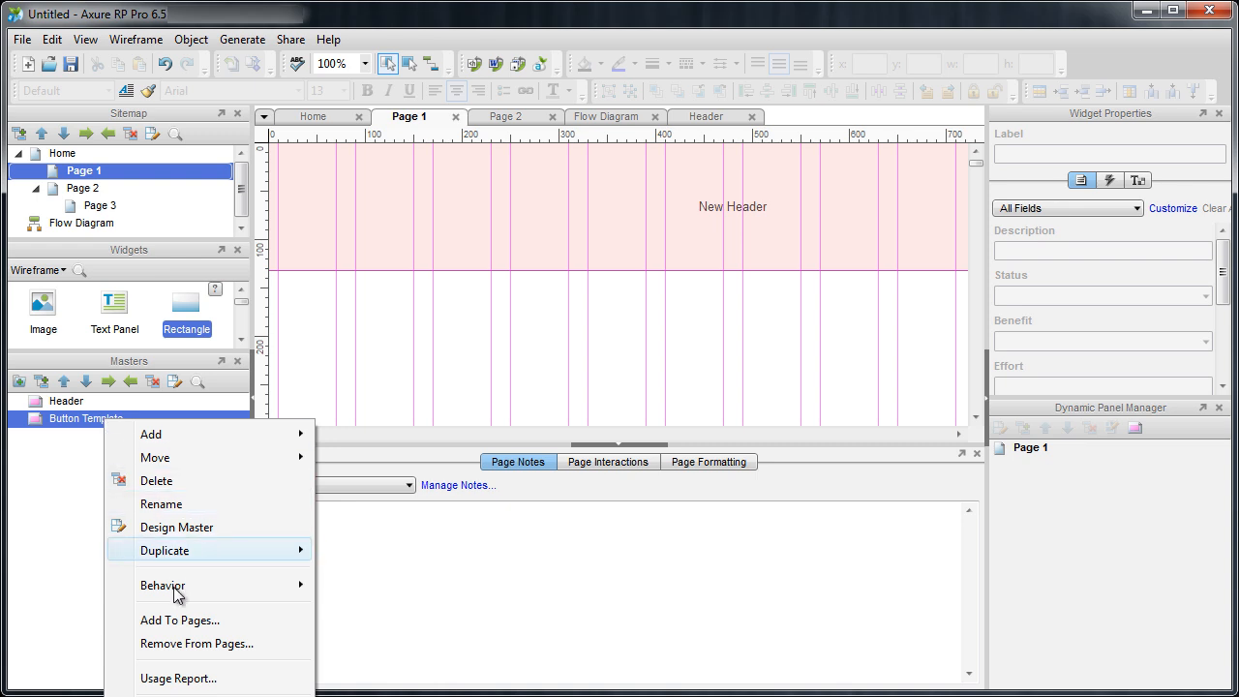
mouse_move(178, 596)
left_click(386, 632)
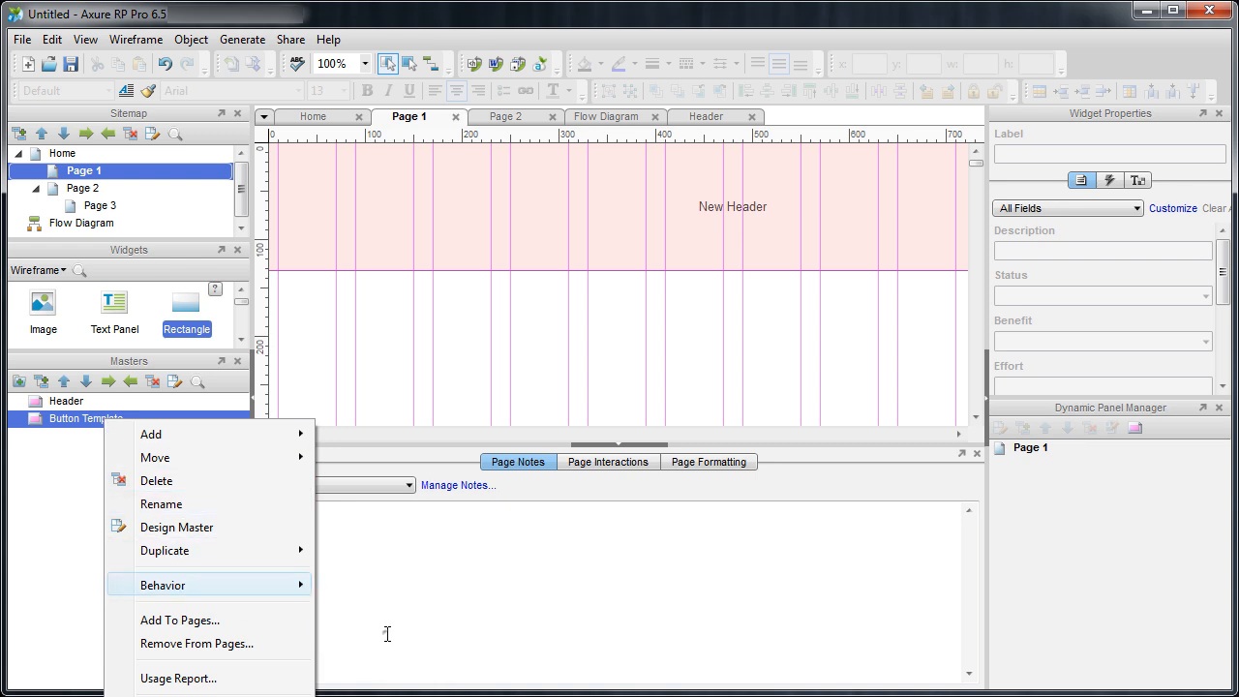
- Open the Button Template master and place a Button Shape at about x 30, y 40
left_click(138, 470)
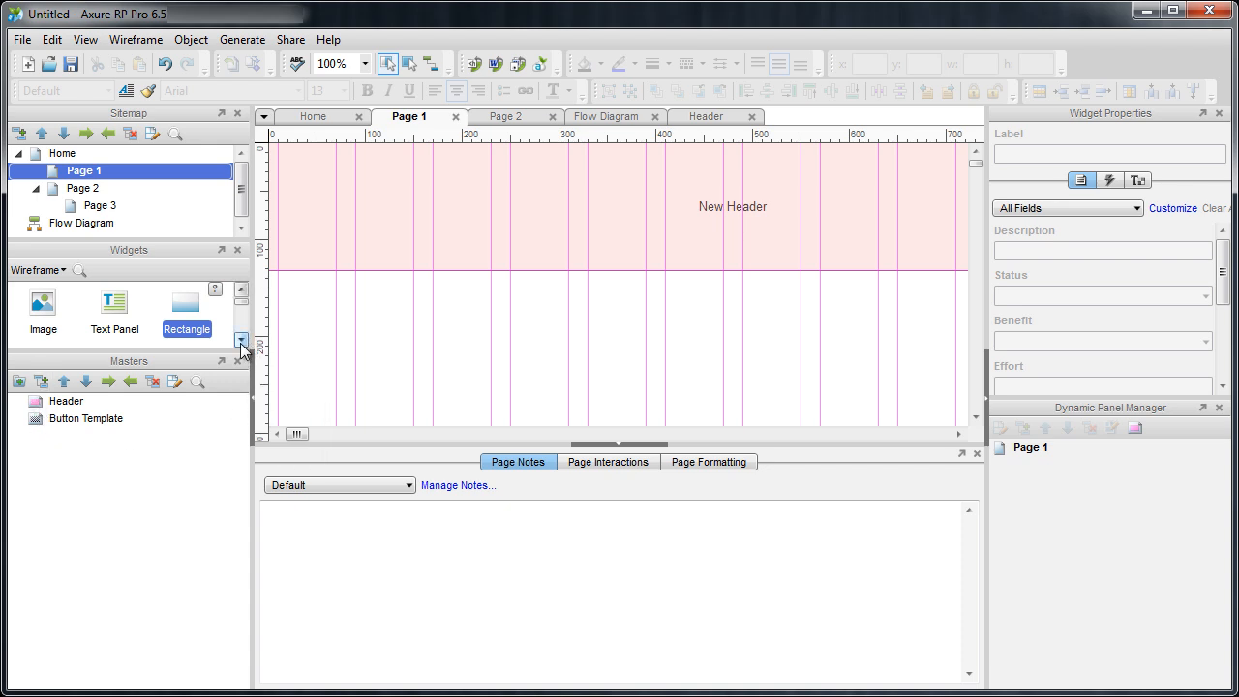
double_click(102, 420)
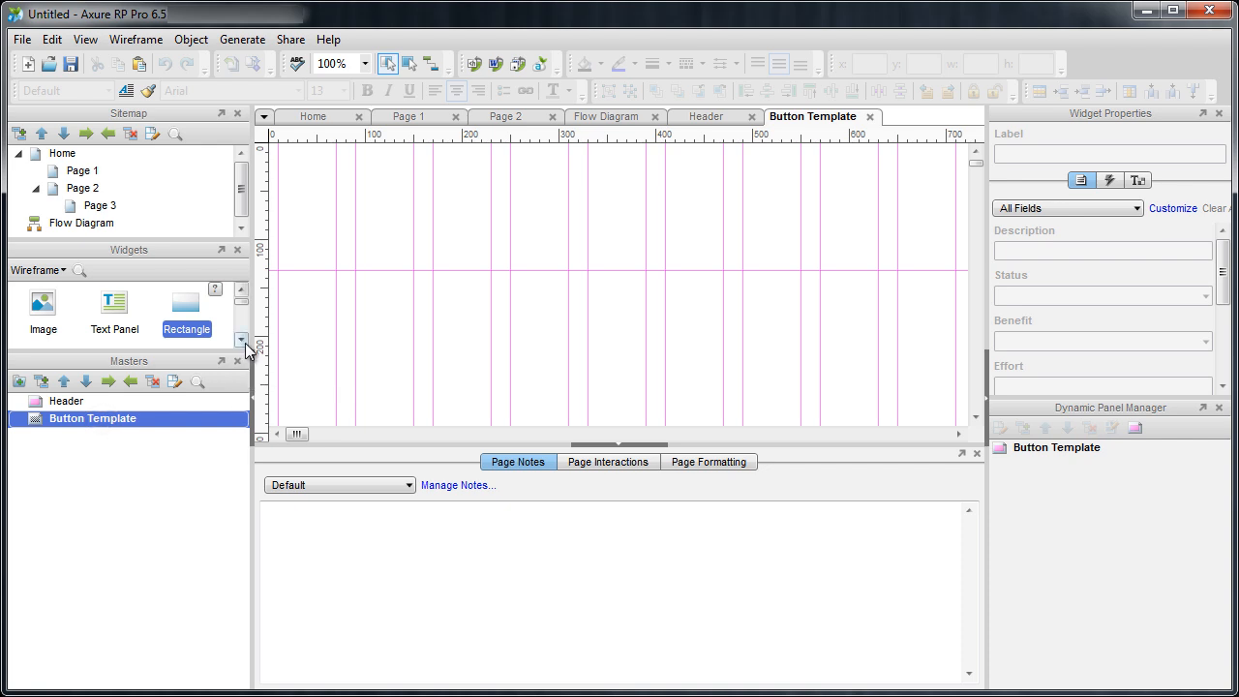
scroll(245, 342, "down", 1)
scroll(245, 341, "down", 2)
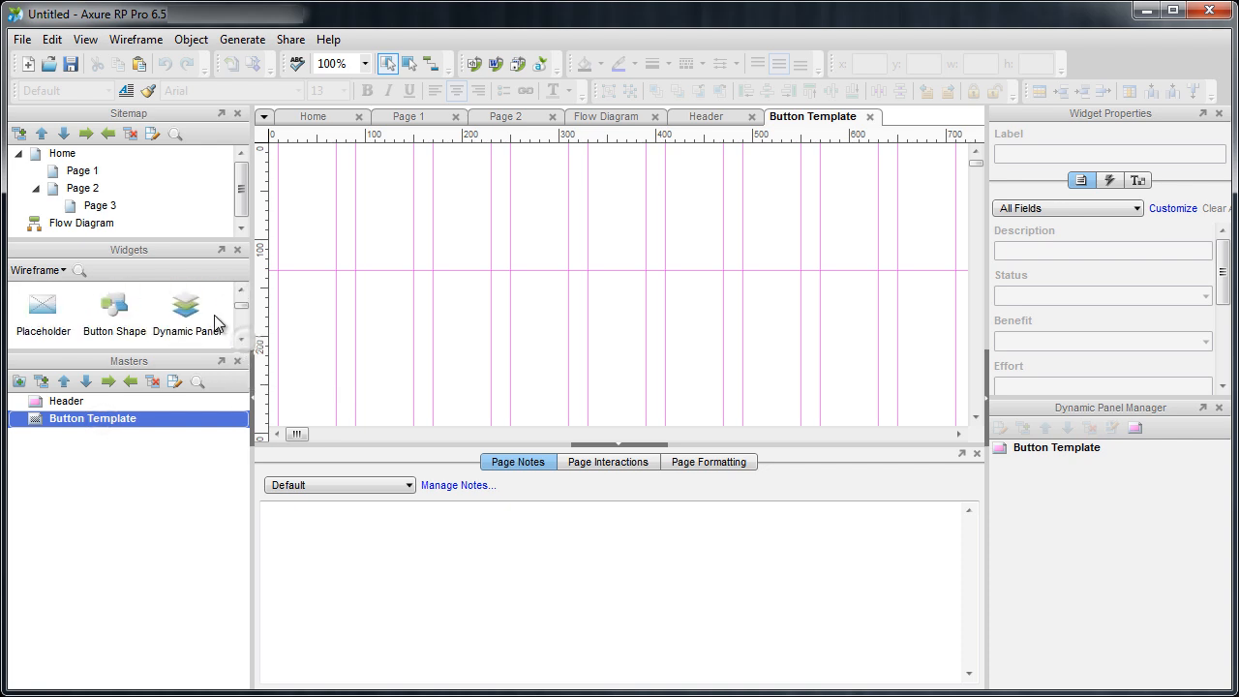
left_click_drag(115, 307, 300, 184)
left_click(358, 249)
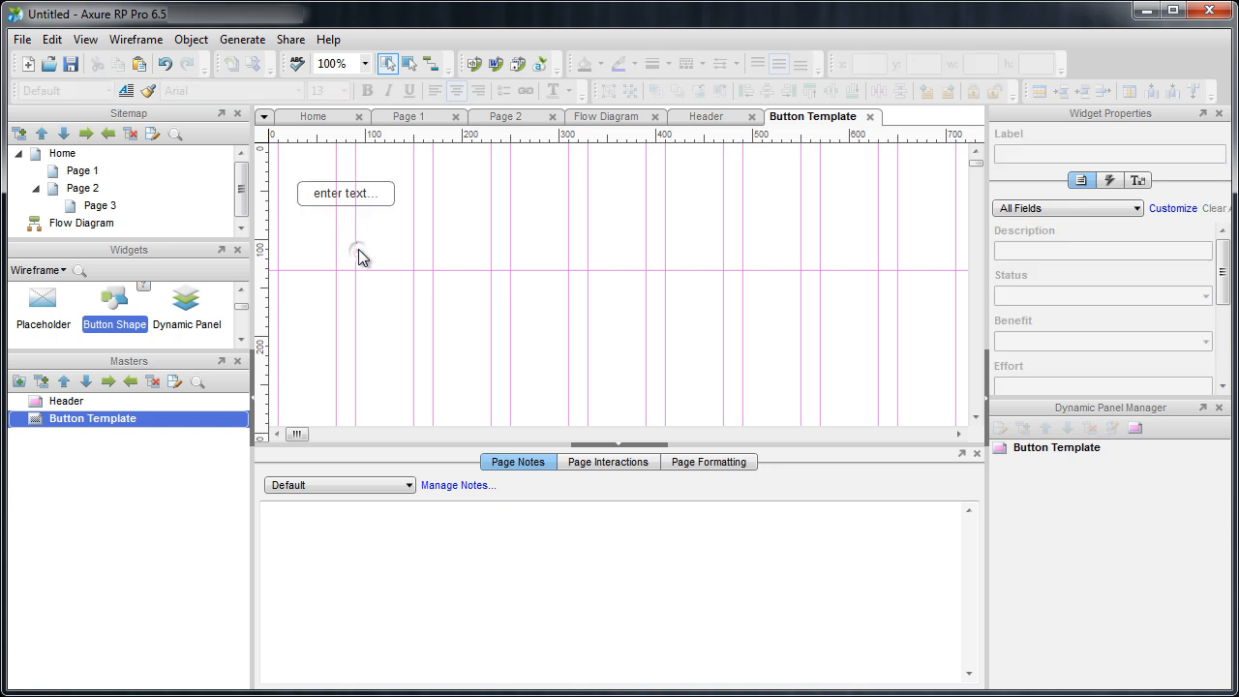
- Increase the corner rounding of the button shape to make fully rounded ends and set its font to Axure Handwriting
left_click(360, 191)
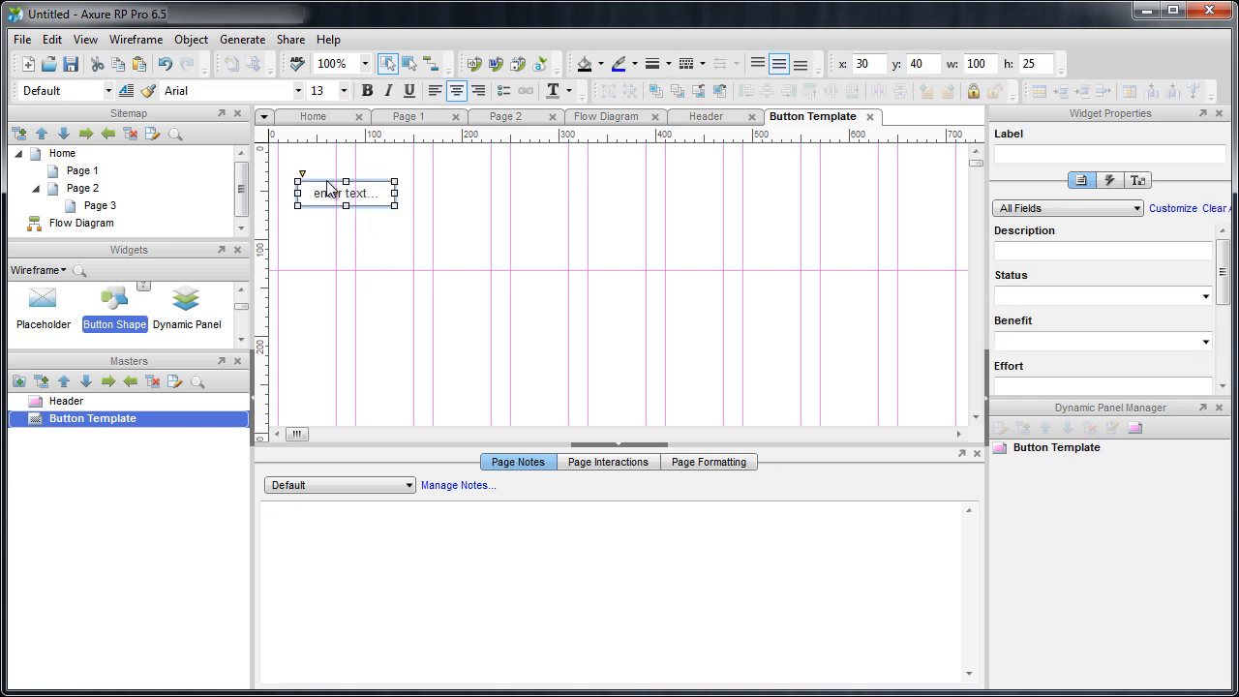
left_click_drag(305, 173, 316, 173)
left_click(324, 242)
left_click(345, 192)
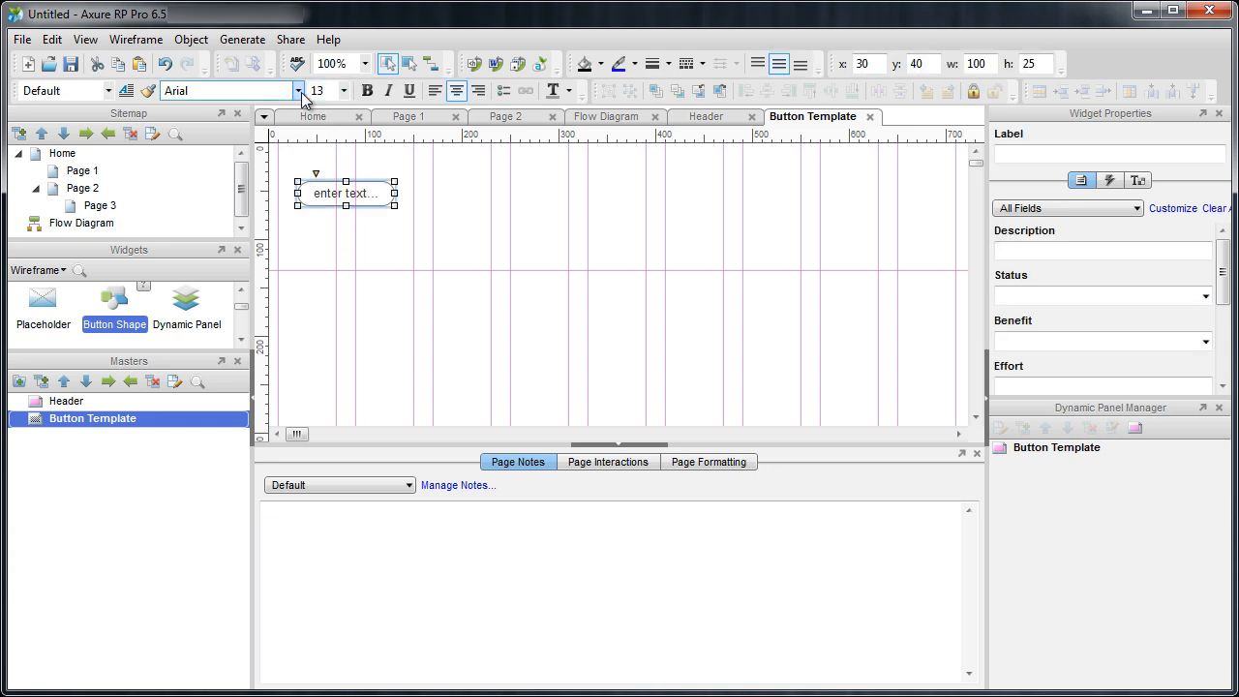
left_click(299, 91)
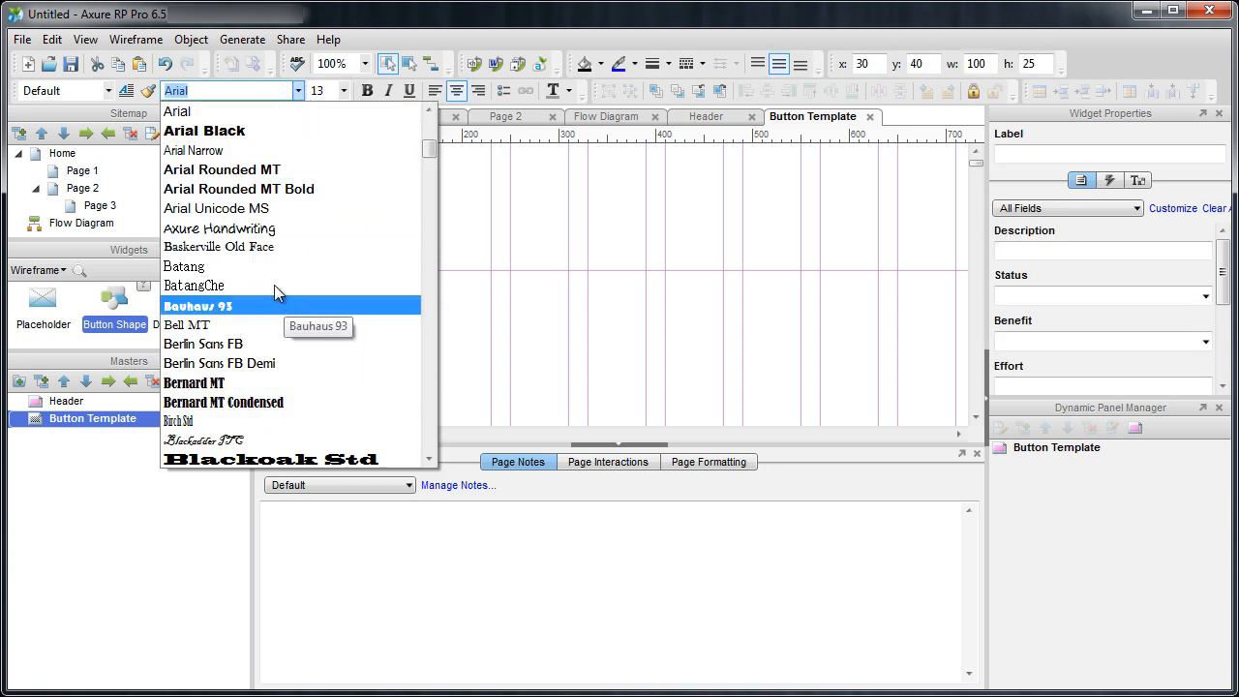
left_click(263, 229)
left_click(374, 248)
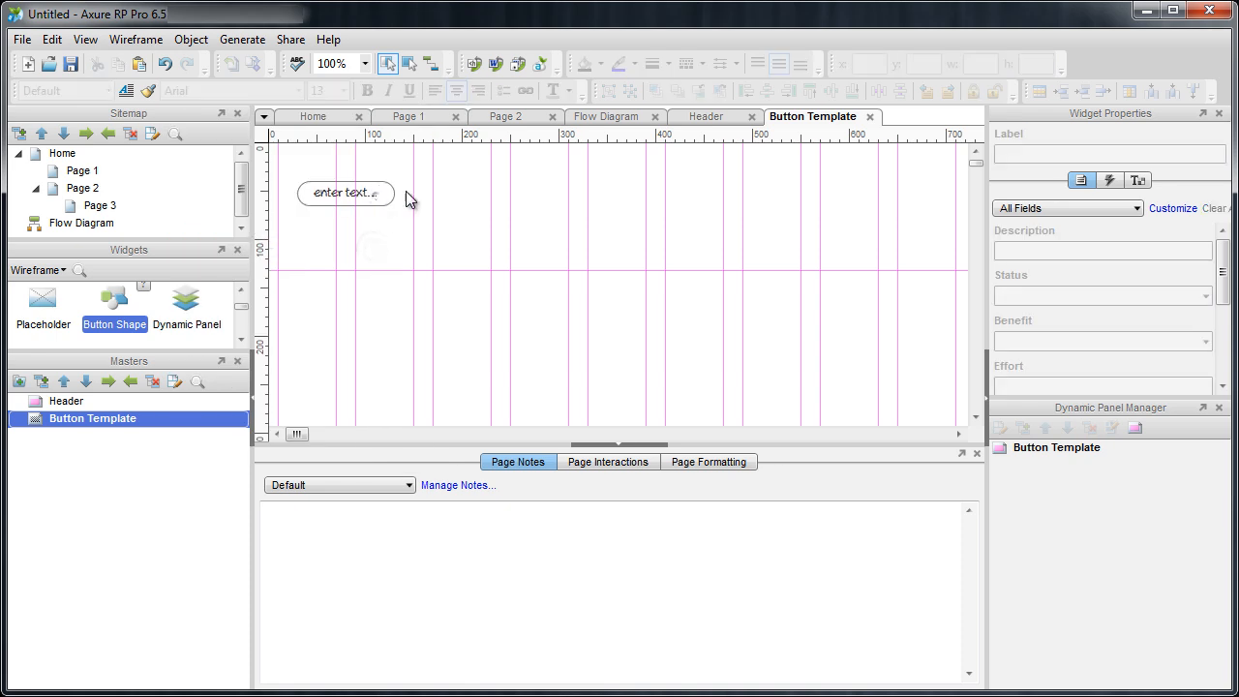
- Fill the button shape in the Button Template master with solid light gray
left_click(387, 192)
left_click(600, 64)
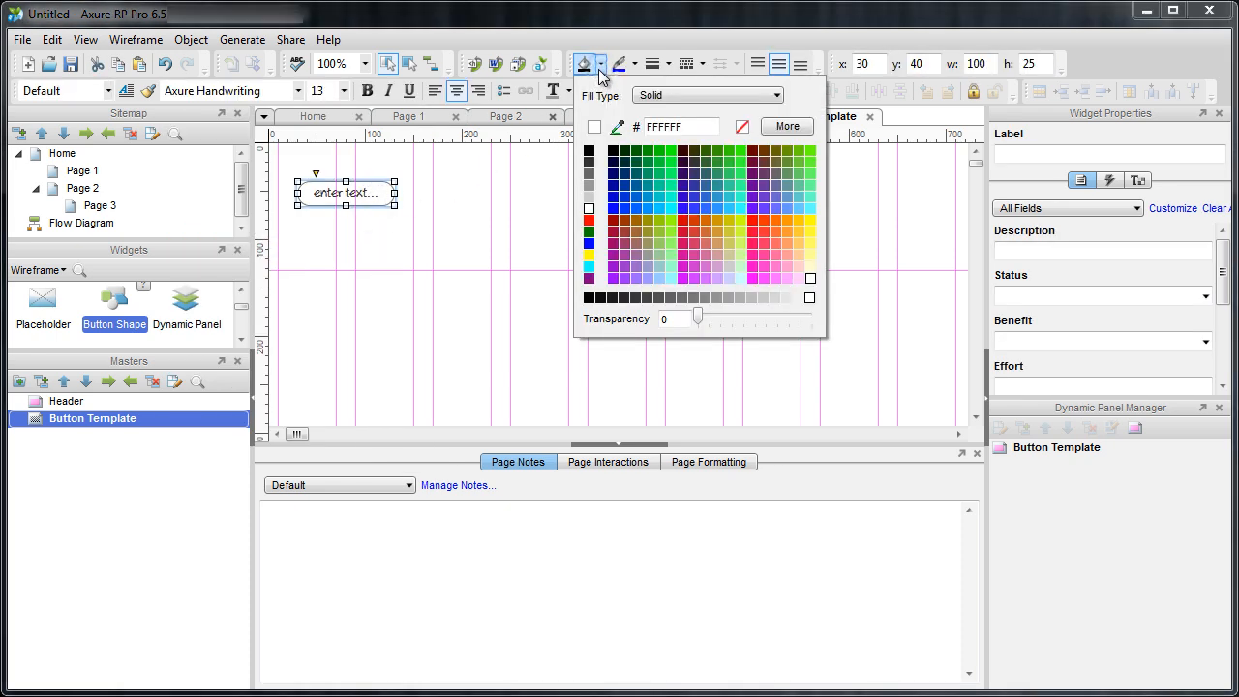
left_click(589, 196)
left_click(468, 235)
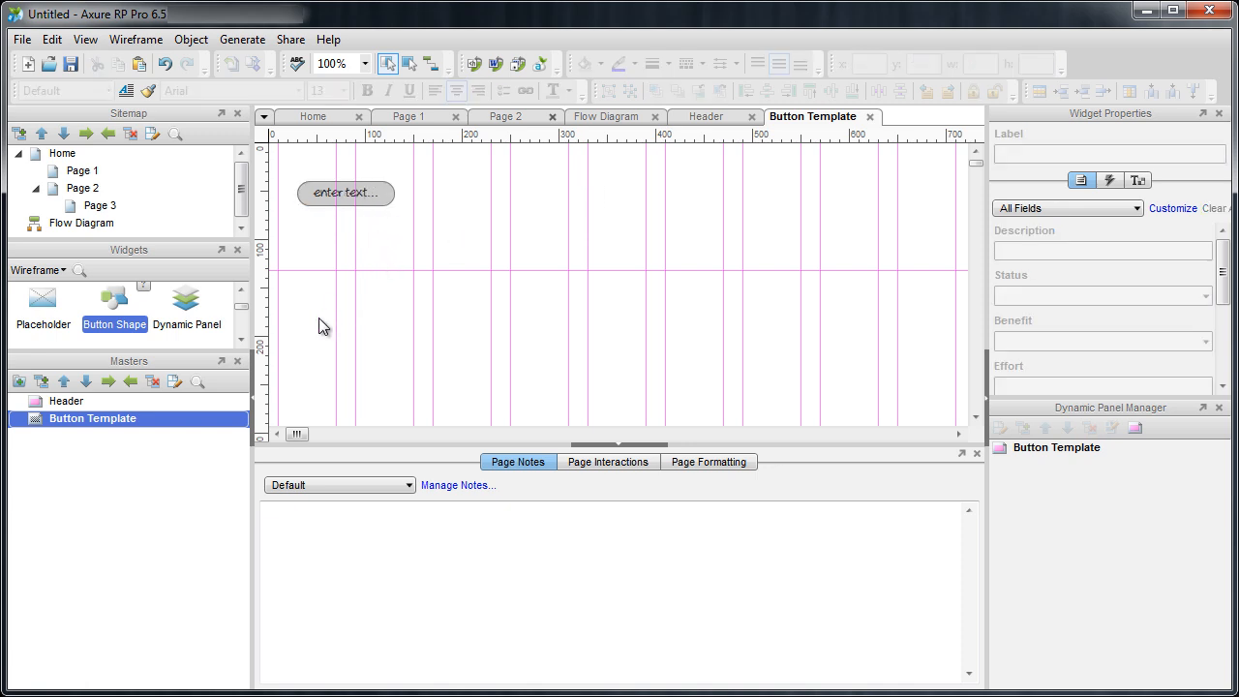
- Place three Button Template masters in a row below the header on Page 1, at x 50, 200 and 350, y 180
double_click(89, 173)
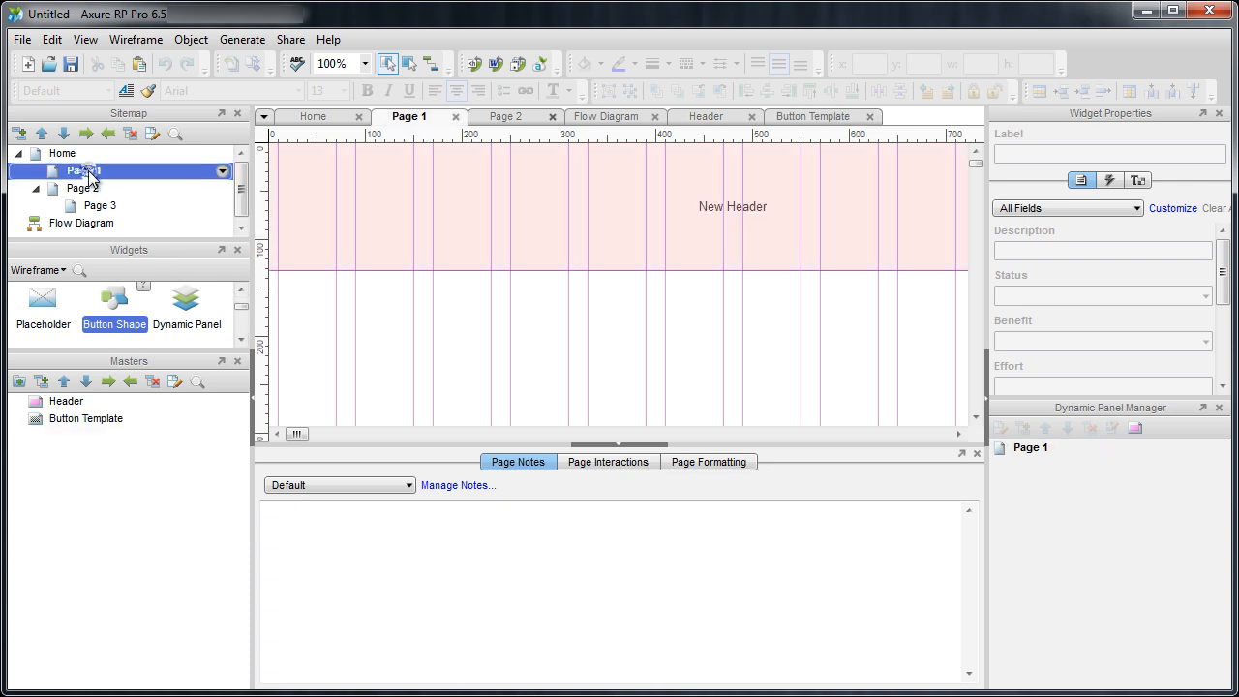
left_click_drag(105, 428, 319, 328)
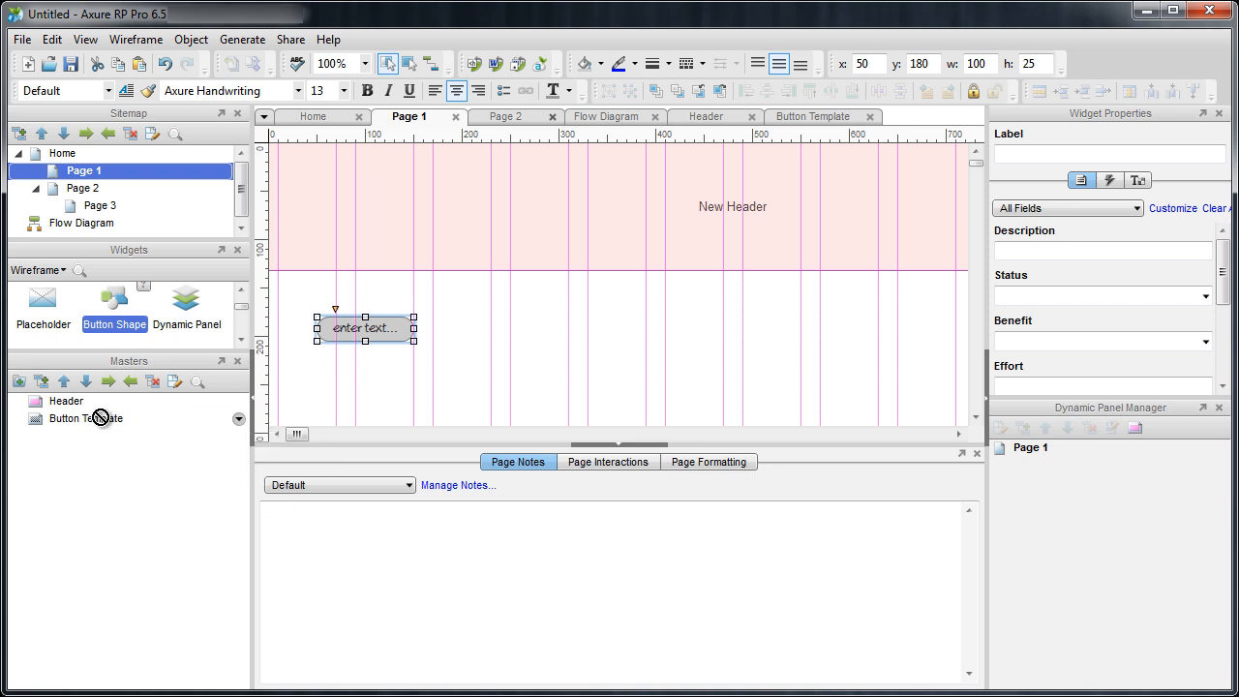
left_click_drag(103, 418, 466, 325)
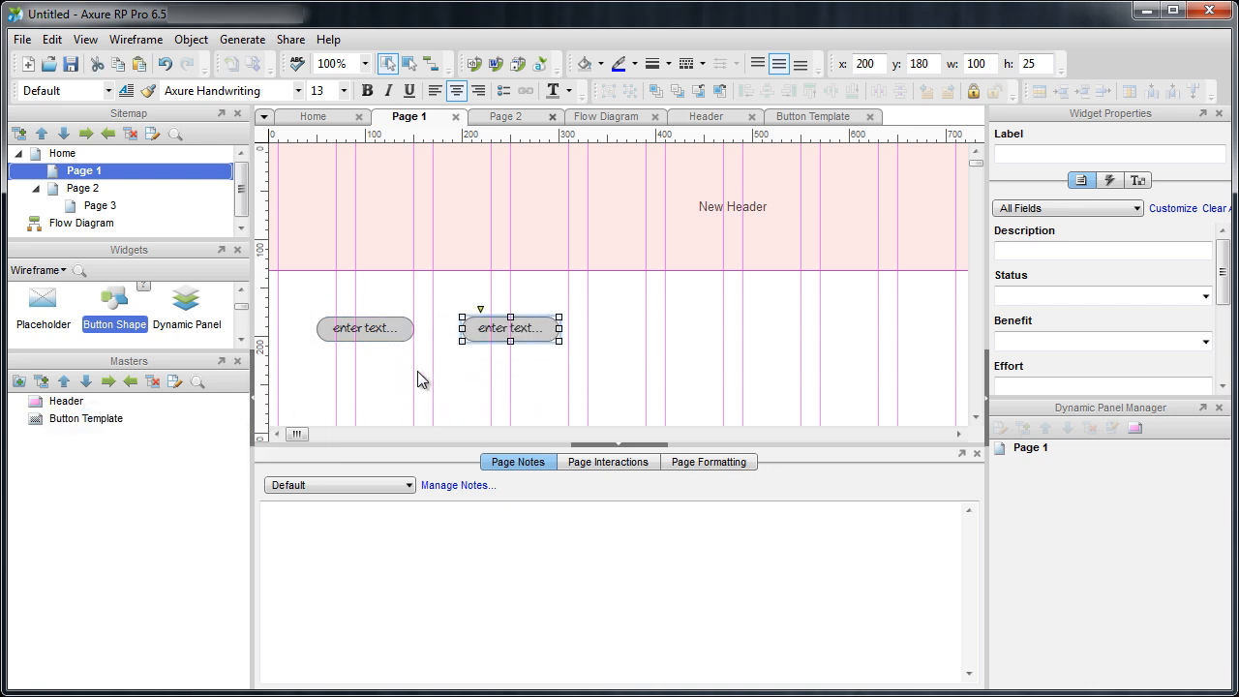
left_click(420, 377)
left_click_drag(118, 419, 612, 300)
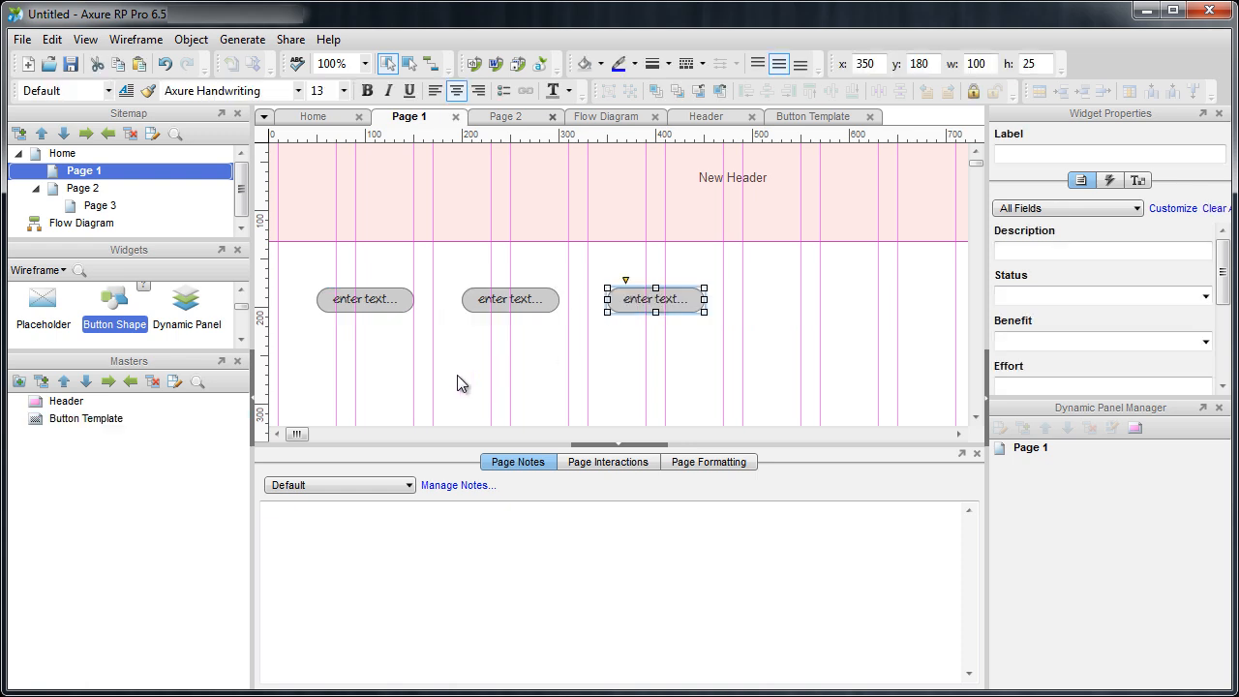
scroll(450, 388, "up", 1)
left_click(436, 401)
- Change the first button's text to "button 1" and enter "Page One Note" as the note for Page 1
double_click(377, 328)
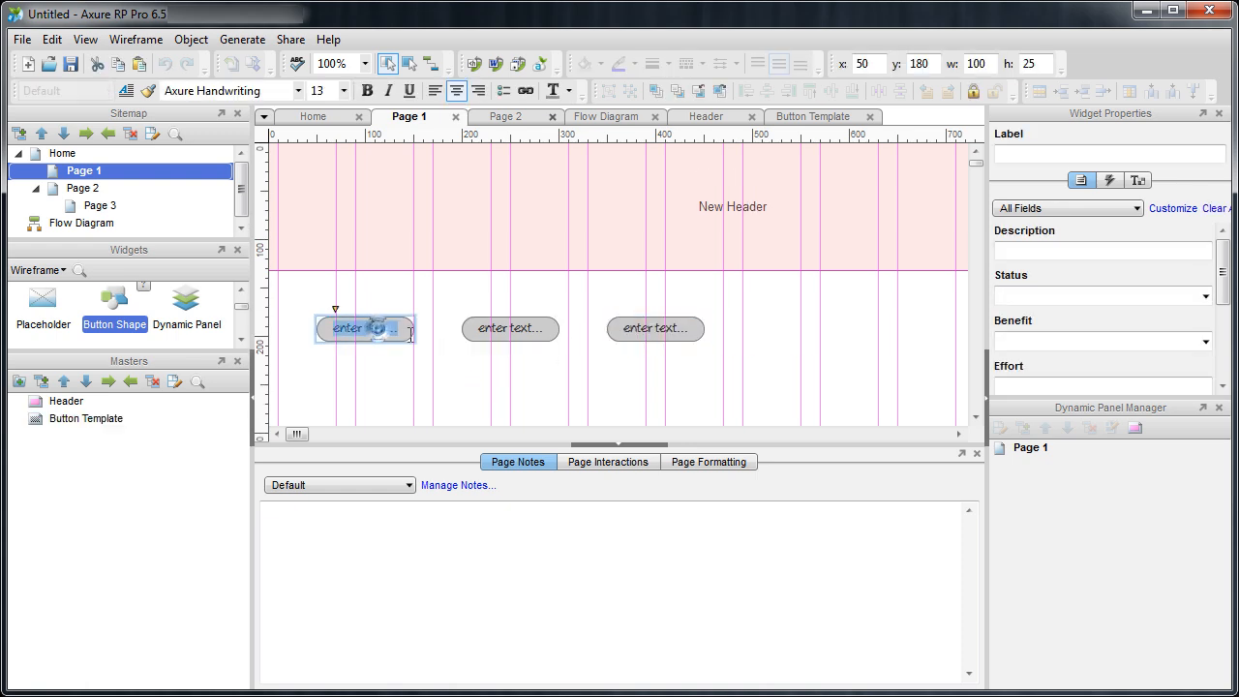
type("button 1")
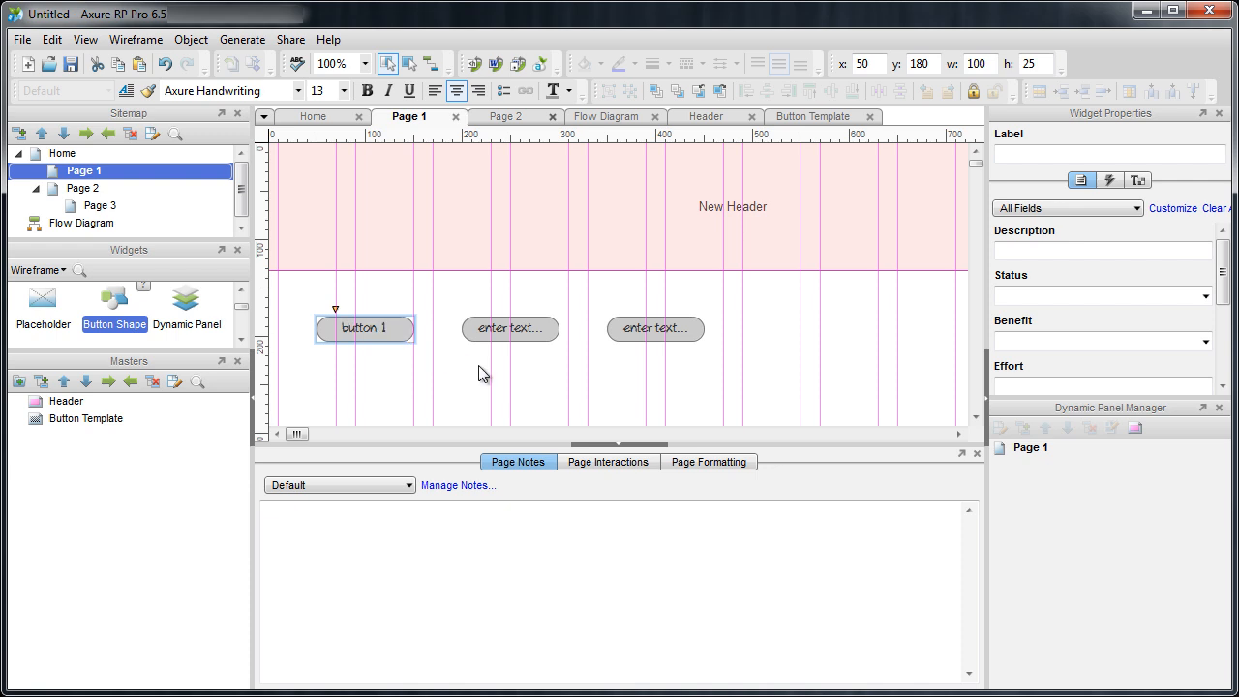
left_click(534, 361)
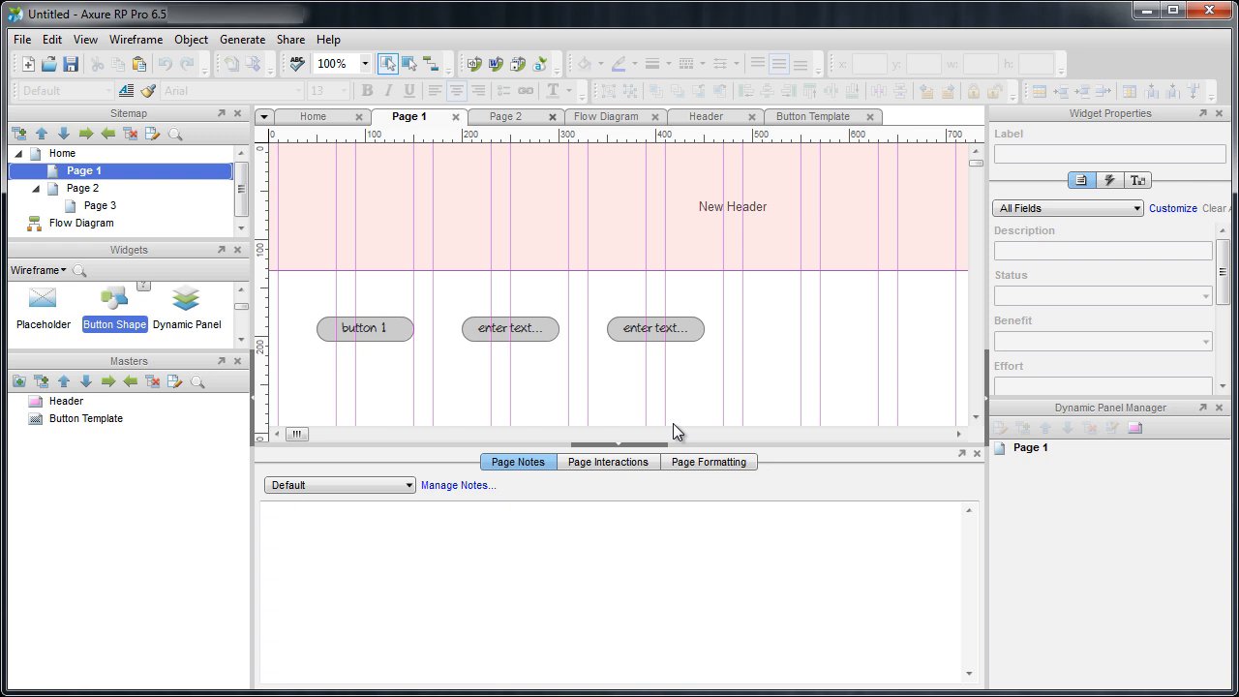
left_click(460, 630)
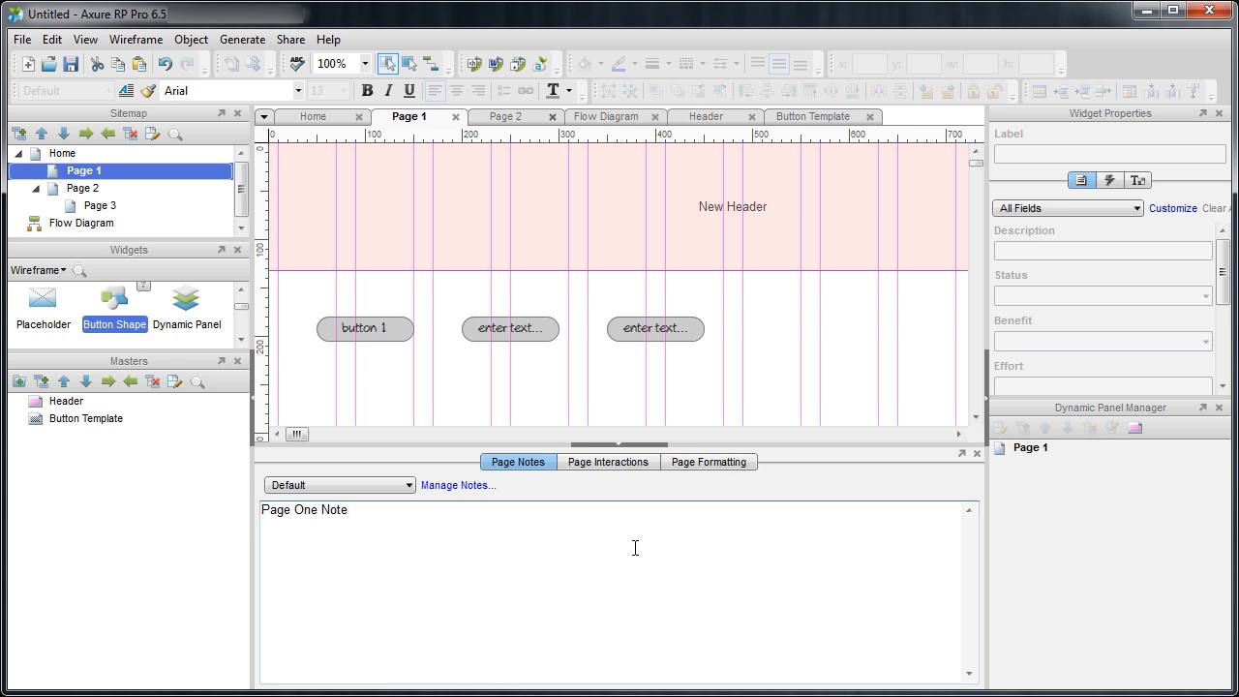
- Try center page alignment and a sketchiness of 100 on Page 1, restoring left alignment and sketchiness 0
left_click(697, 461)
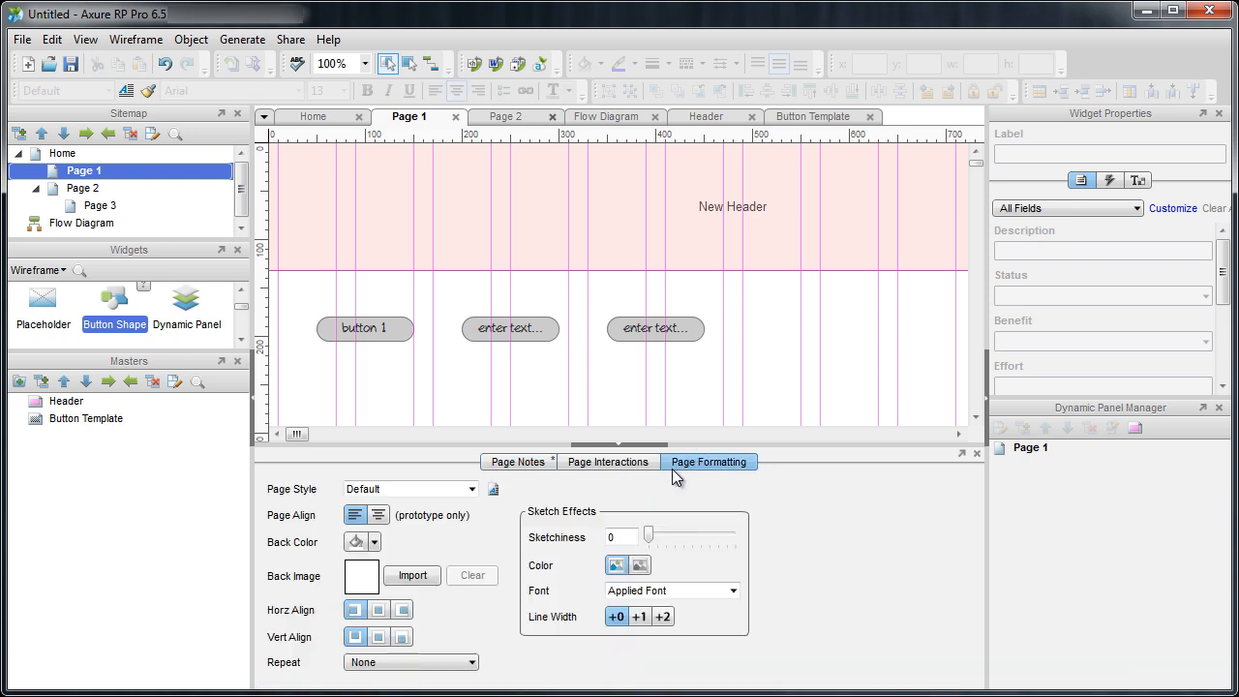
left_click(385, 522)
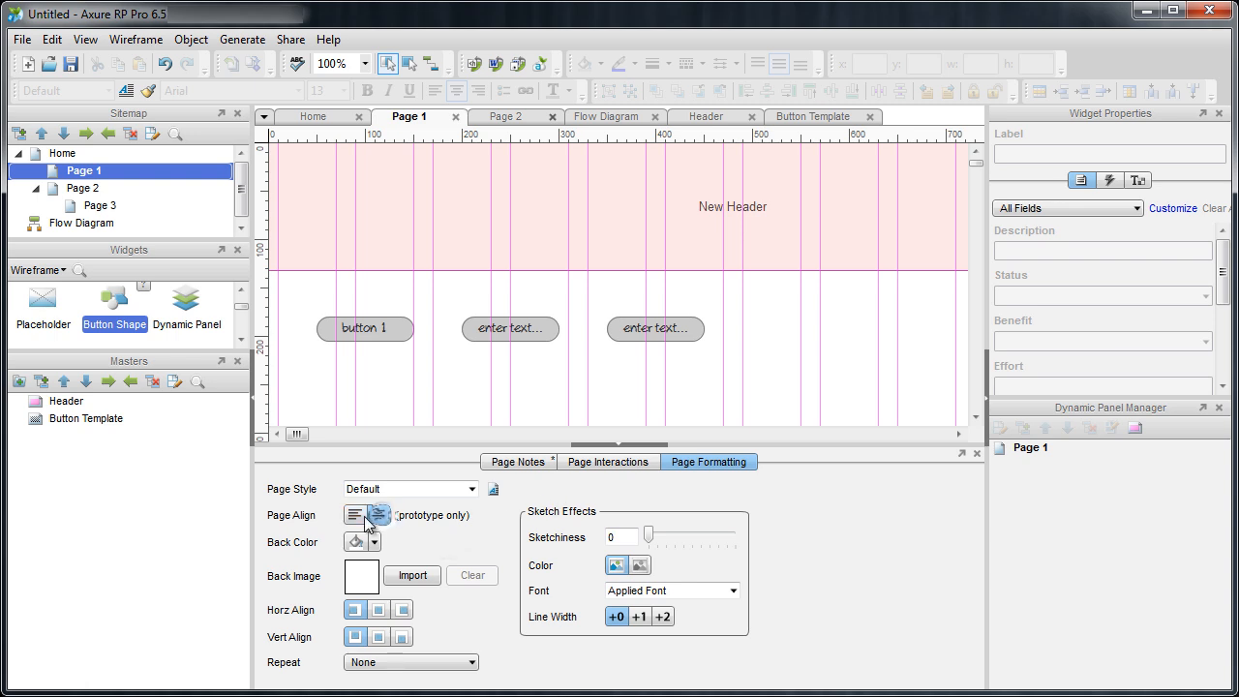
left_click(356, 521)
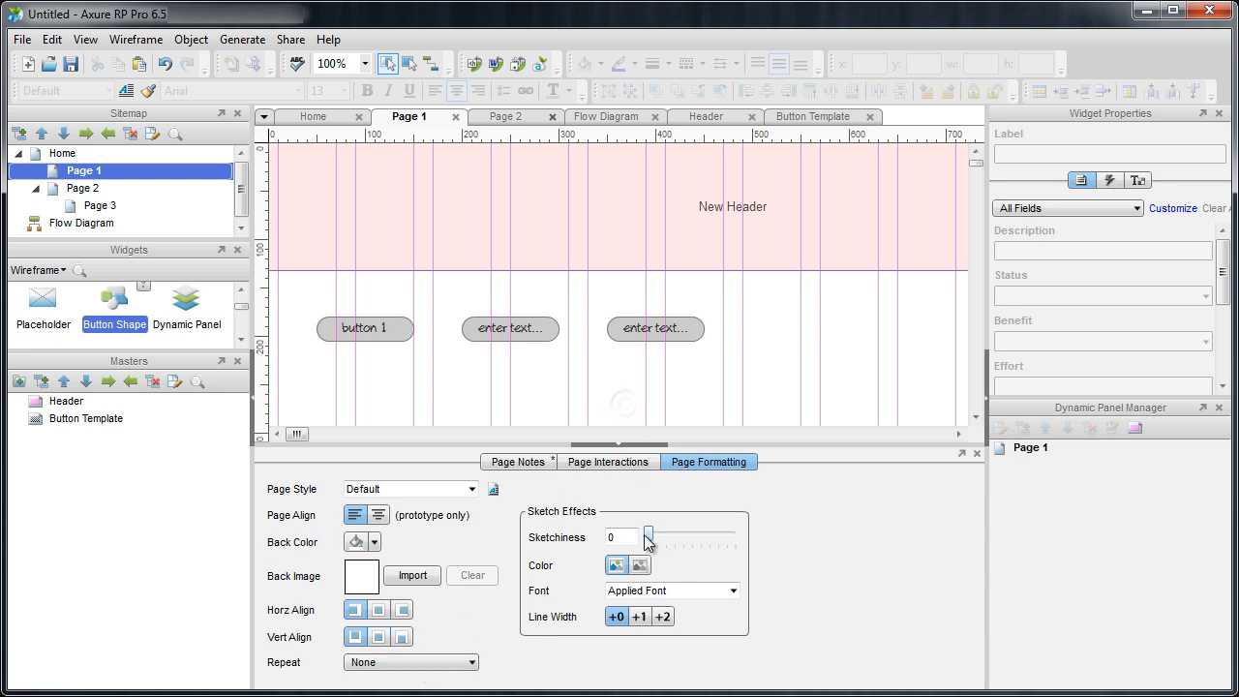
left_click_drag(649, 542, 738, 536)
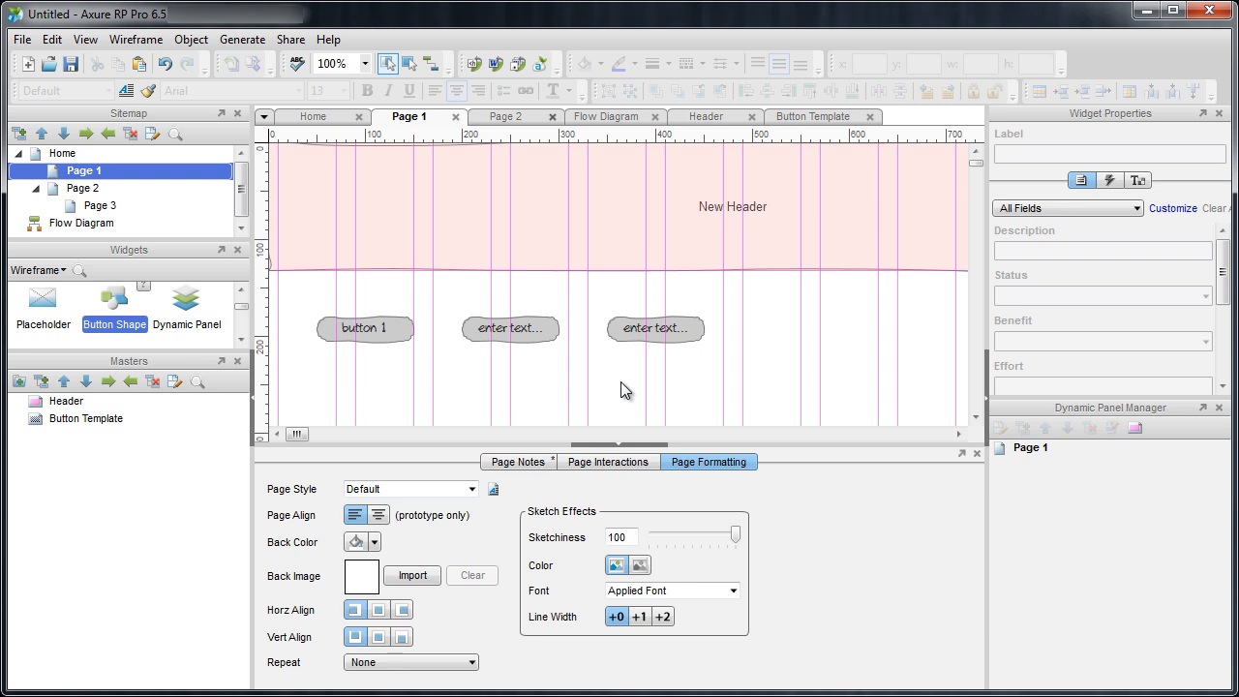
left_click_drag(736, 541, 647, 539)
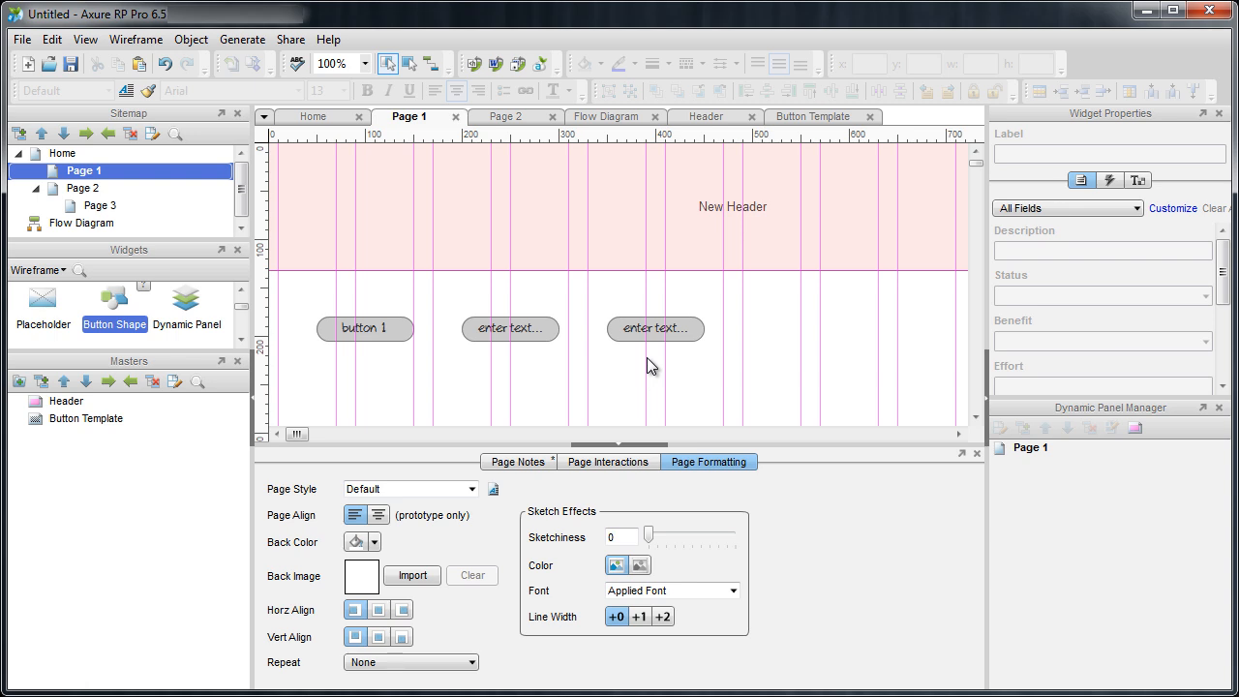
- Open the prototype generation settings, try the options for opening the output and choose Internet Explorer
left_click(241, 45)
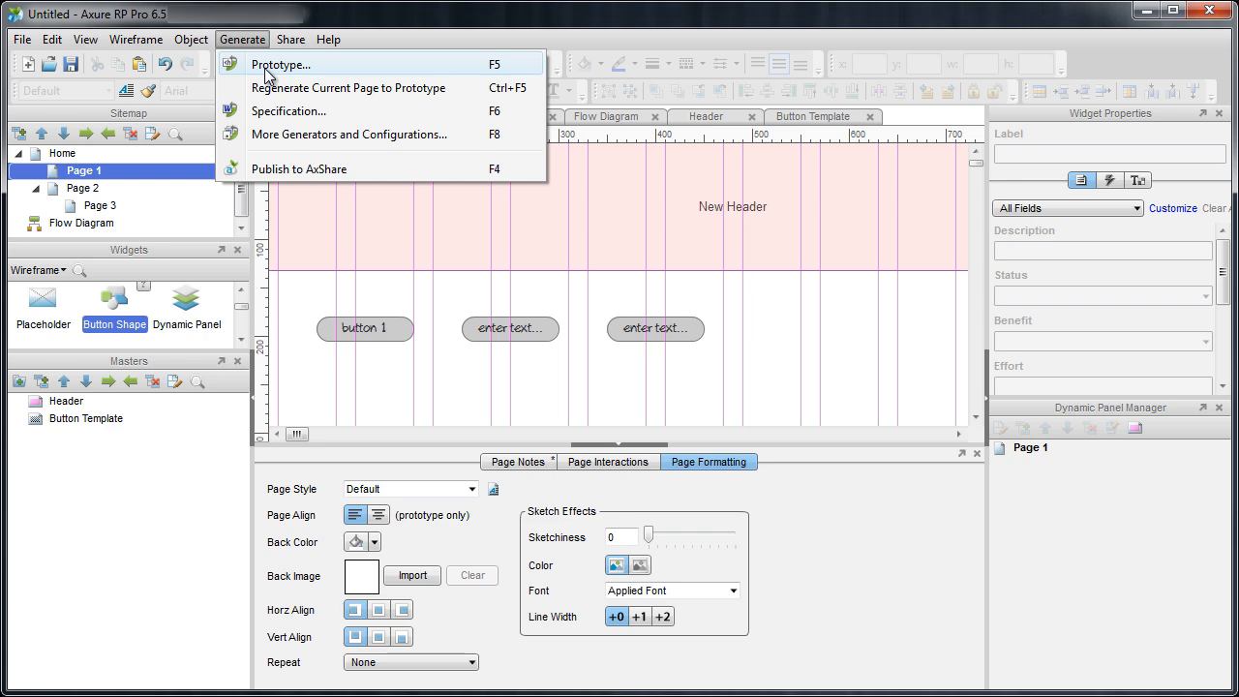
left_click(264, 68)
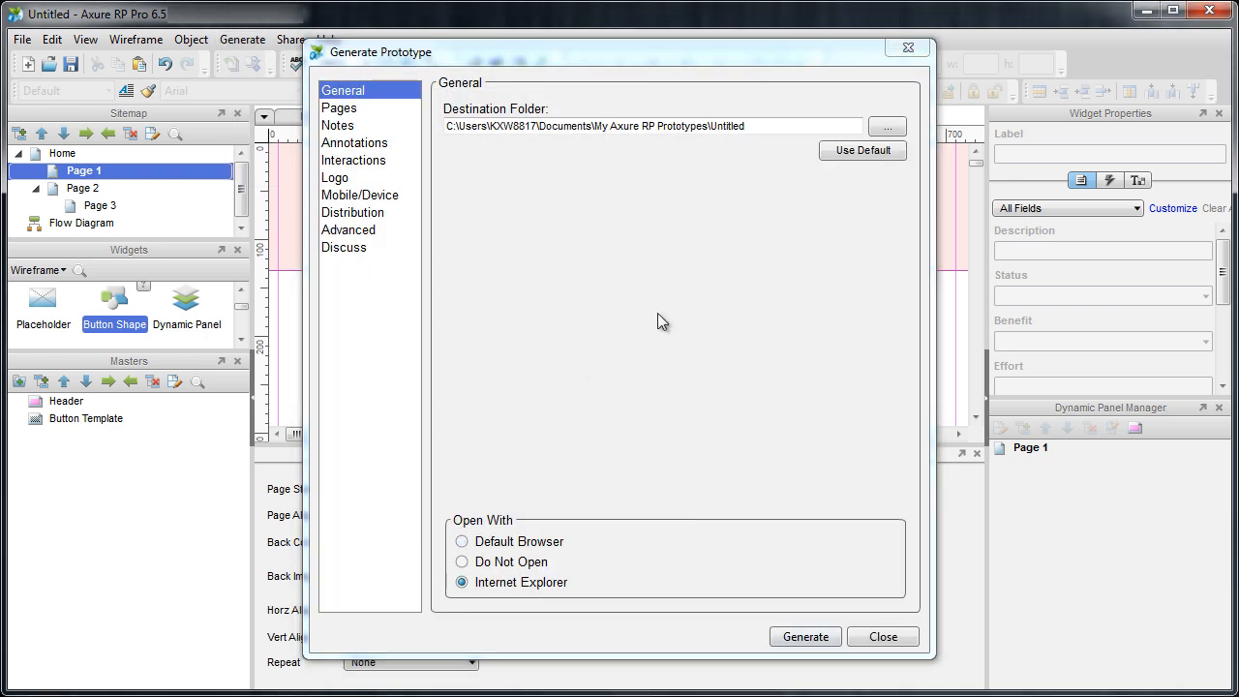
left_click(771, 125)
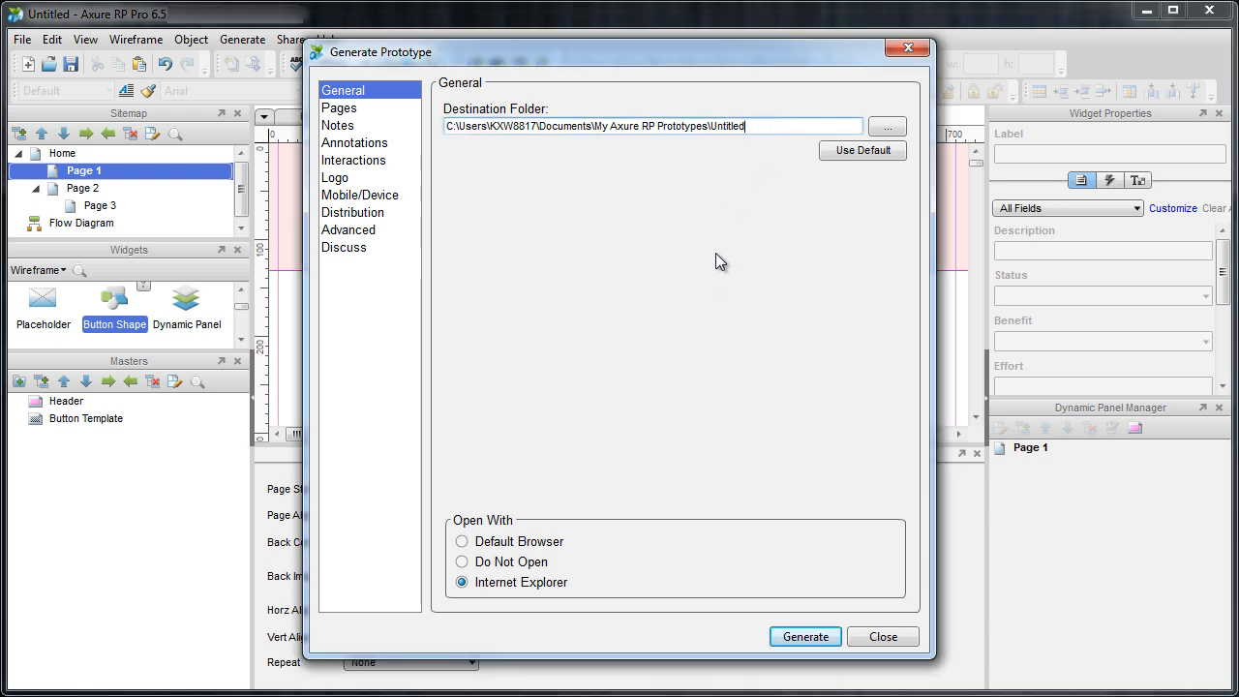
left_click(544, 543)
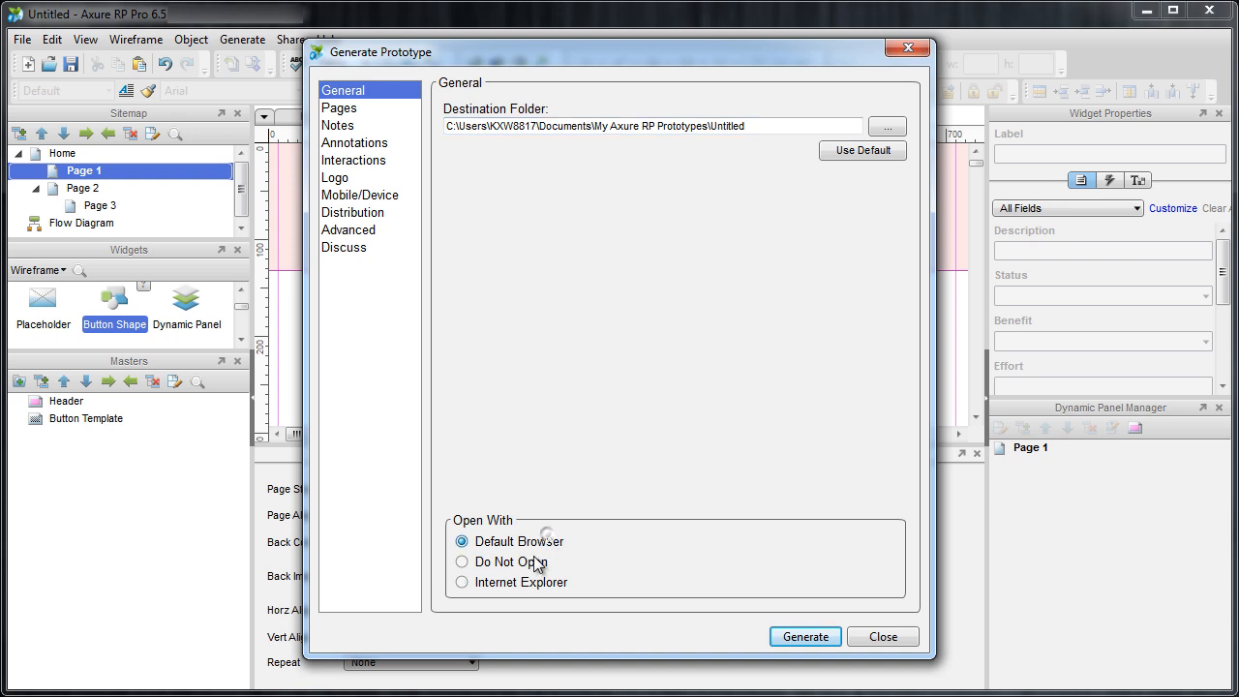
left_click(537, 564)
left_click(523, 585)
- Review the Pages, Notes, Annotations, Interactions and Logo settings for the prototype and return to the General settings
left_click(356, 108)
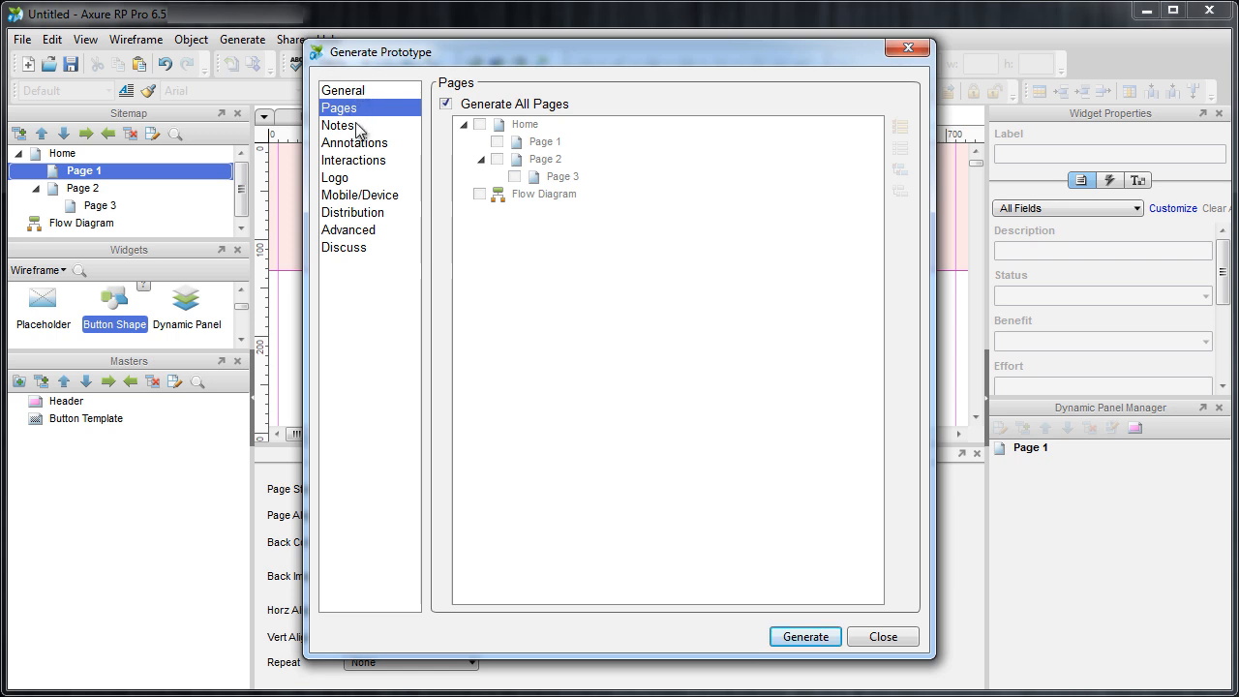
left_click(358, 129)
left_click(355, 144)
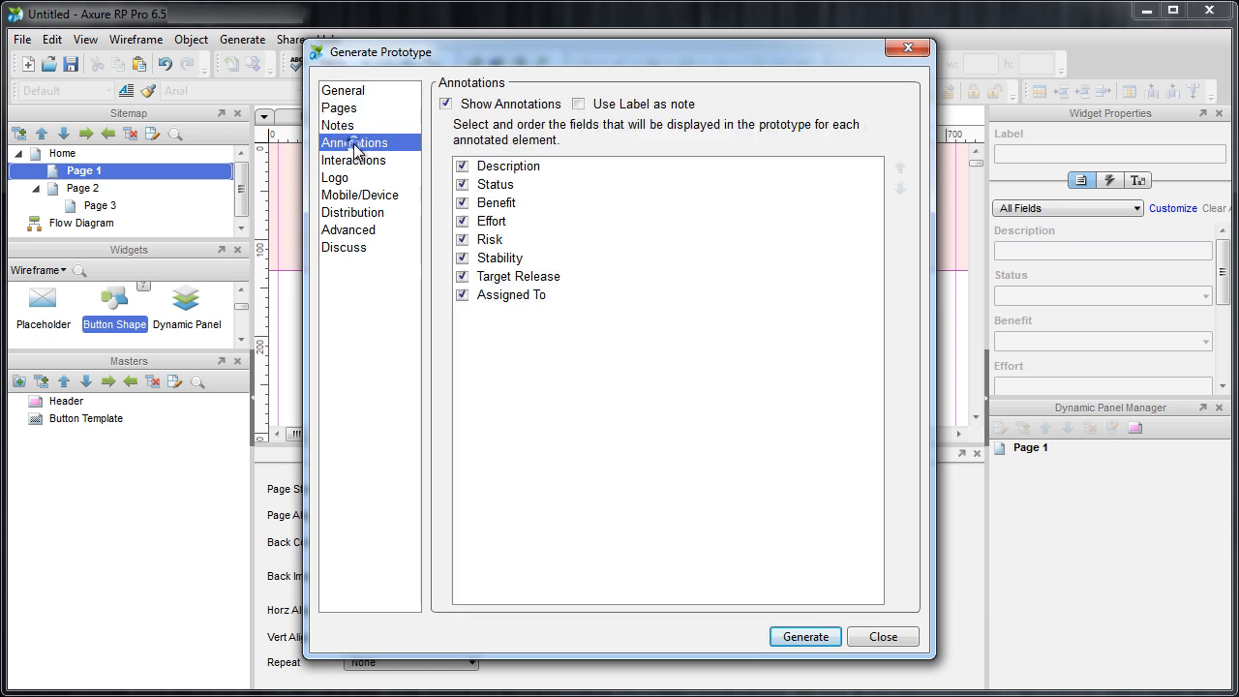
left_click(366, 162)
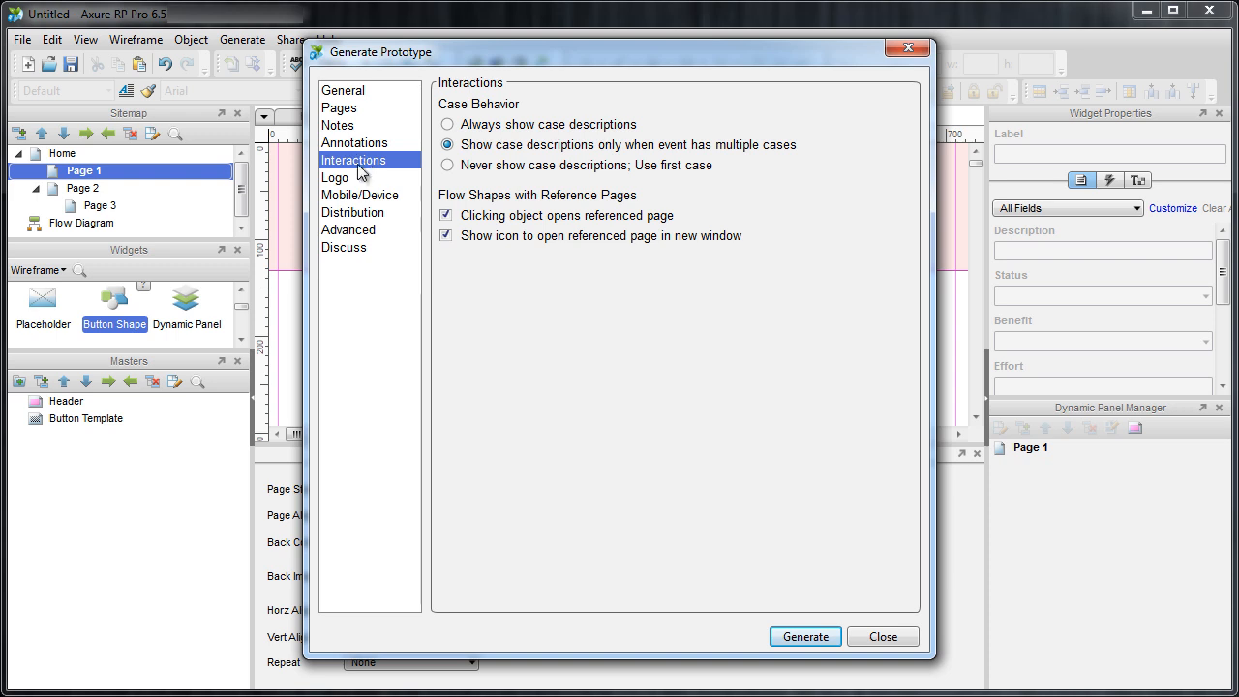
left_click(353, 181)
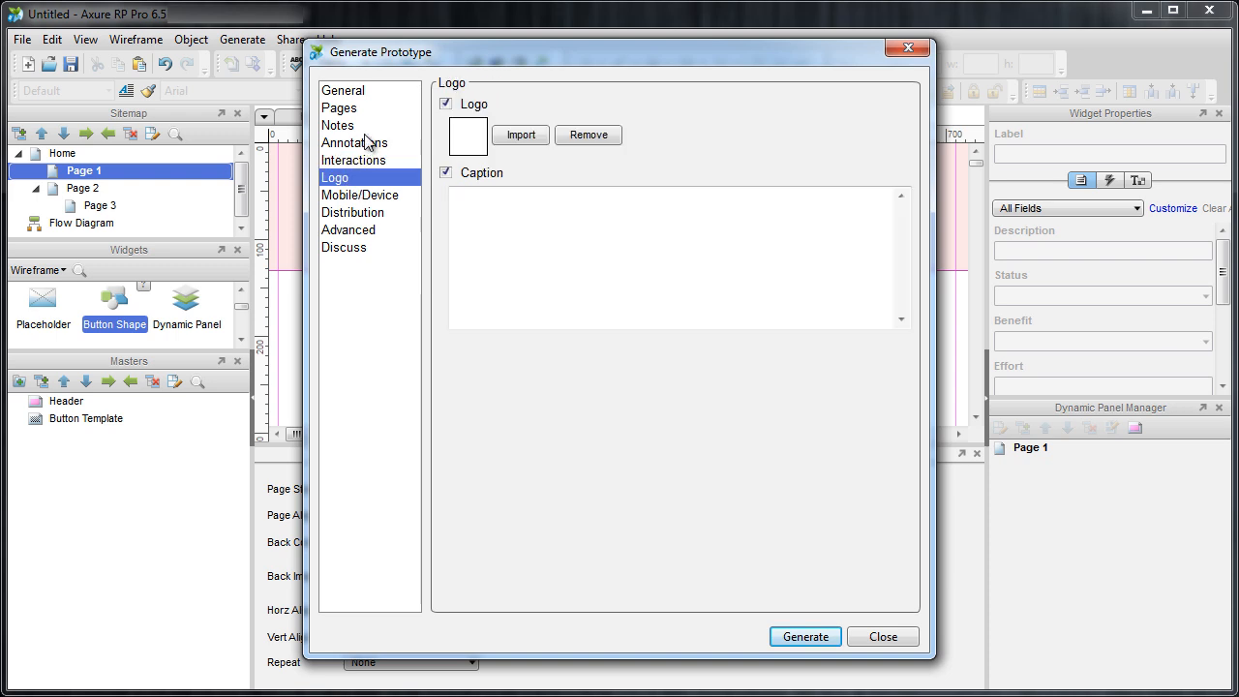
left_click(367, 93)
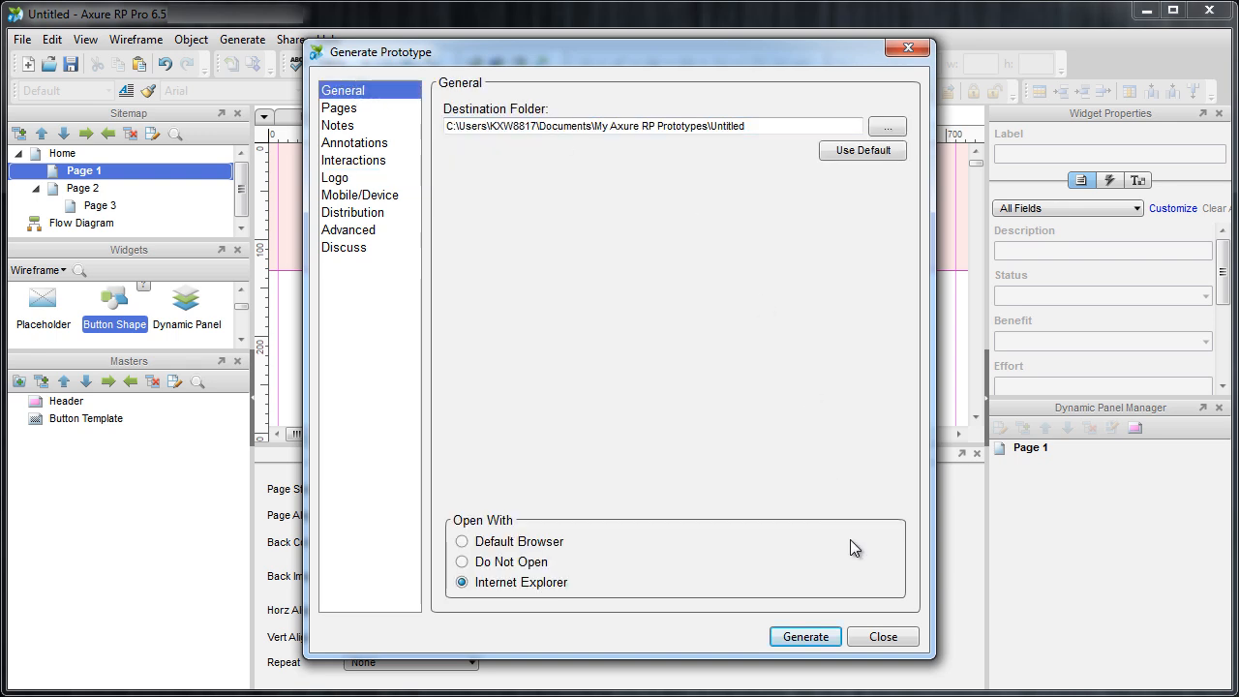
- Generate the prototype and view Page 1, Page 2, Page 3 and the Flow Diagram in Internet Explorer
left_click(823, 639)
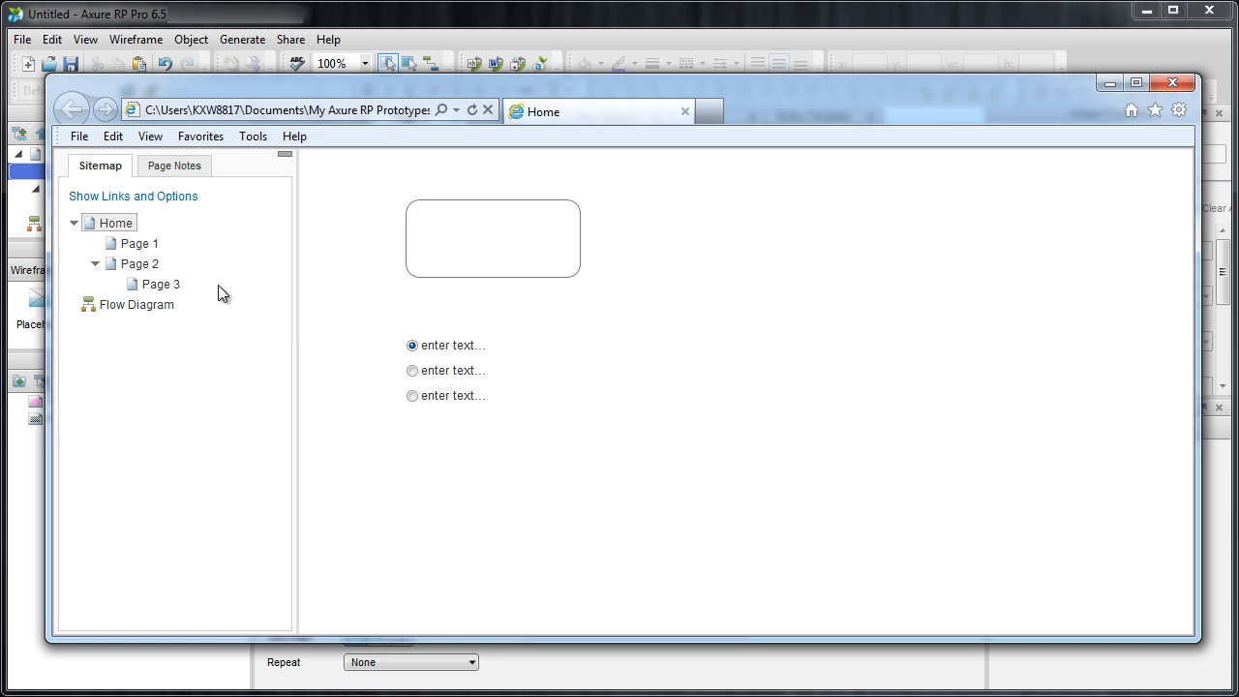
left_click(142, 244)
left_click(143, 264)
left_click(161, 283)
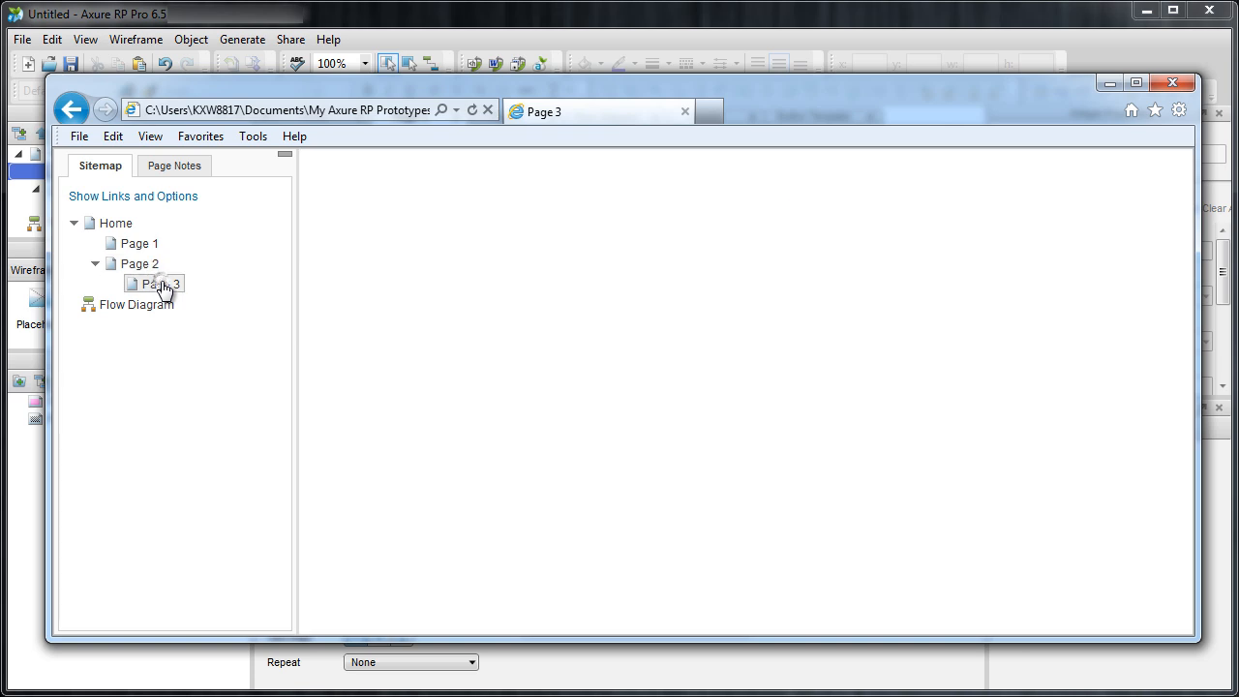
left_click(145, 306)
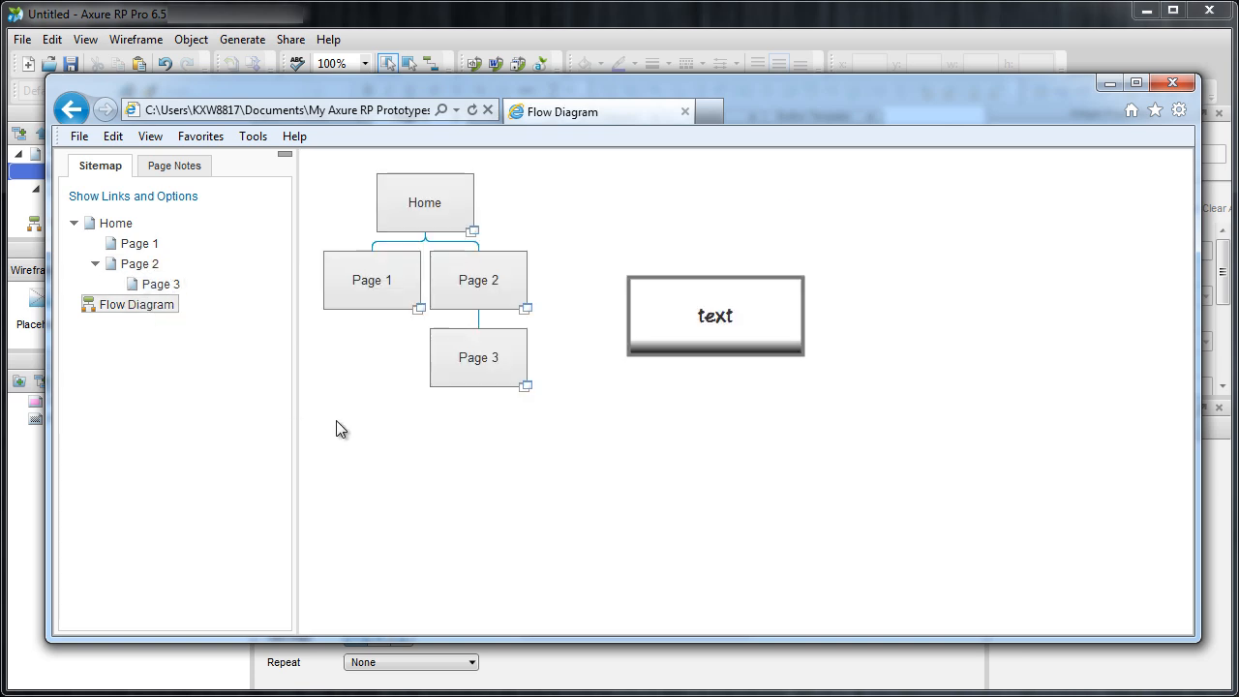
- View the Home page through the flow diagram, read the page notes of Page 1 in the prototype, and return to Axure RP
left_click(426, 213)
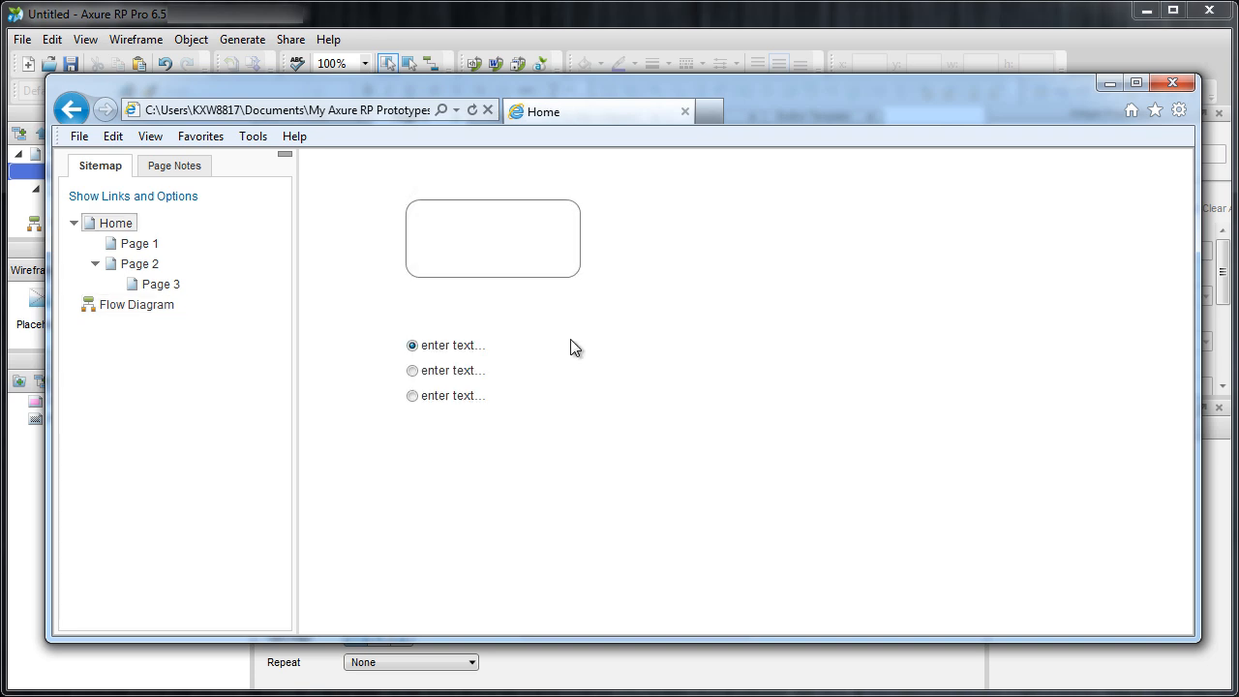
left_click(147, 247)
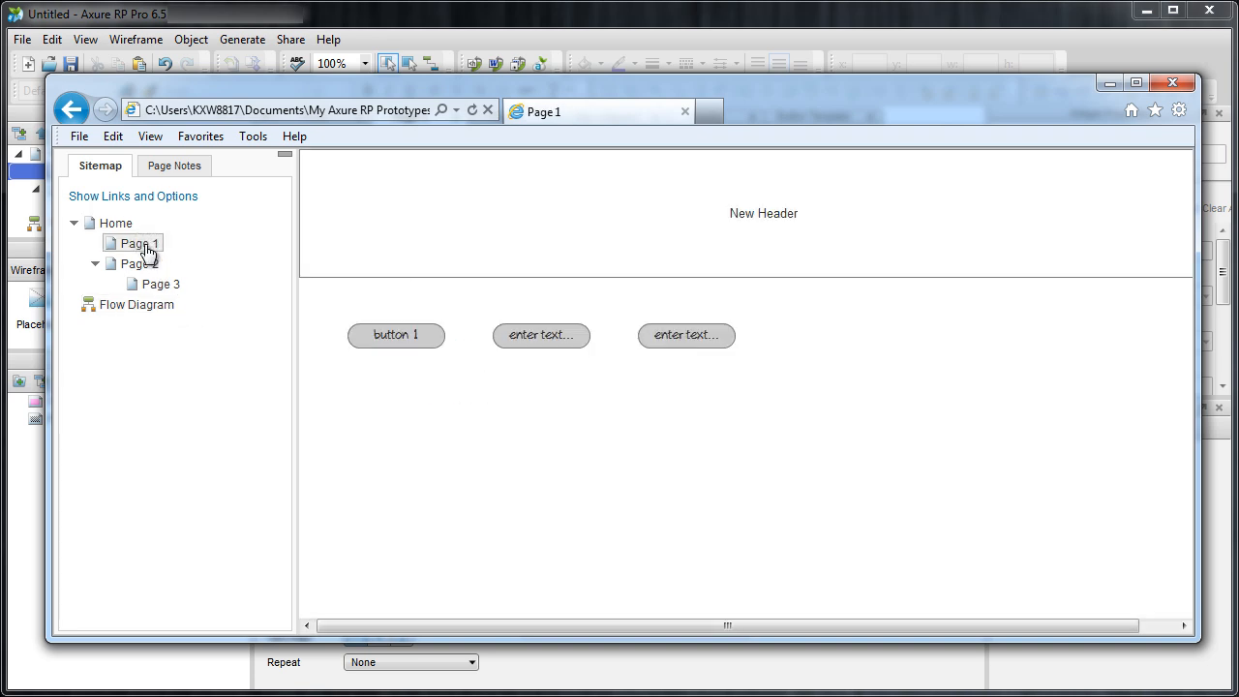
left_click(171, 171)
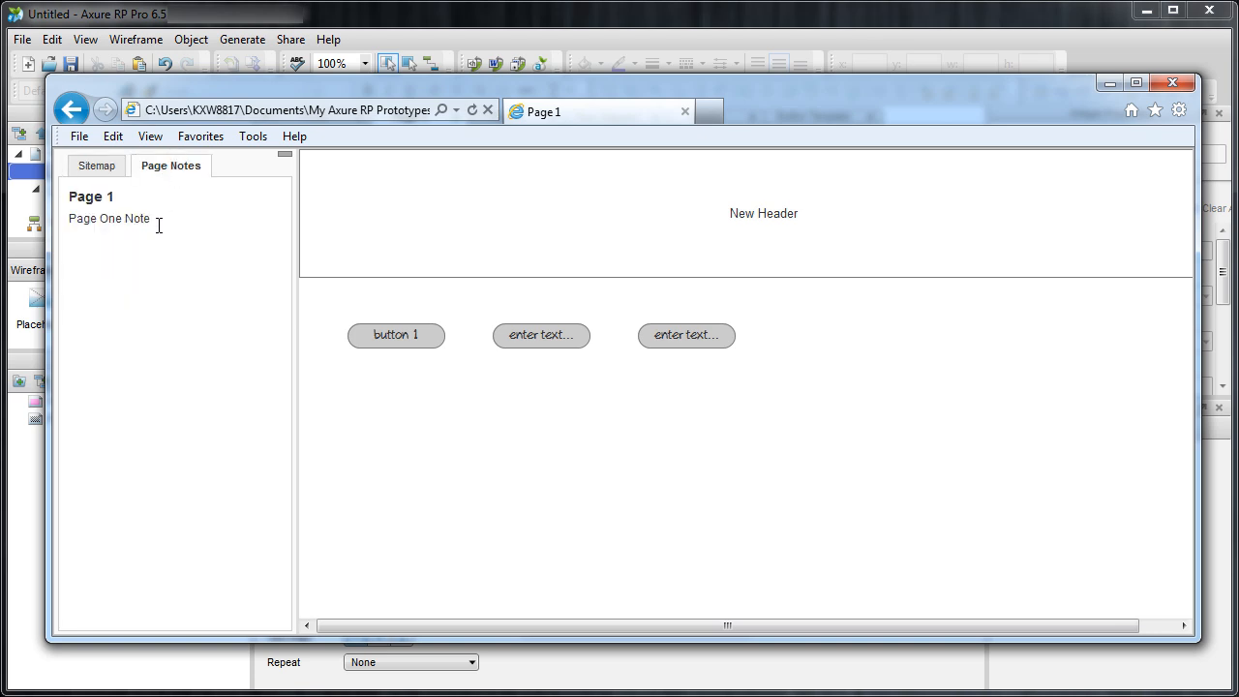
left_click_drag(157, 219, 77, 216)
left_click(175, 223)
left_click(1112, 86)
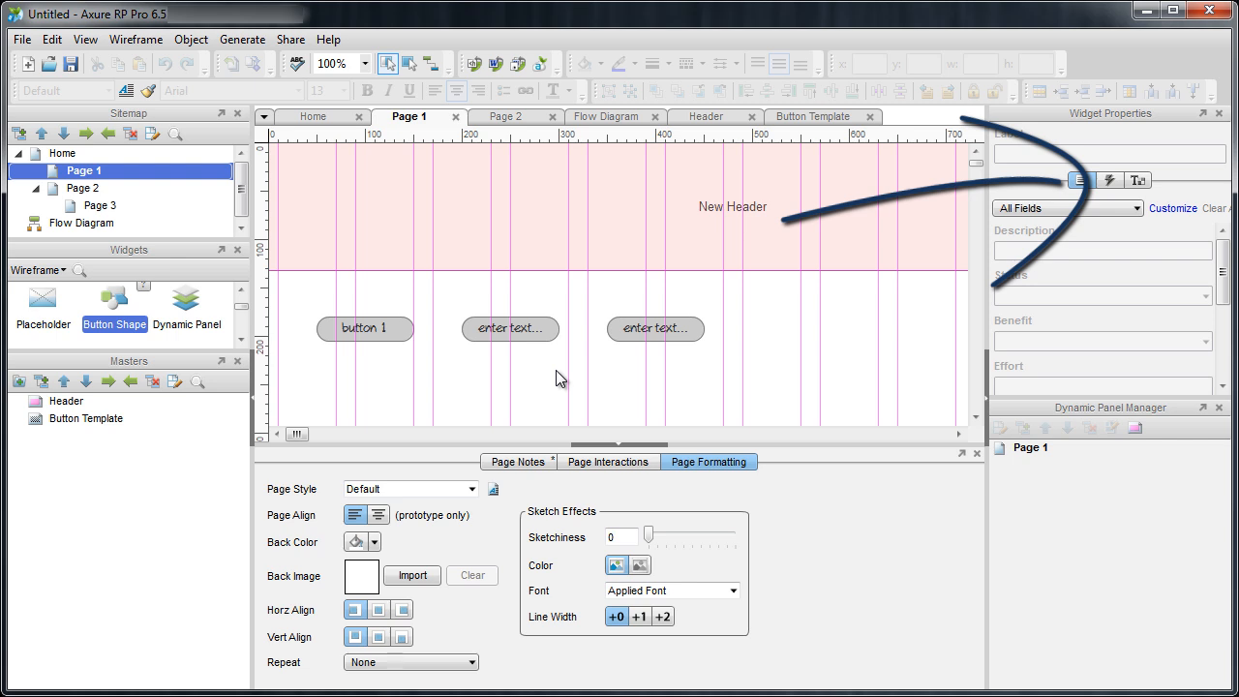
- Open the Header master and add a button shape on the header's lower edge at about x 90, y 107, with text and label Home
left_click(1110, 182)
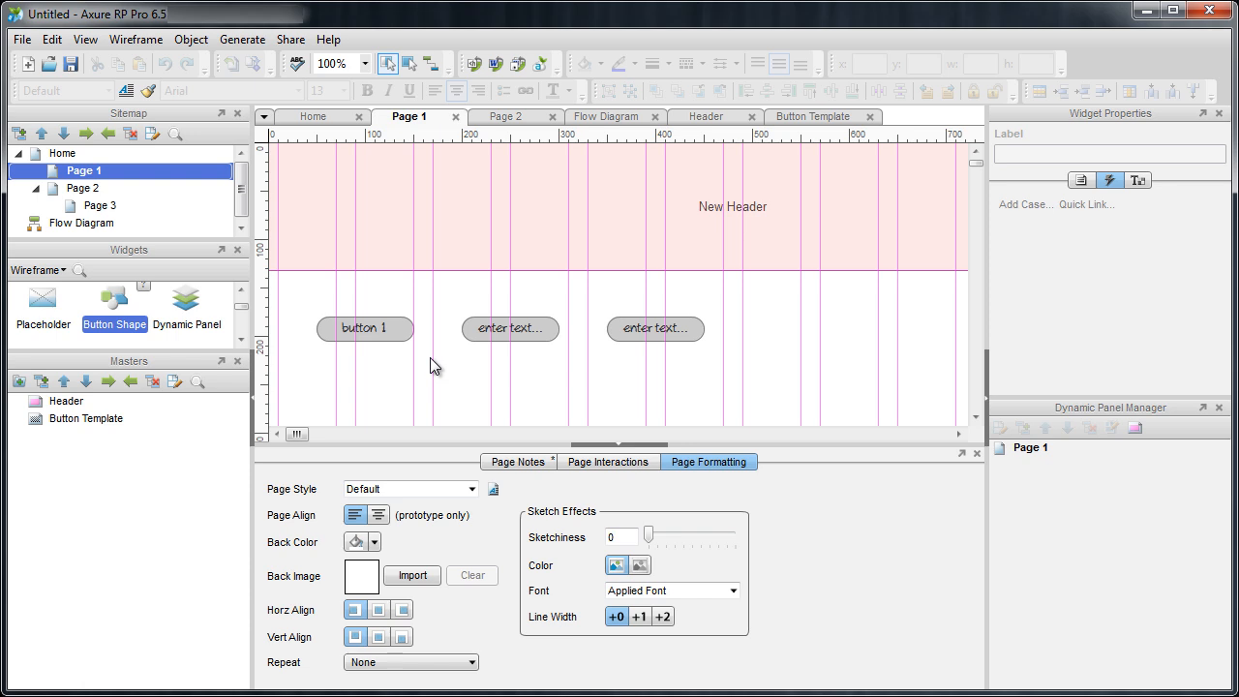
mouse_move(142, 400)
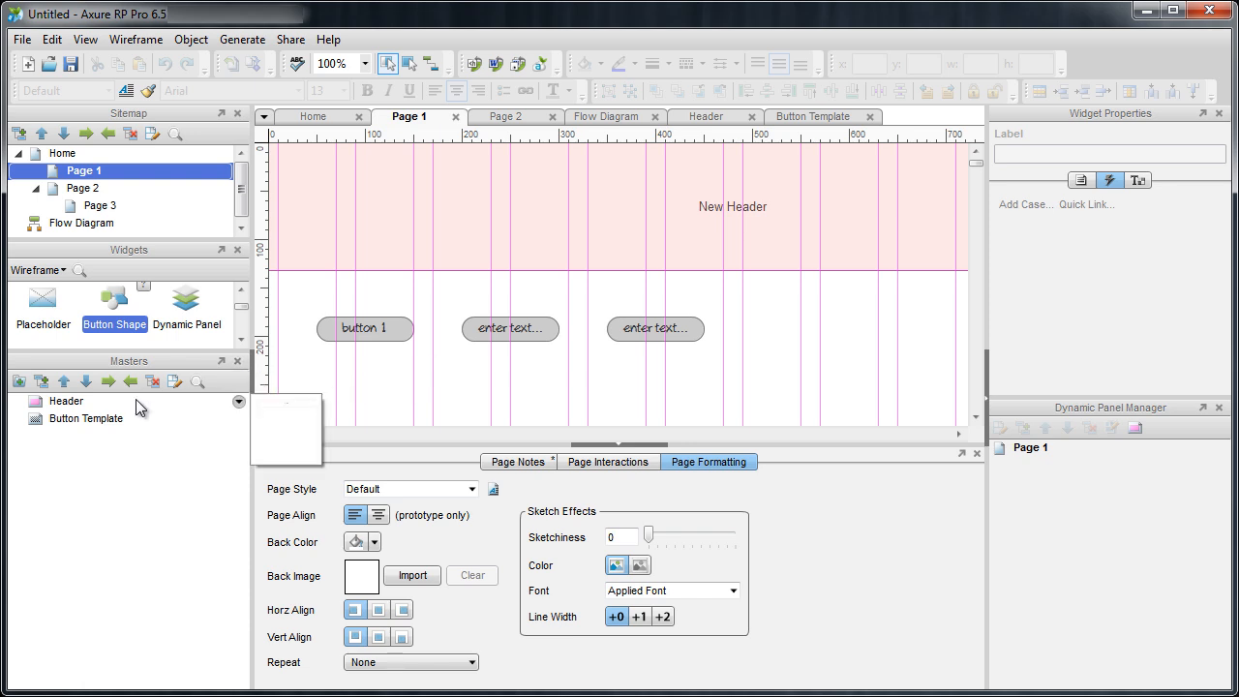
double_click(137, 399)
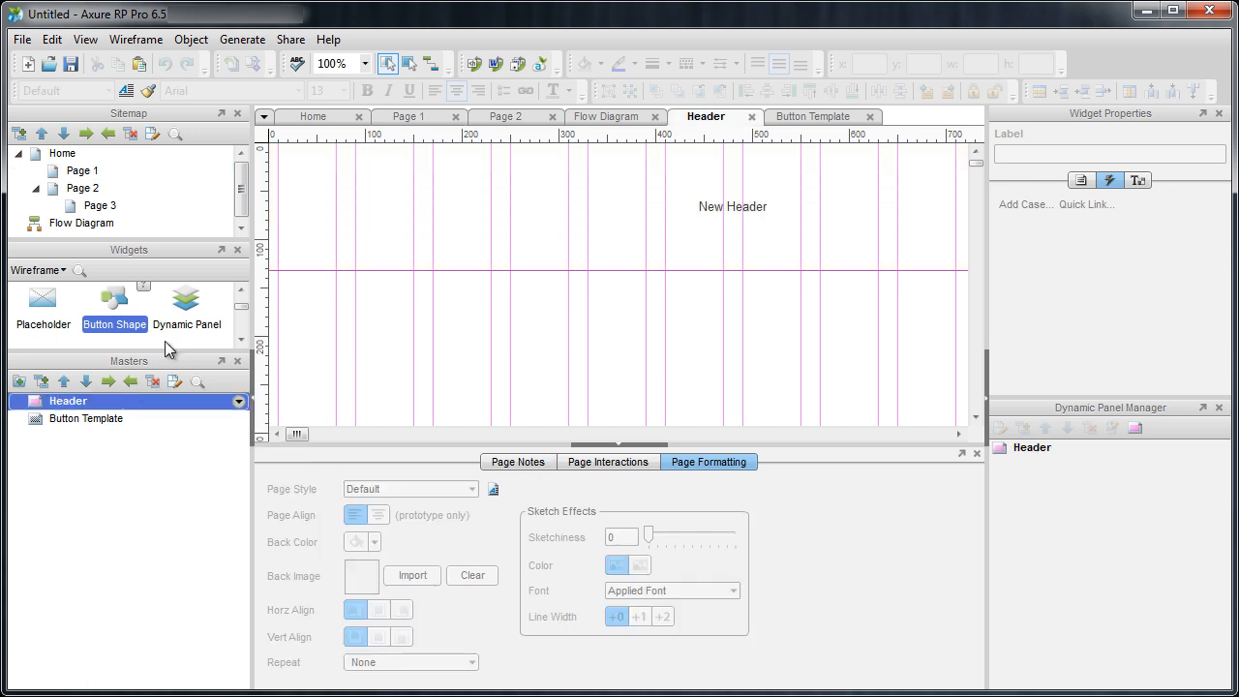
left_click_drag(116, 300, 356, 254)
double_click(409, 259)
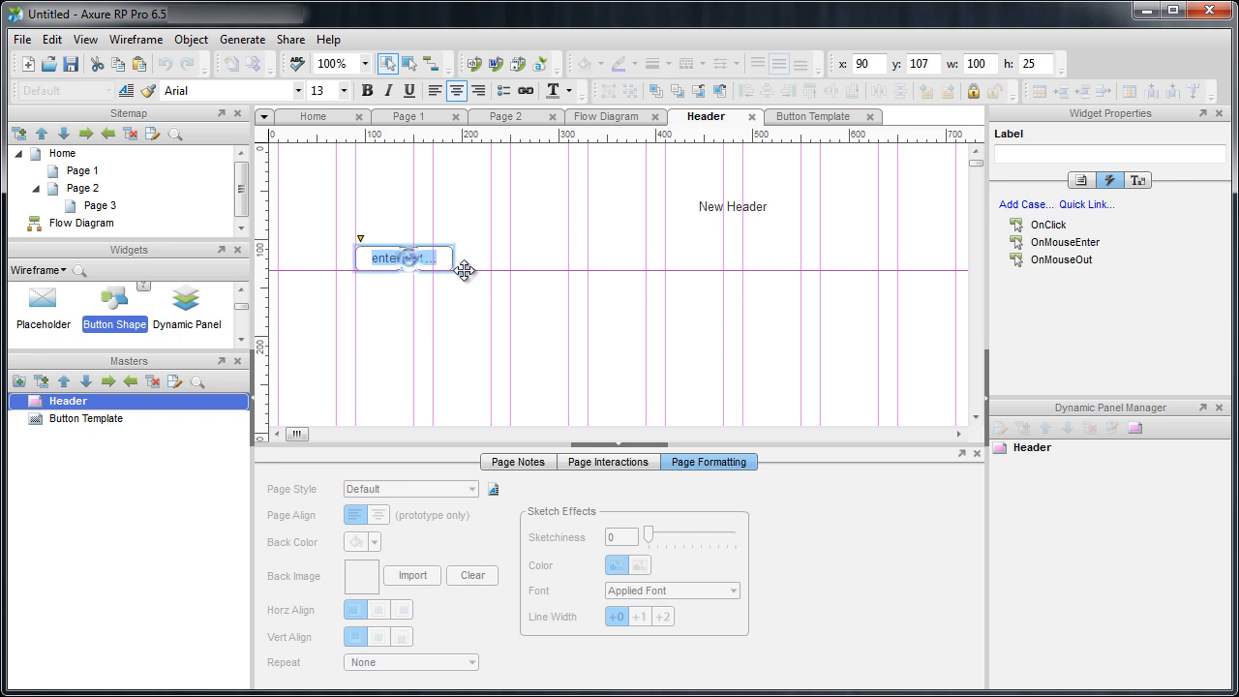
type("Home")
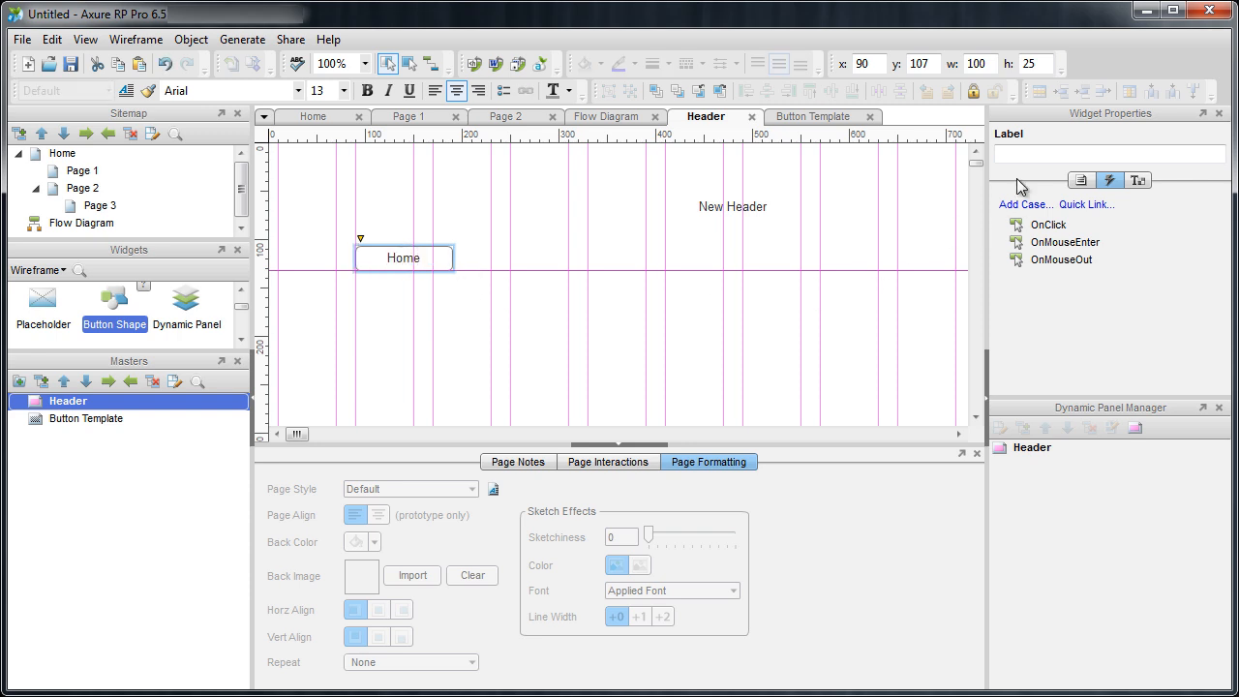
left_click(1016, 158)
type("Home")
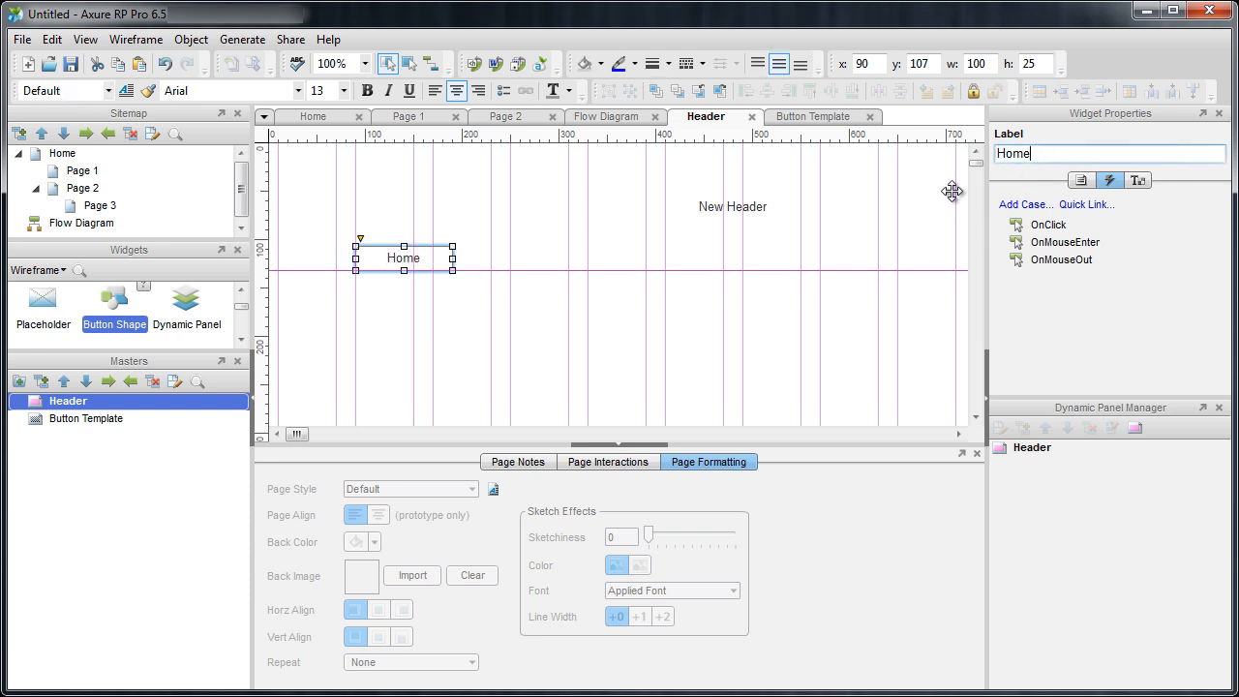
- Add a second button shape beside the Home button at about x 230, y 107, with text and label Page1
left_click(603, 308)
left_click_drag(111, 301, 494, 254)
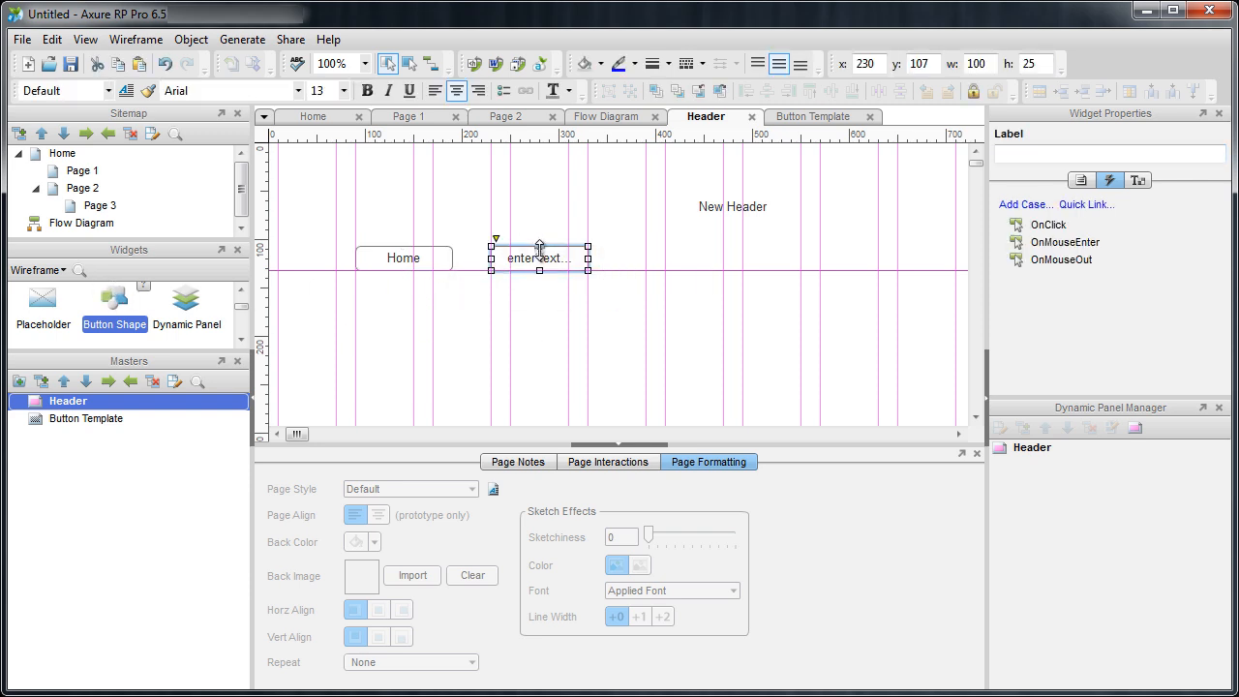
double_click(542, 257)
type("Pa")
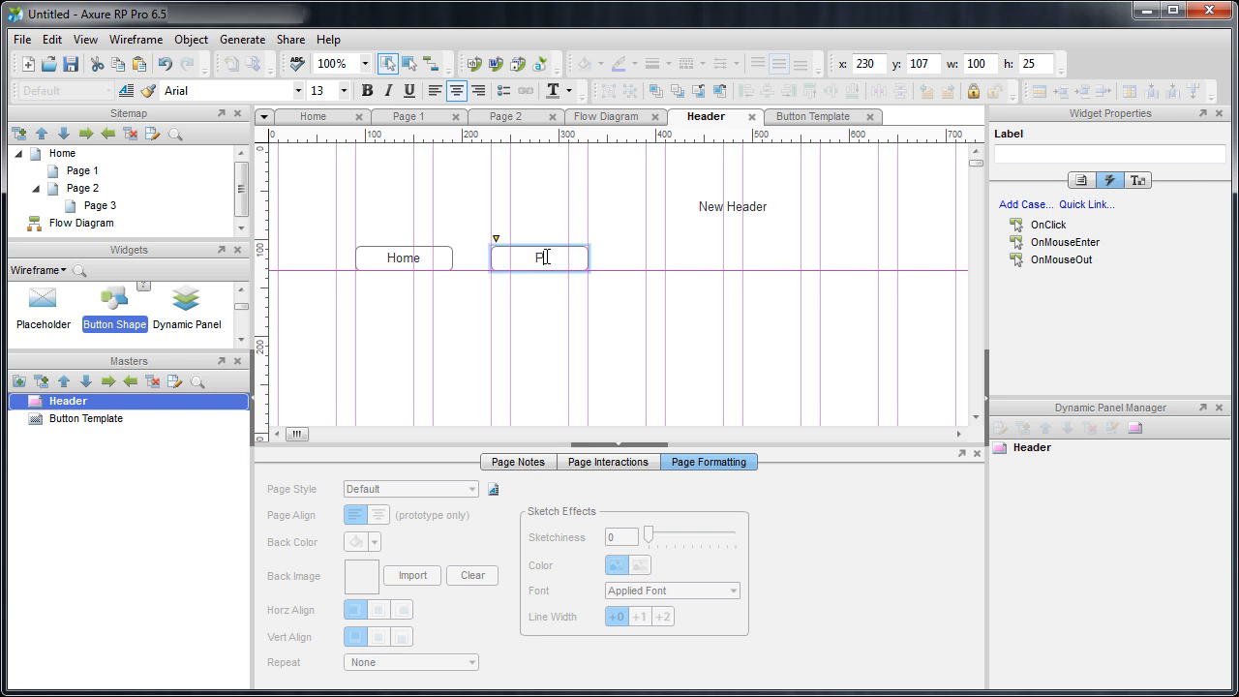
type("ge1")
left_click(1158, 156)
type("Page1")
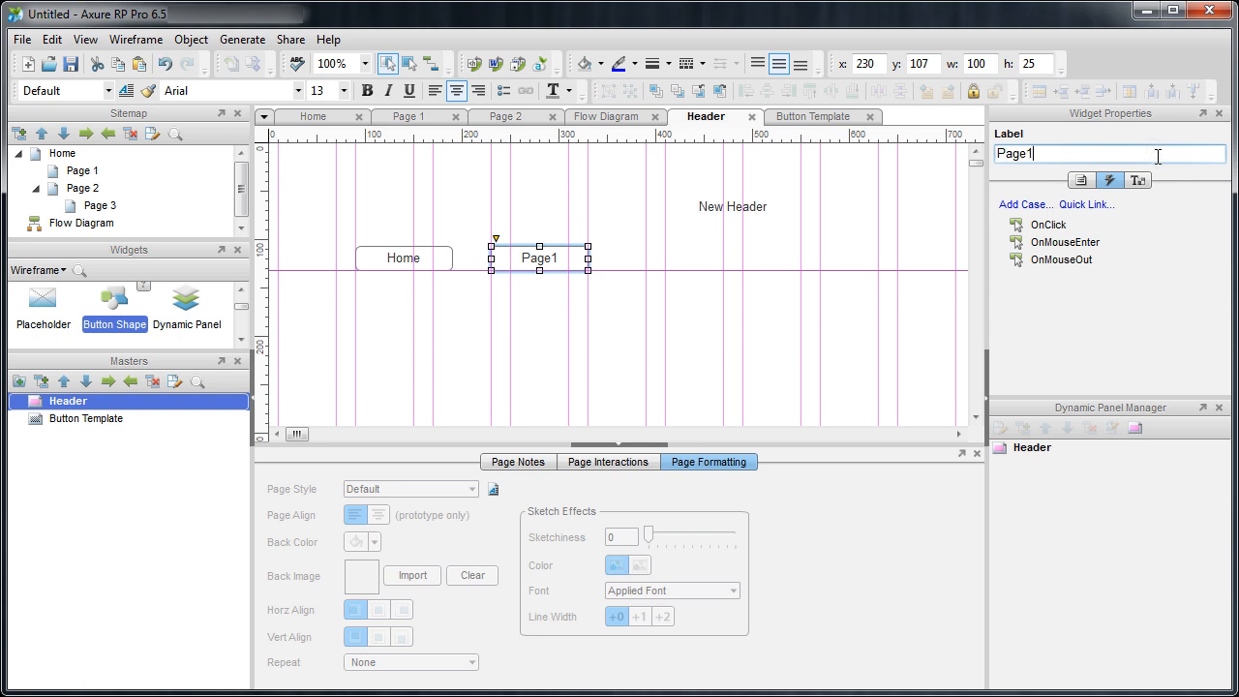
- Add a third button shape at about x 390, y 107 in the header, with the text Page 2 and the label Page2
left_click(507, 340)
left_click_drag(121, 314, 721, 258)
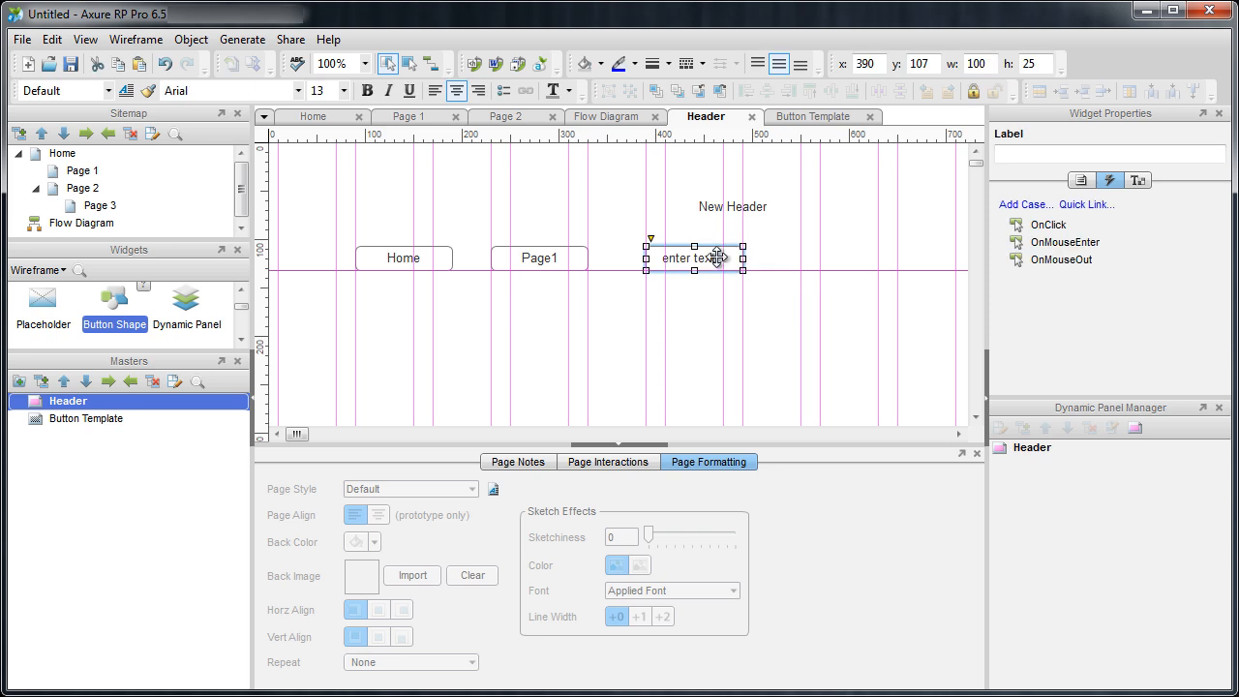
double_click(720, 257)
type("Page 2")
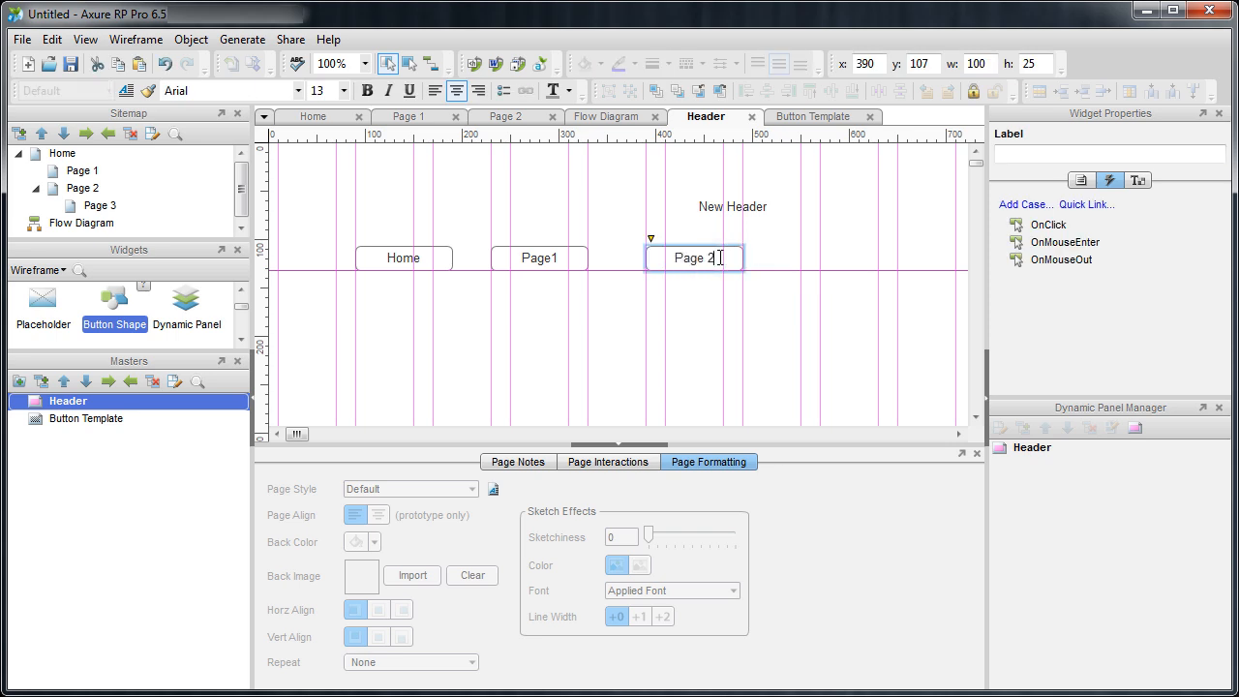
left_click(1154, 151)
type("Page2")
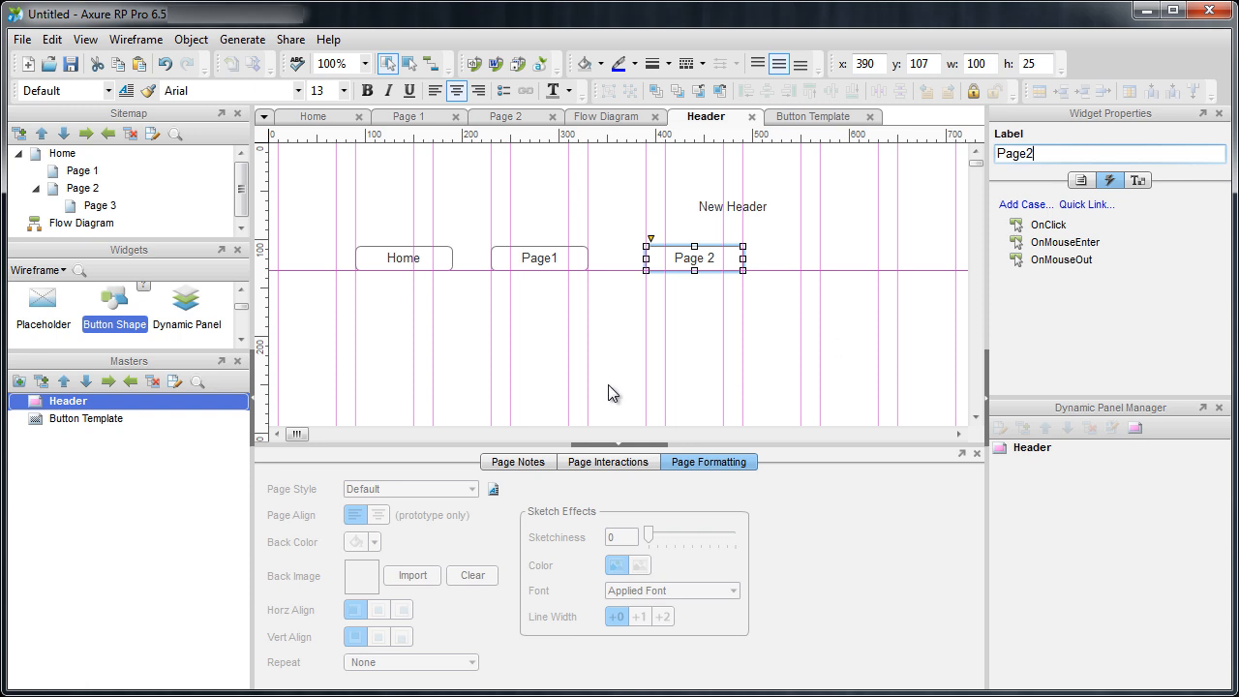
key("Return")
left_click(554, 352)
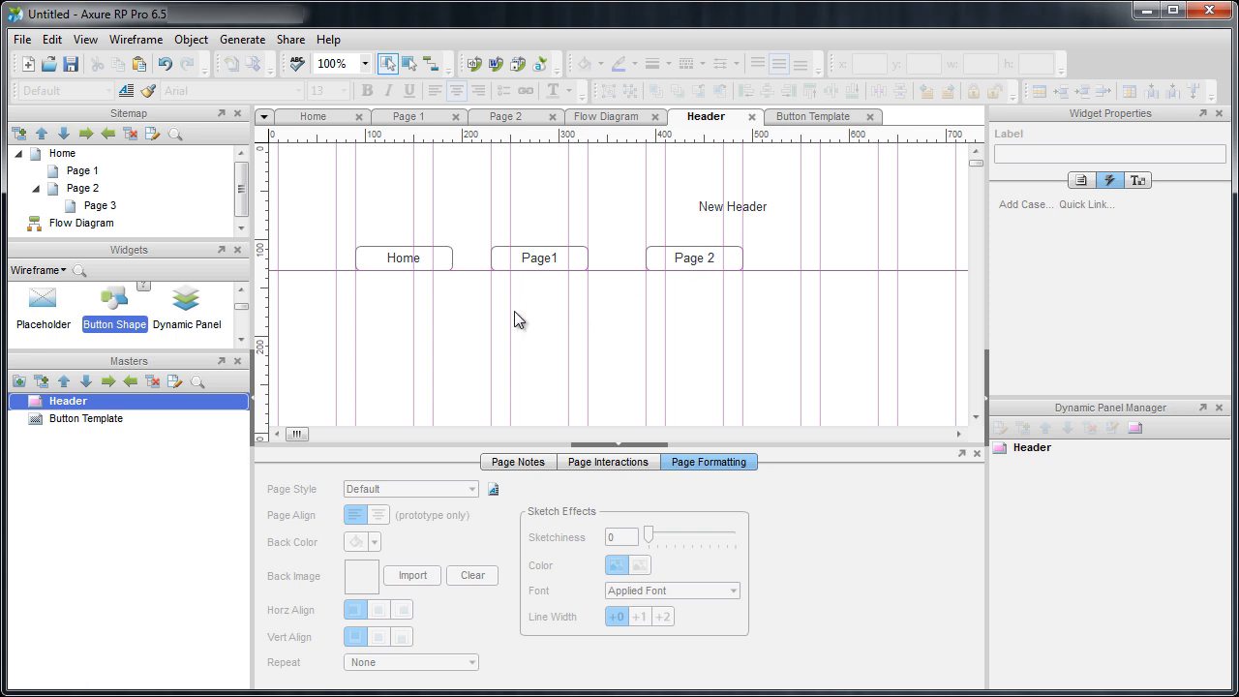
- Give the header's Home button a quick link to the Home page of the design
left_click(429, 256)
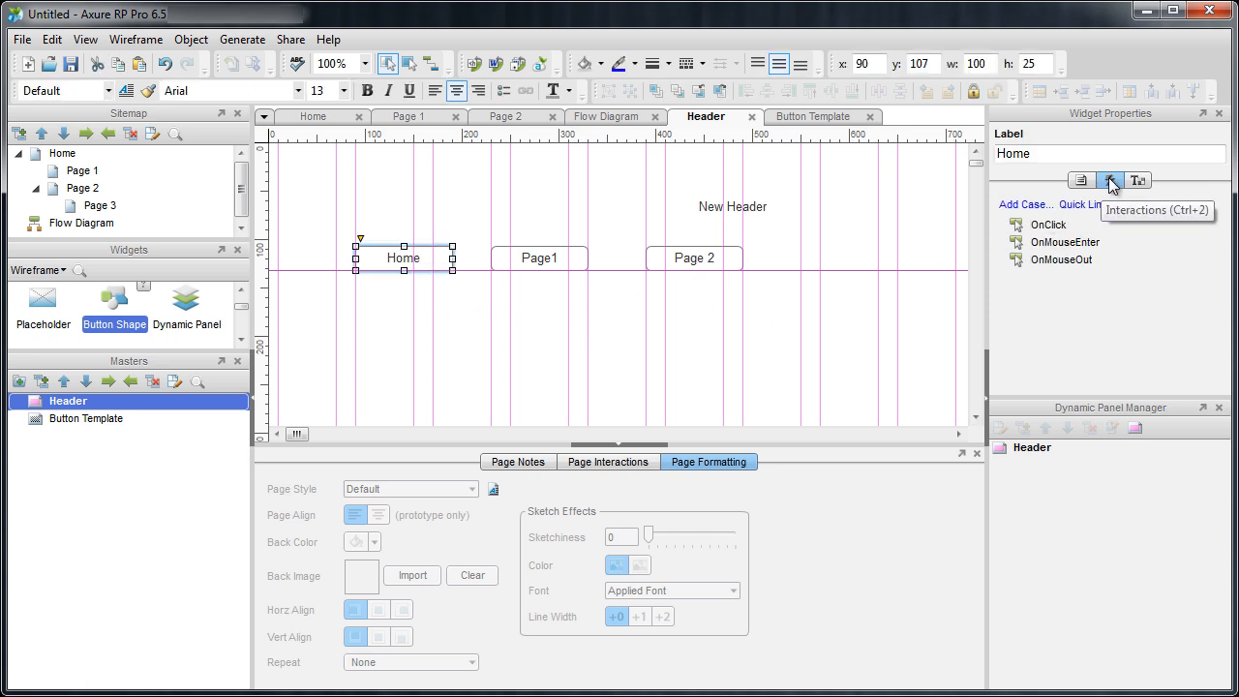
left_click(1088, 204)
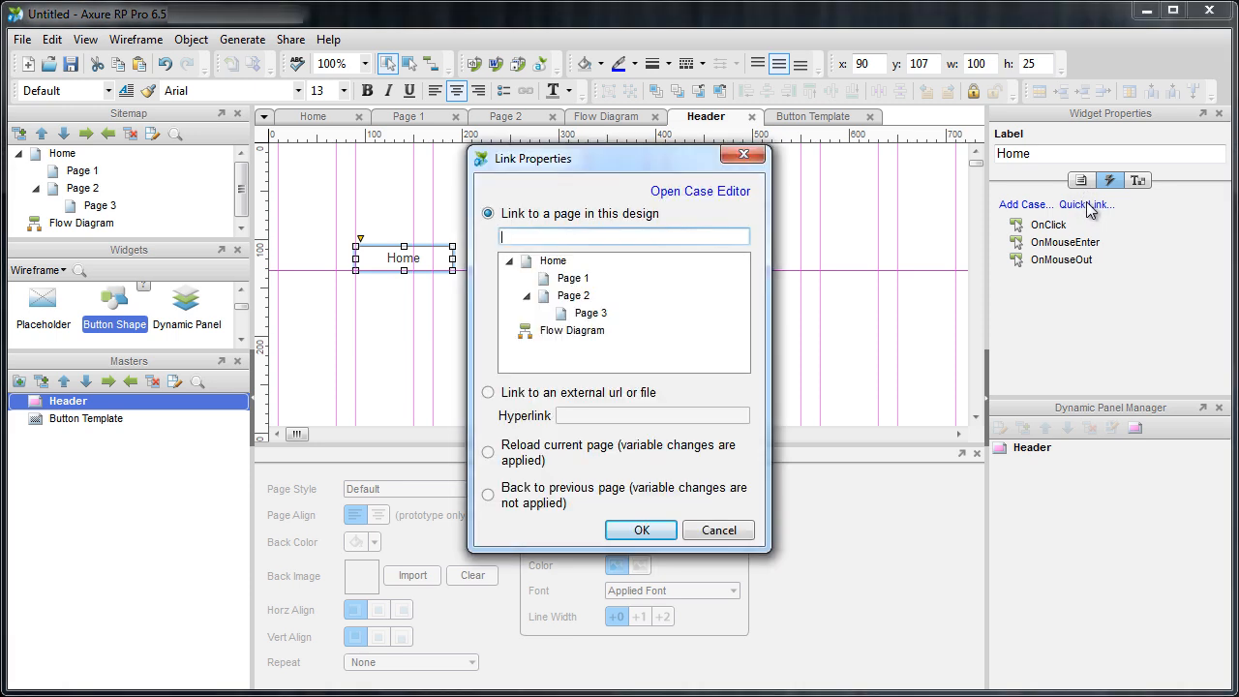
left_click(559, 261)
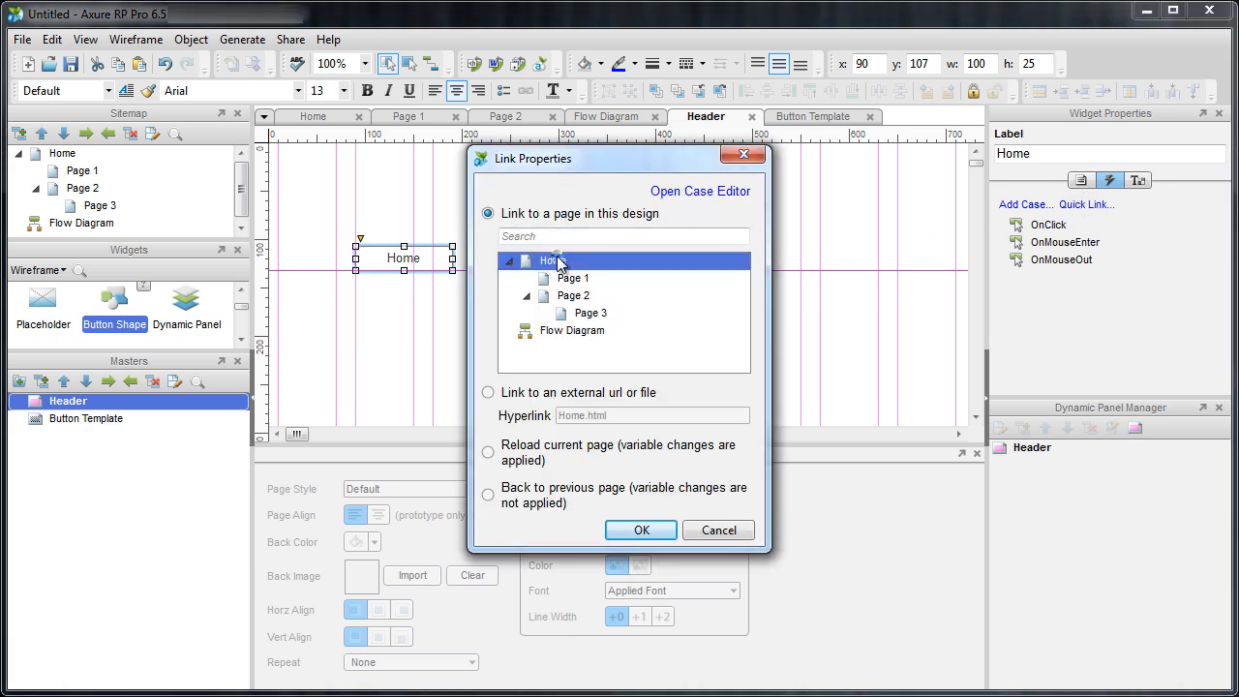
left_click(630, 529)
- Give the header's Page1 button a quick link to Page 1
left_click(545, 260)
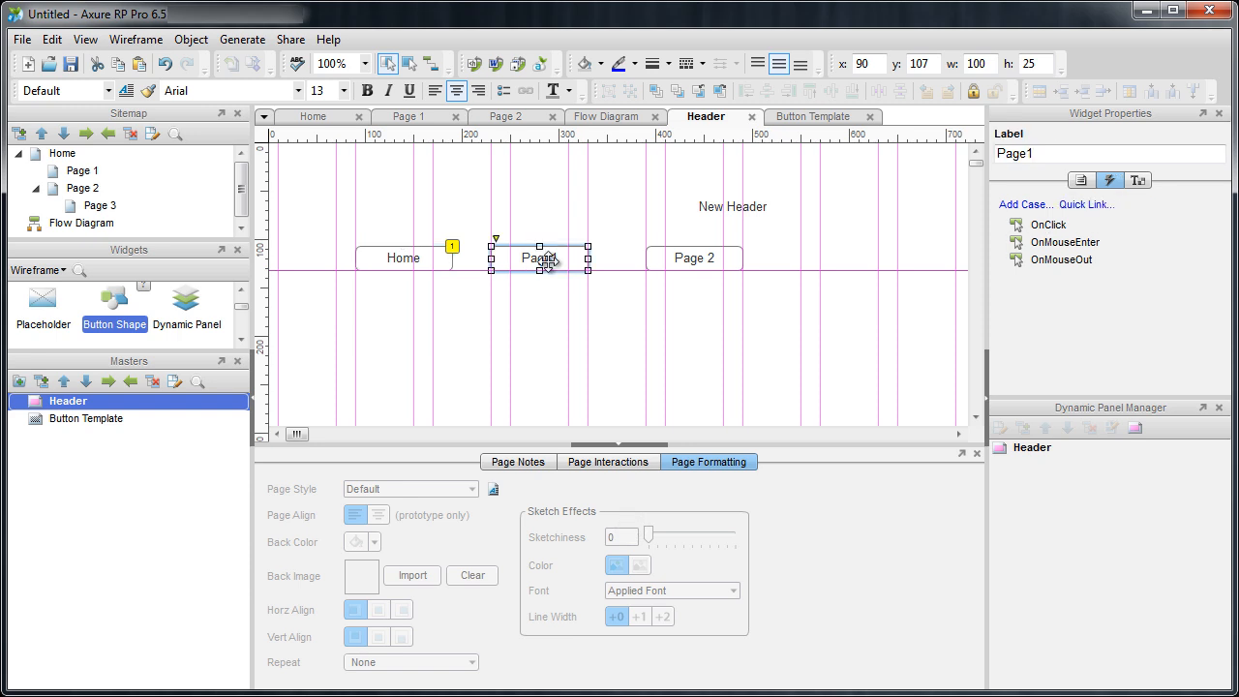
left_click(1076, 205)
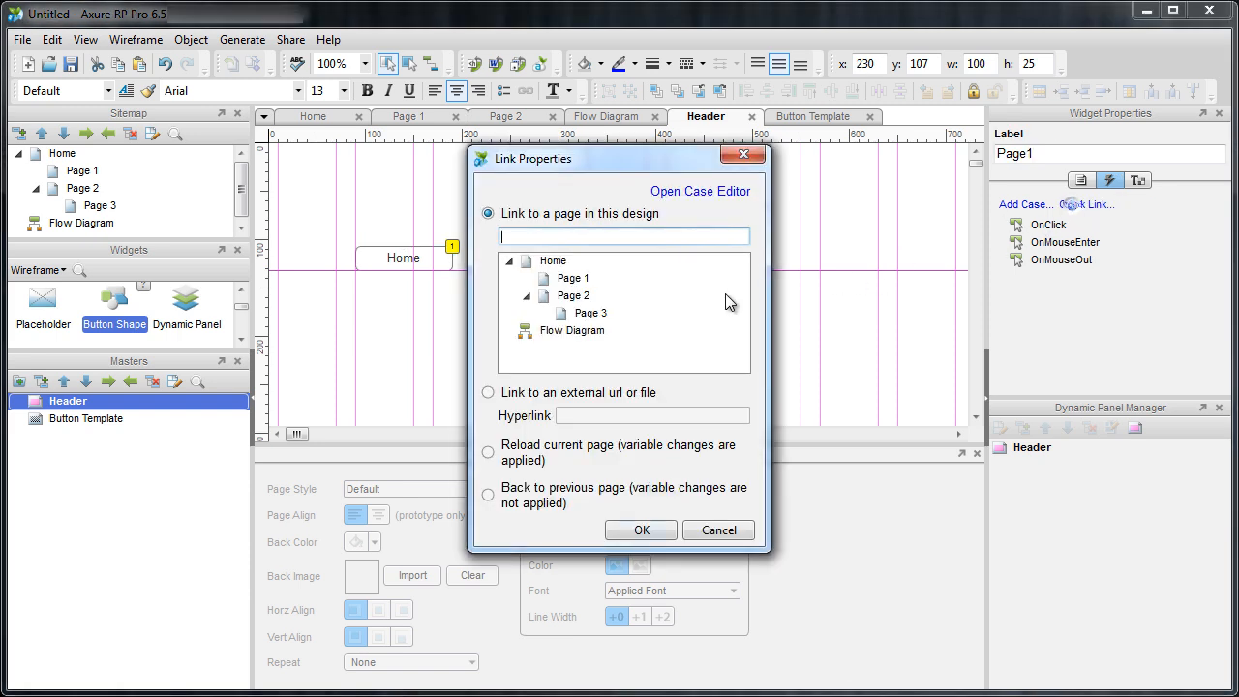
left_click(573, 279)
left_click(642, 530)
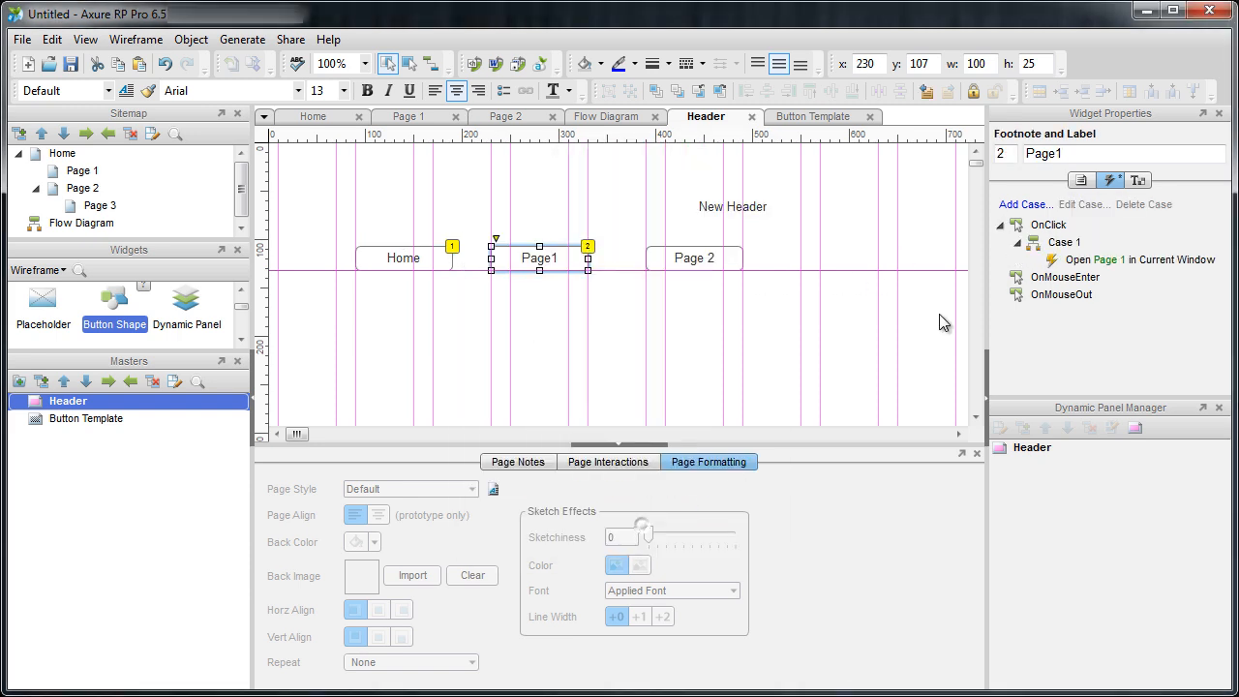
- Give the header's Page 2 button a quick link to Page 2
left_click(678, 257)
left_click(1085, 206)
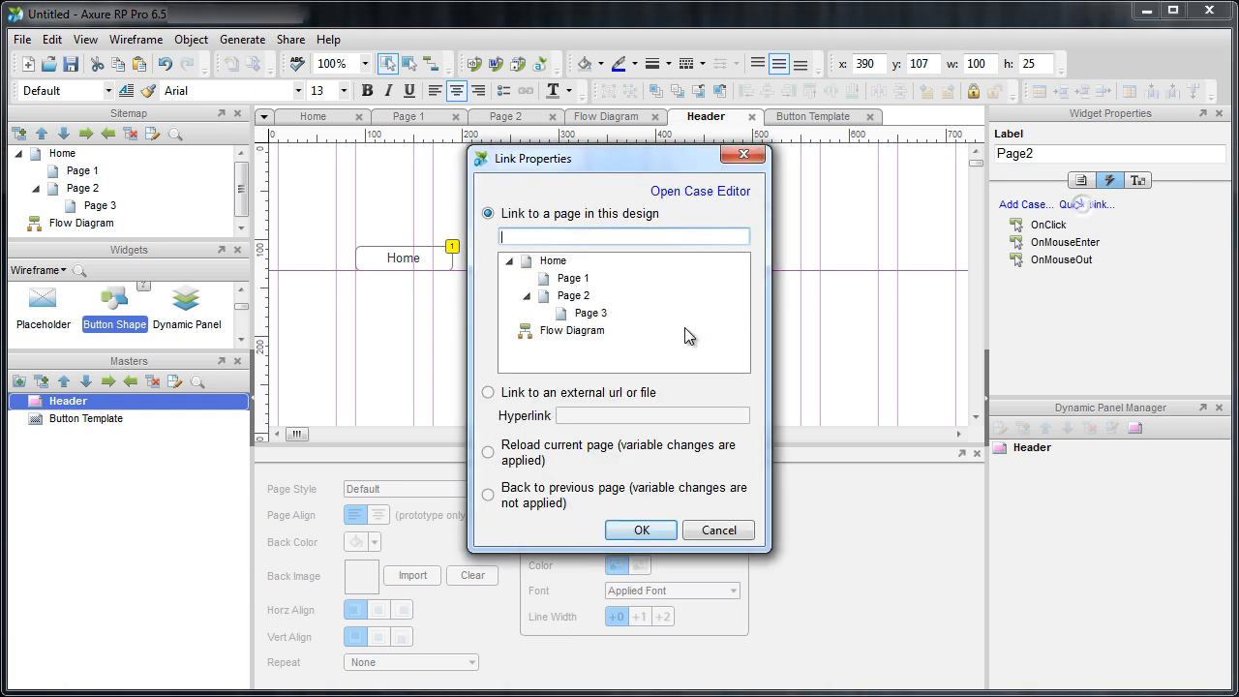
left_click(576, 295)
left_click(642, 530)
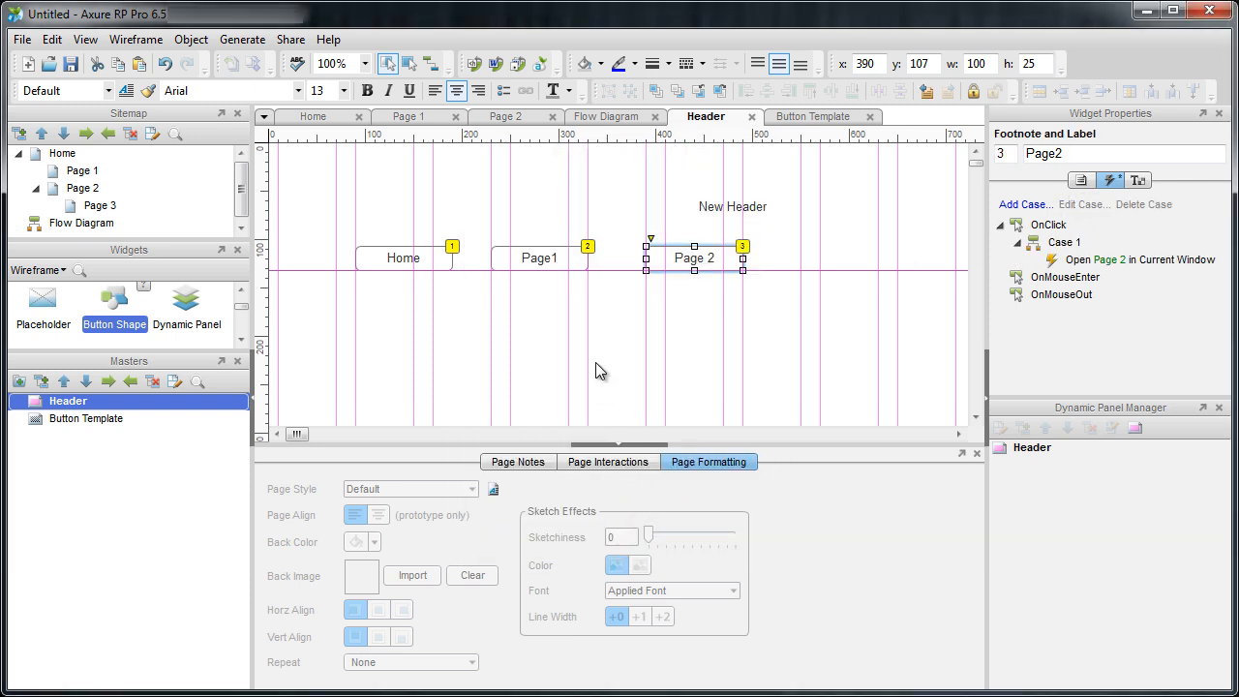
- Generate the prototype, test the header's Page 2 and Page1 links from Page 1 in Internet Explorer, and close the browser
key("F5")
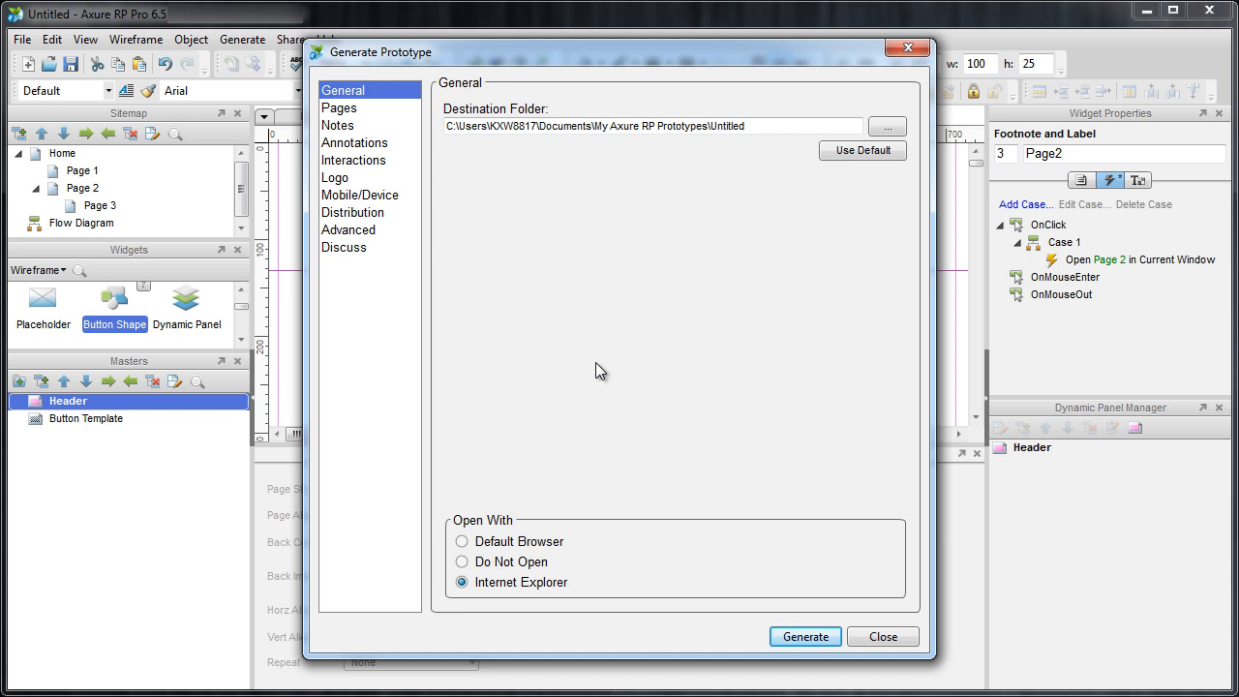
key("Return")
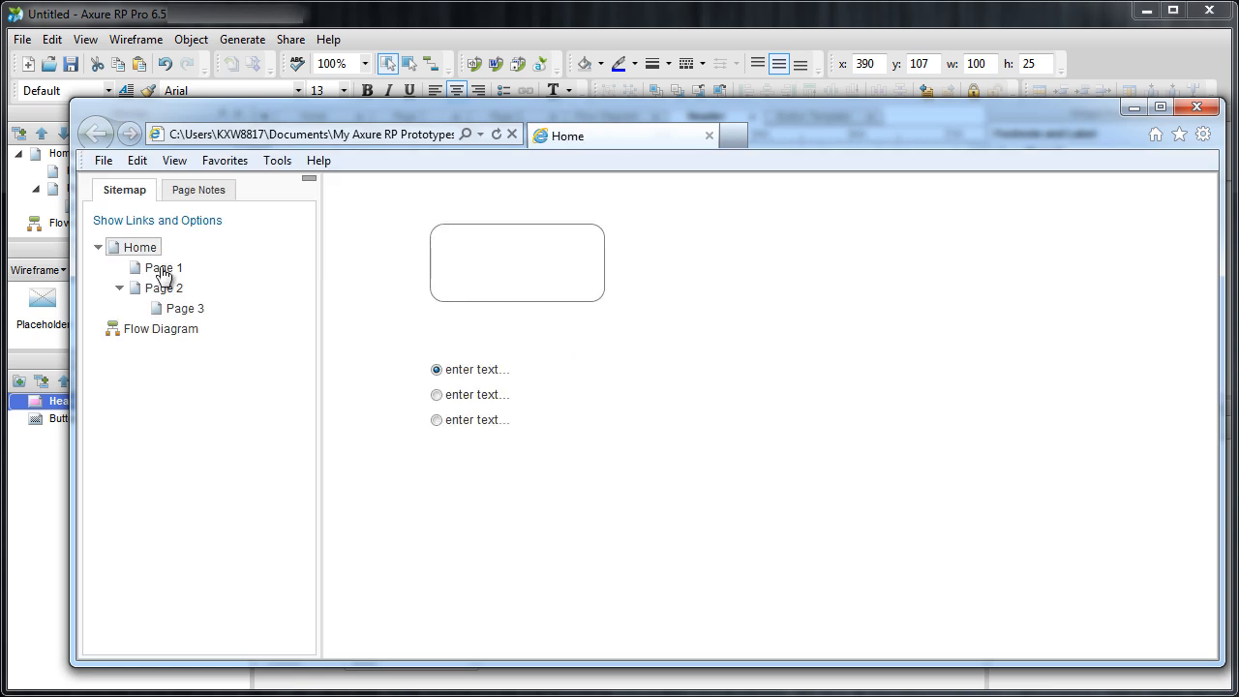
left_click(162, 271)
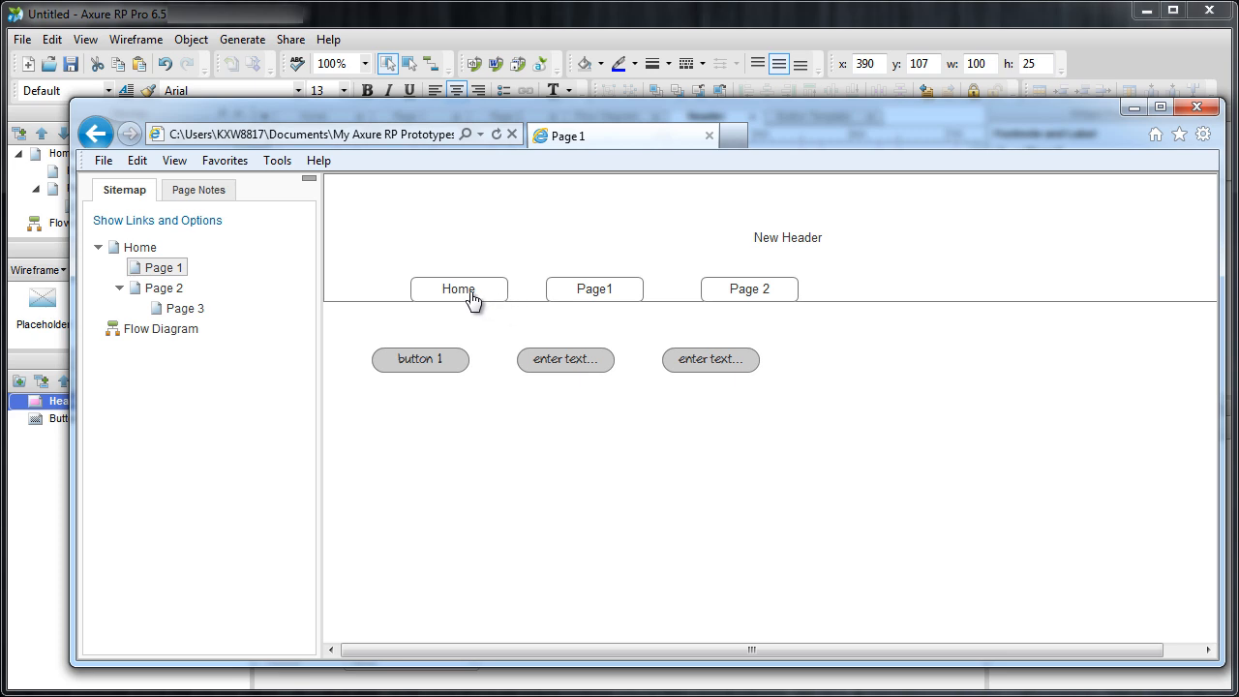
left_click(742, 293)
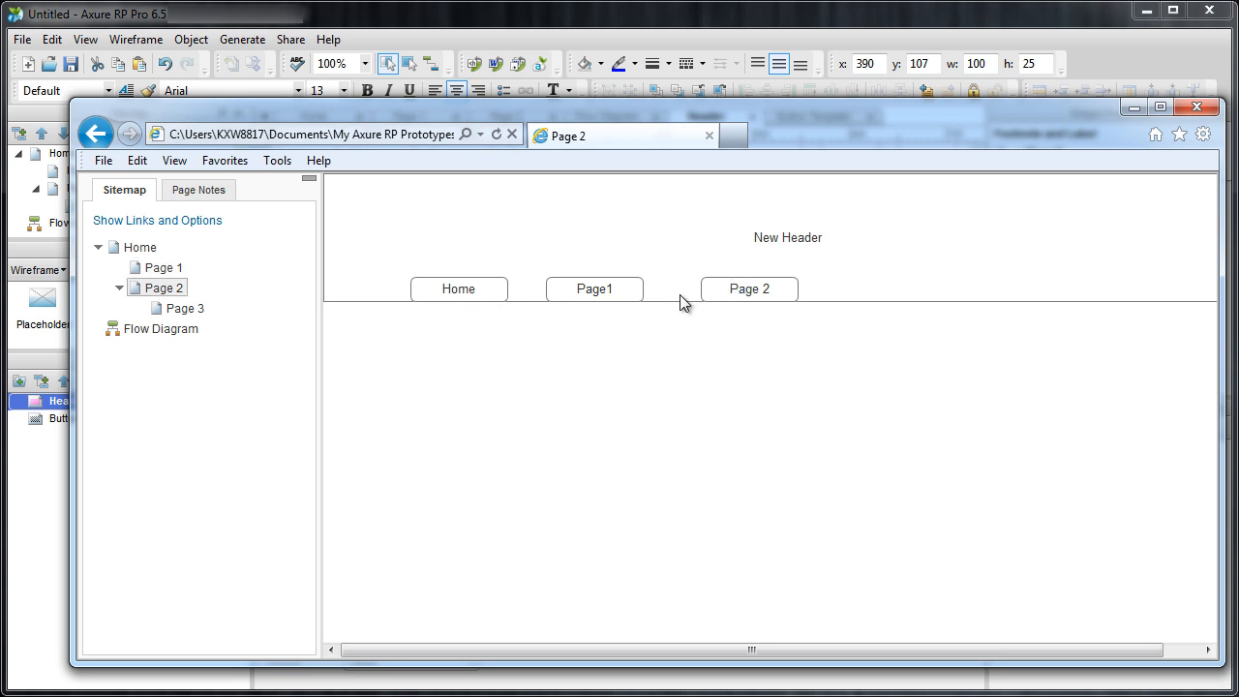
left_click(590, 294)
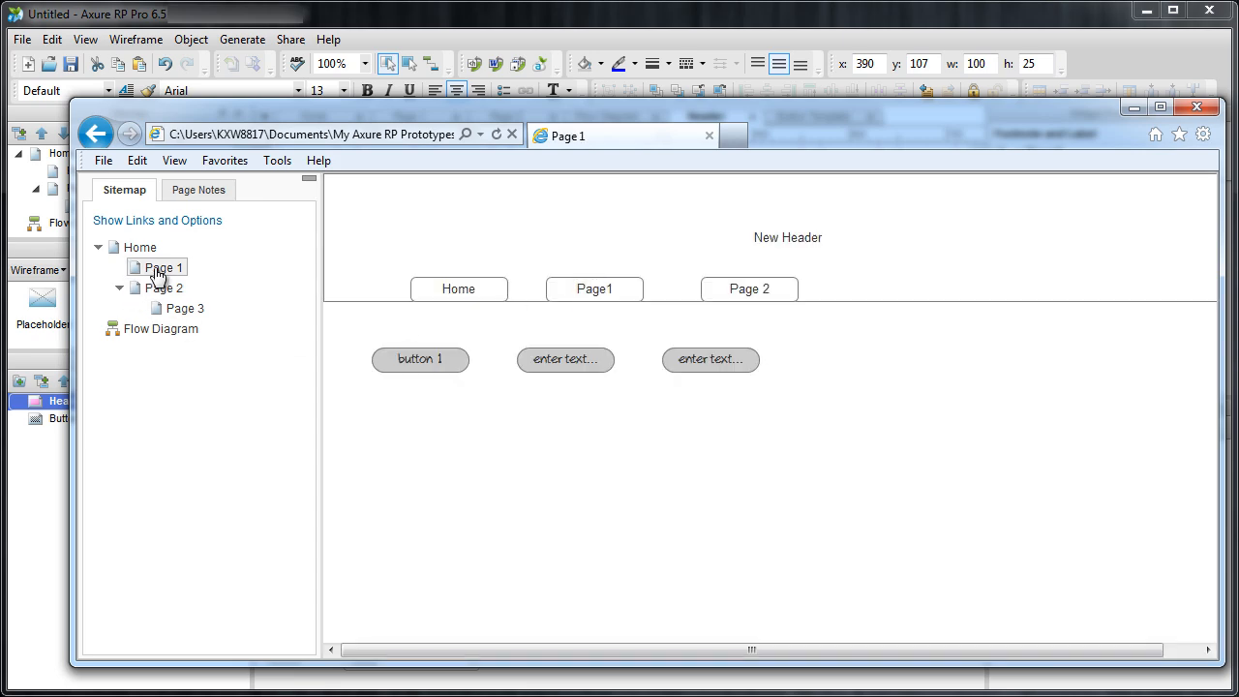
key("alt+F4")
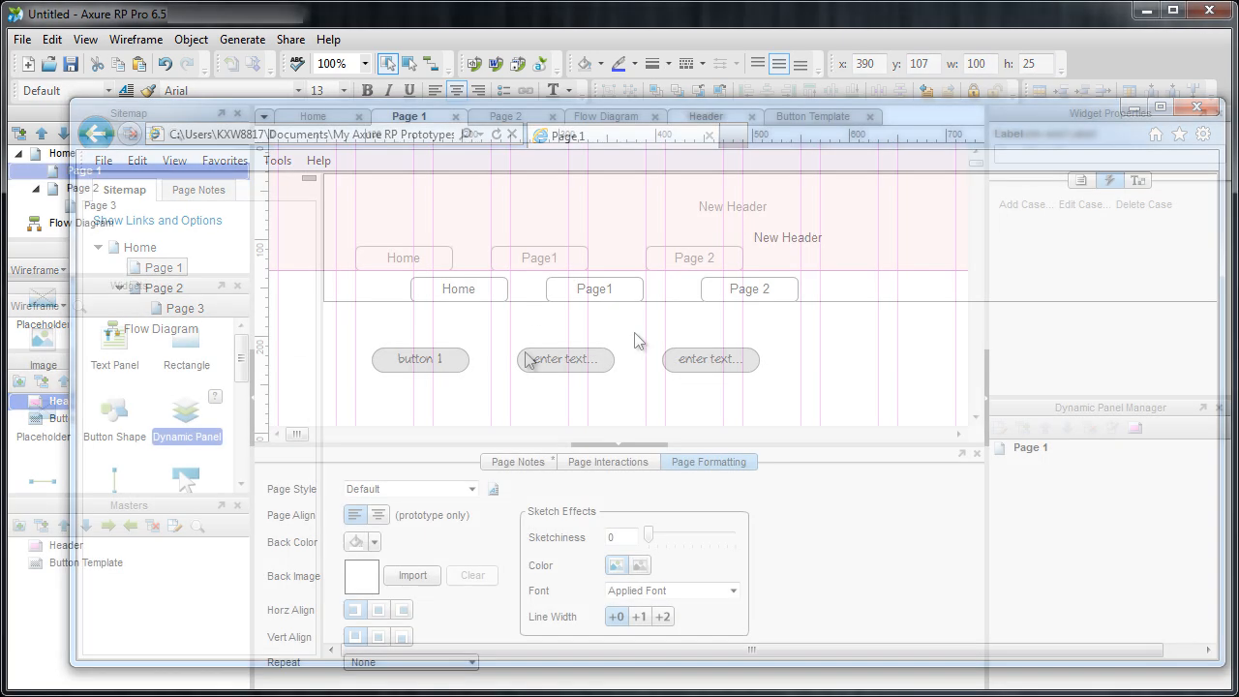
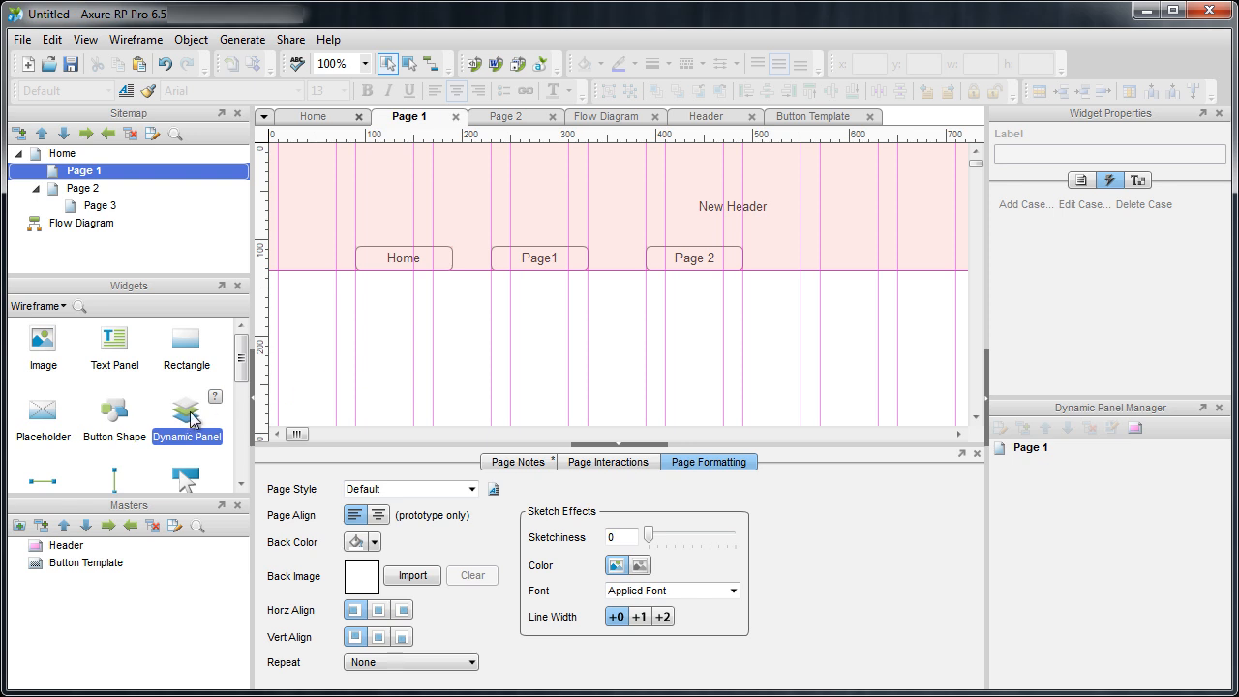
- Place a 200 by 200 dynamic panel on Page 1 below the header, at about x 170, y 170
left_click_drag(184, 419, 435, 319)
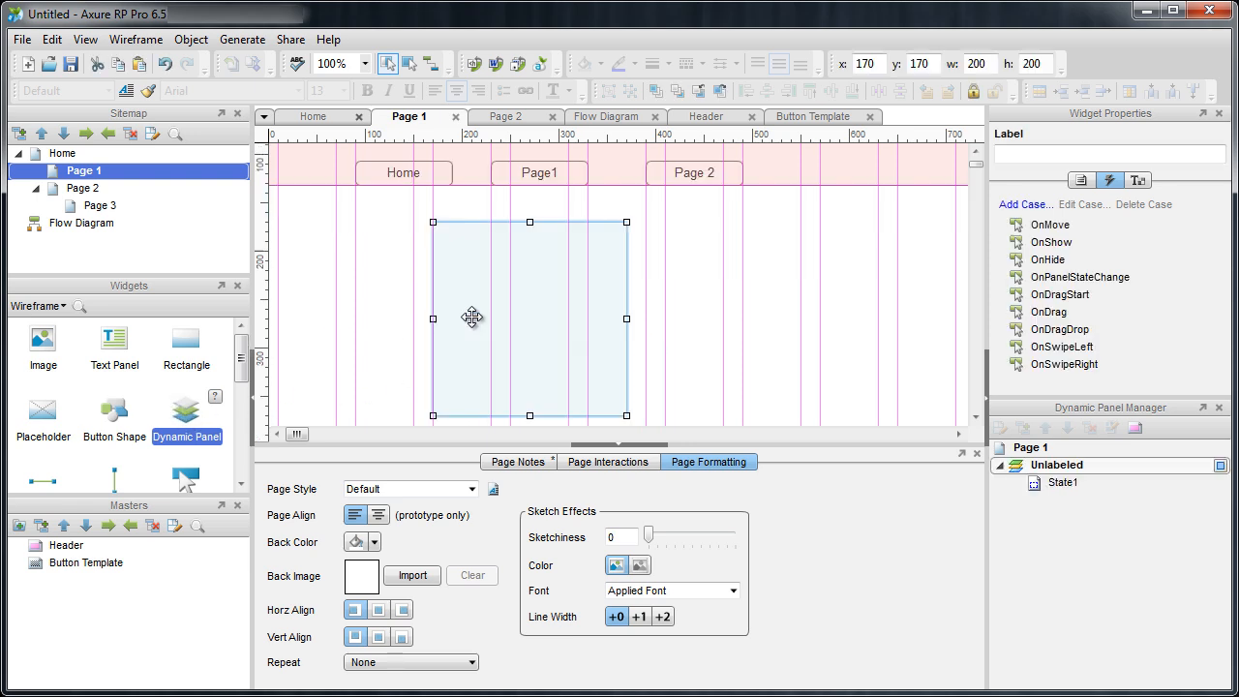
left_click(655, 367)
left_click(600, 318)
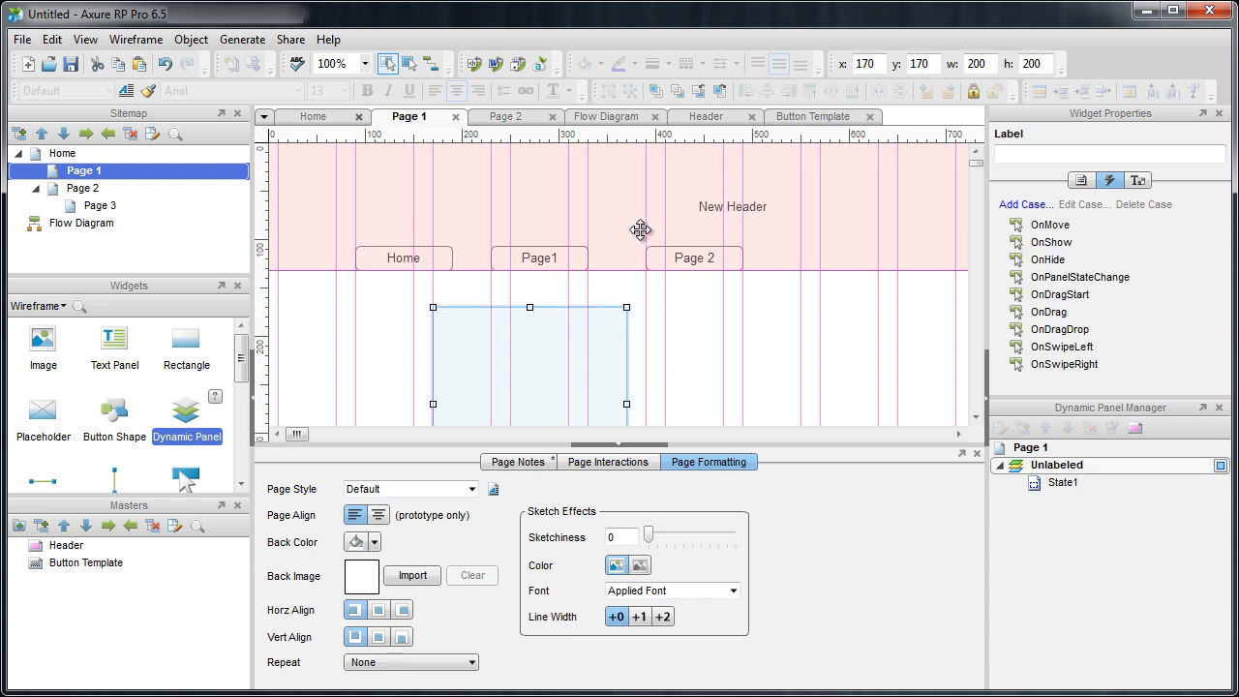
left_click(645, 230)
scroll(614, 285, "down", 1)
left_click(613, 284)
scroll(614, 288, "down", 1)
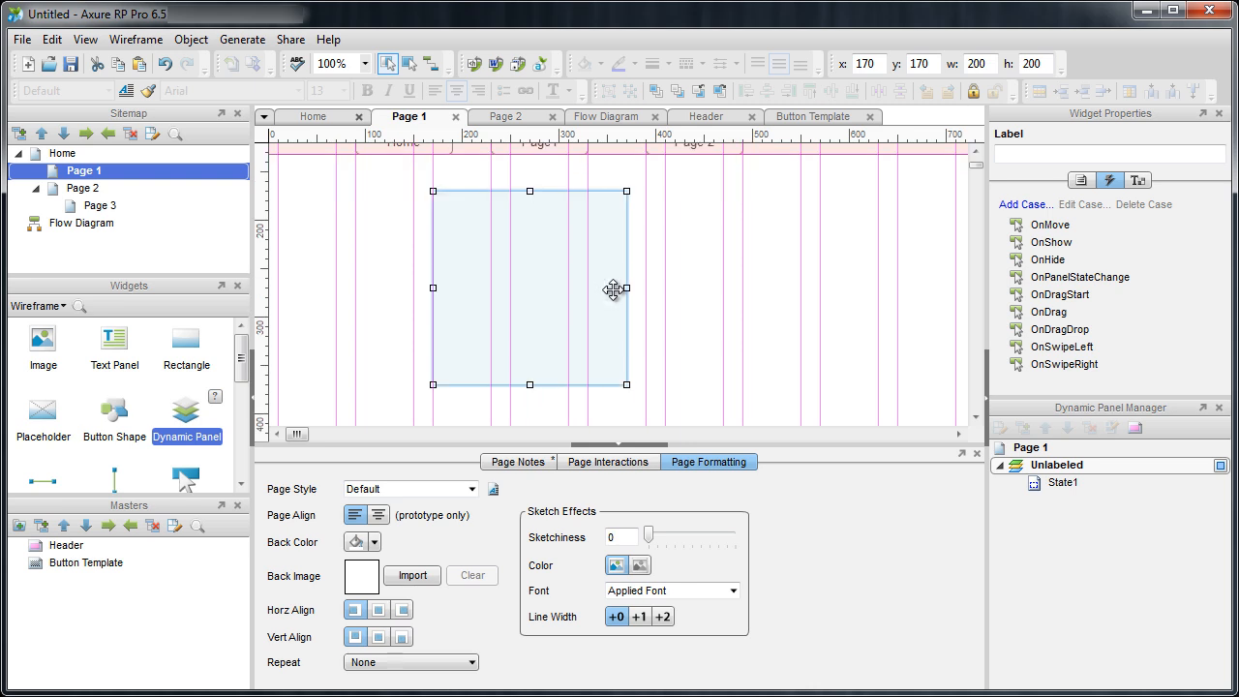
left_click(190, 40)
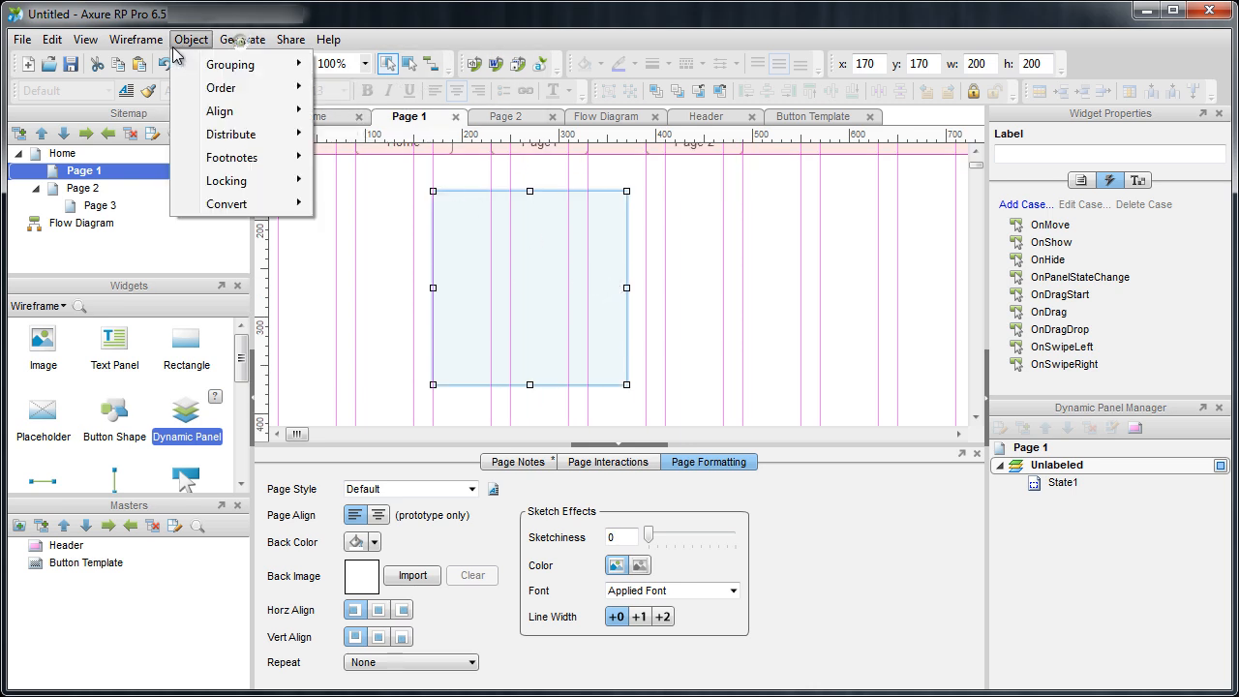
mouse_move(152, 44)
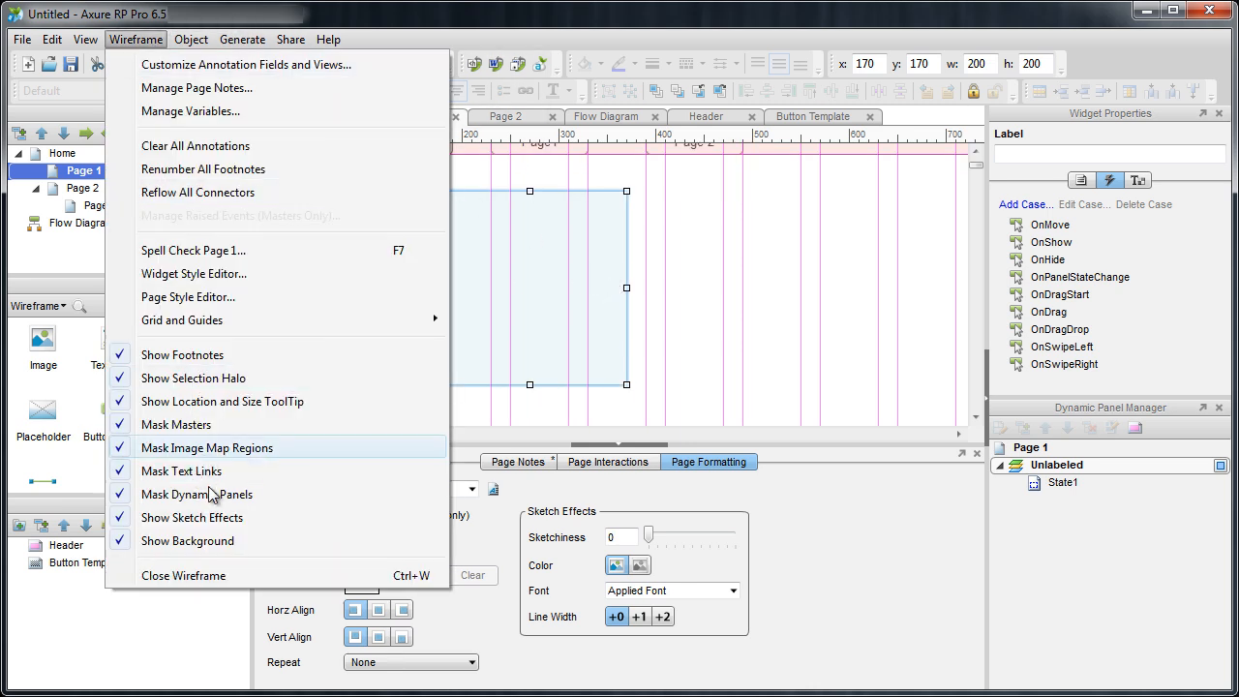
left_click(683, 372)
left_click(564, 324)
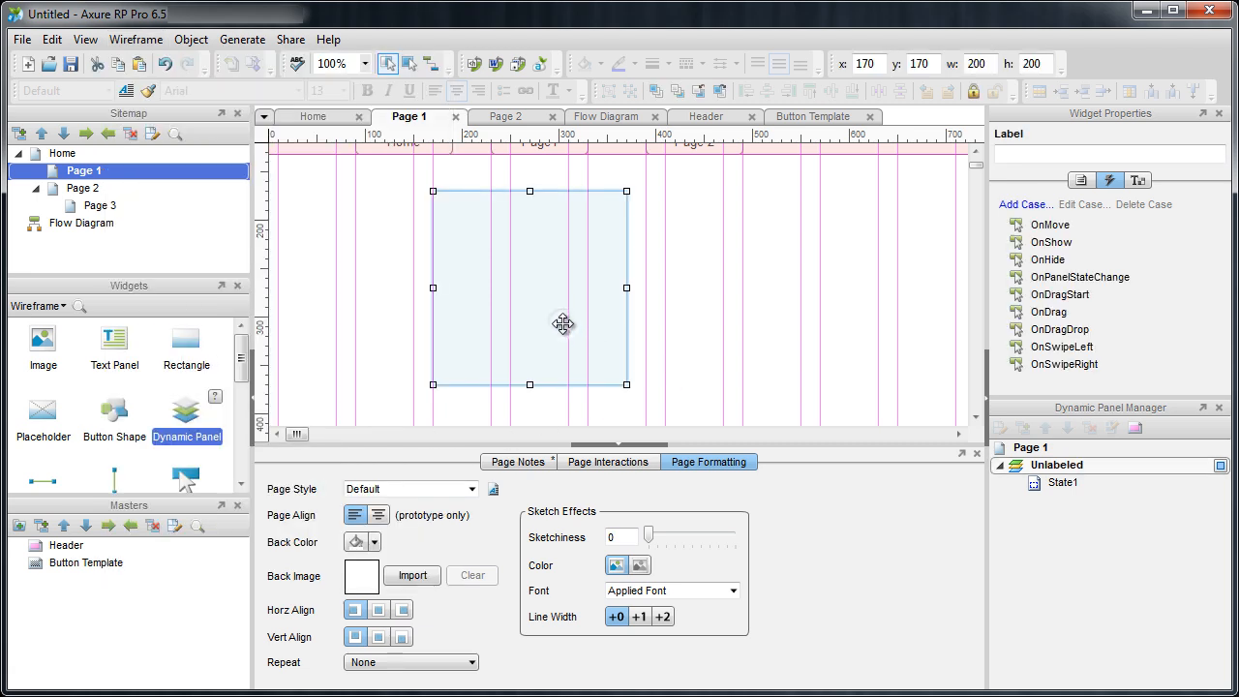
- Open the state manager of Page 1's unlabeled dynamic panel and label the panel ColorDP
left_click(1069, 470)
left_click(1075, 483)
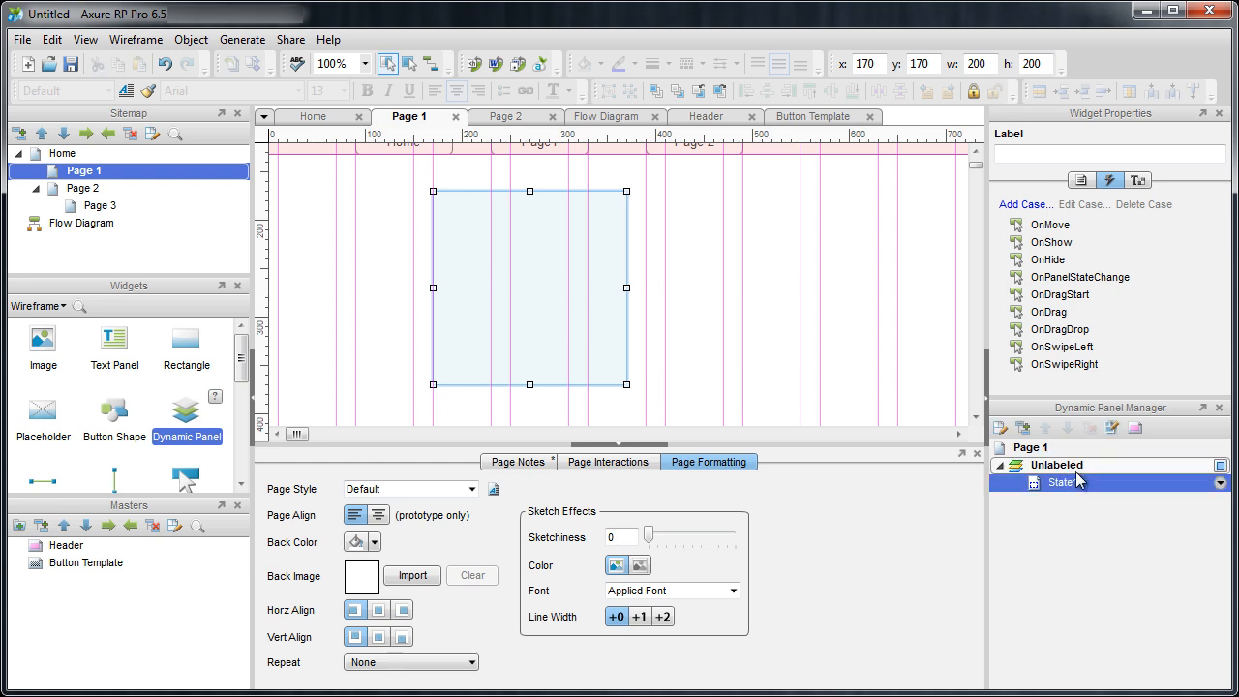
left_click(1073, 466)
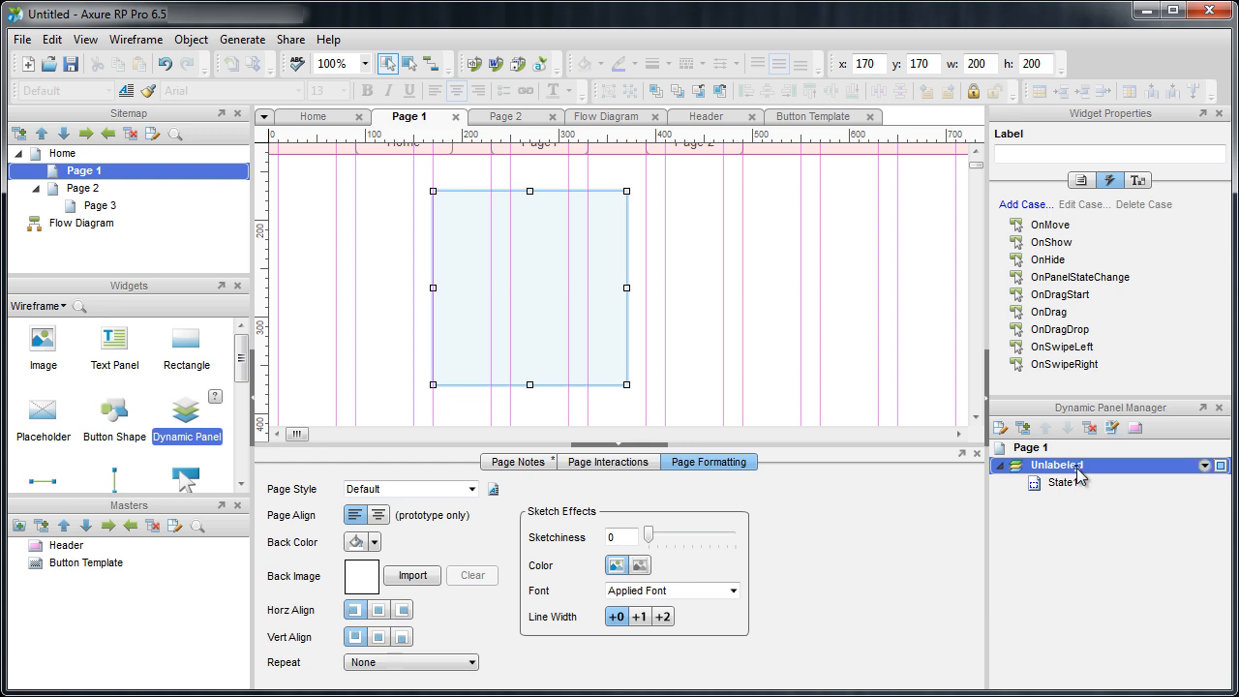
double_click(1078, 469)
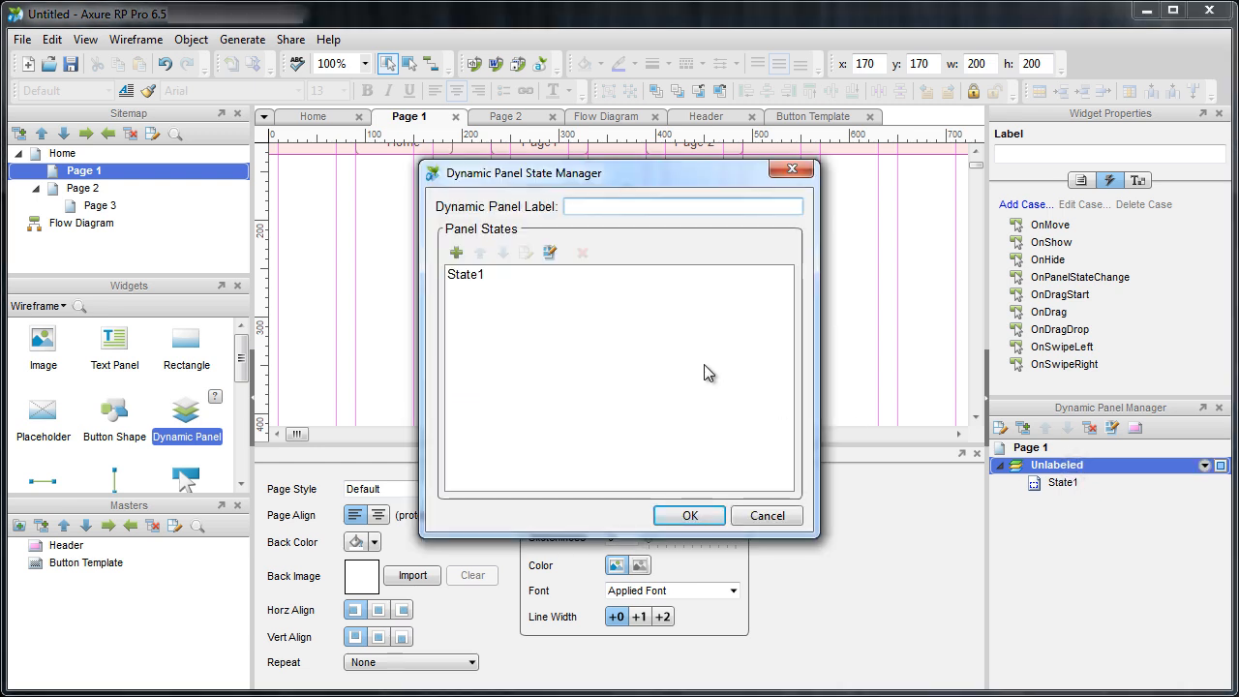
type("Col")
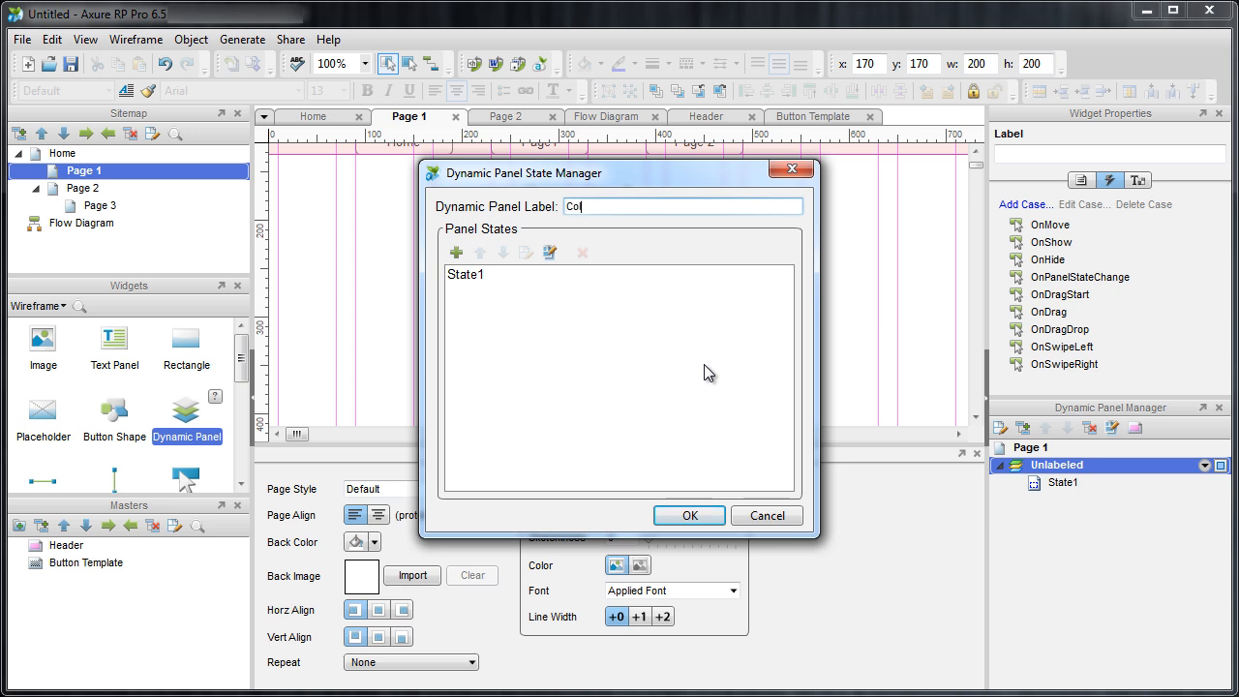
type("orDP")
- Rename the ColorDP panel's State1 to Red, add a second state named Black, and apply the changes
left_click(484, 279)
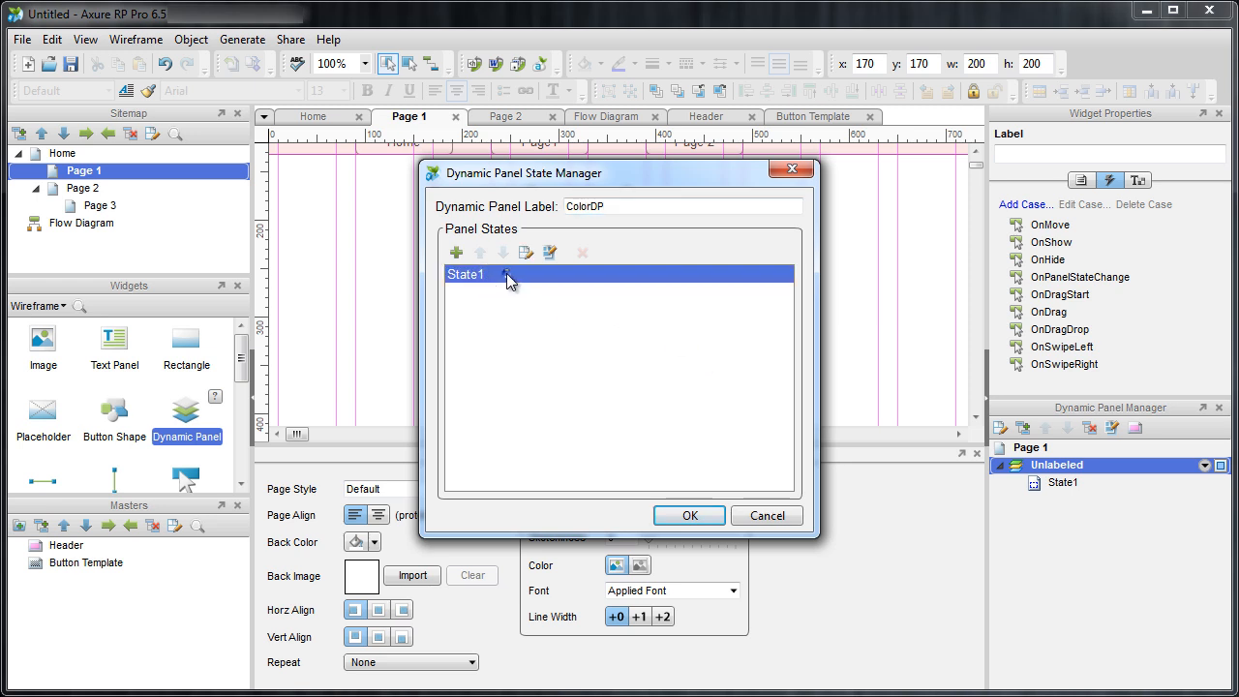
left_click(506, 274)
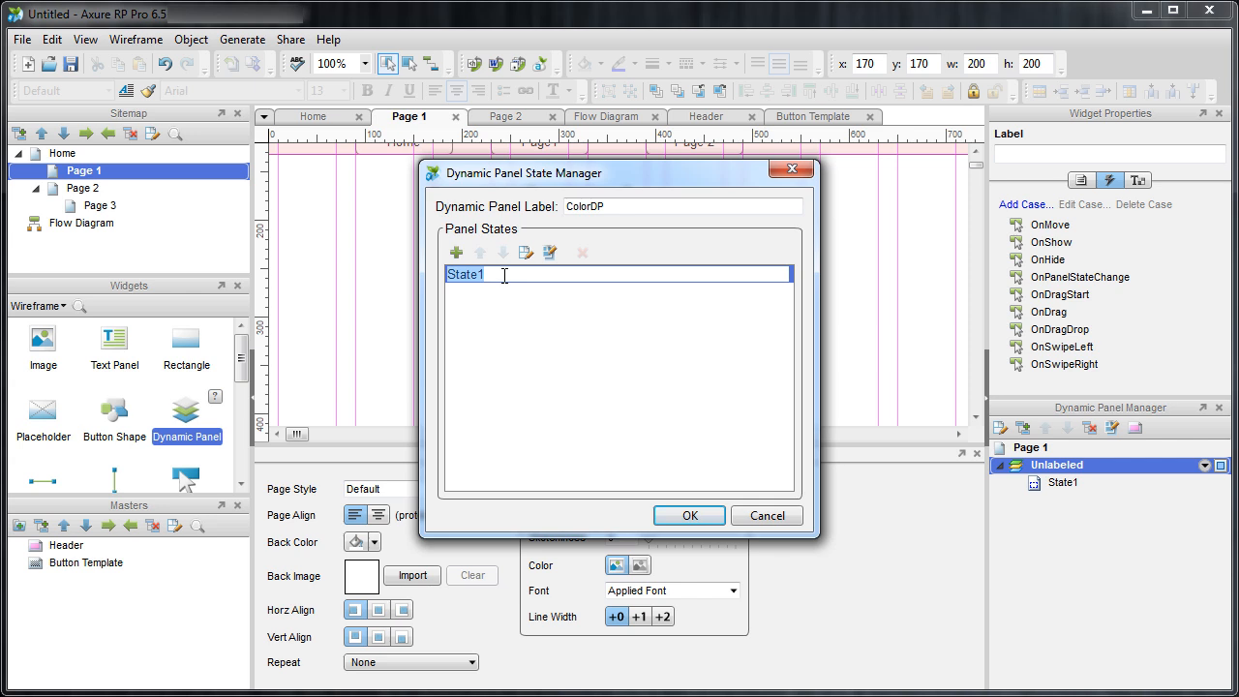
type("Red")
left_click(456, 253)
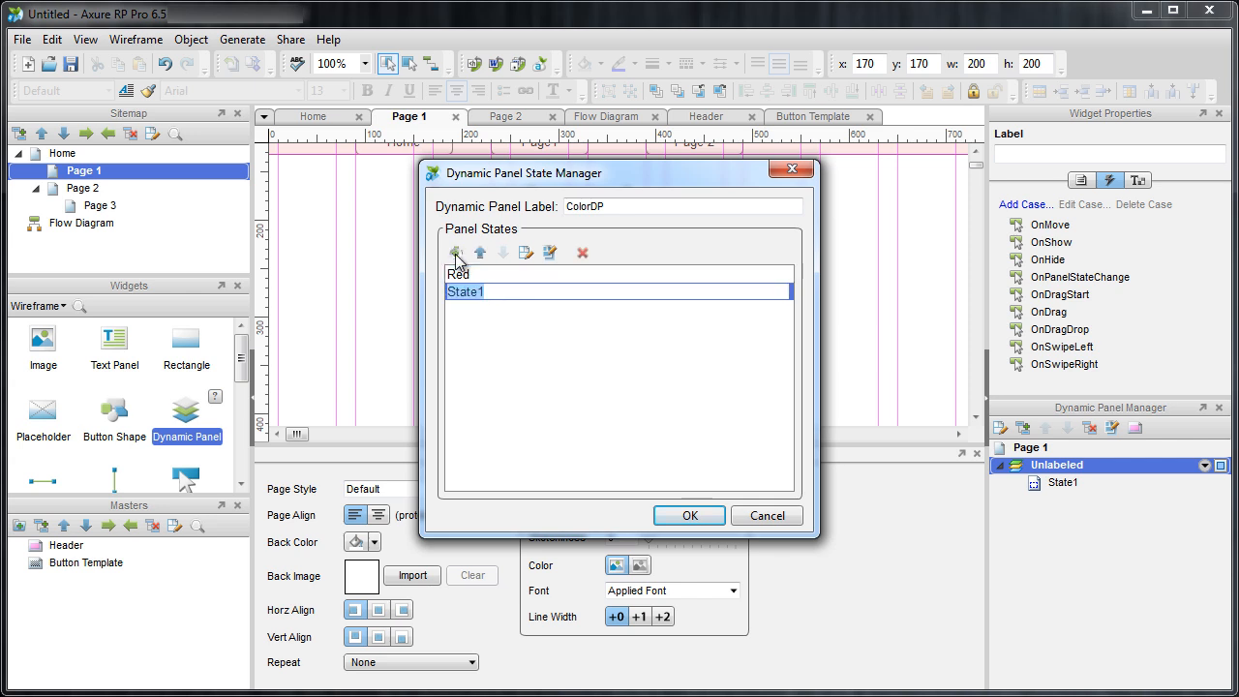
type("Black")
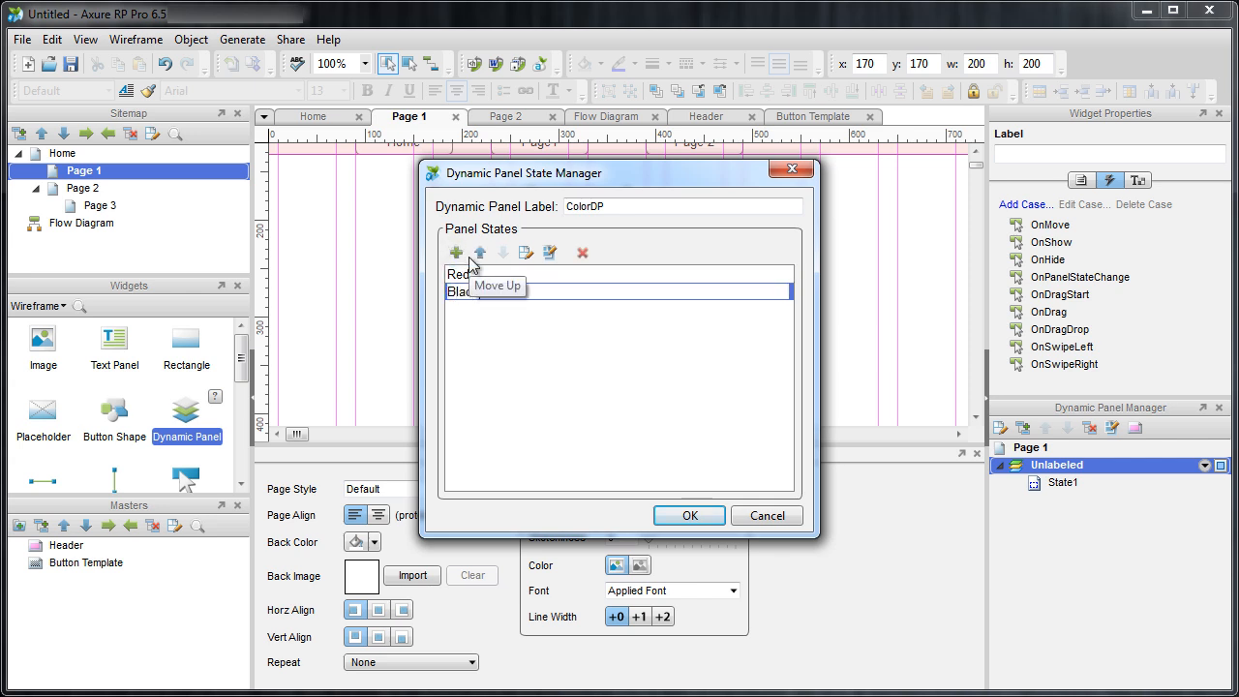
left_click(690, 515)
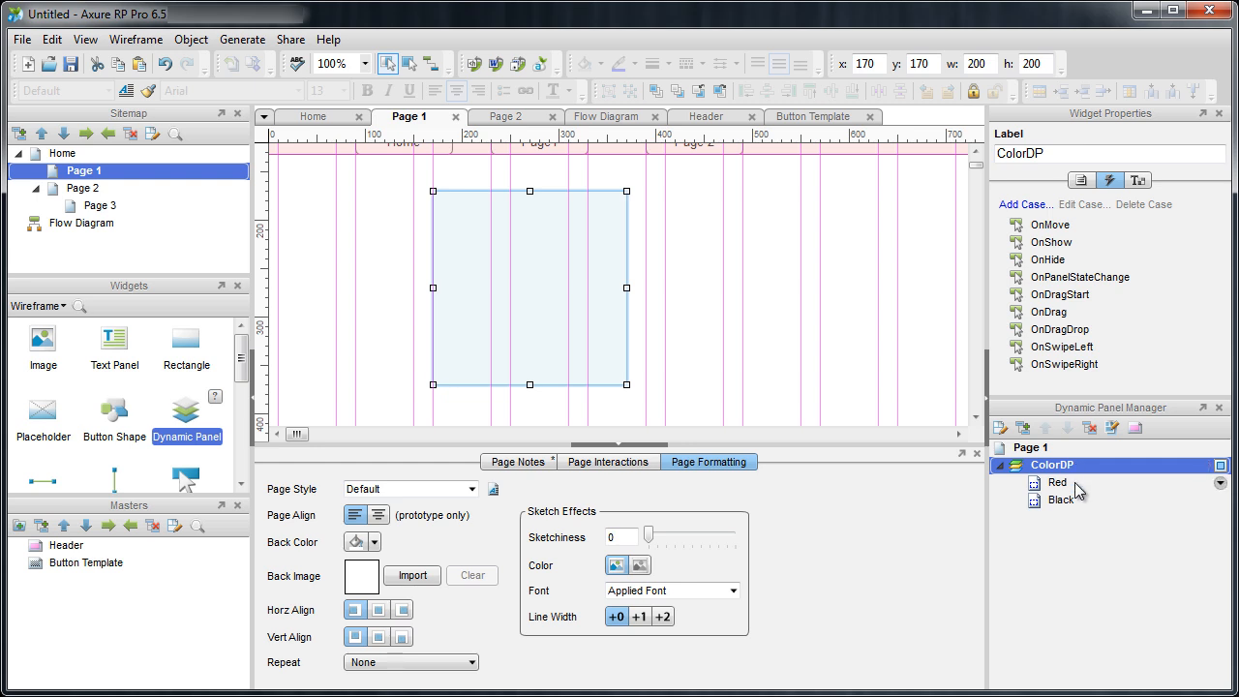
left_click(724, 349)
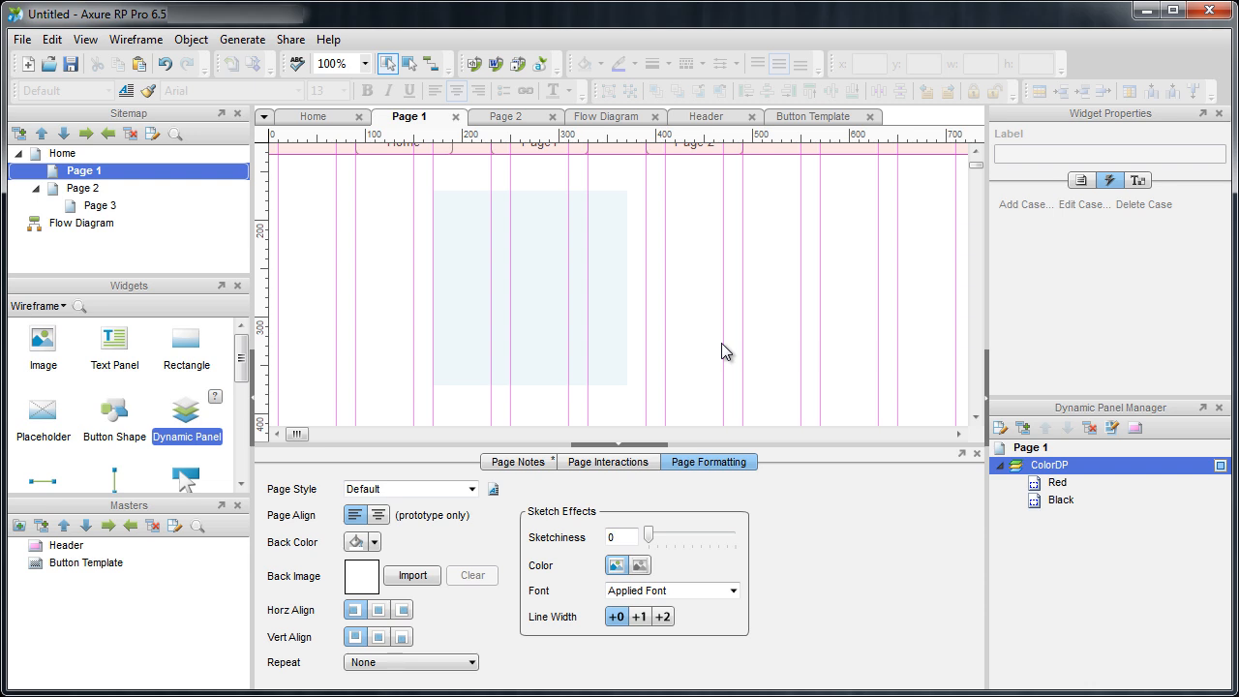
- In the ColorDP panel's Red state, place a rectangle at about x 10, y 20, sized about 180 by 170
double_click(1059, 483)
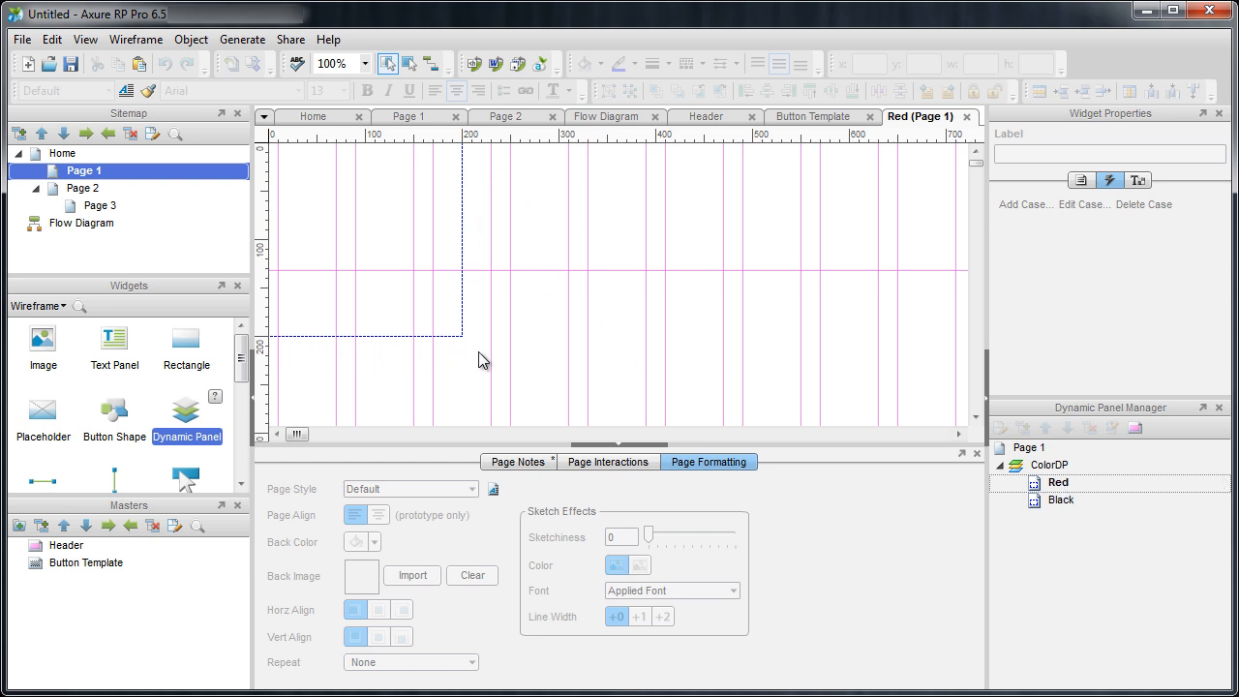
left_click_drag(185, 341, 278, 162)
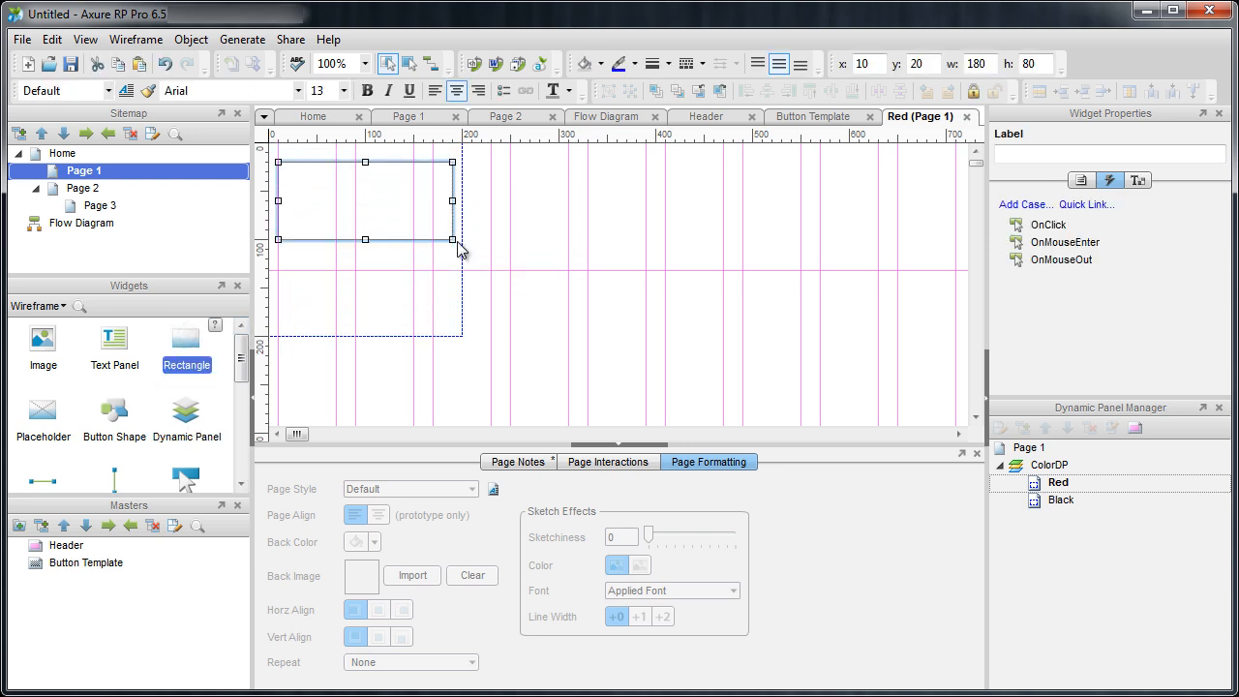
left_click_drag(452, 240, 452, 327)
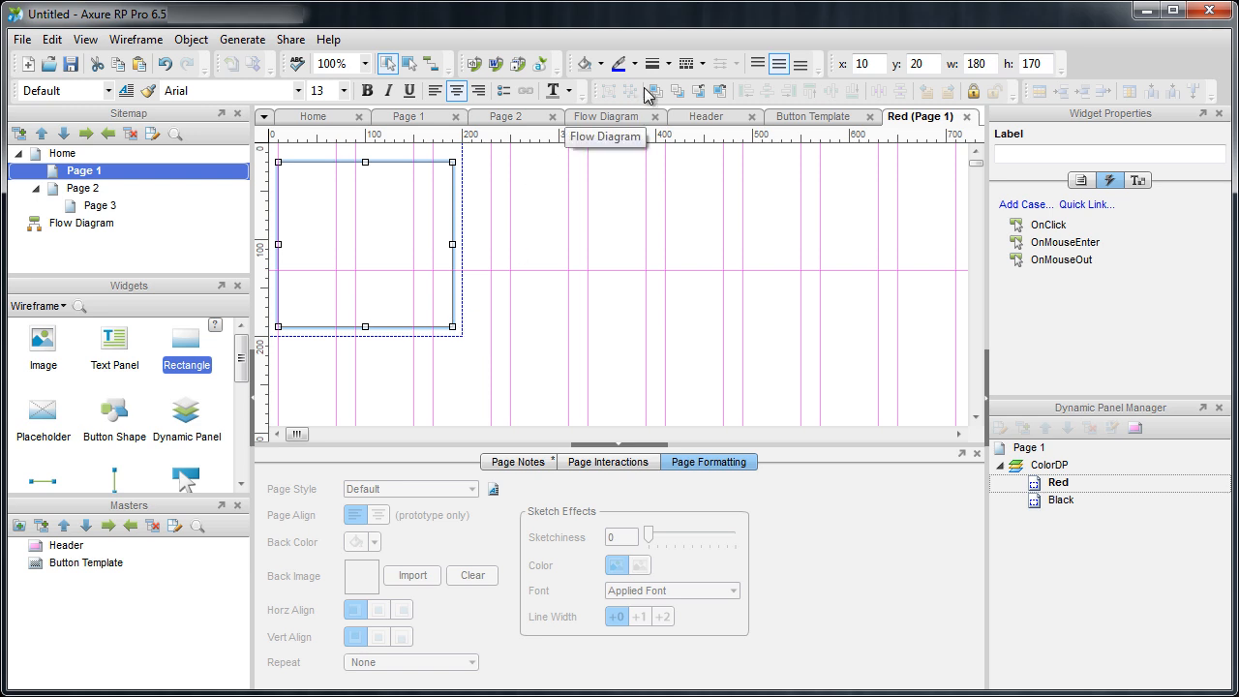
- Fill the rectangle in the Red state with solid red and remove its line color
left_click(602, 64)
left_click(587, 229)
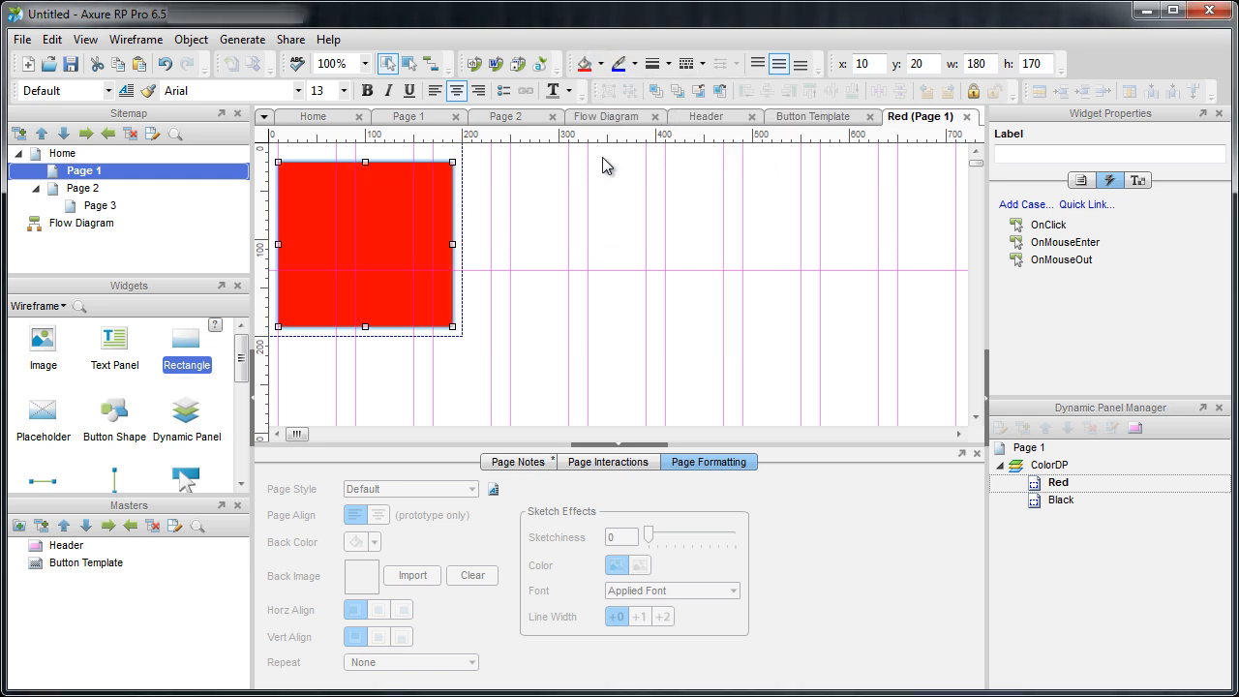
left_click(634, 64)
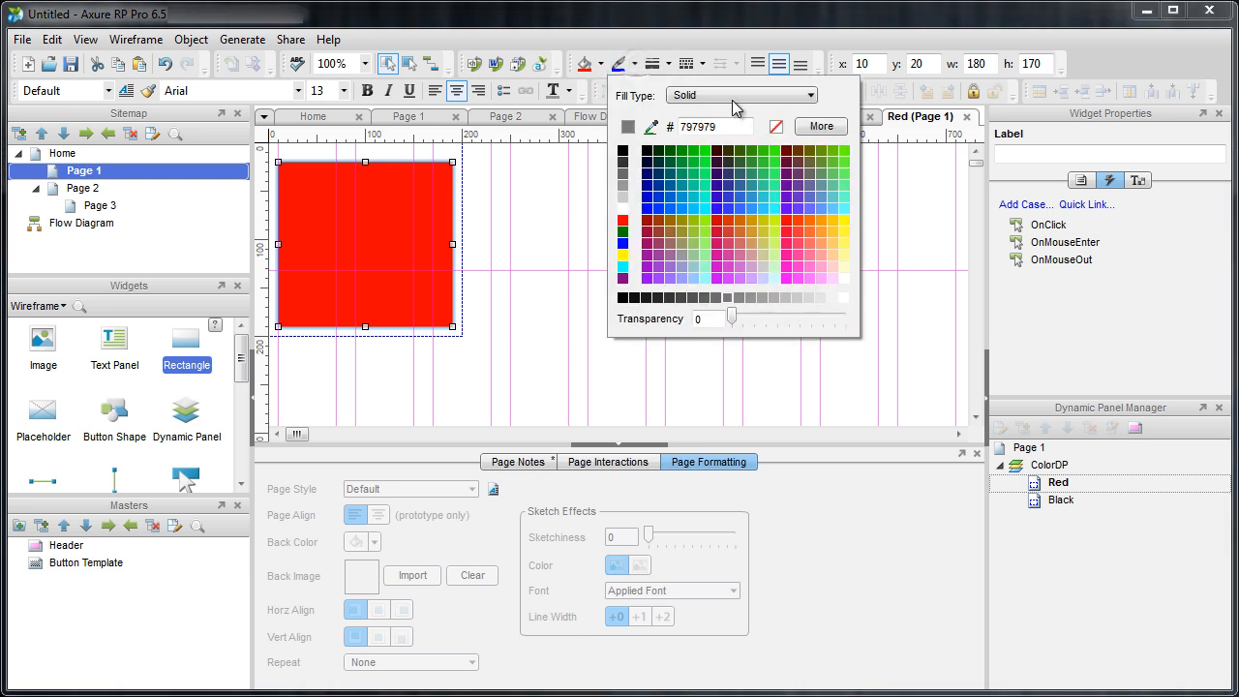
left_click(781, 133)
left_click(641, 278)
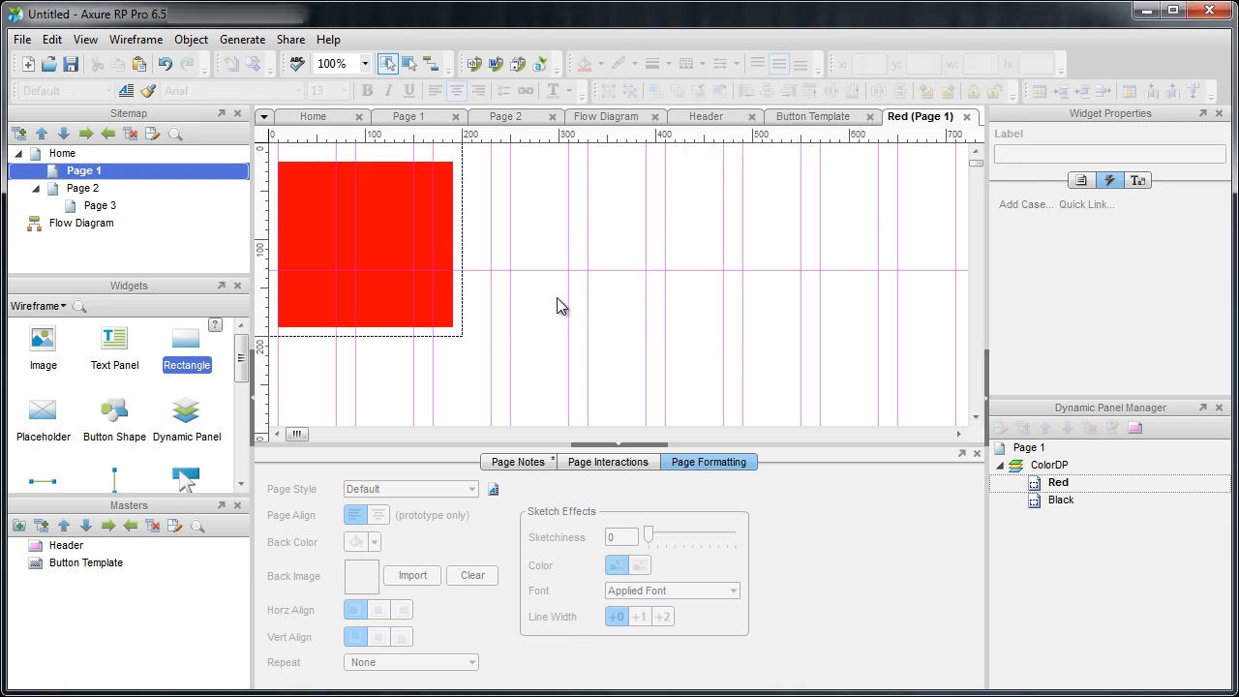
- Copy the red rectangle into the Black state, fill the copy with black, and return to Page 1
left_click(414, 275)
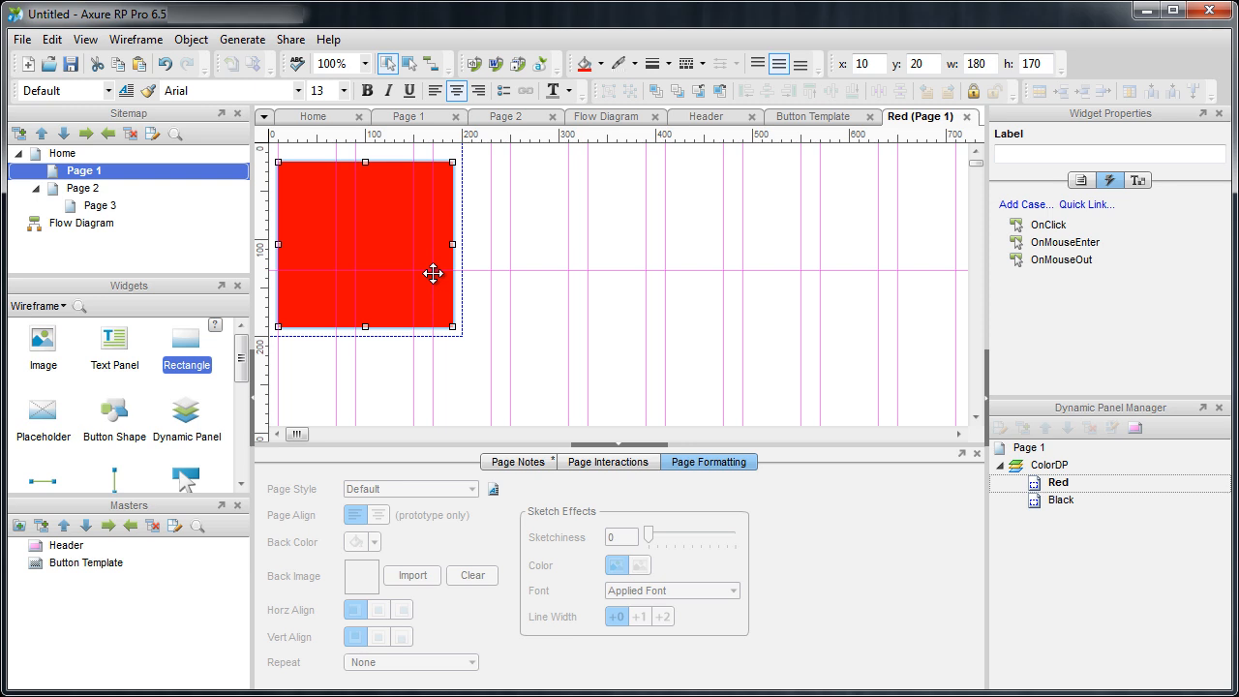
double_click(1217, 501)
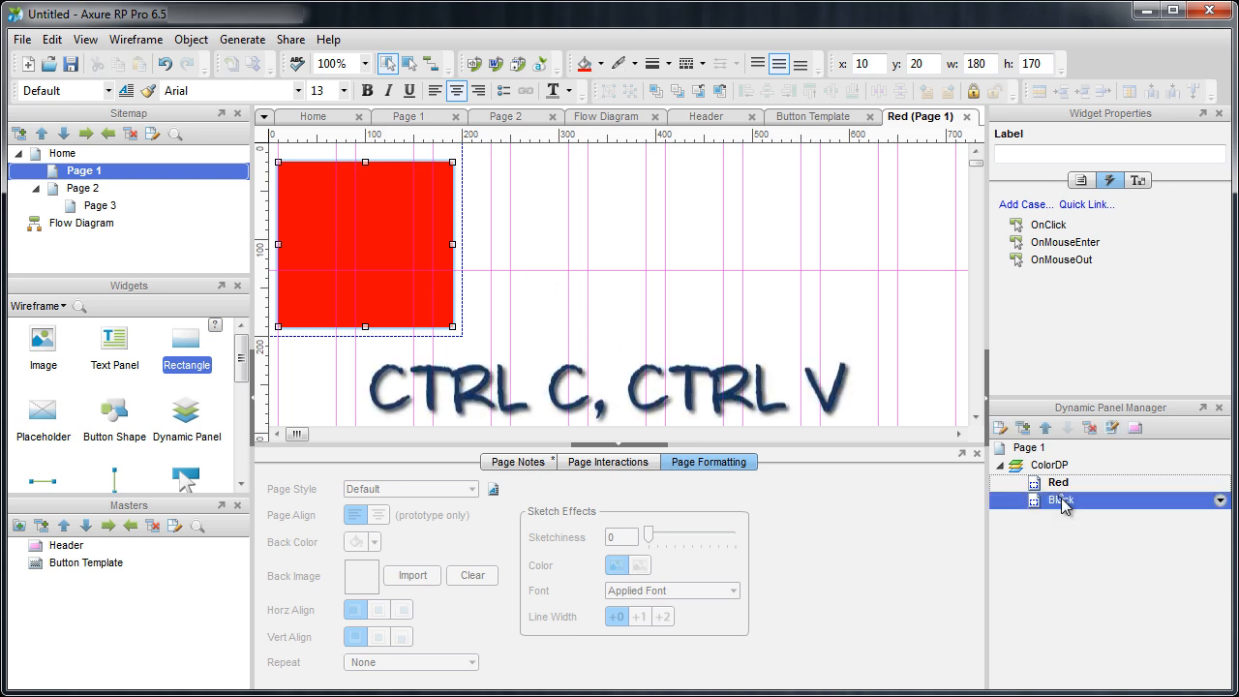
key("ctrl+v")
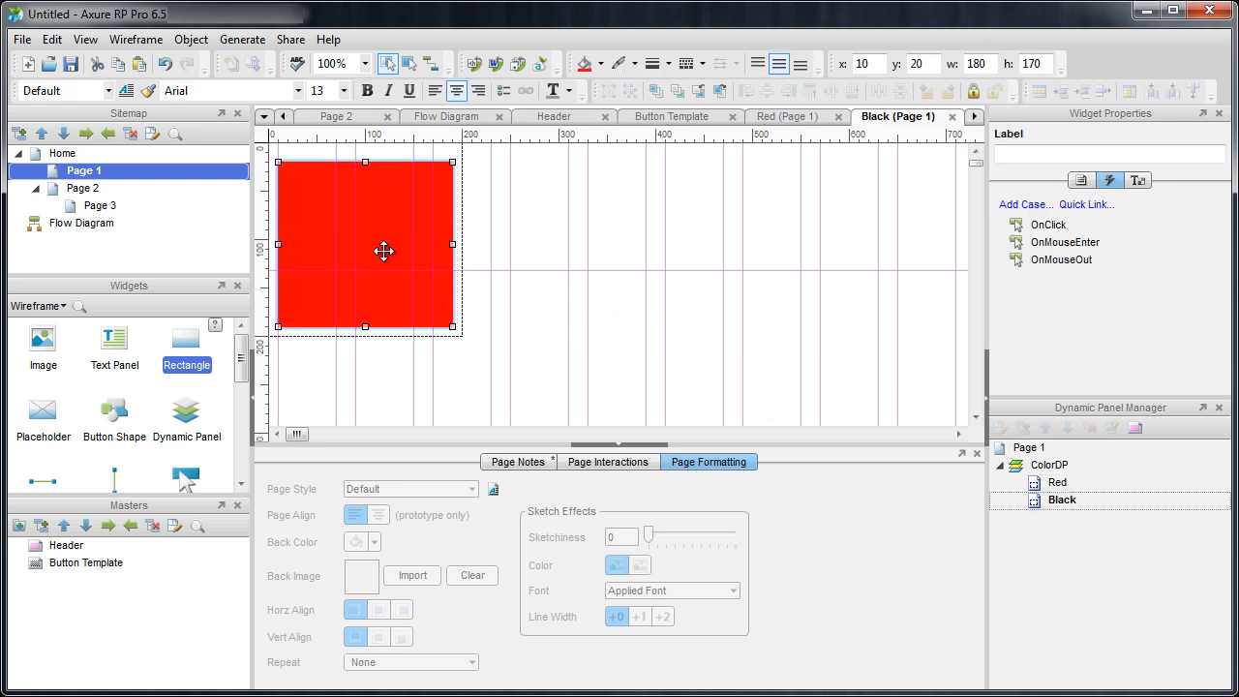
left_click(601, 64)
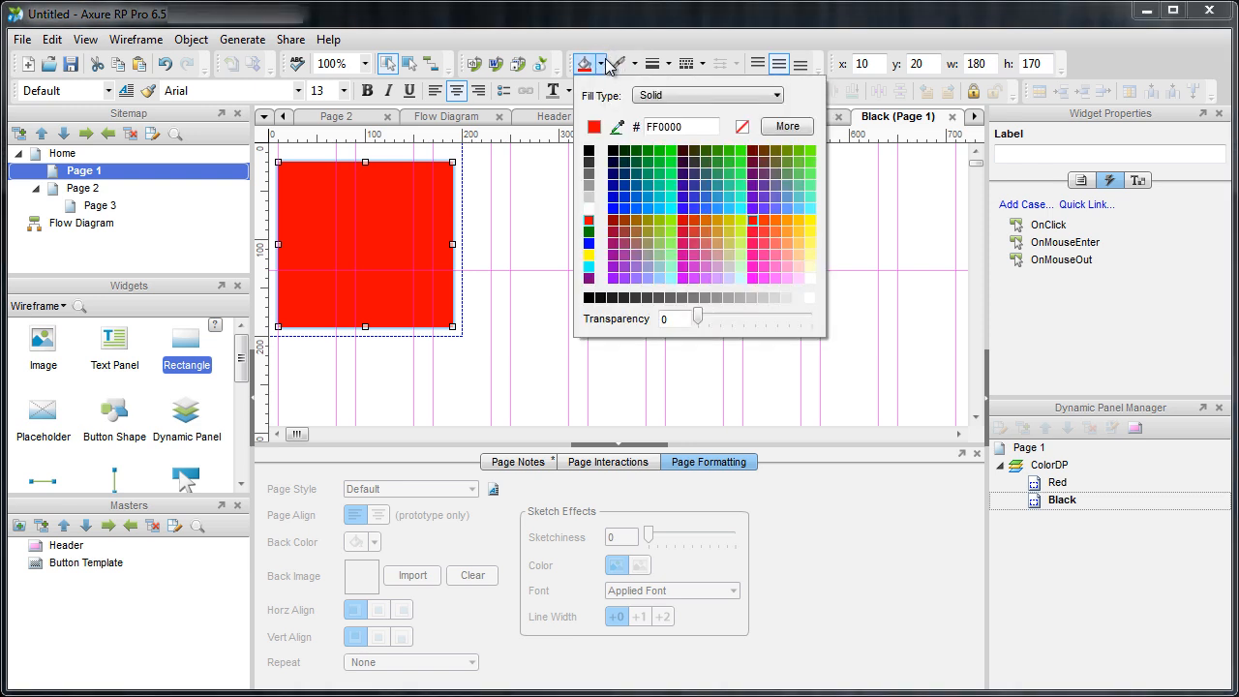
left_click(588, 151)
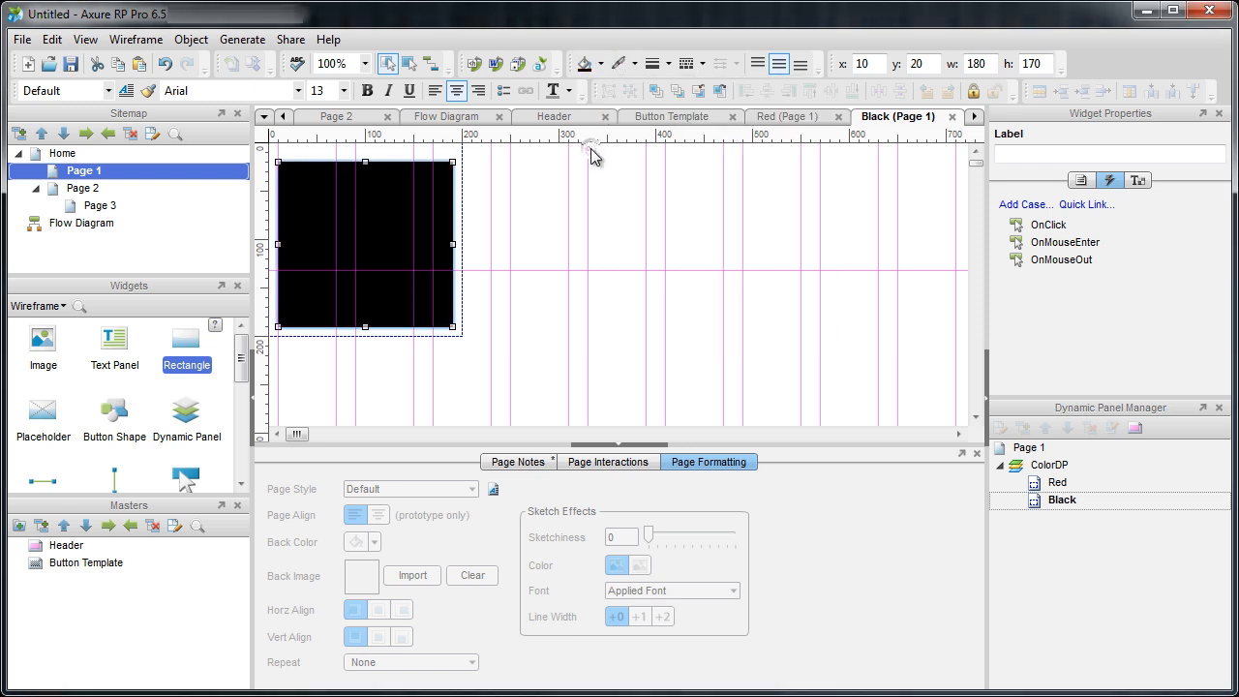
double_click(1032, 447)
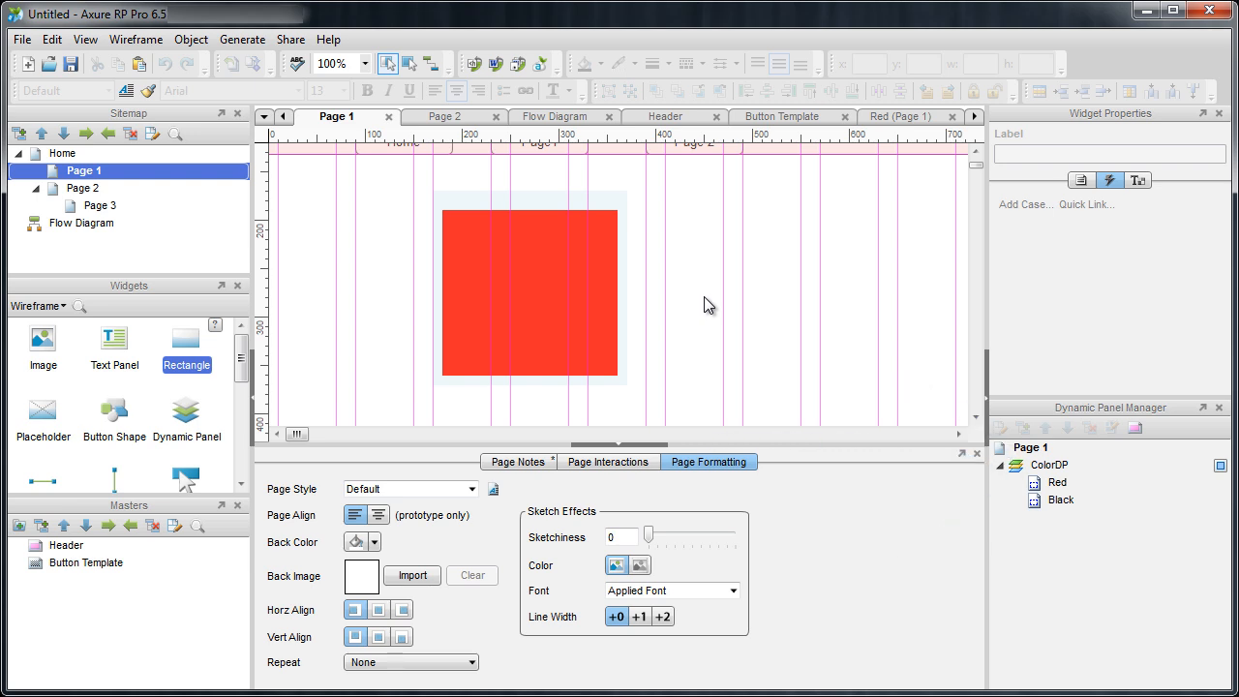
- Generate the prototype, view the dynamic panel on Page 1 in Internet Explorer, and close the browser
scroll(704, 296, "up", 1)
scroll(704, 297, "down", 1)
key("F5")
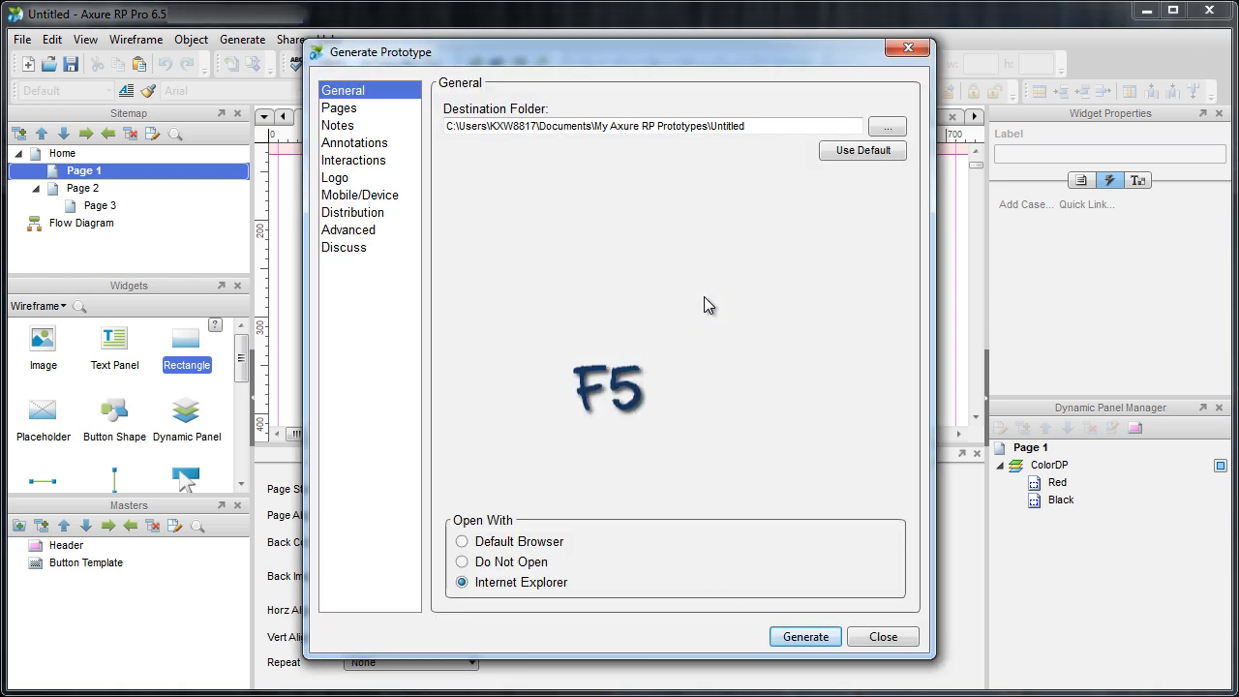
key("Return")
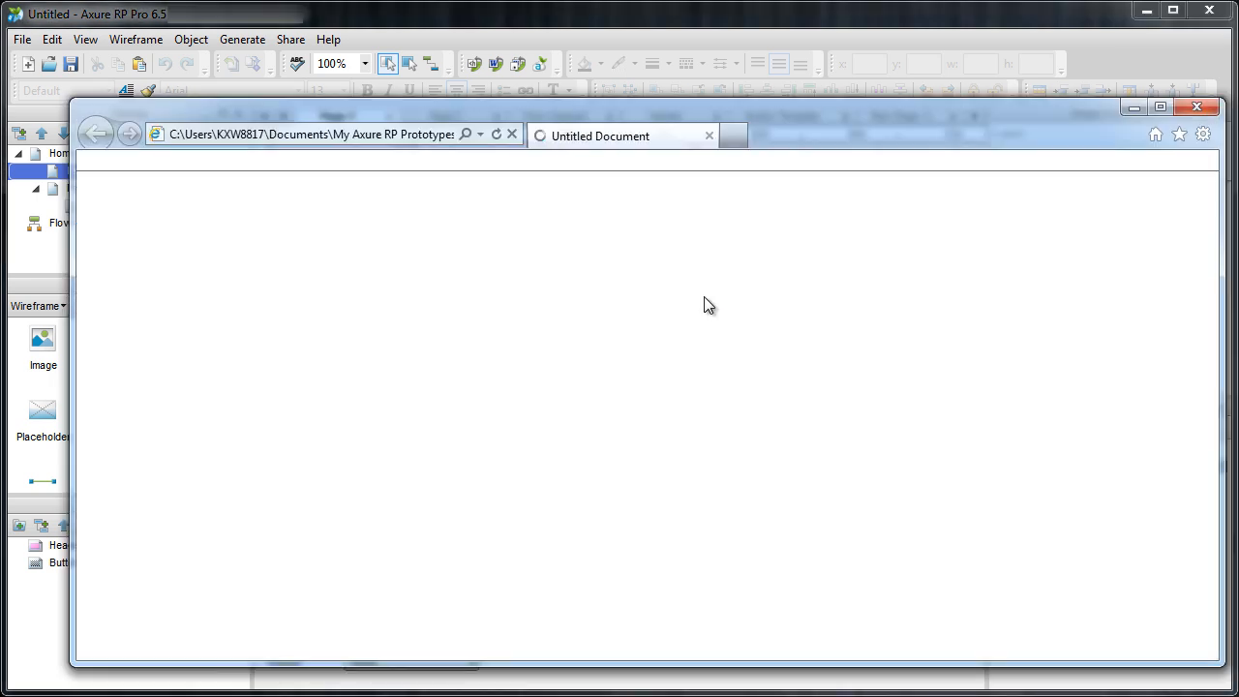
left_click(163, 269)
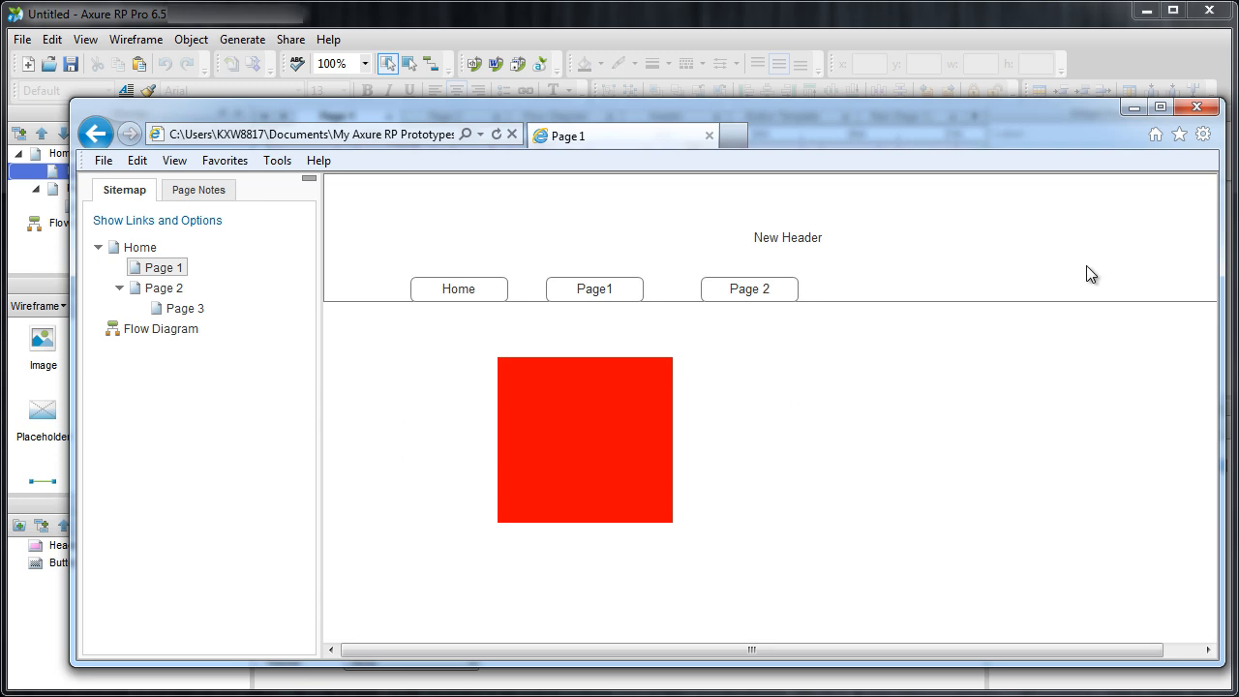
left_click(1199, 106)
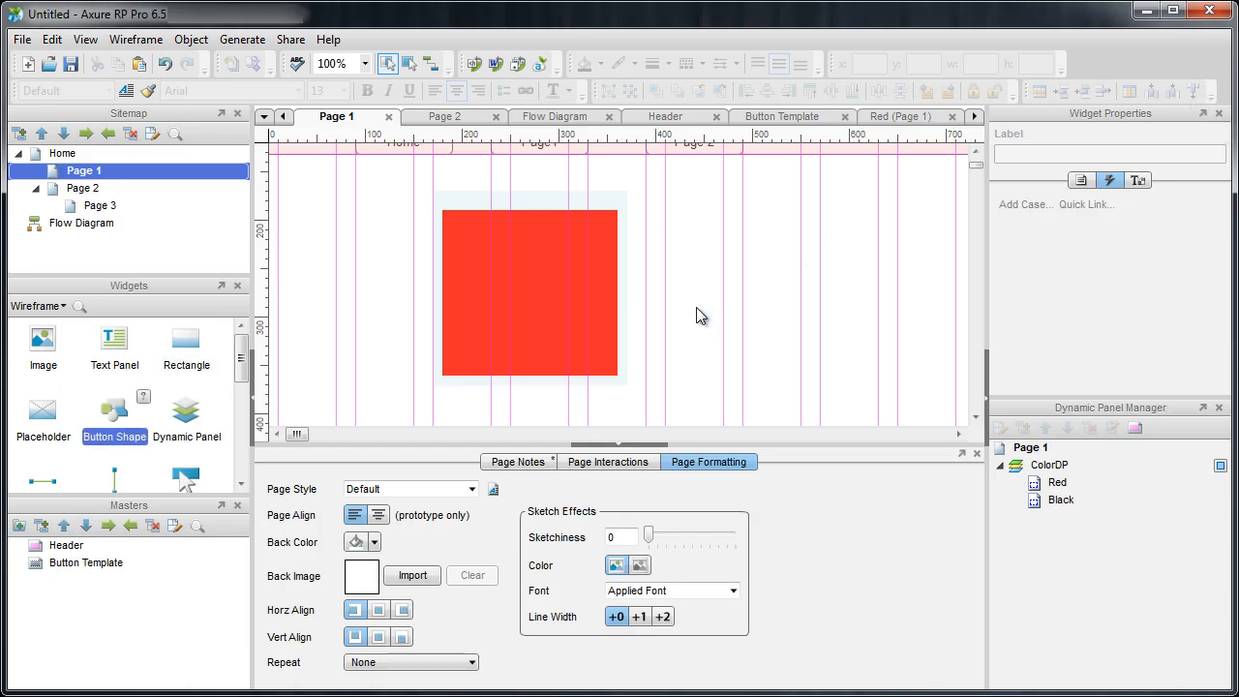
- Place a button shape beside the dynamic panel at about x 10, y 215, with the text Red and the label red
left_click_drag(182, 373, 279, 237)
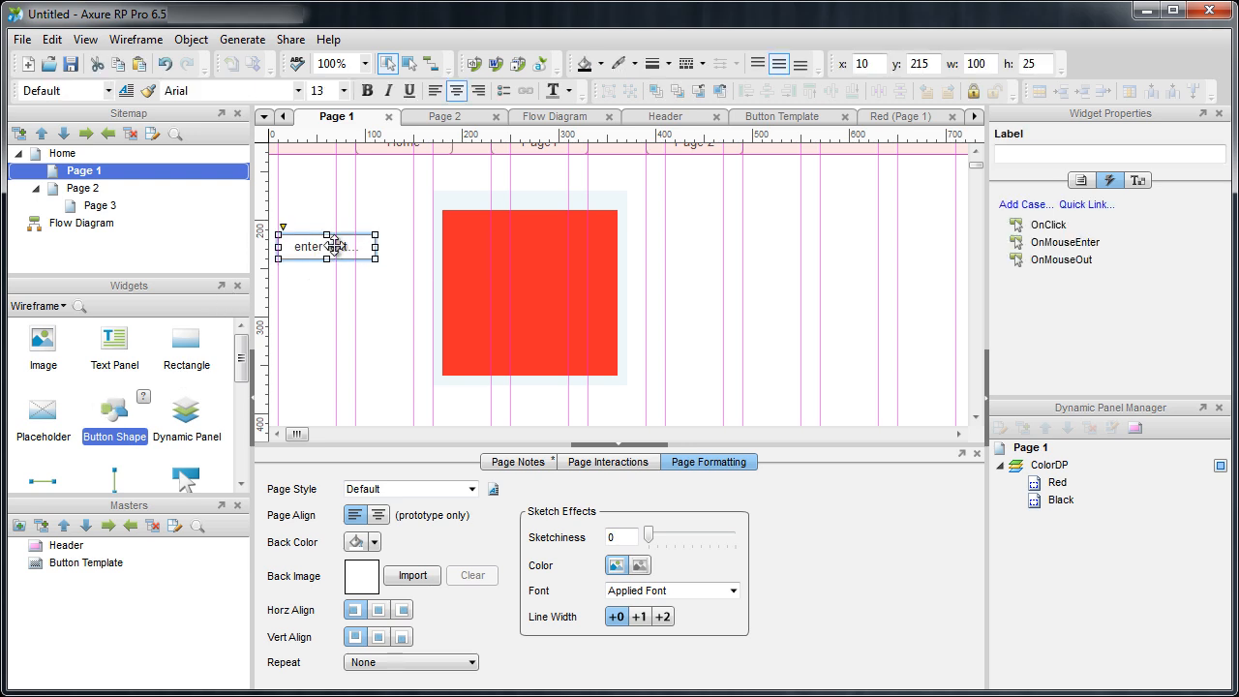
double_click(334, 246)
type("Red")
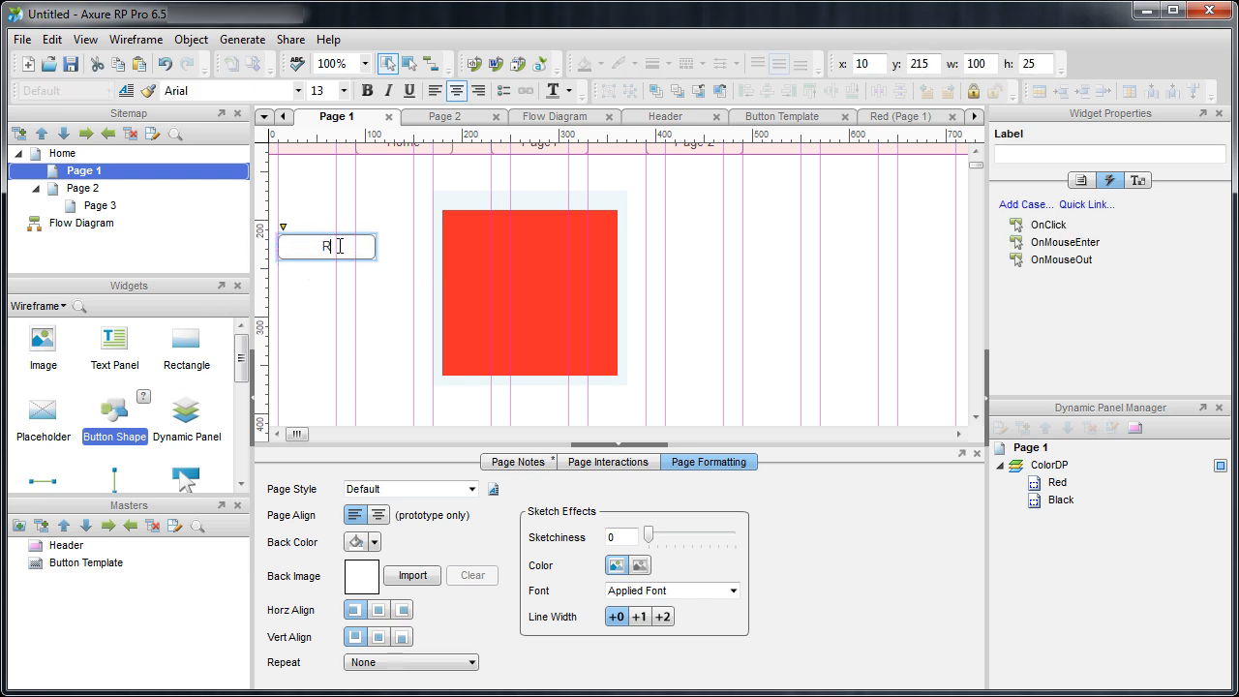
left_click(1016, 154)
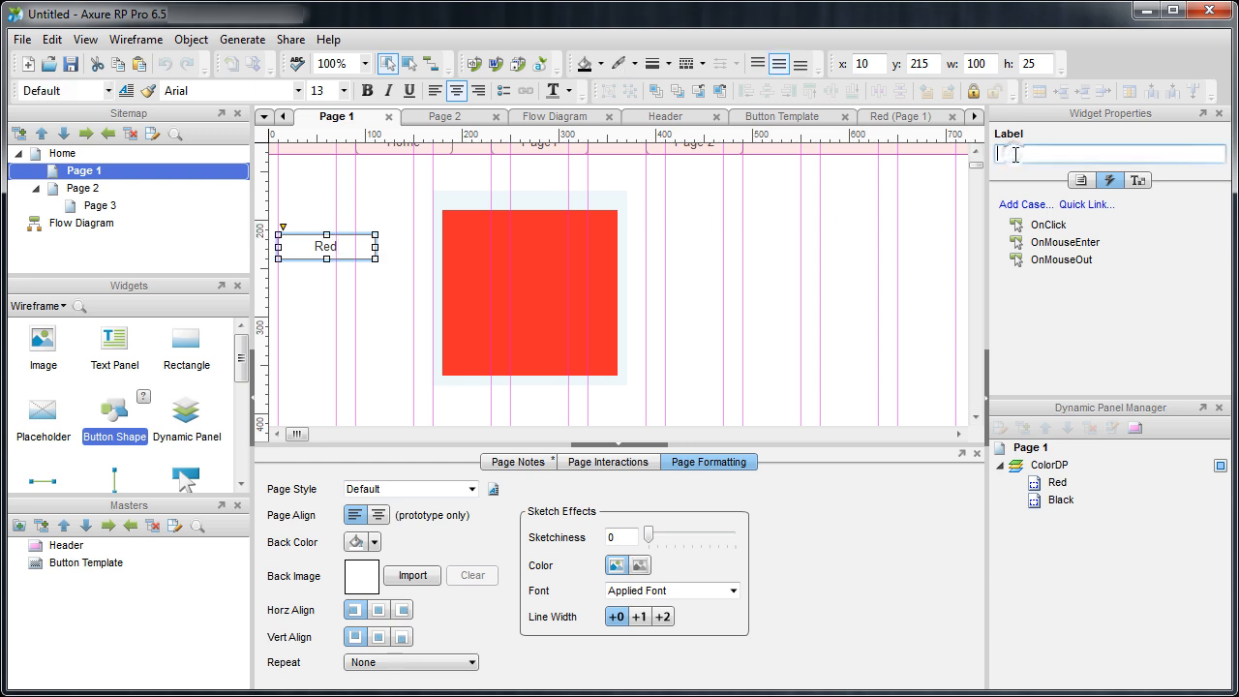
type("red")
left_click(416, 358)
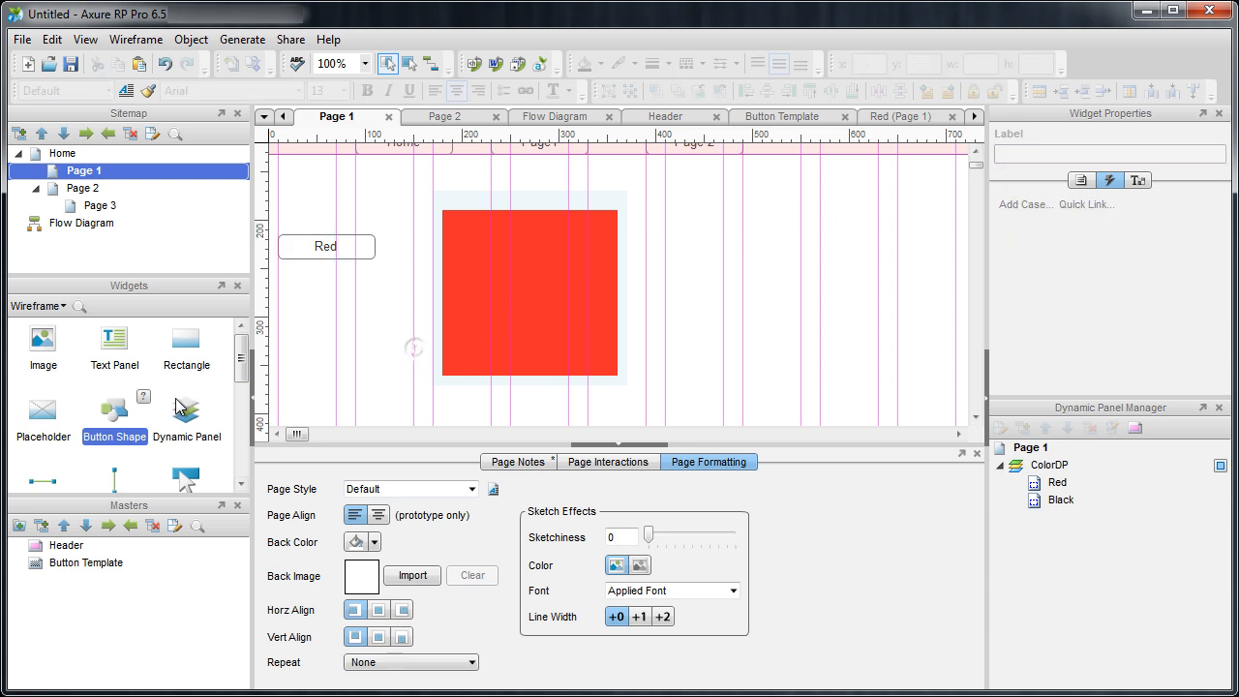
- Place a button shape below the Red button at about x 10, y 275, with the text Black and the label black
left_click_drag(117, 411, 284, 303)
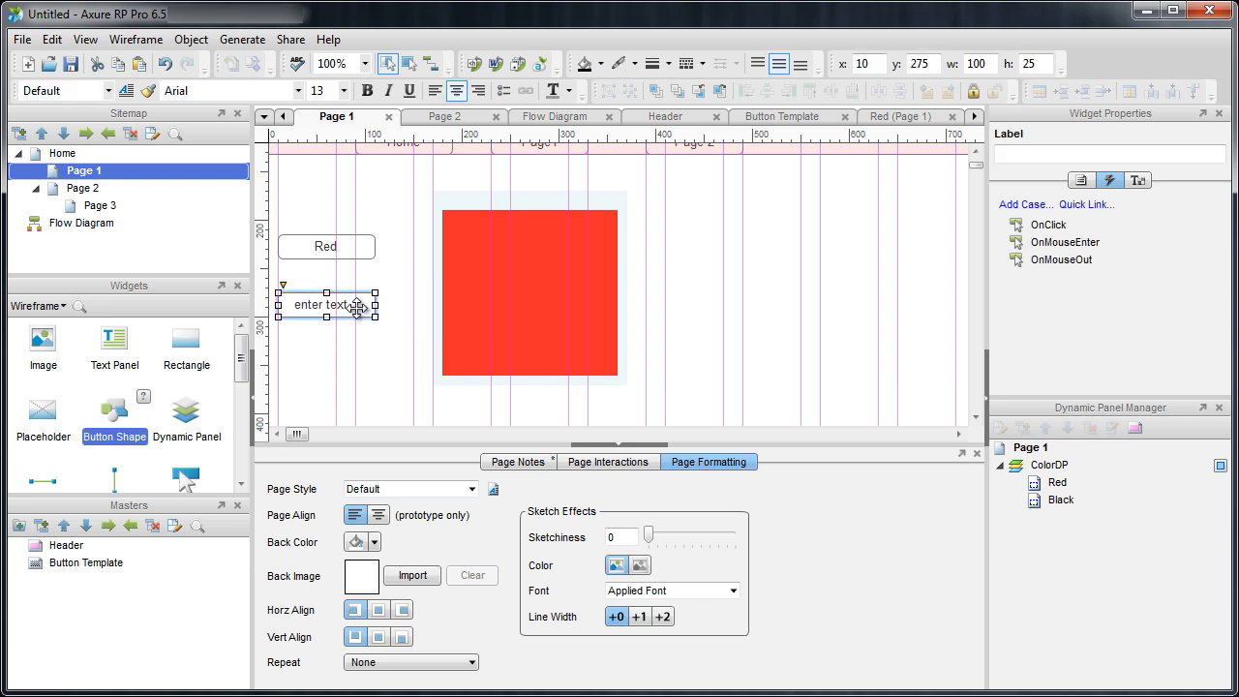
double_click(364, 308)
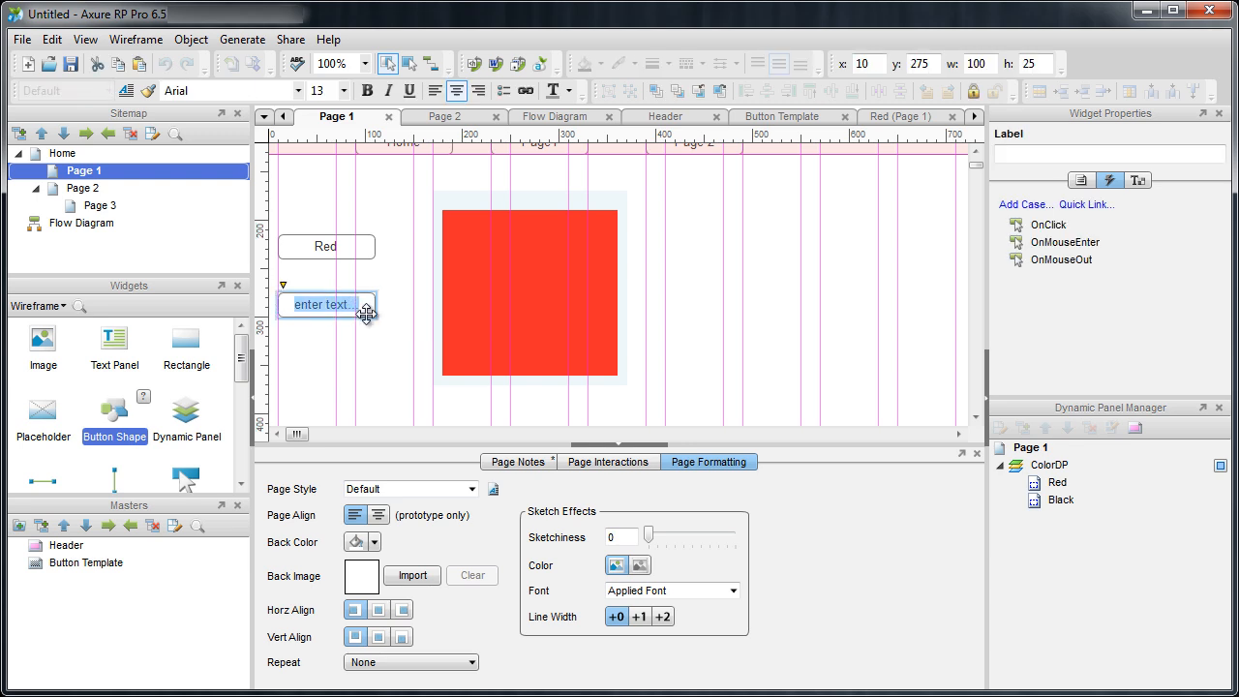
type("Black")
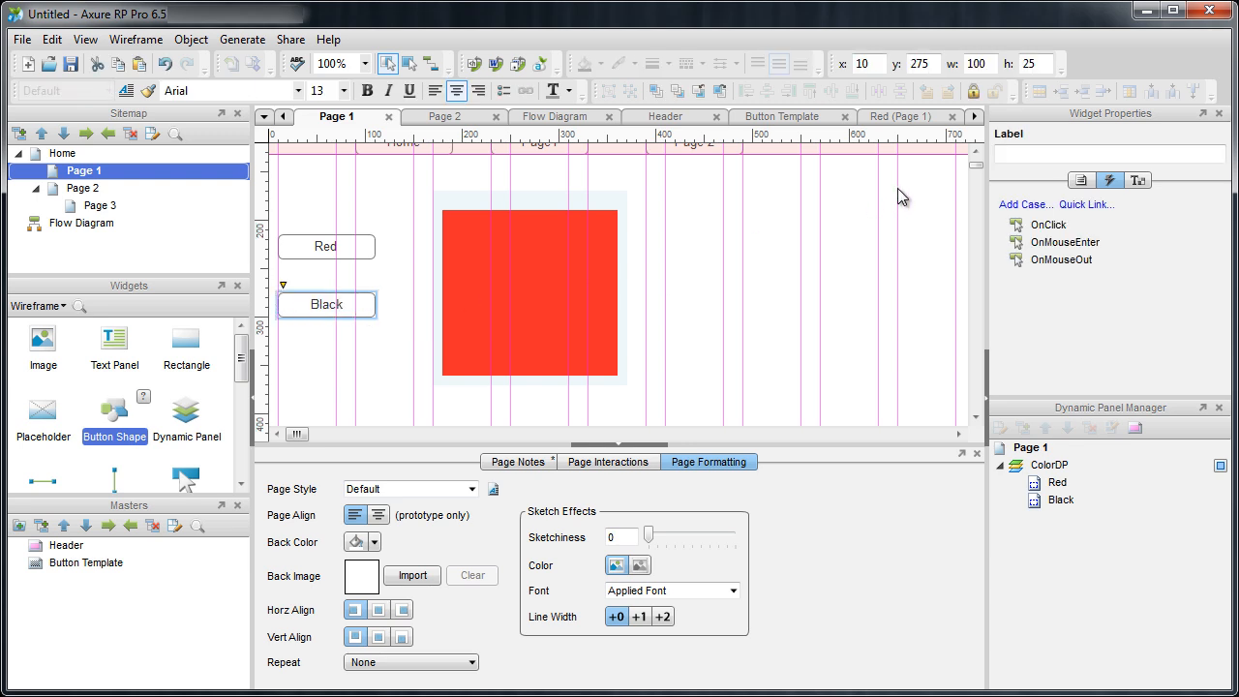
left_click(1011, 158)
type("bla")
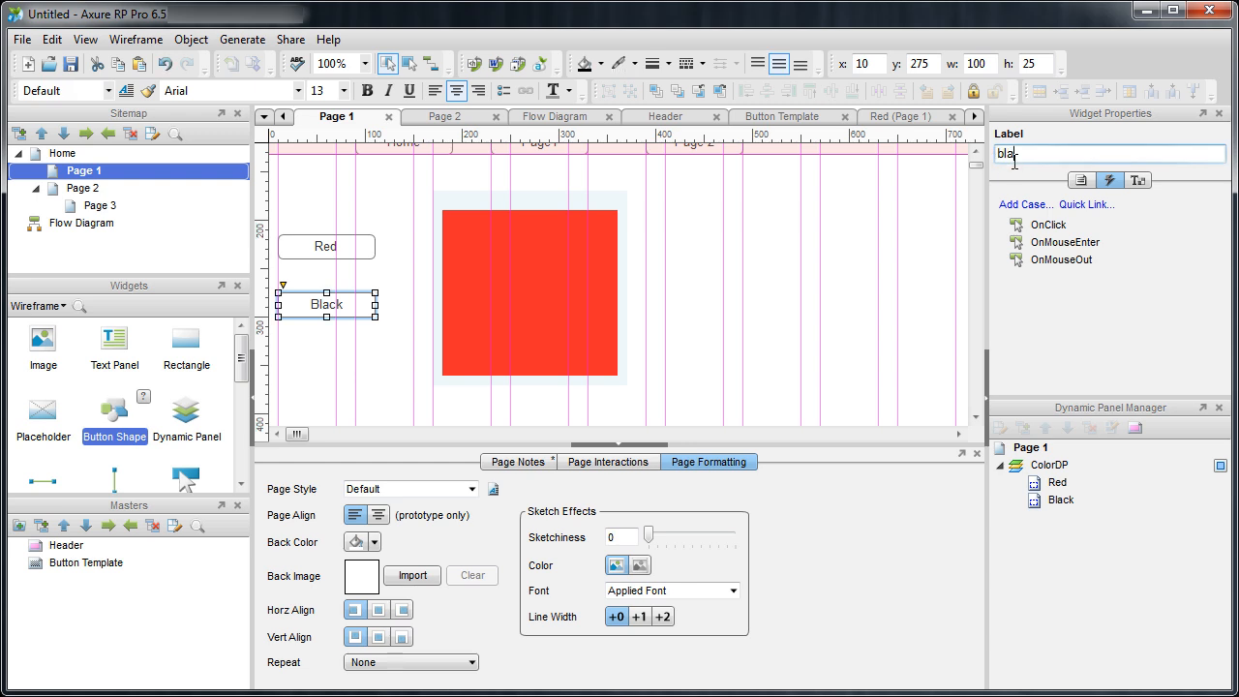
type("ck")
left_click(692, 294)
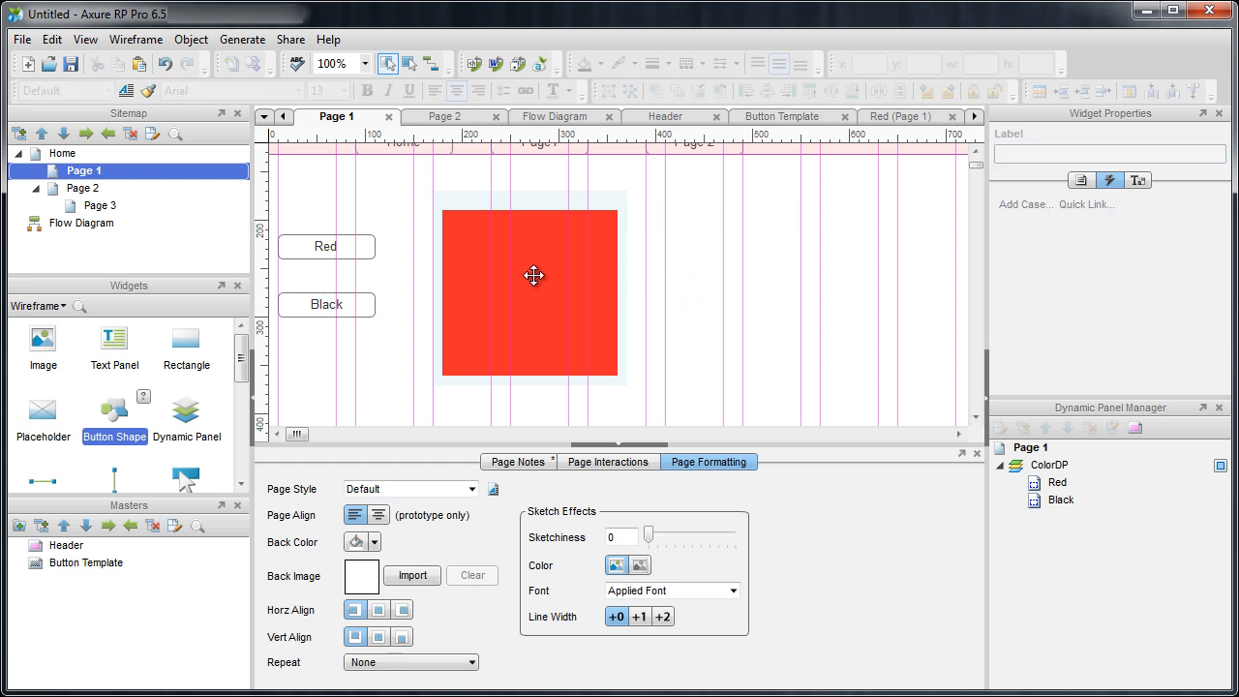
- Give the Red button an OnClick case that sets the ColorDP panel state to Red
left_click(334, 246)
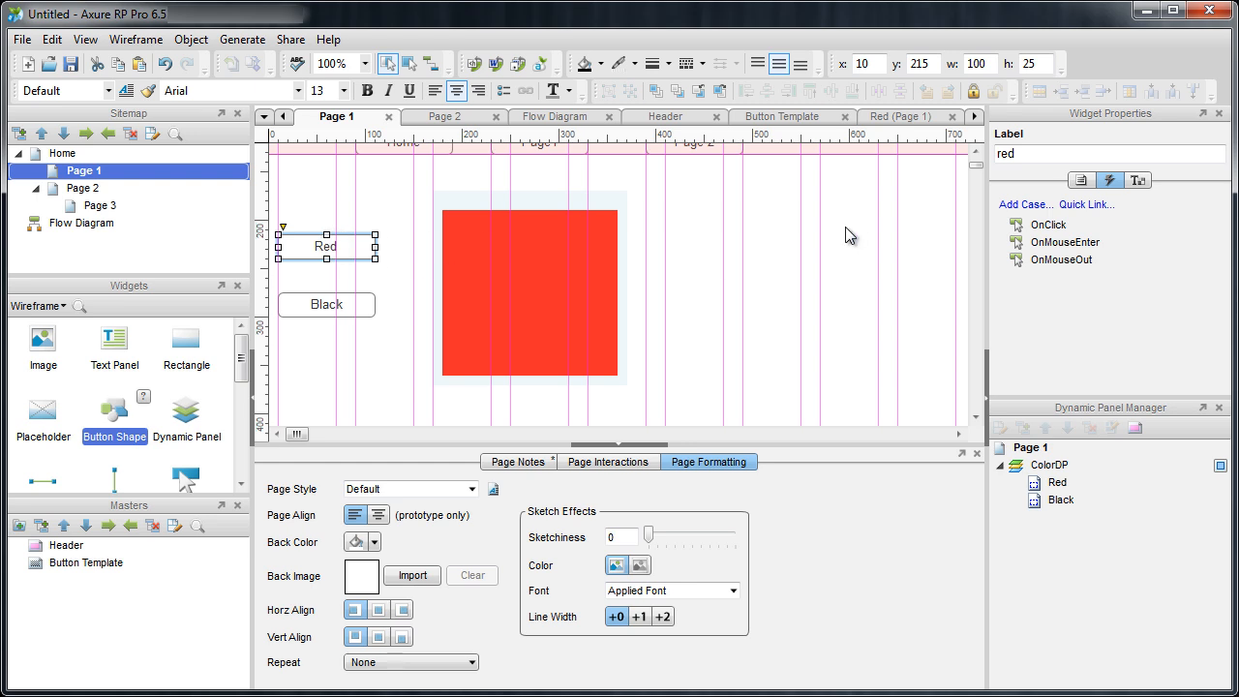
double_click(1055, 228)
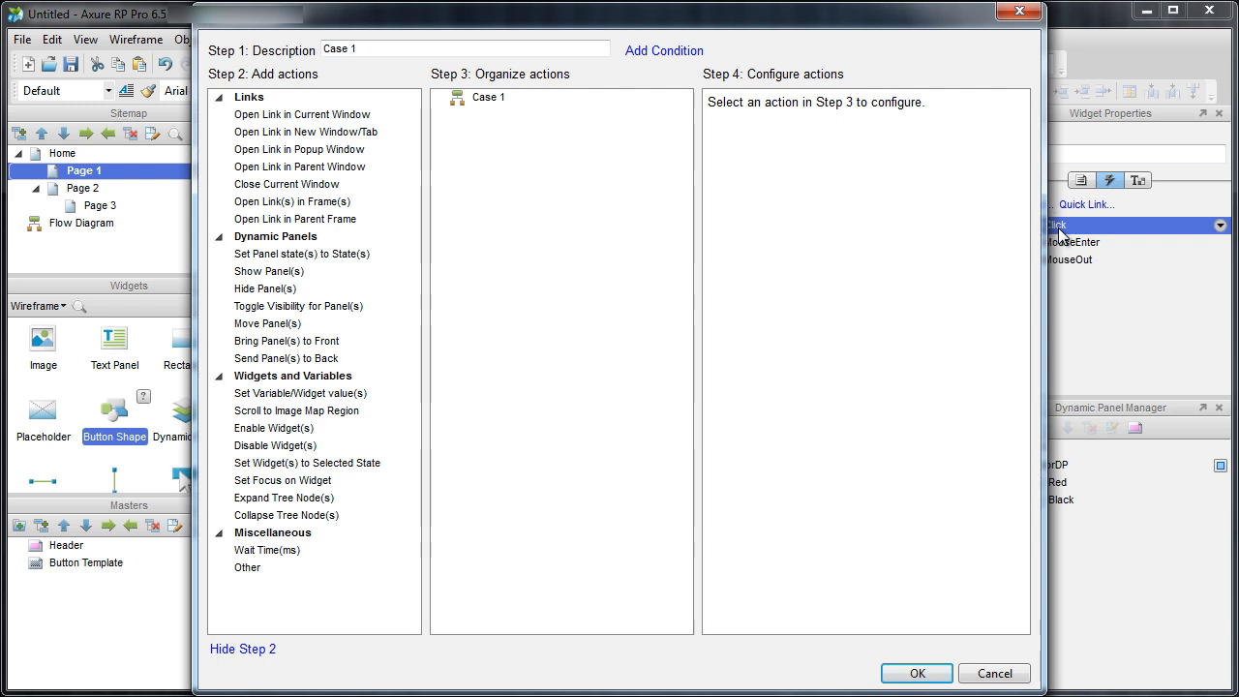
left_click(317, 257)
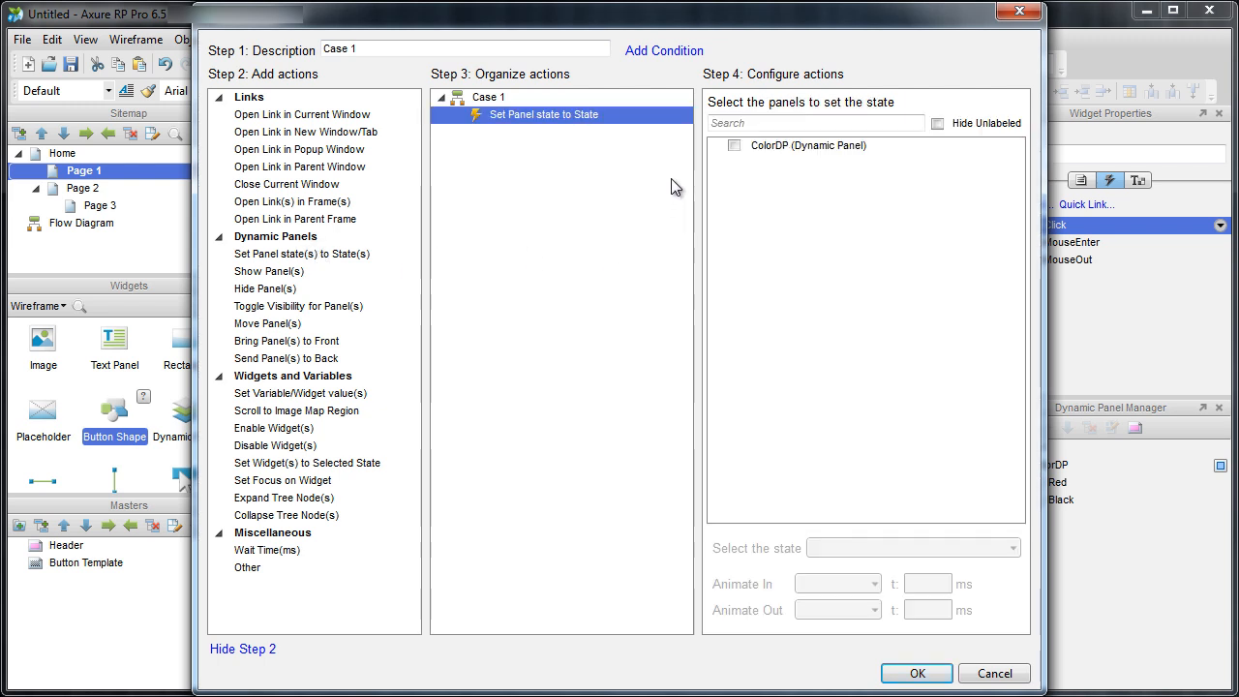
left_click(735, 145)
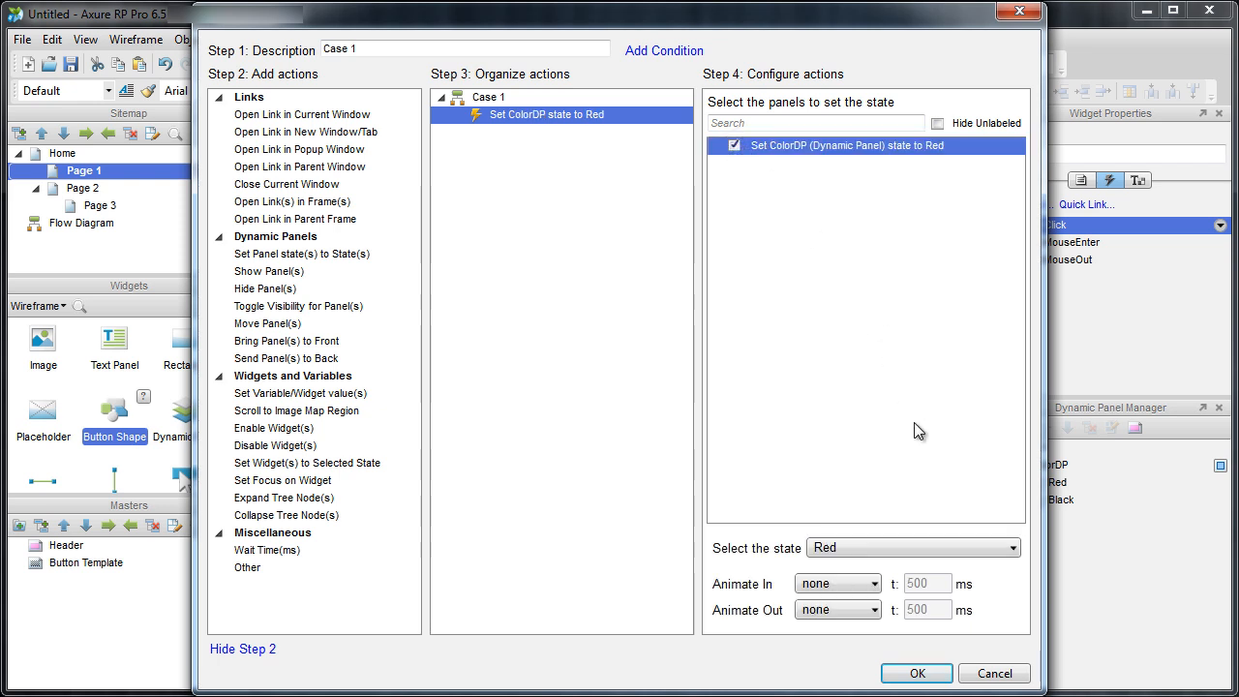
left_click(891, 548)
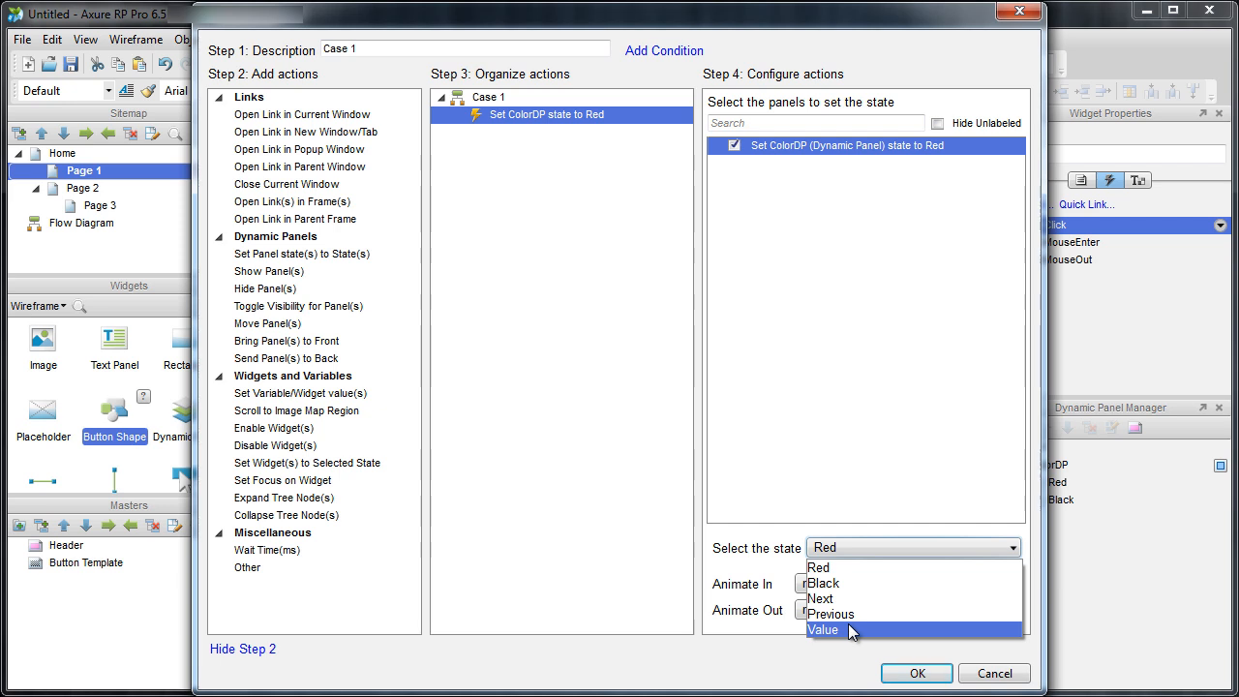
left_click(848, 569)
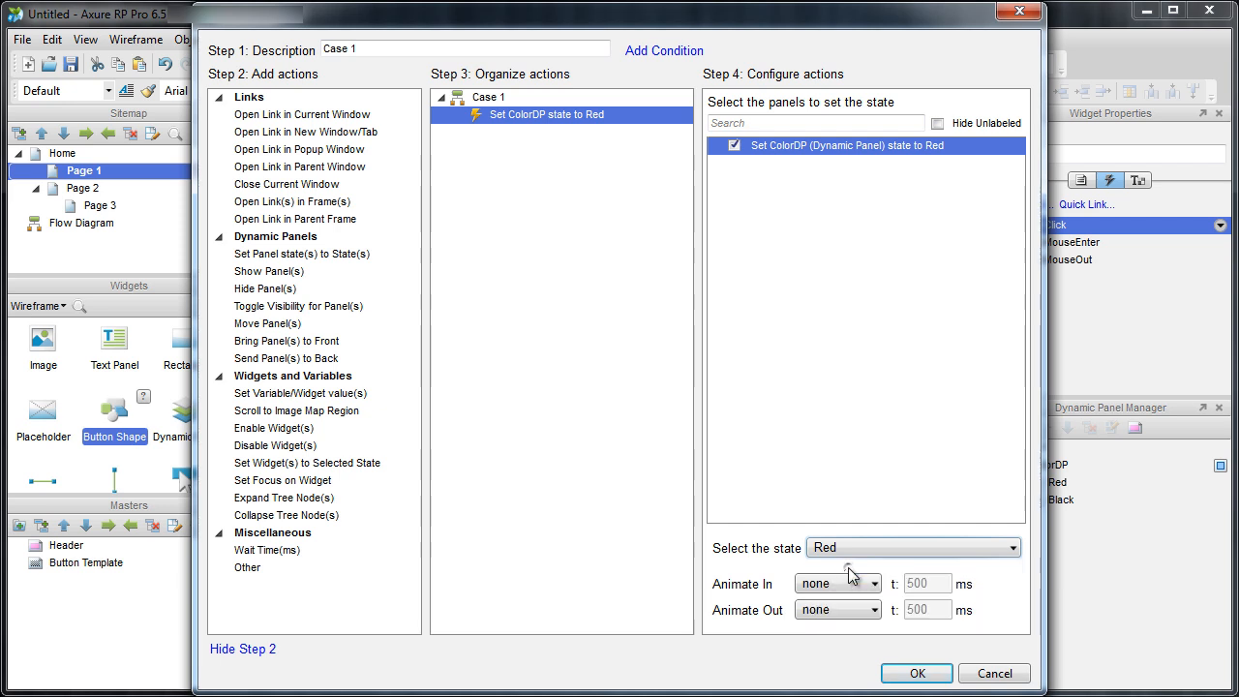
- Set Animate In and Animate Out to fade for the Red button's panel action and accept the case
left_click(852, 583)
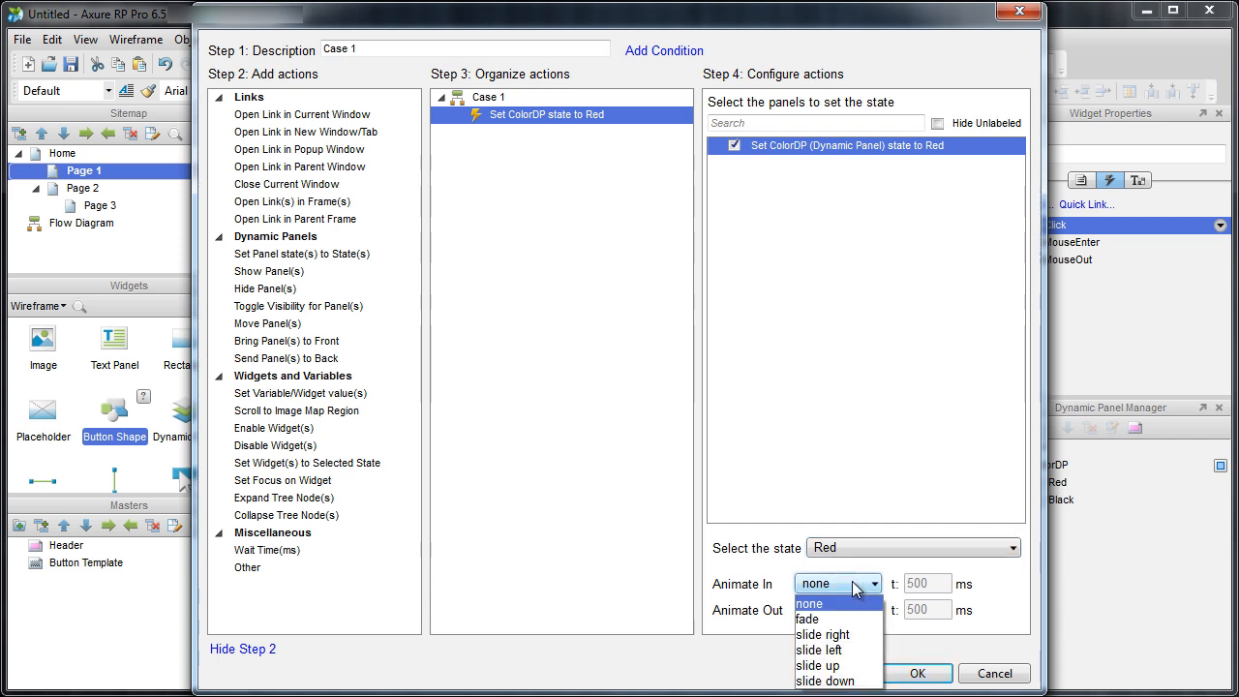
left_click(829, 620)
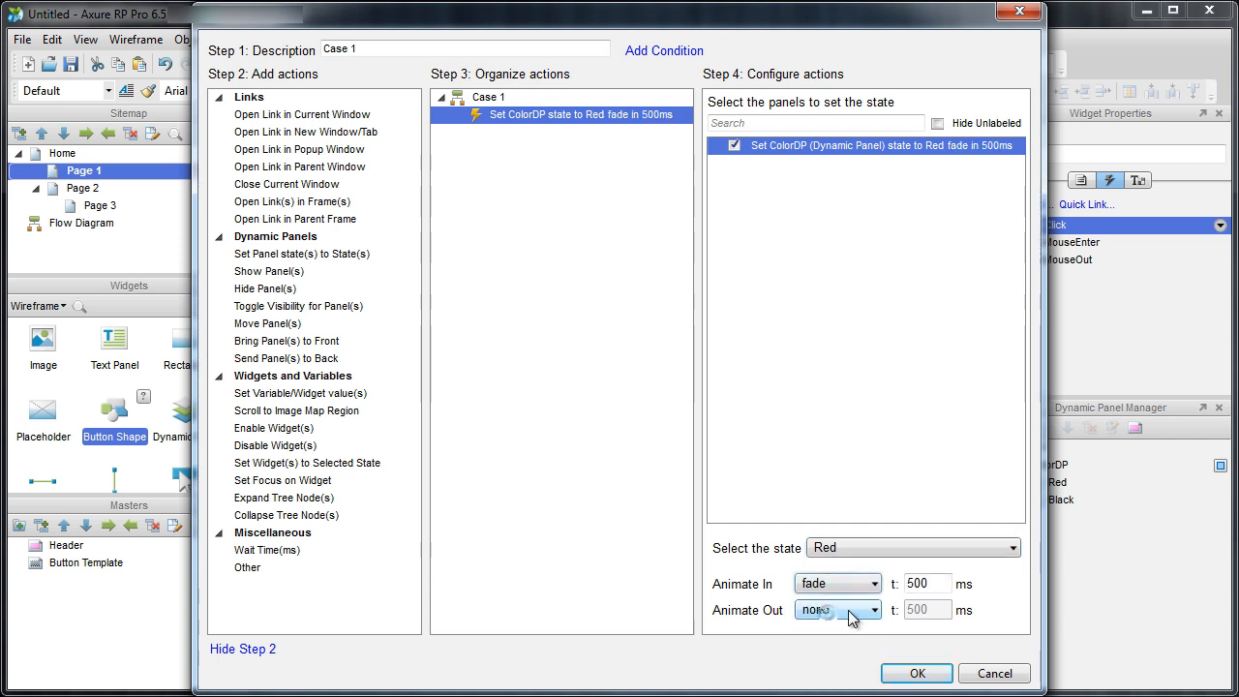
left_click(833, 610)
left_click(833, 644)
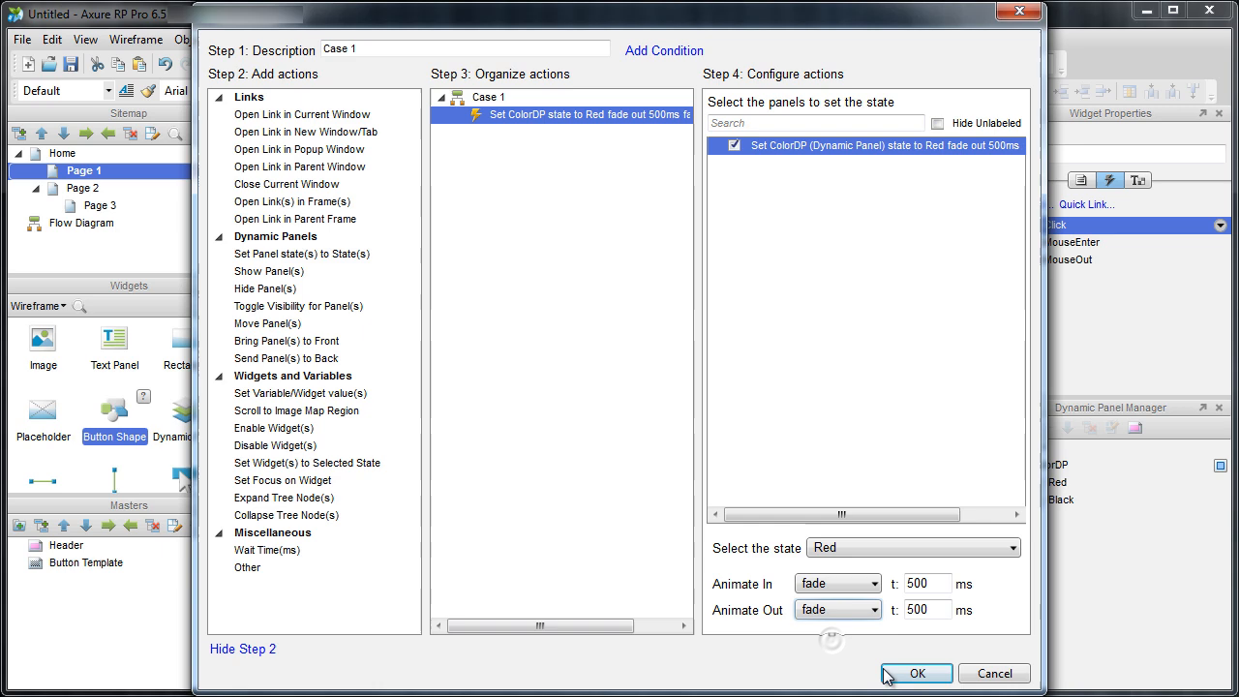
left_click(934, 676)
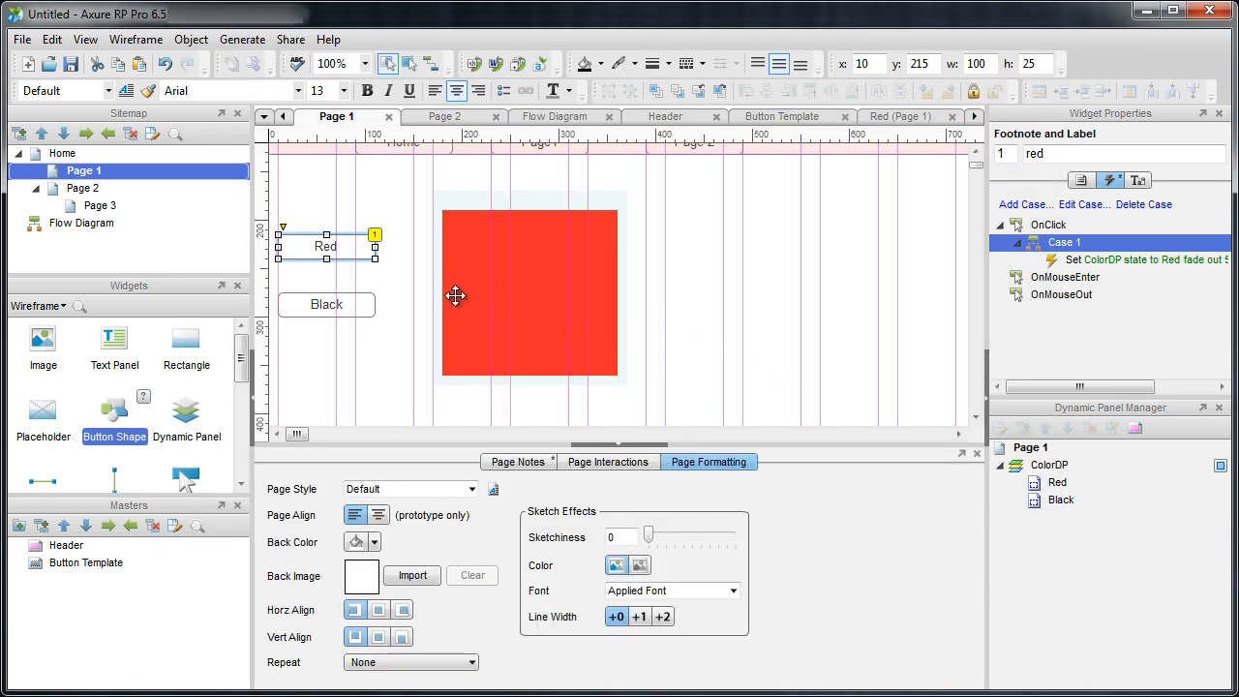
- Give the Black button an OnClick case that sets the ColorDP panel state to Black
left_click(364, 304)
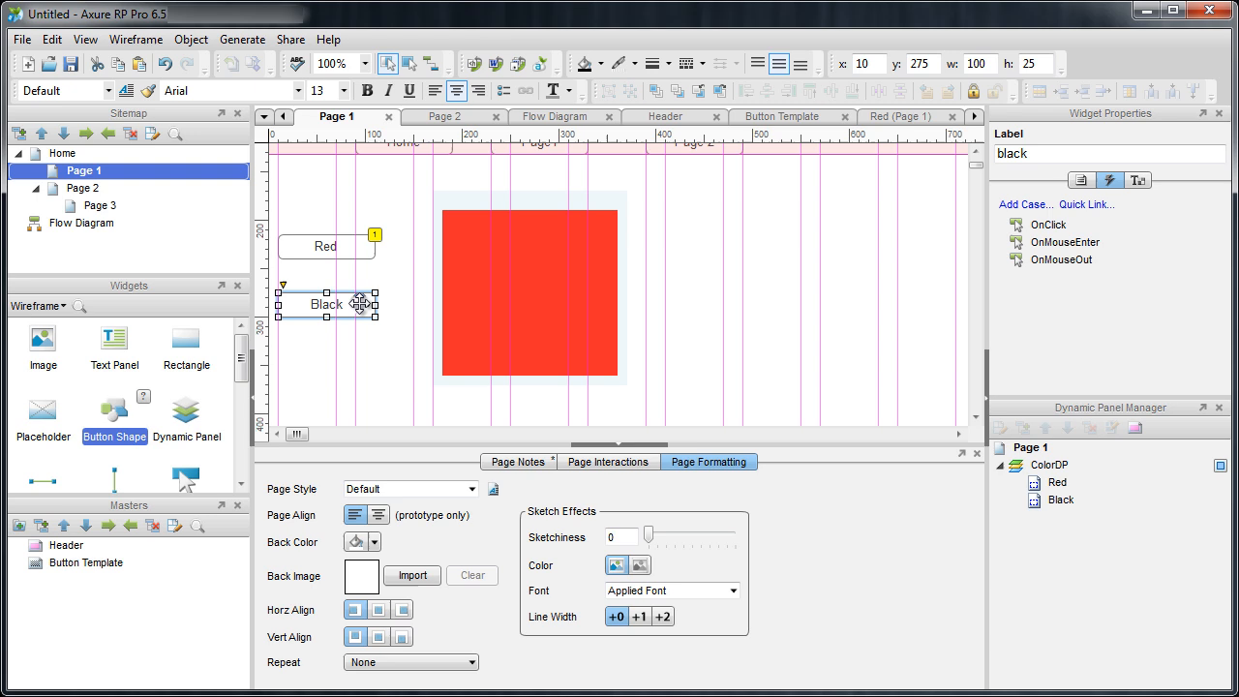
double_click(1050, 227)
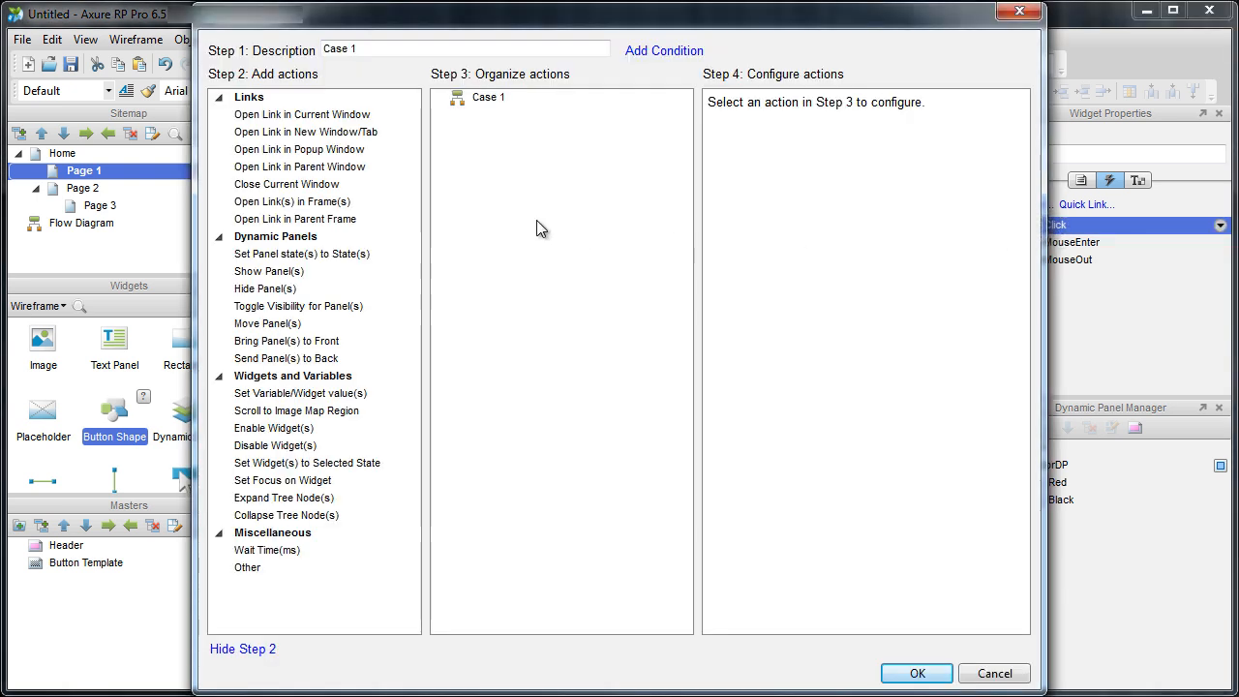
left_click(344, 256)
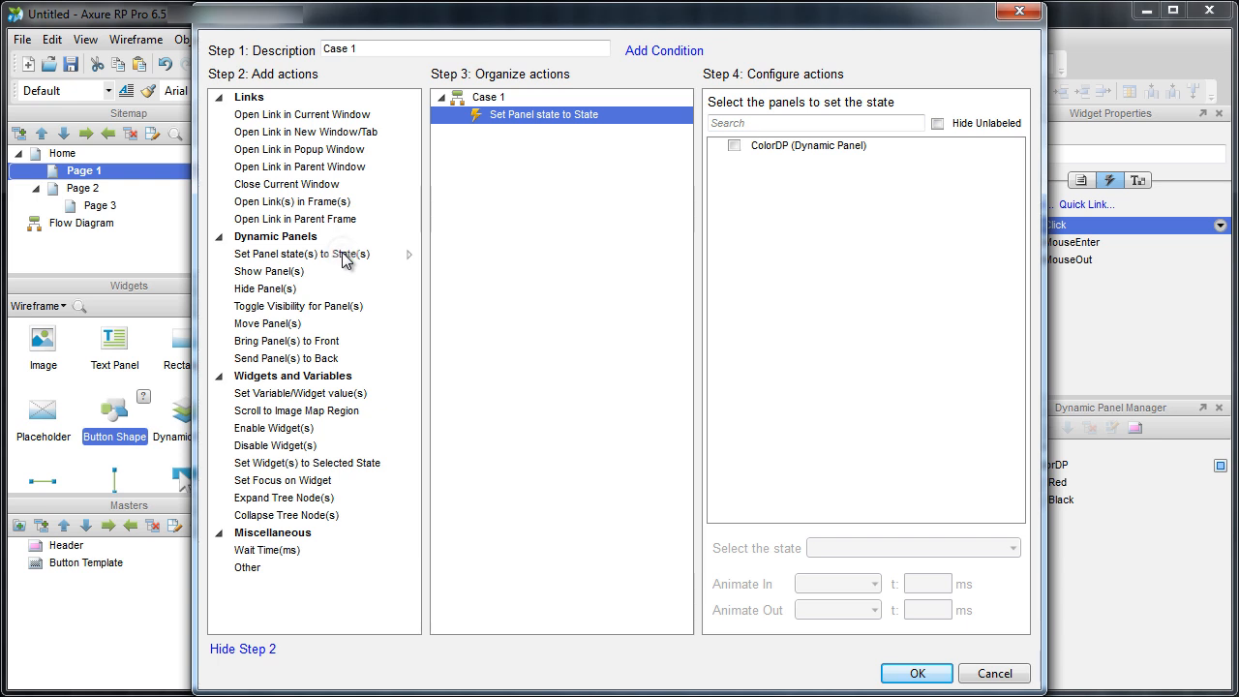
left_click(733, 146)
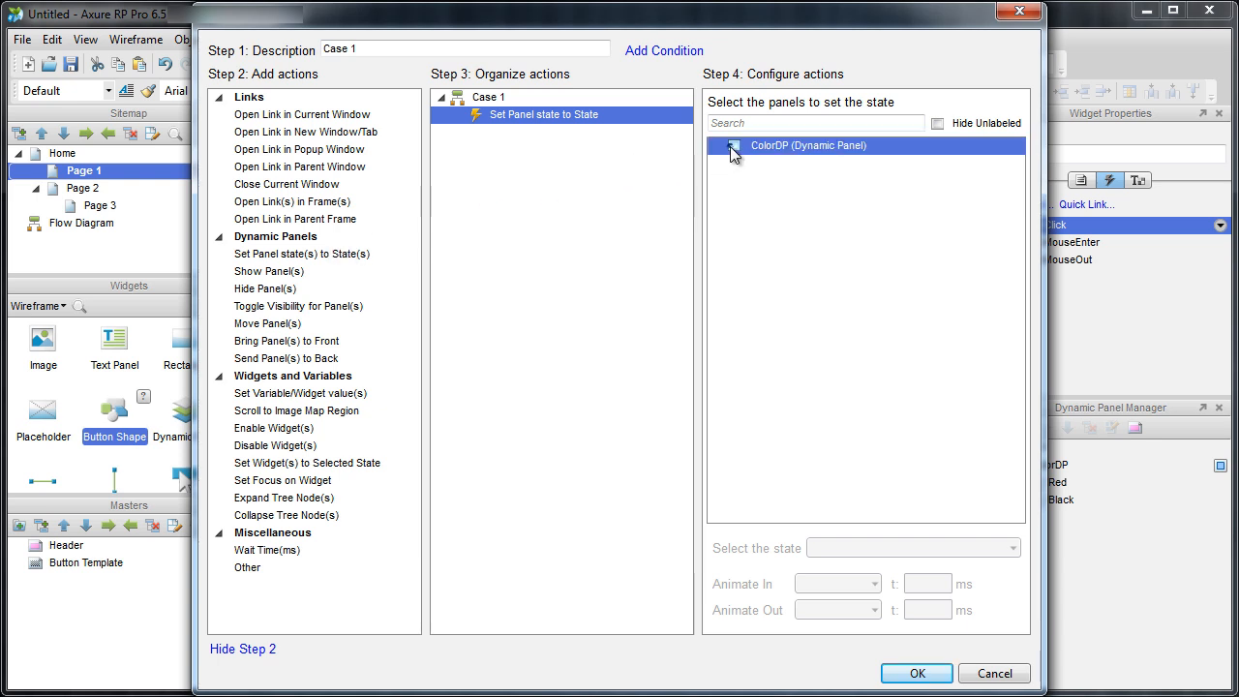
left_click(853, 550)
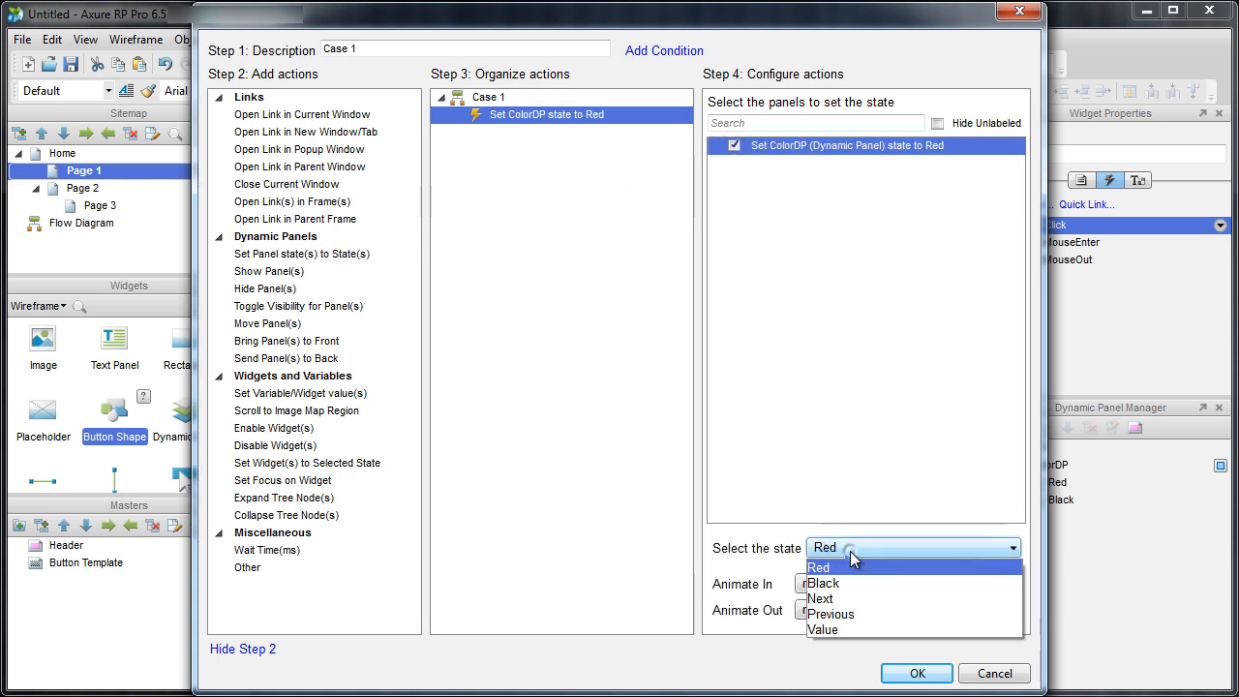
left_click(848, 581)
- Set Animate In and Animate Out to fade for the Black button's panel action and accept the case
left_click(835, 584)
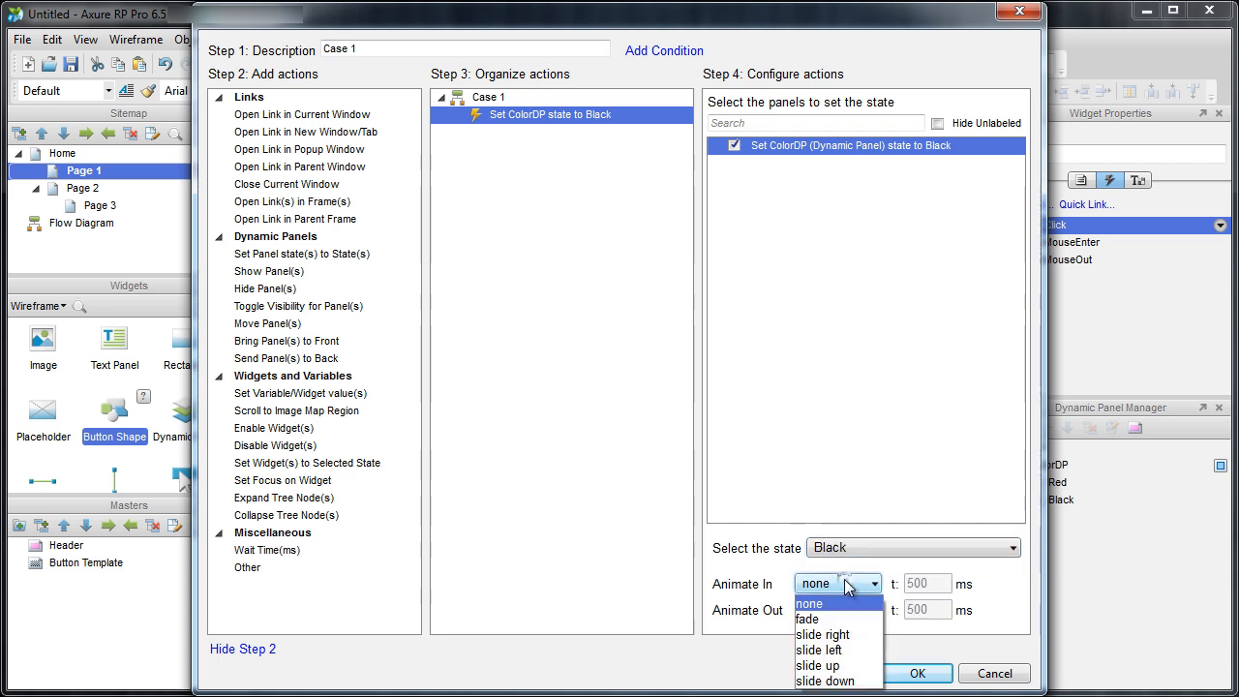
left_click(808, 619)
left_click(823, 610)
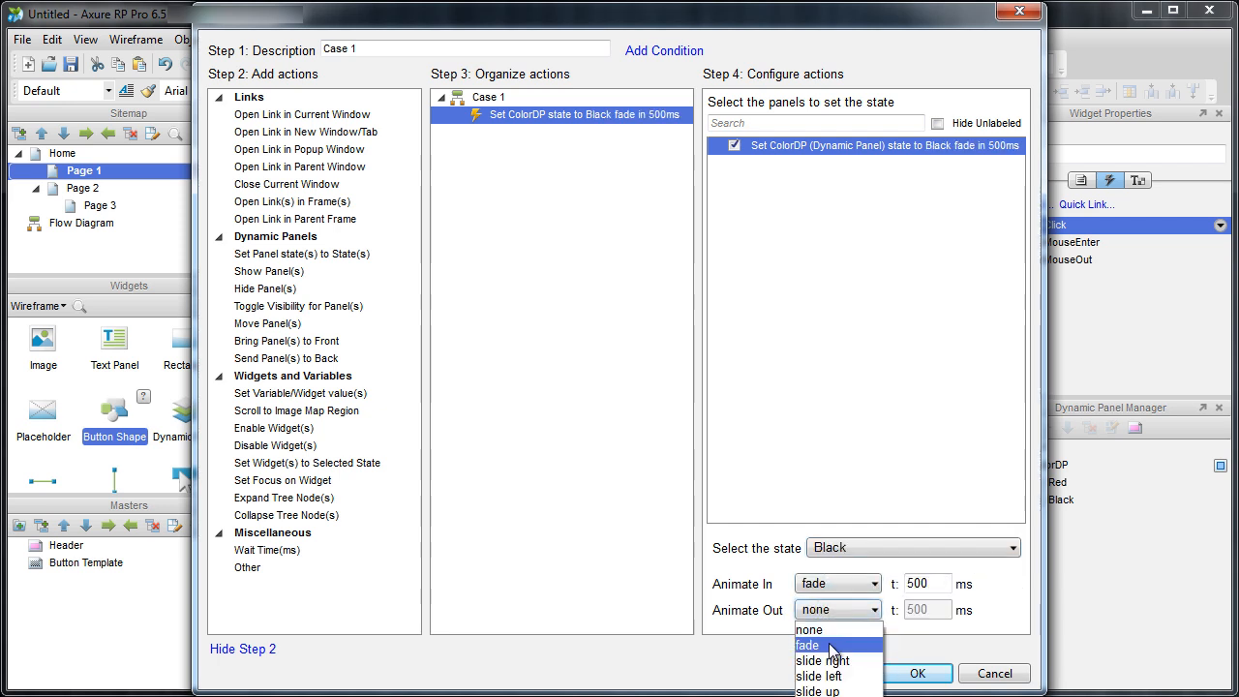
left_click(830, 646)
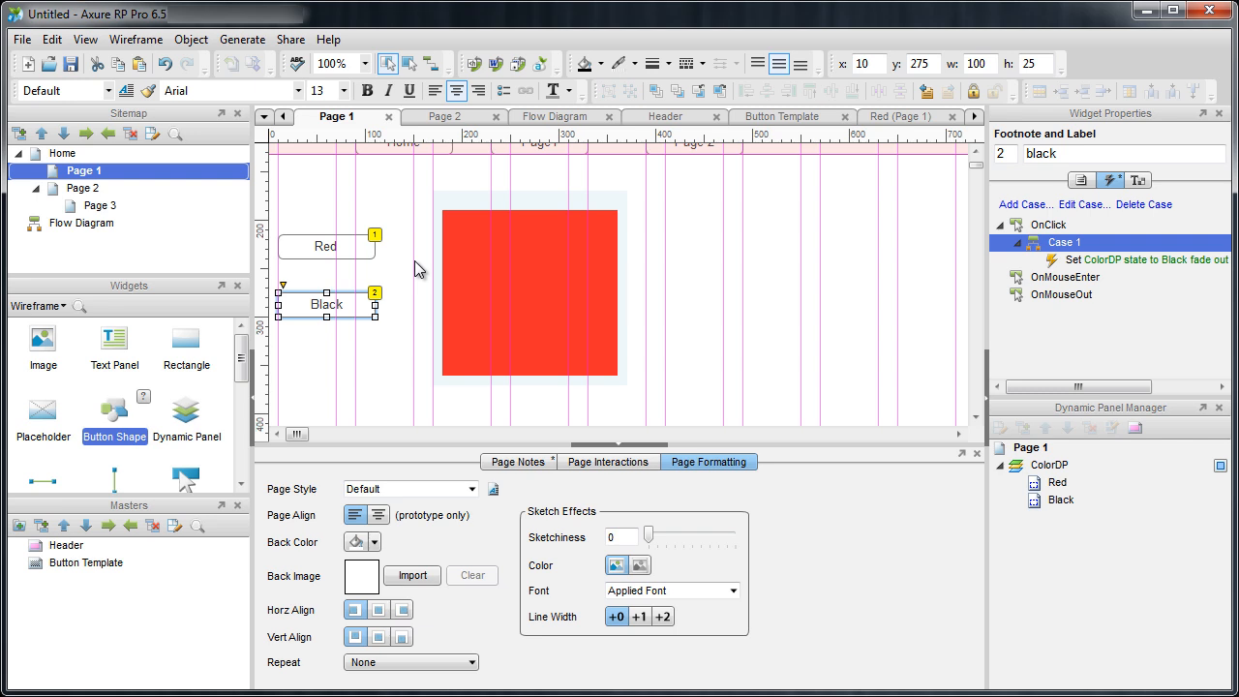
- Generate the prototype, test the Red and Black buttons on Page 1 in Internet Explorer, and close the browser
key("F8")
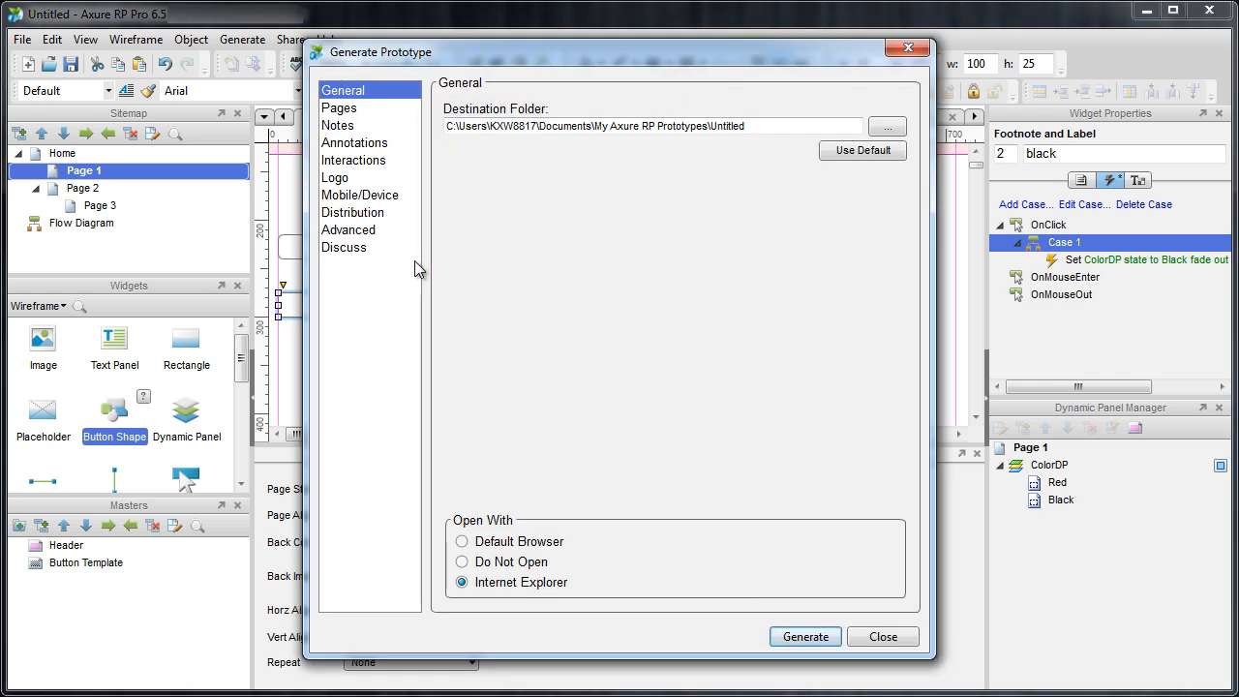
key("Return")
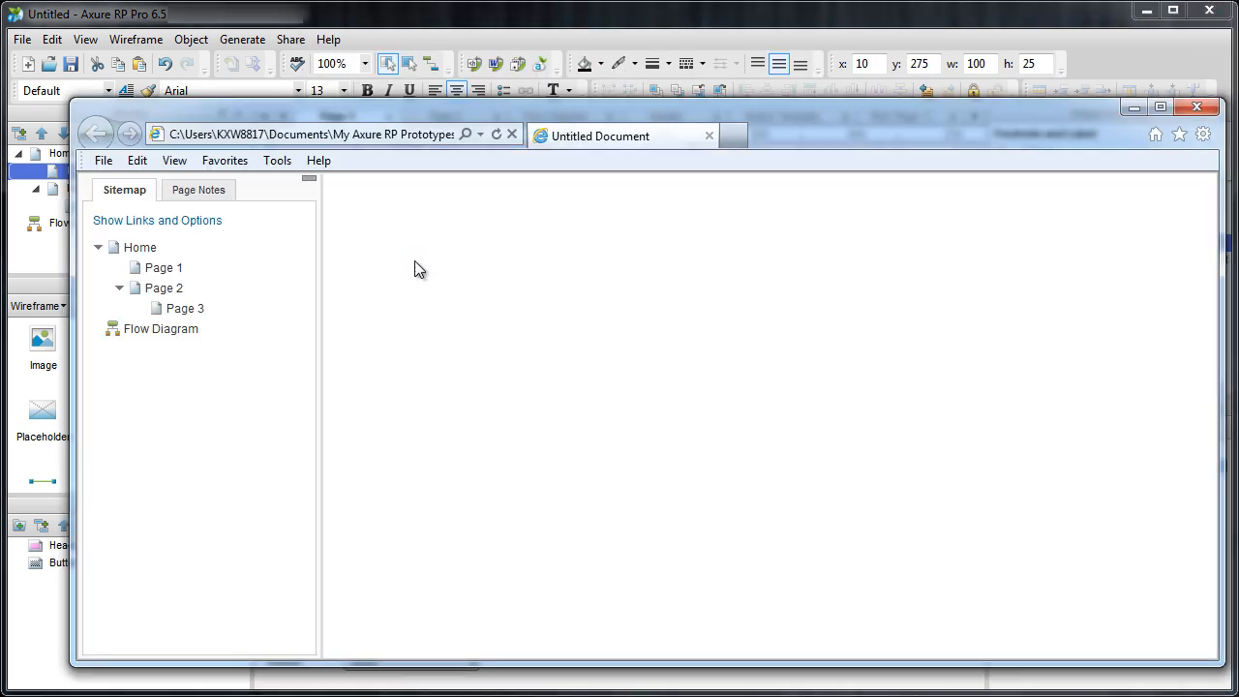
left_click(154, 273)
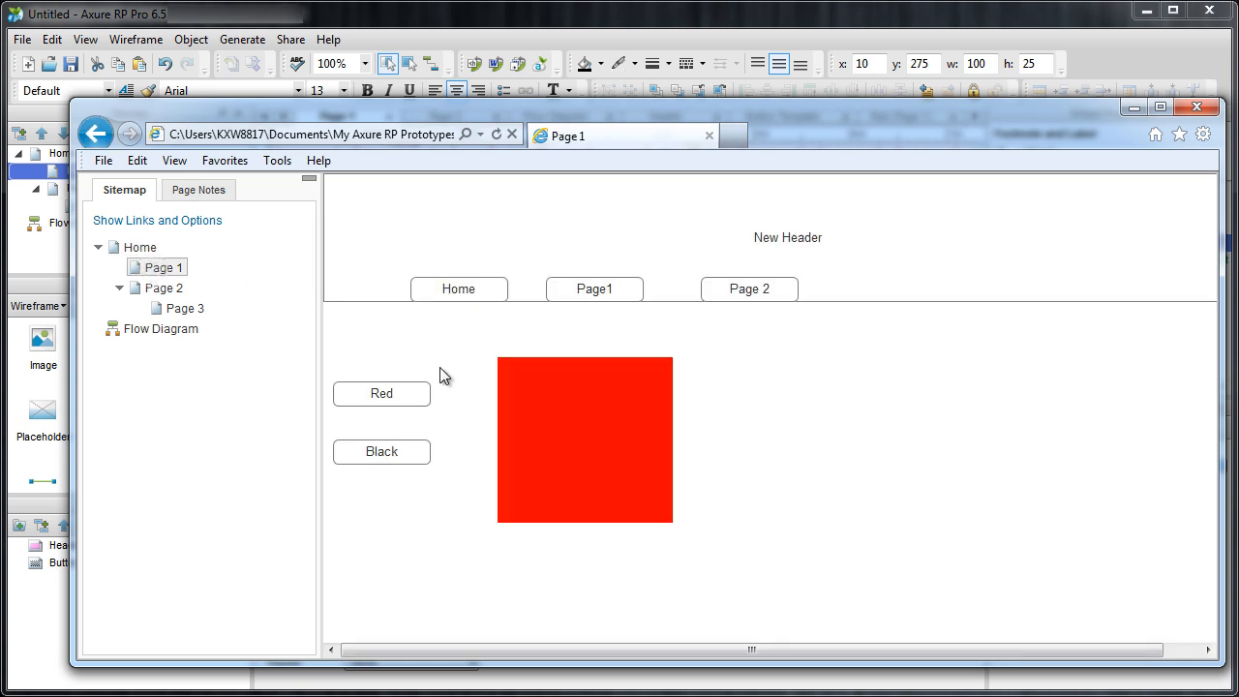
left_click(388, 459)
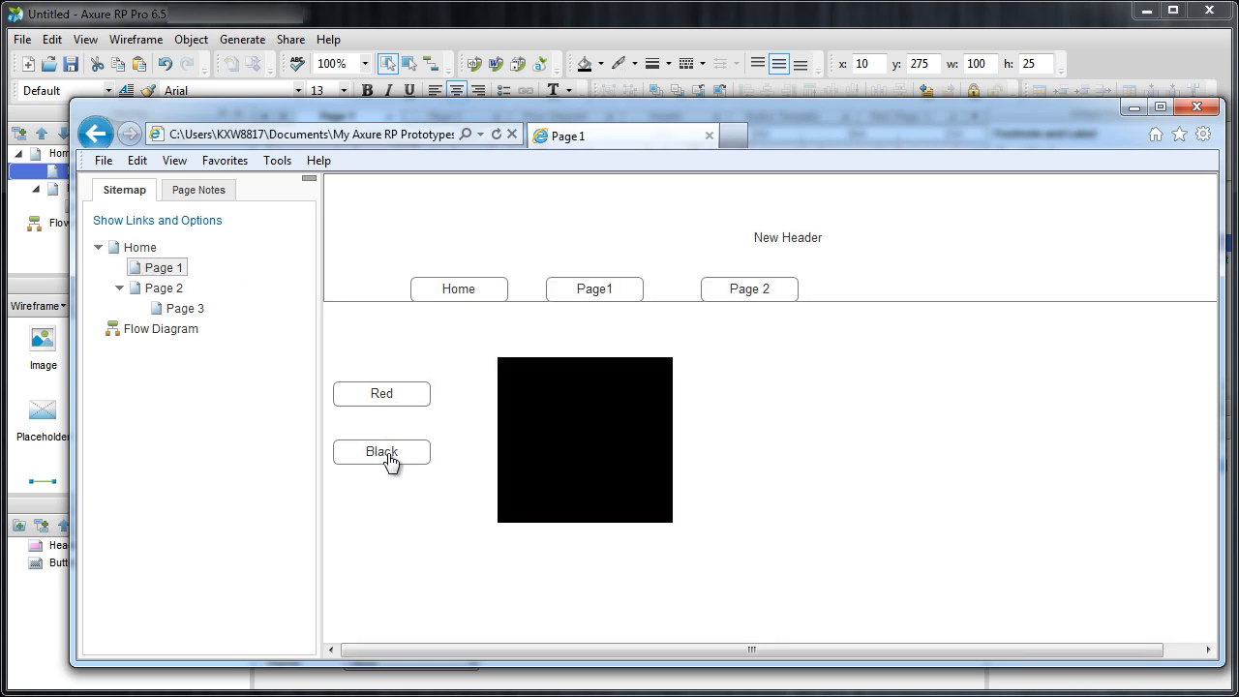
left_click(388, 396)
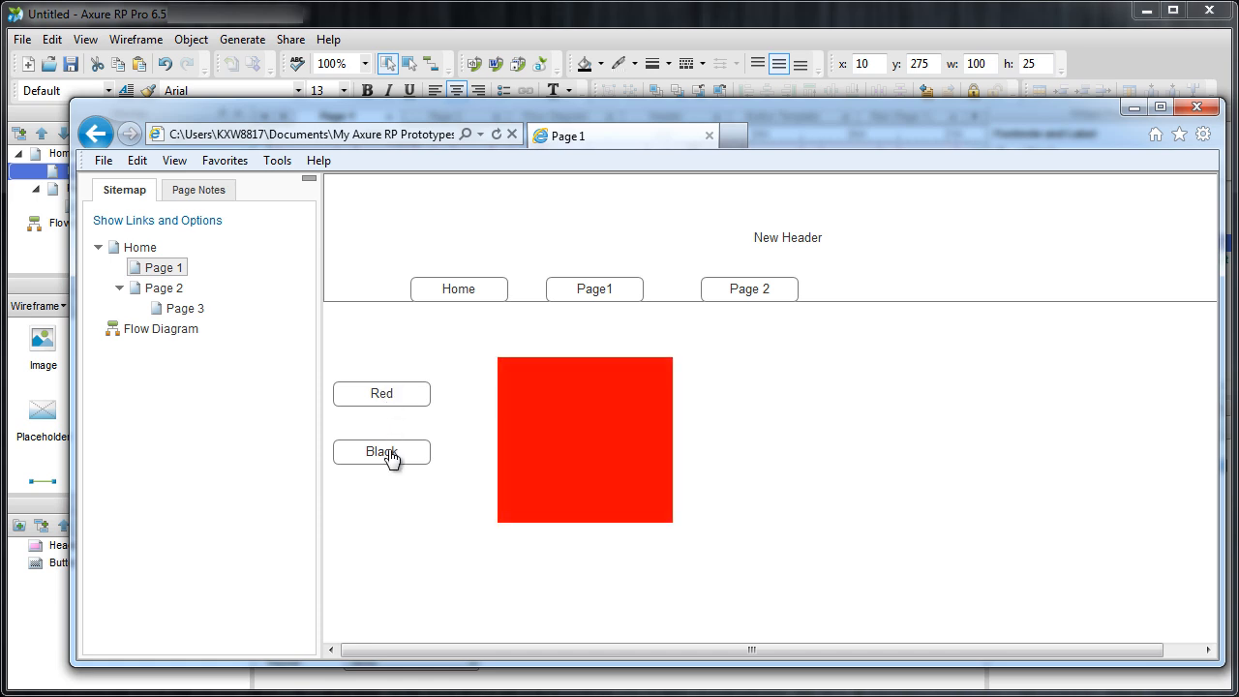
left_click(390, 453)
left_click(393, 394)
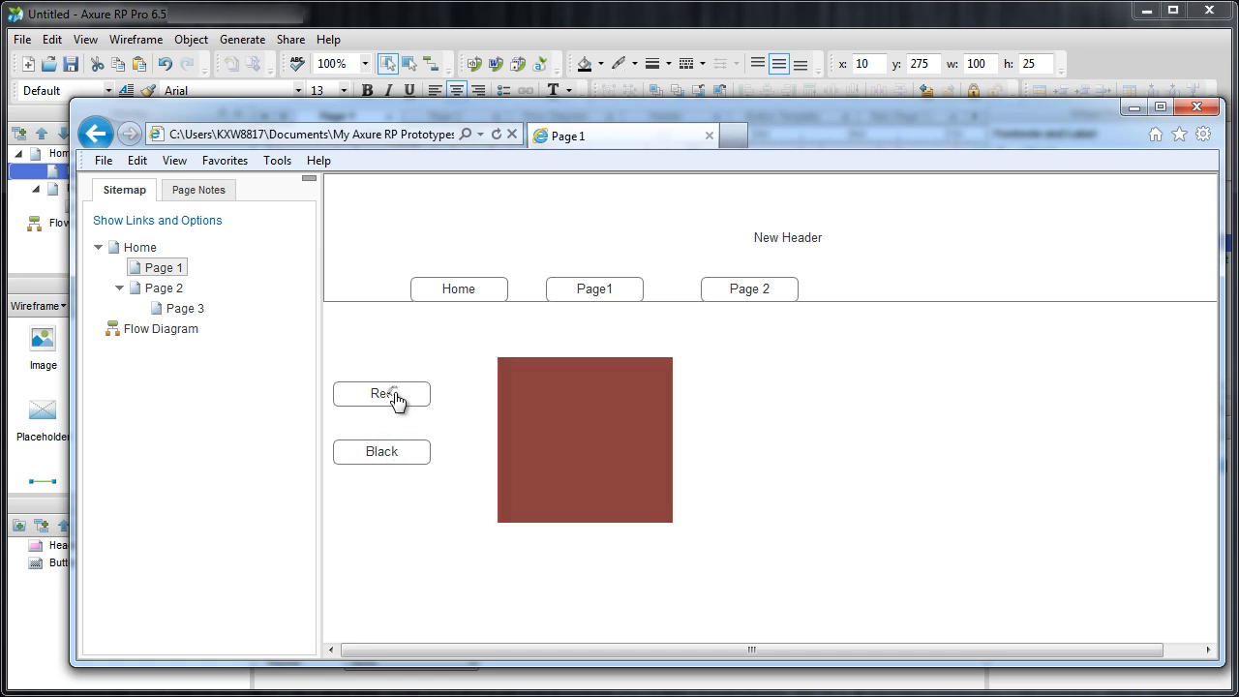
left_click(390, 453)
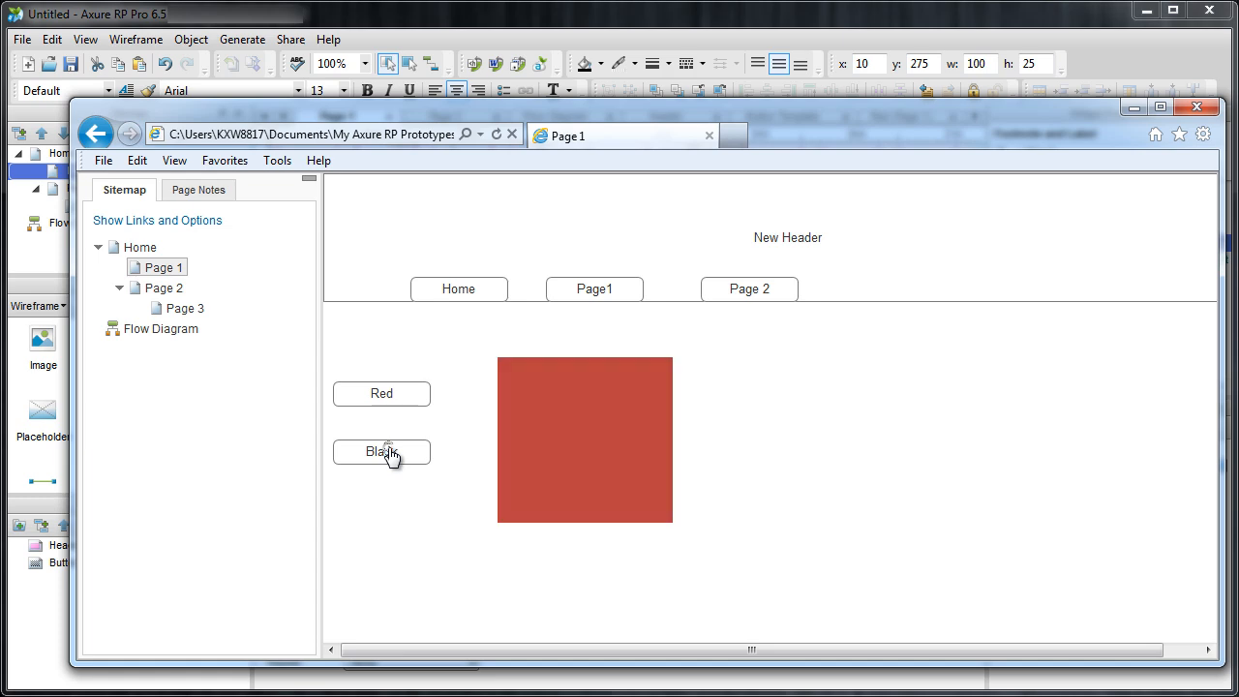
left_click(1197, 109)
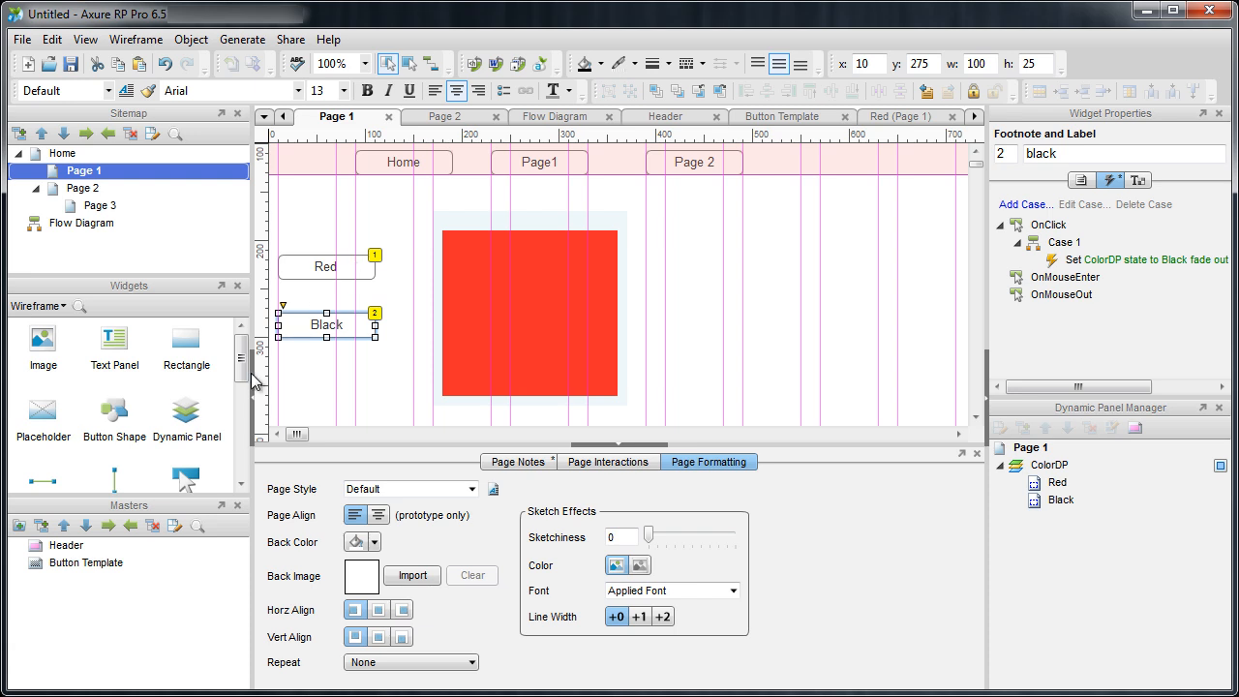
- Place a checkbox above the Red button at about x 20, y 150, with the text Lock
left_click_drag(241, 349, 244, 363)
scroll(126, 407, "down", 6)
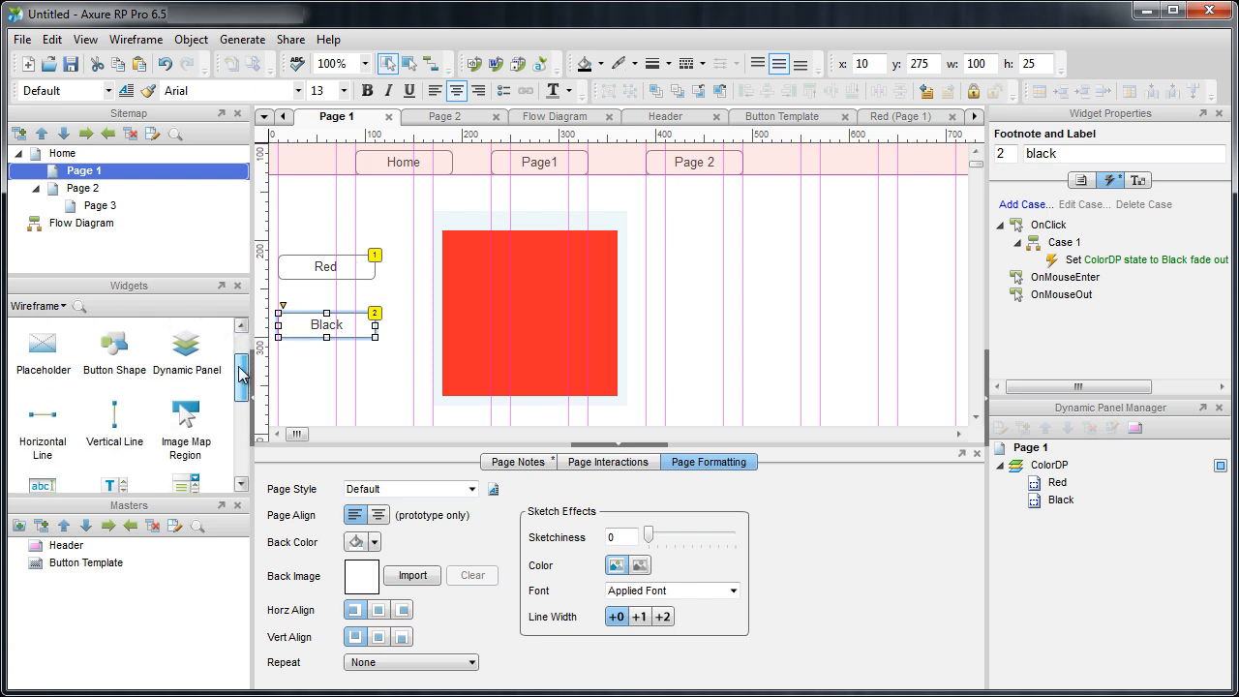
left_click_drag(115, 407, 361, 196)
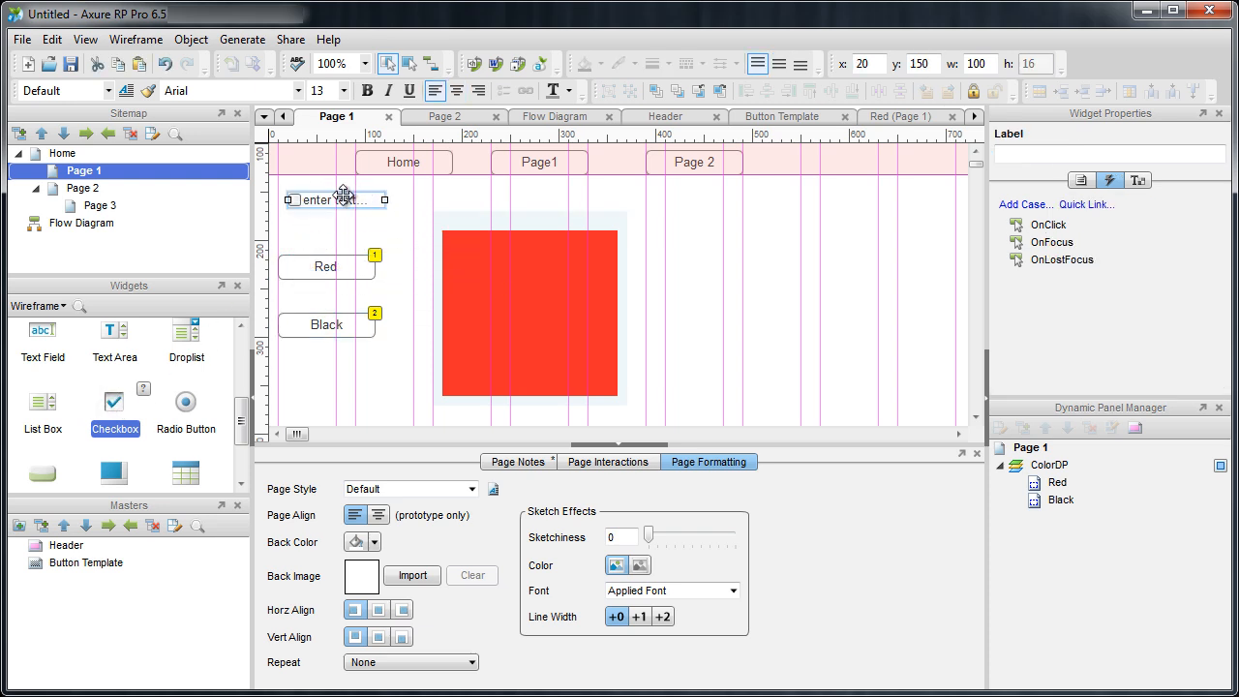
double_click(354, 198)
type("Lock")
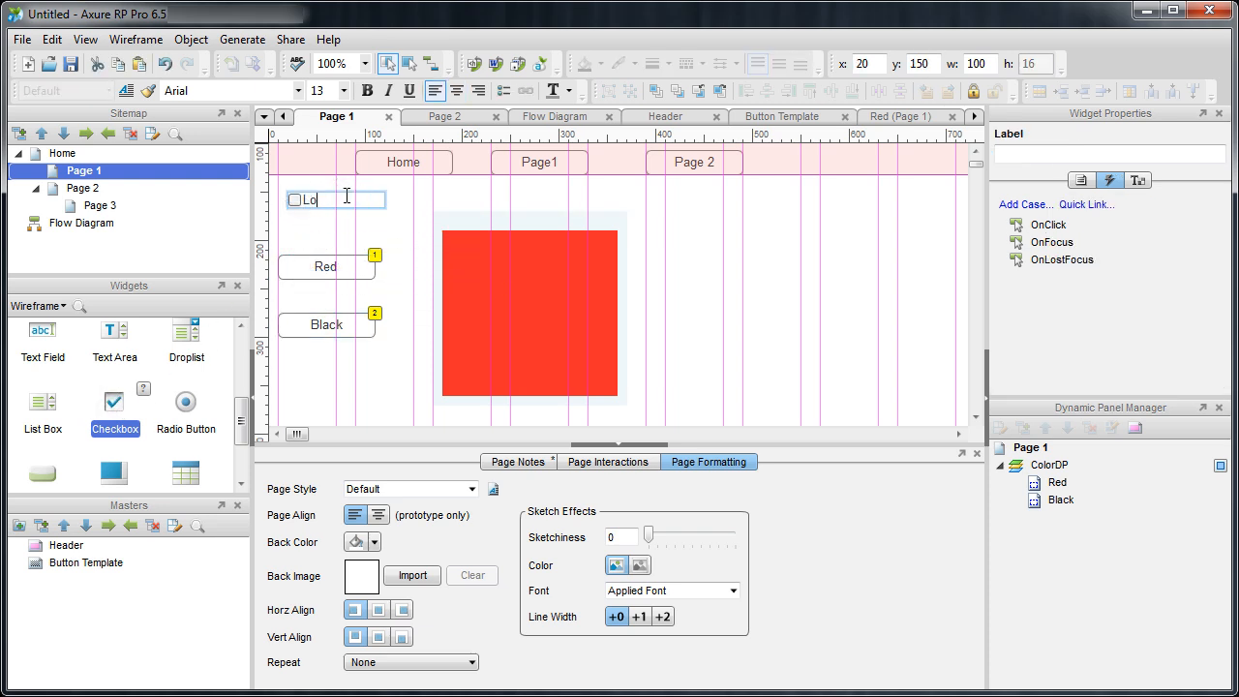
left_click(704, 308)
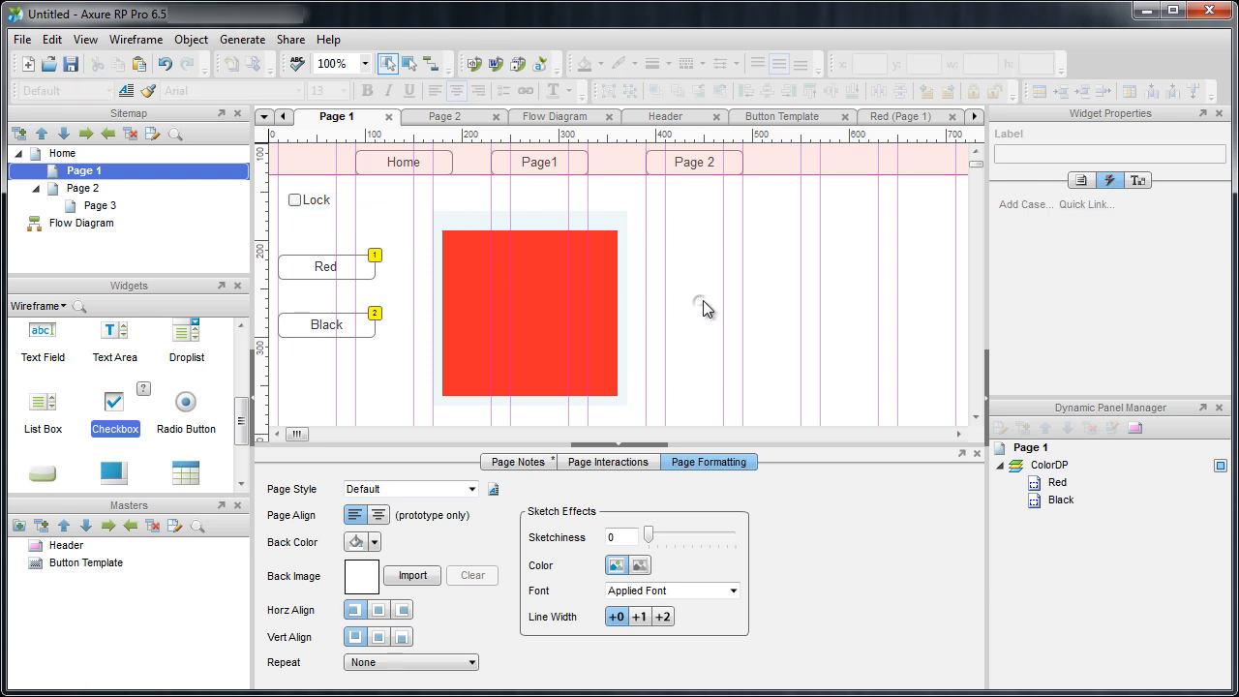
- Label the Lock checkbox lock
left_click(354, 198)
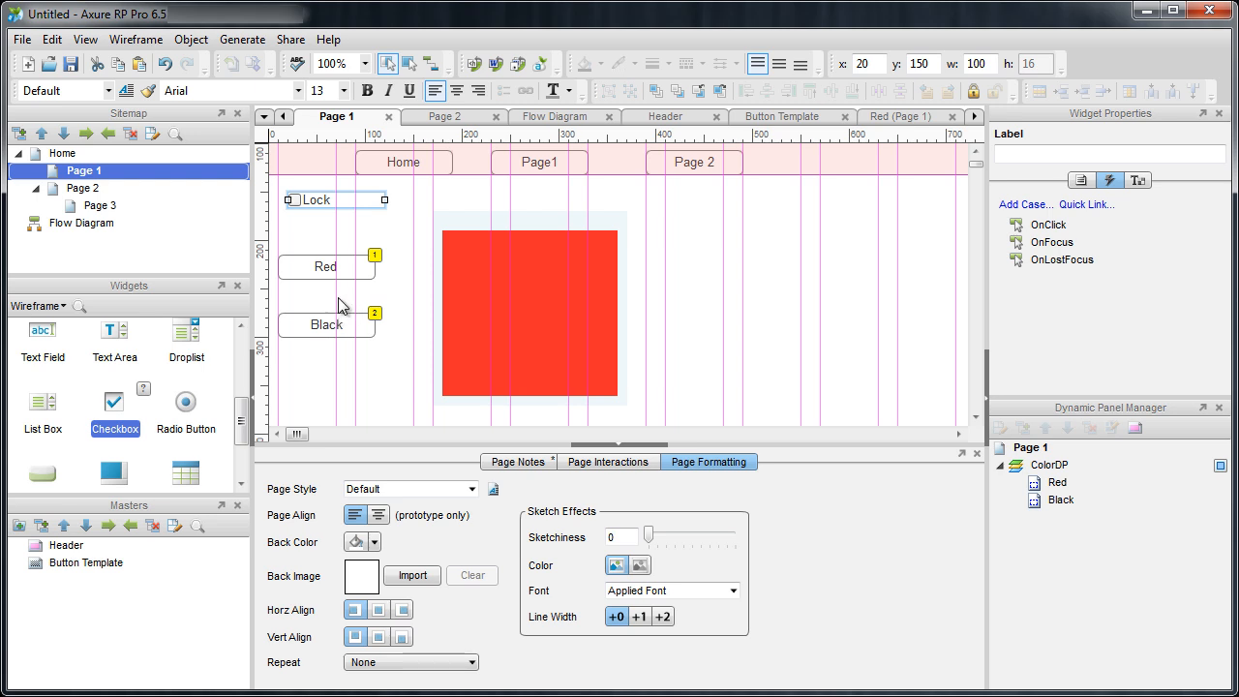
left_click(1027, 152)
type("lock")
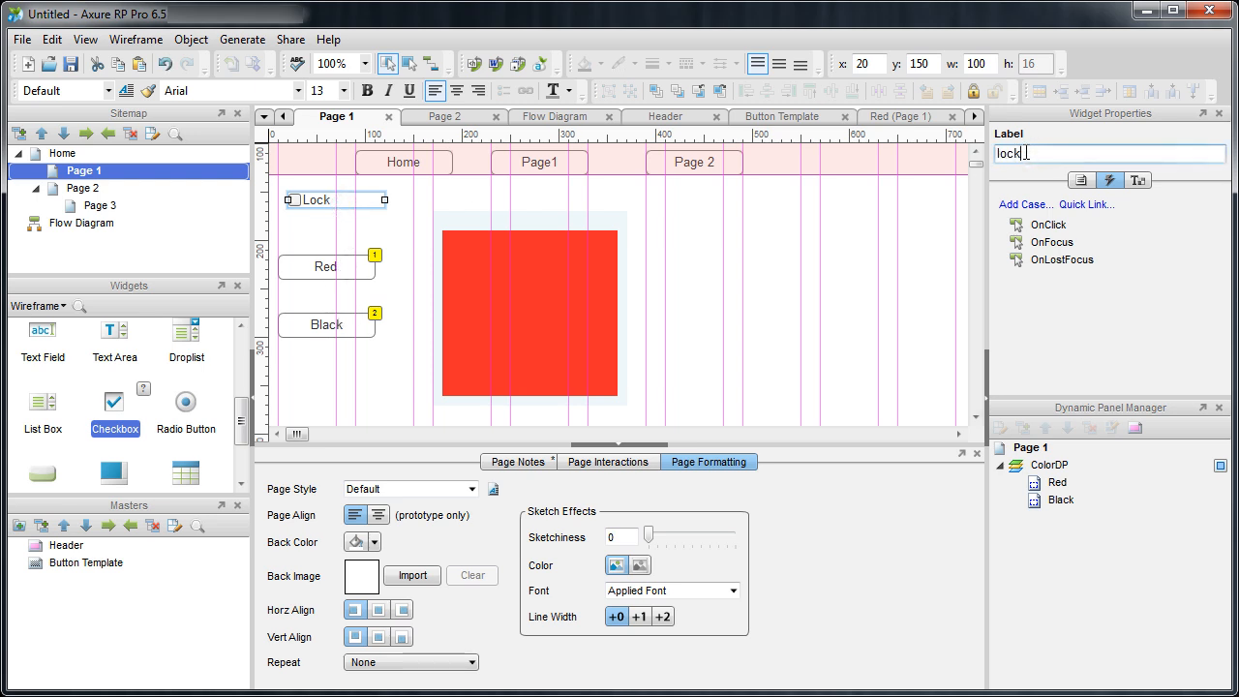
left_click(858, 294)
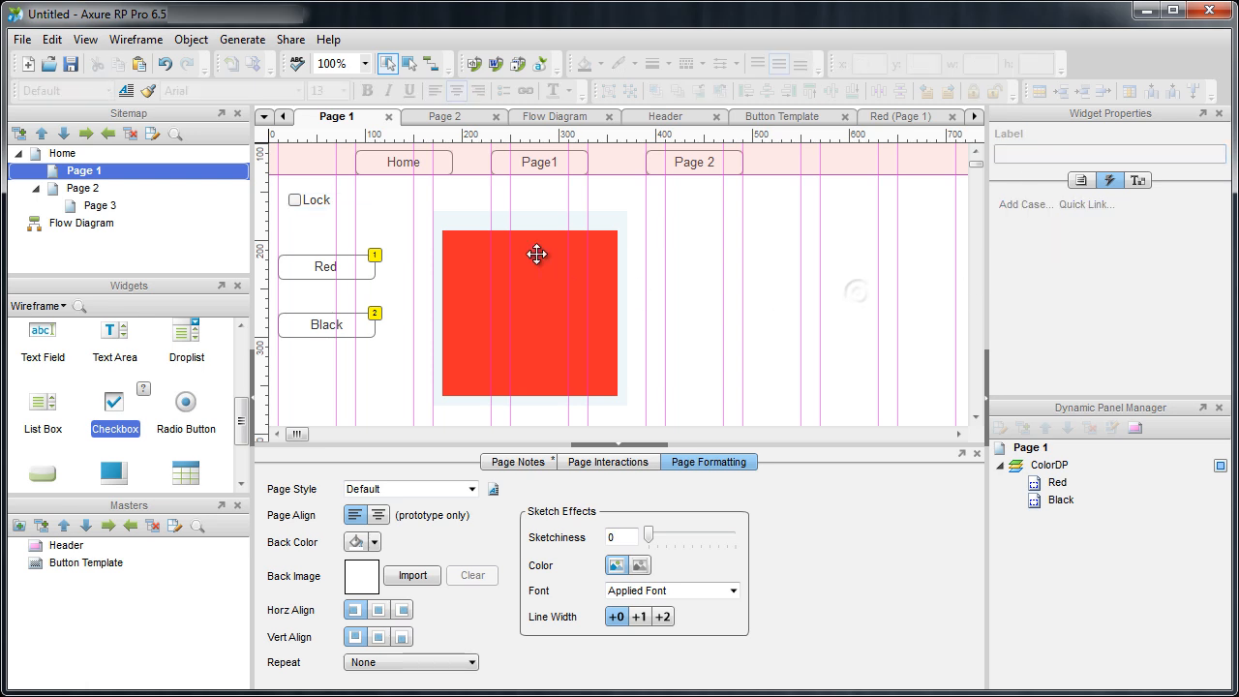
- Add a condition to the Red button's OnClick Case 1: is checked of lock equals value false
left_click(339, 269)
double_click(1065, 243)
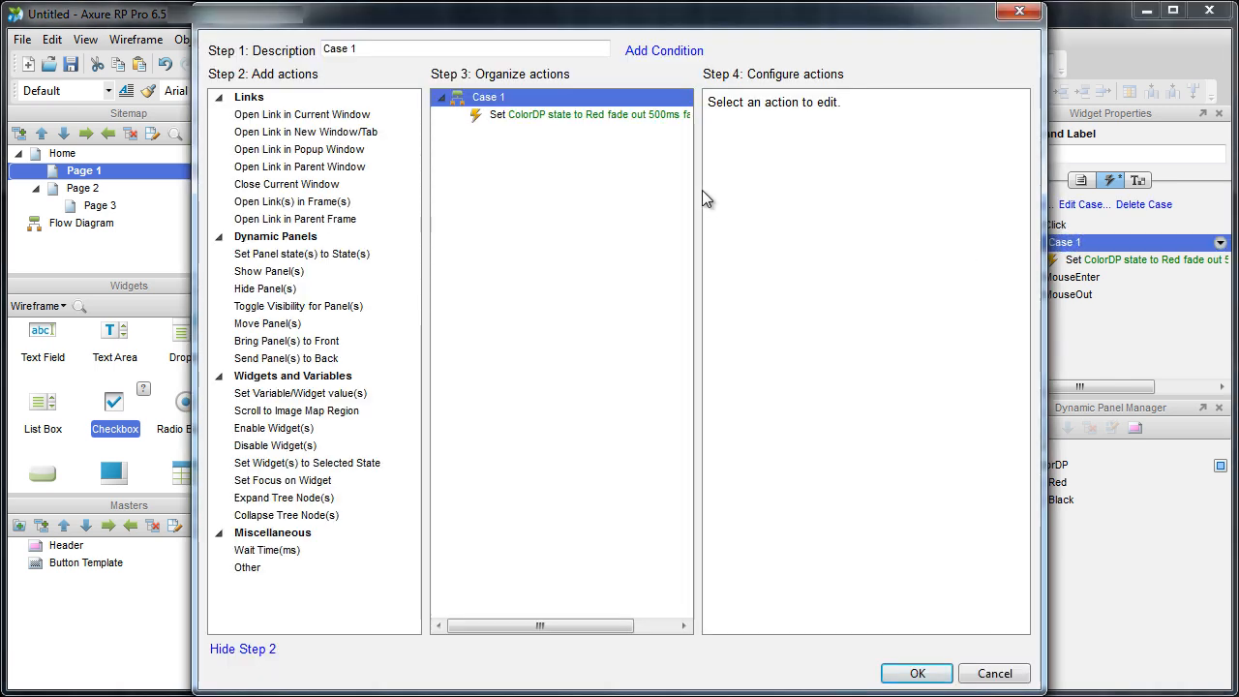
left_click(659, 53)
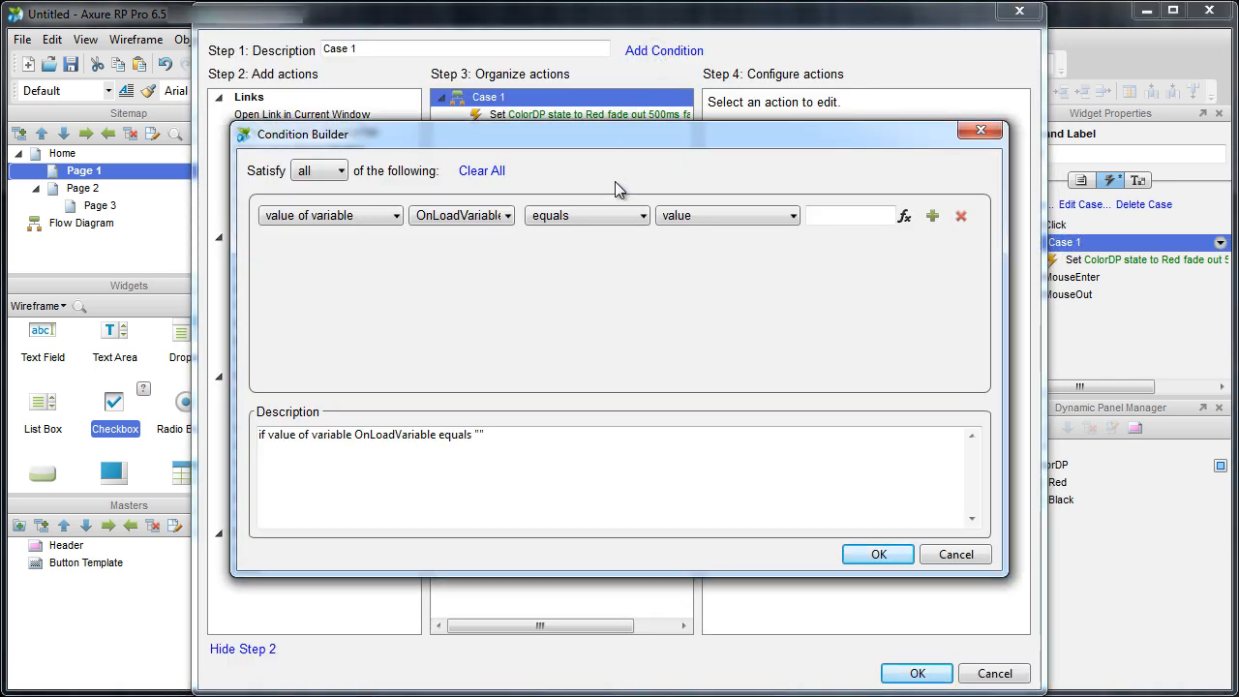
left_click(381, 215)
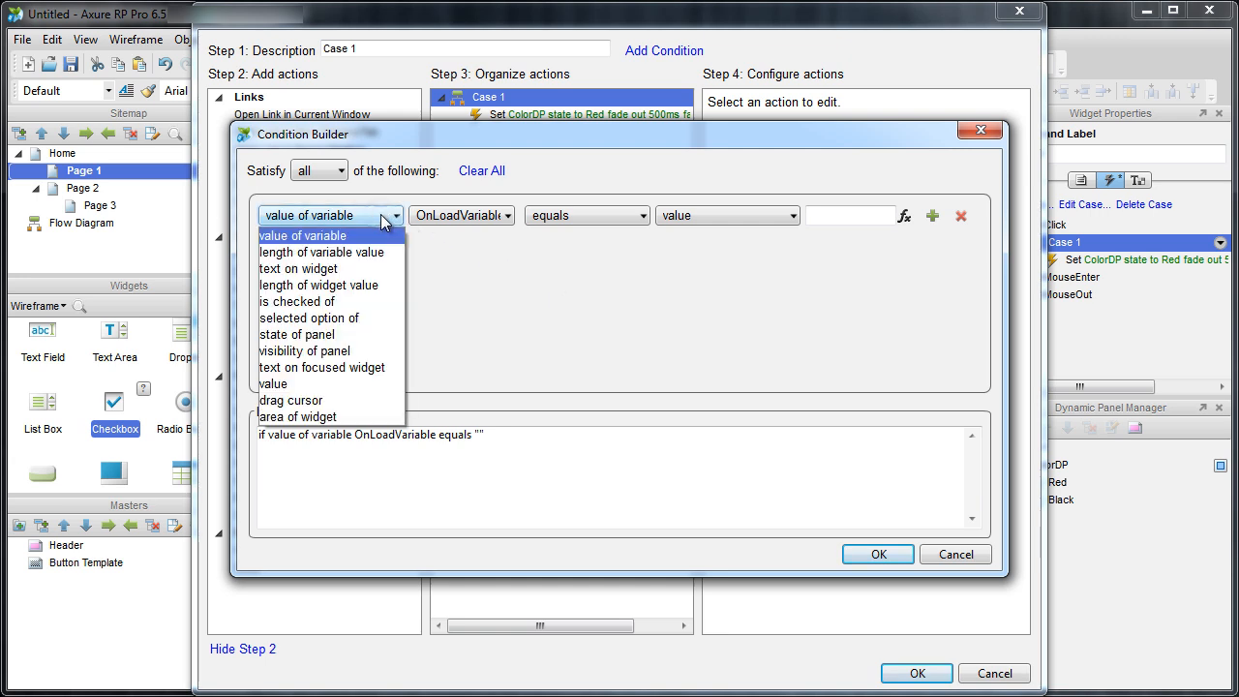
left_click(353, 300)
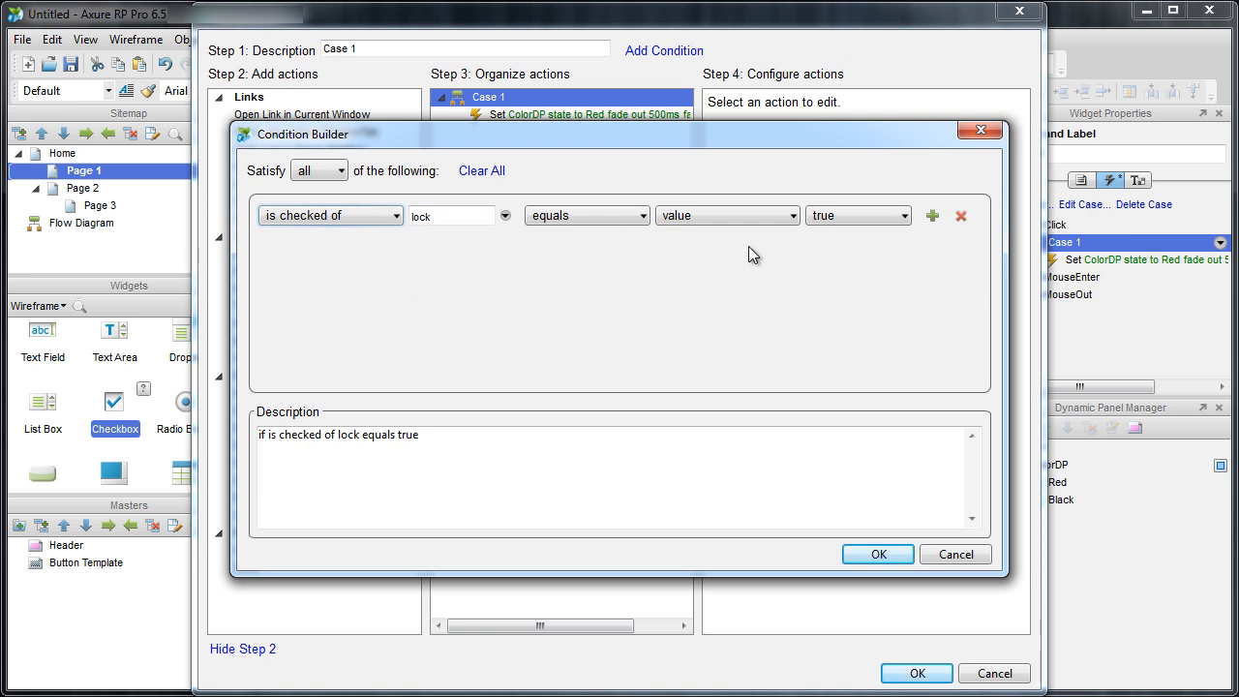
left_click(853, 217)
left_click(856, 250)
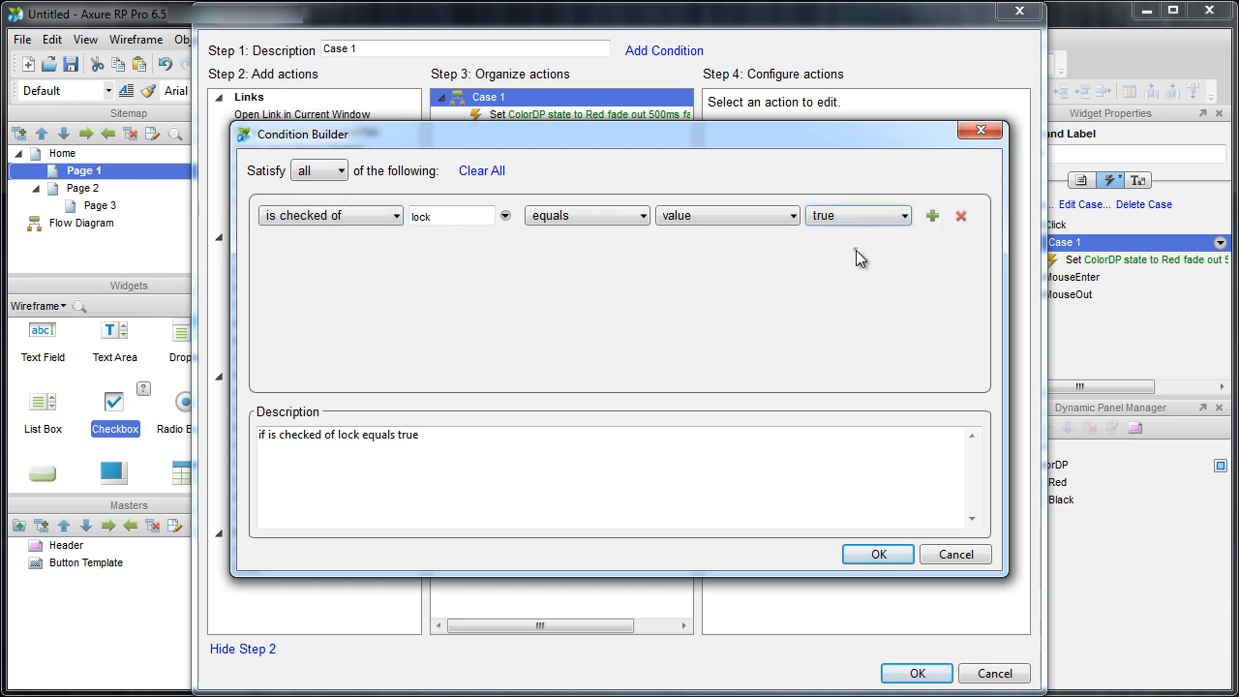
left_click(882, 554)
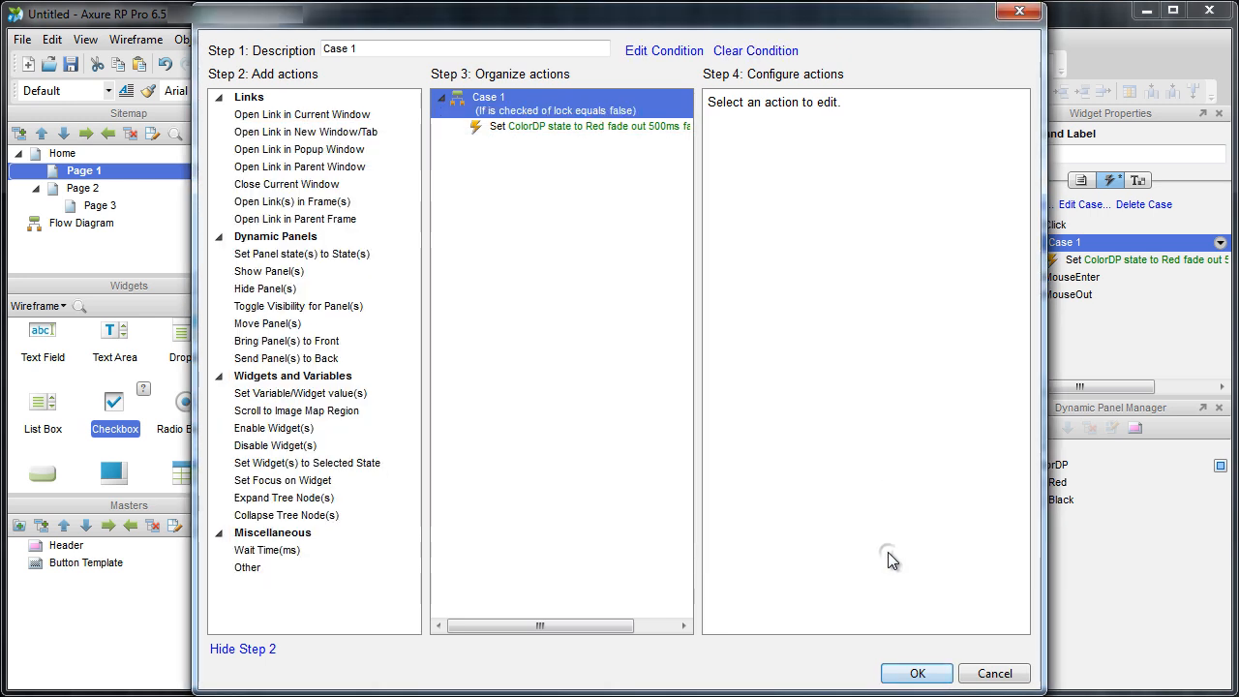
left_click(914, 673)
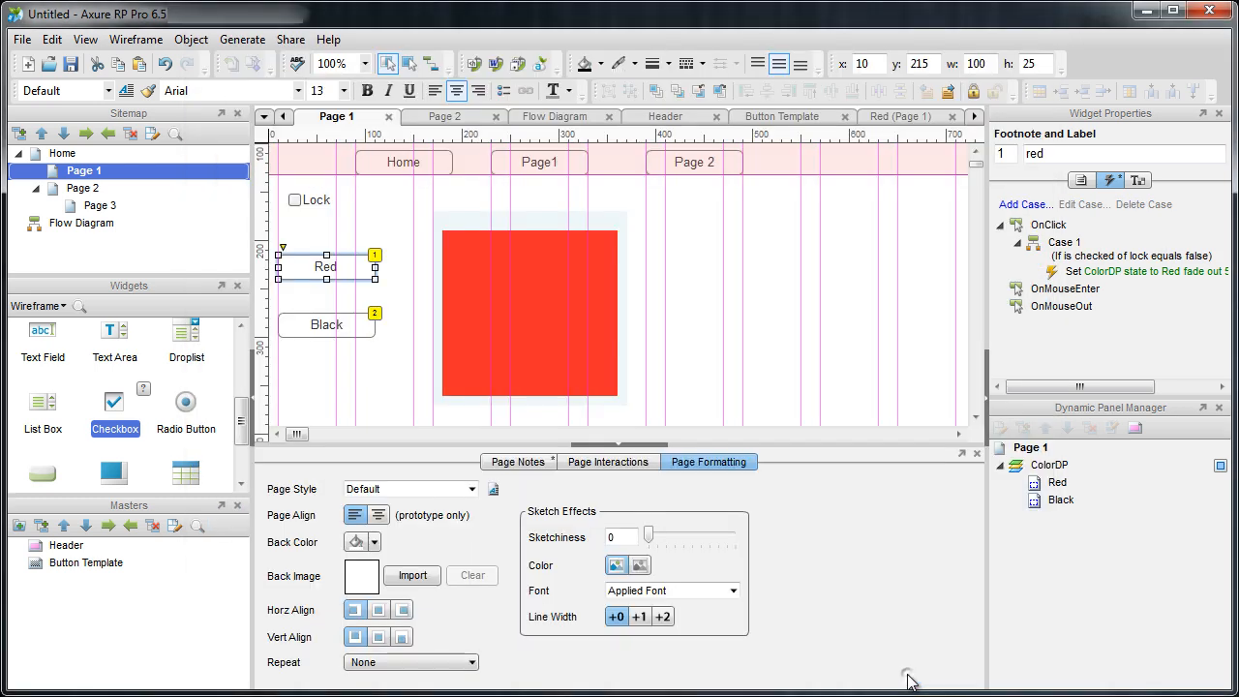
- Add a condition to the Black button's OnClick Case 1: is checked of lock equals value false
left_click(355, 325)
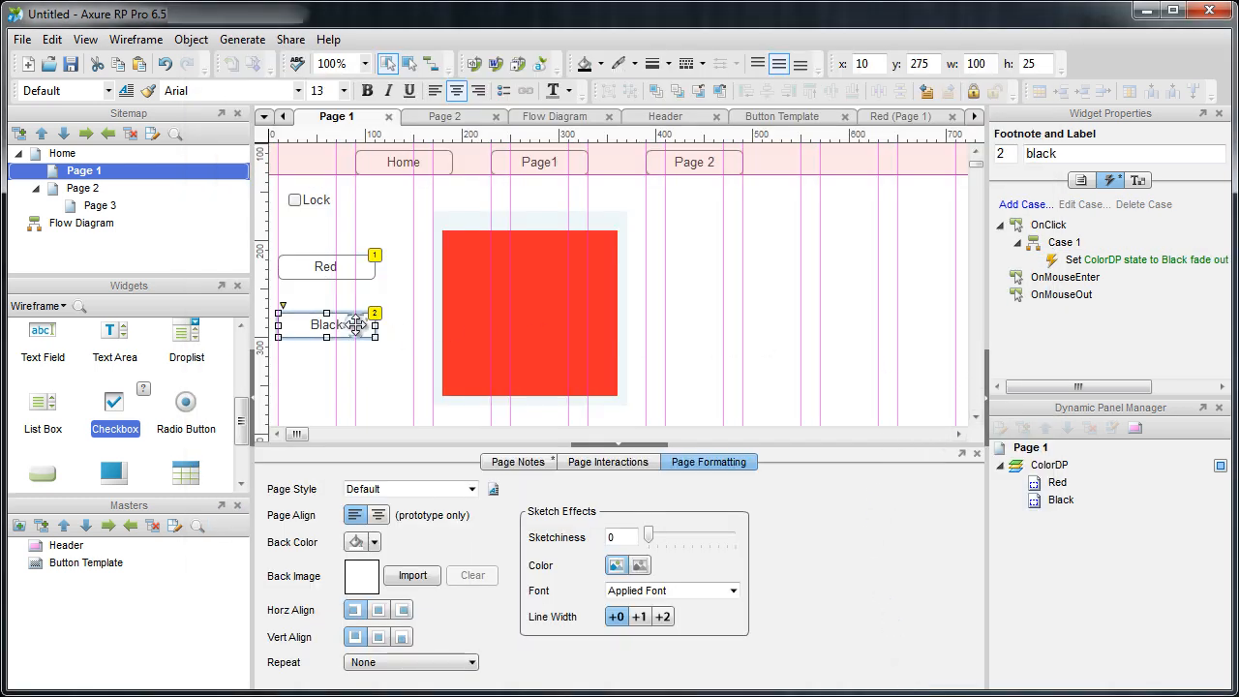
double_click(1064, 242)
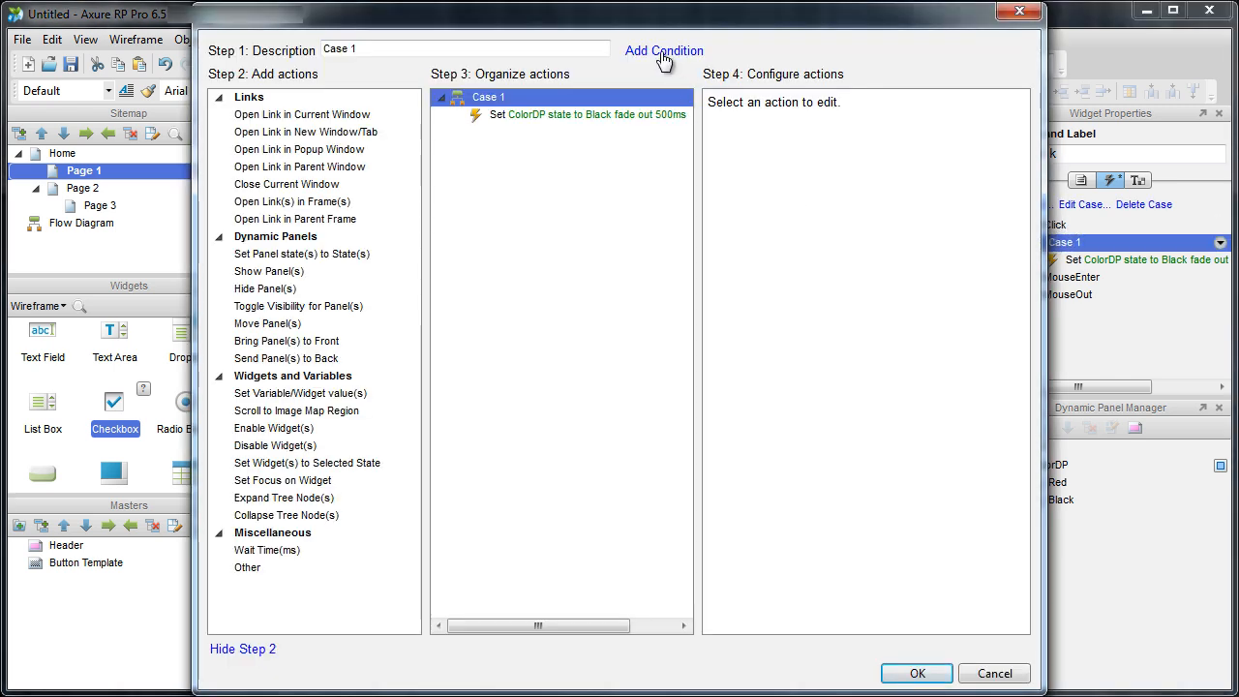
left_click(667, 54)
left_click(377, 218)
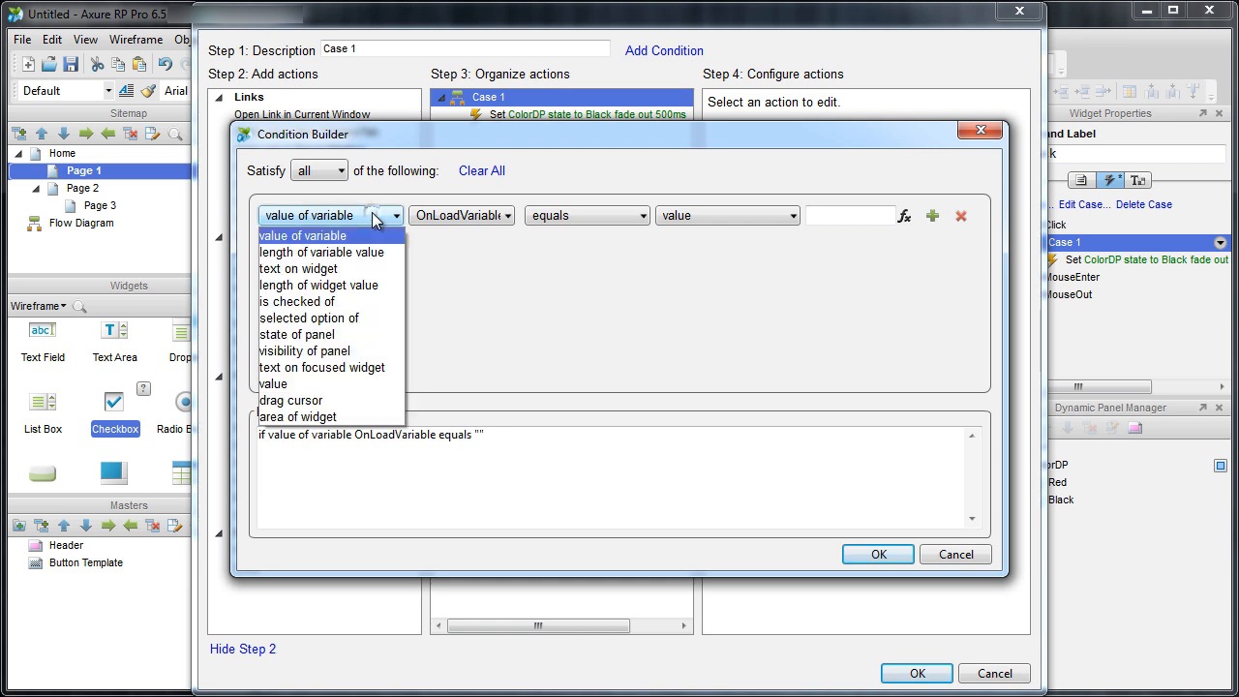
left_click(352, 302)
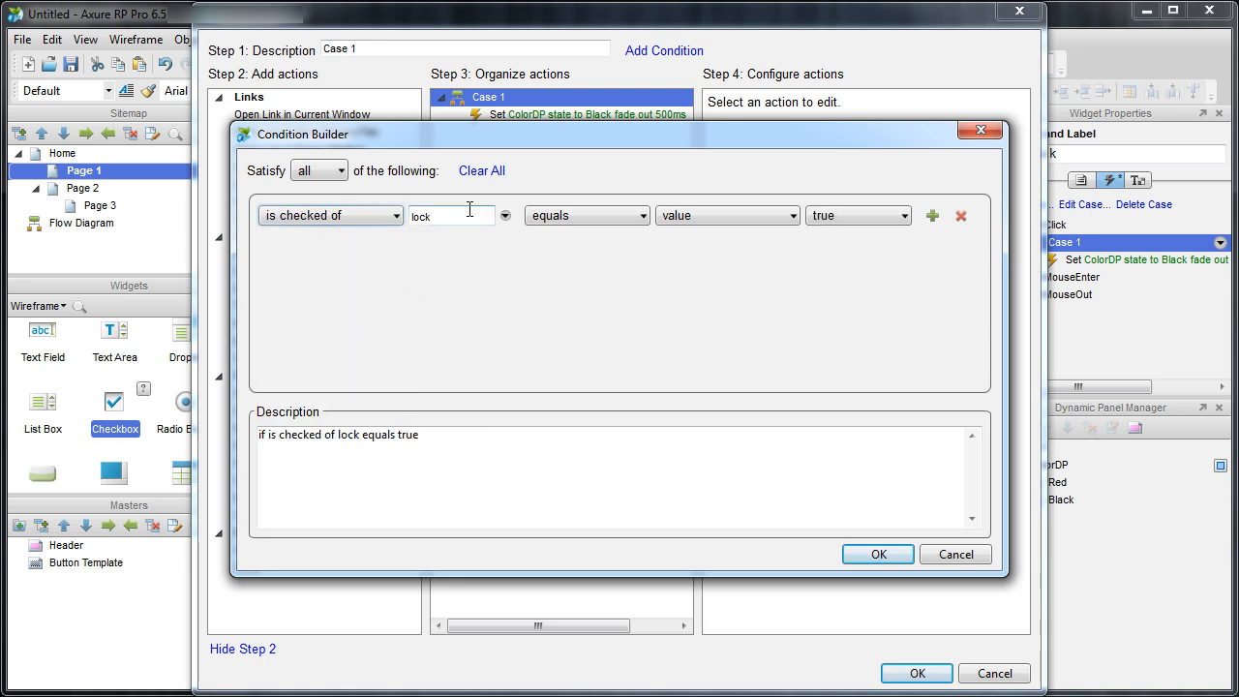
left_click(858, 219)
left_click(847, 251)
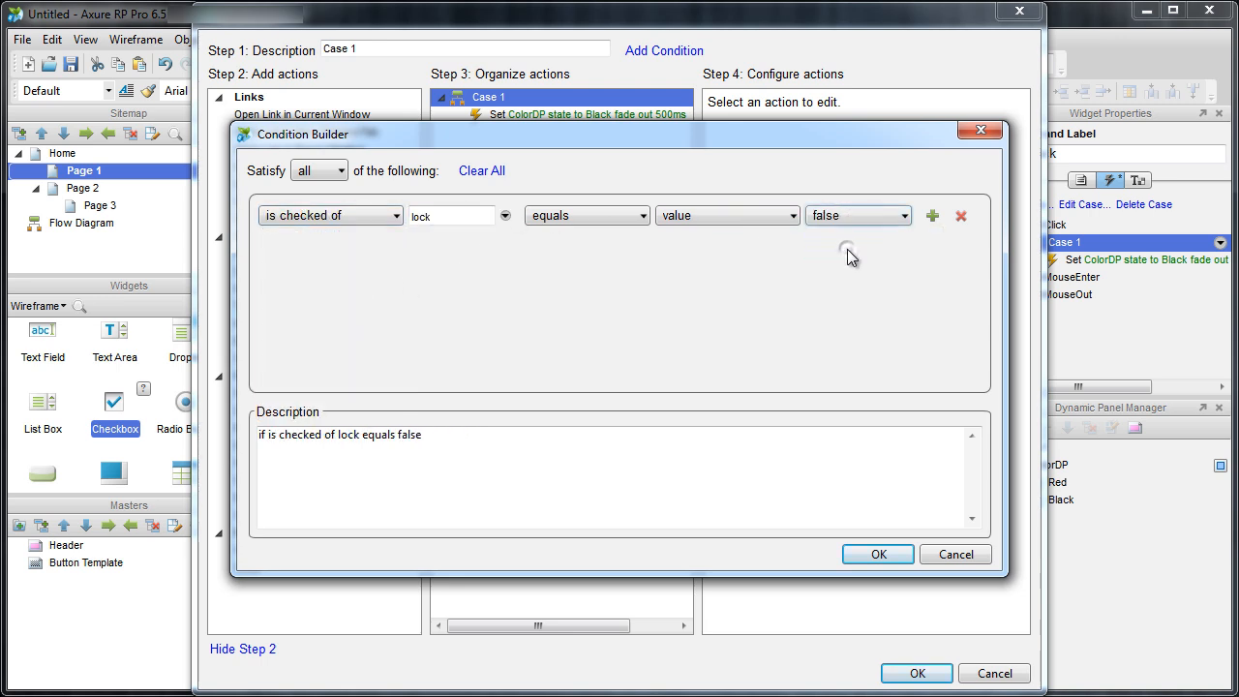
left_click(877, 554)
left_click(915, 673)
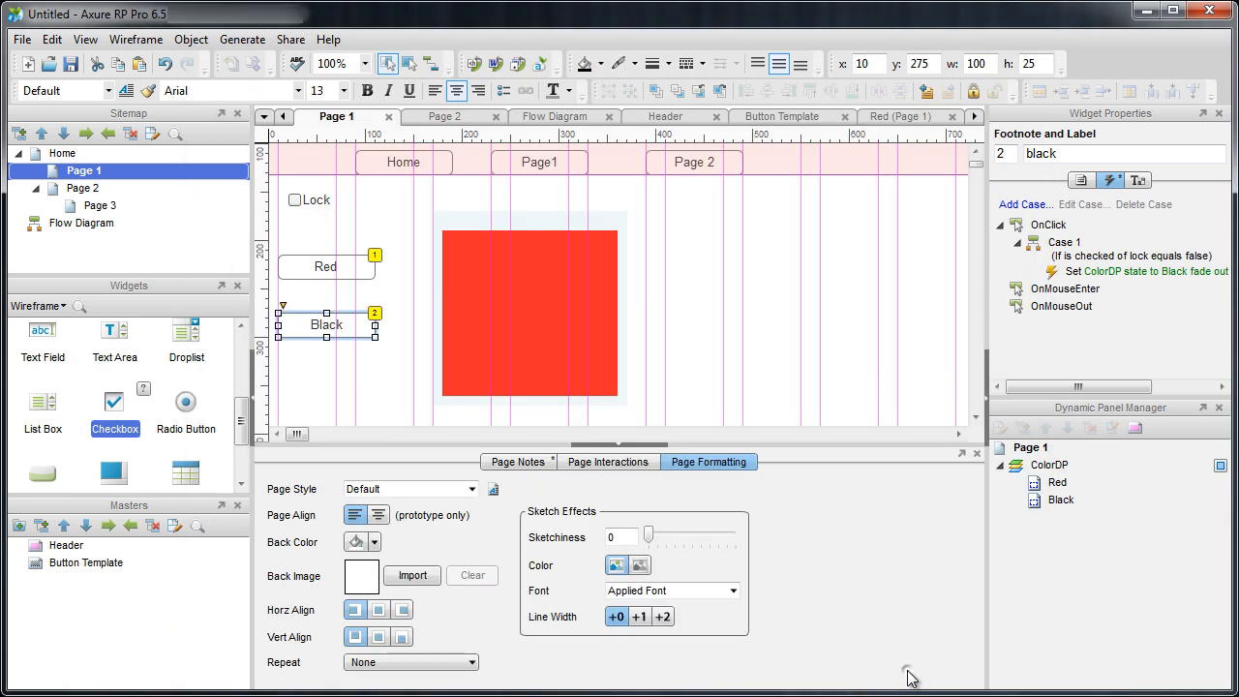
left_click(699, 356)
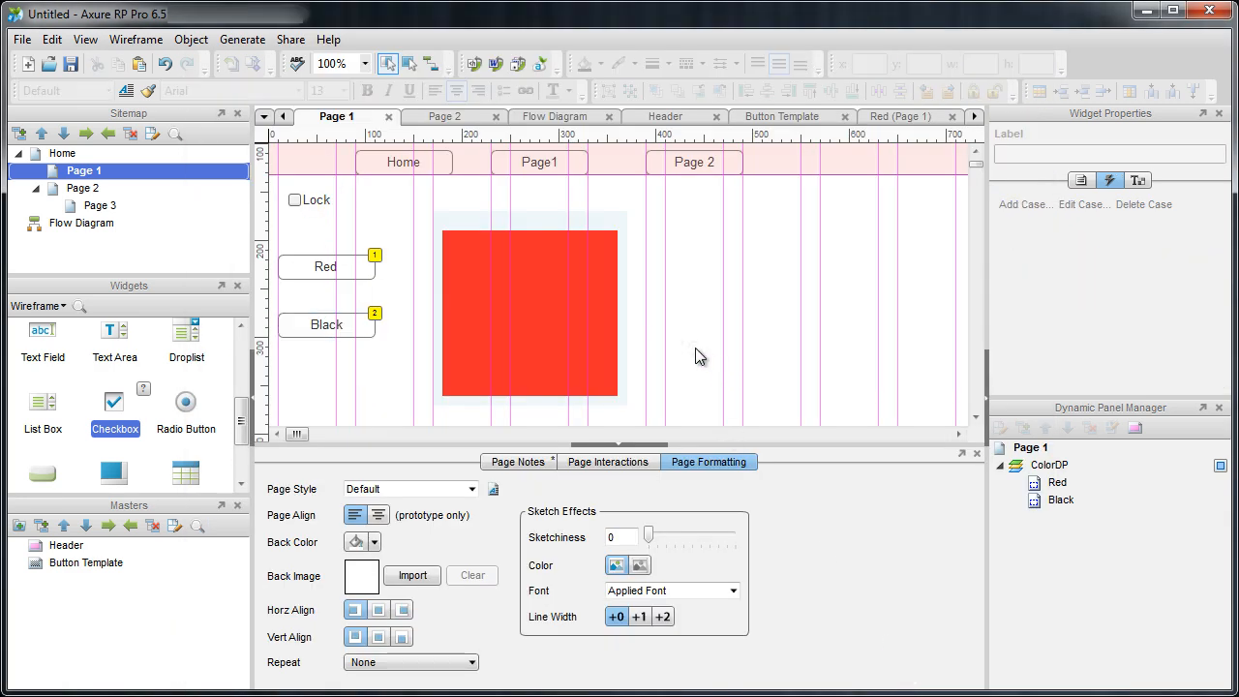
- Generate the prototype and test the Black and Red buttons on Page 1 with Lock unchecked
key("F5")
key("Return")
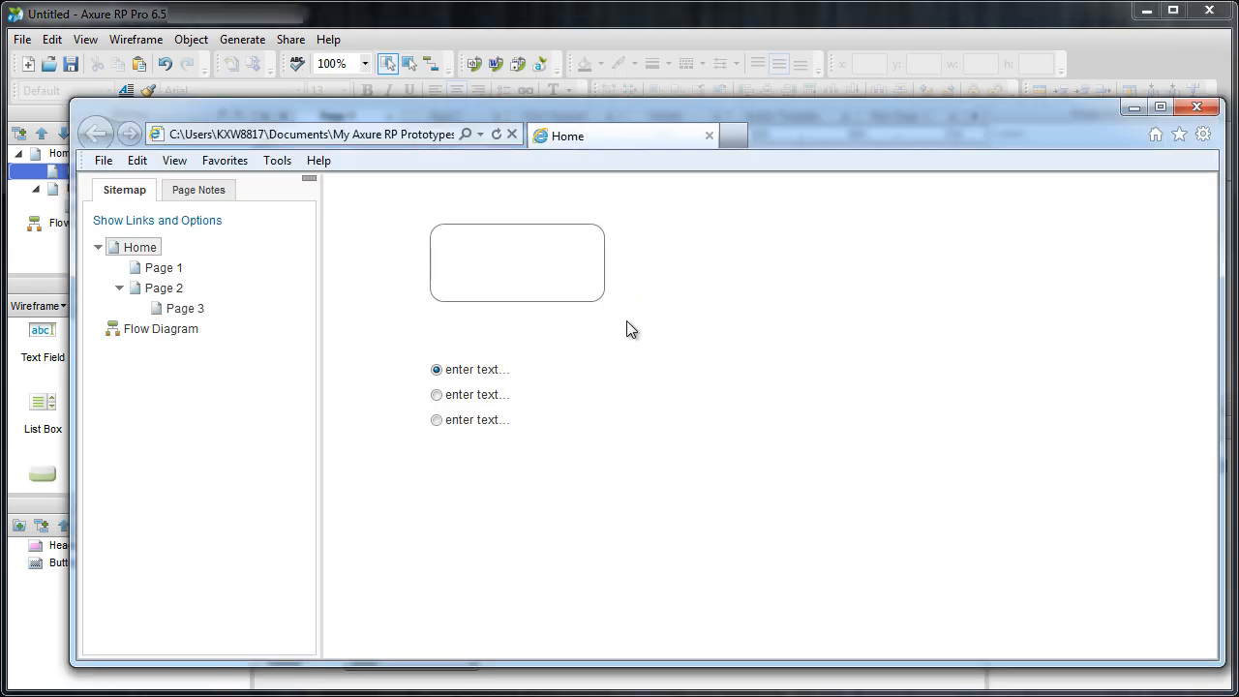
left_click(163, 268)
left_click(389, 457)
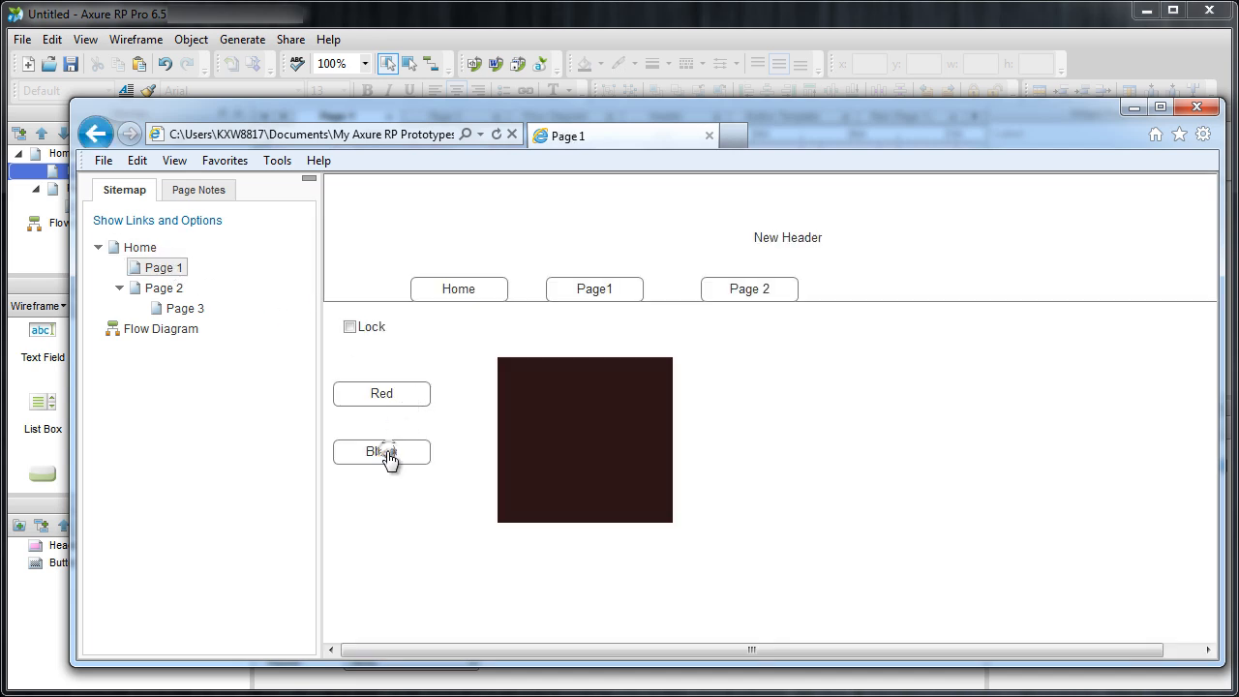
left_click(395, 402)
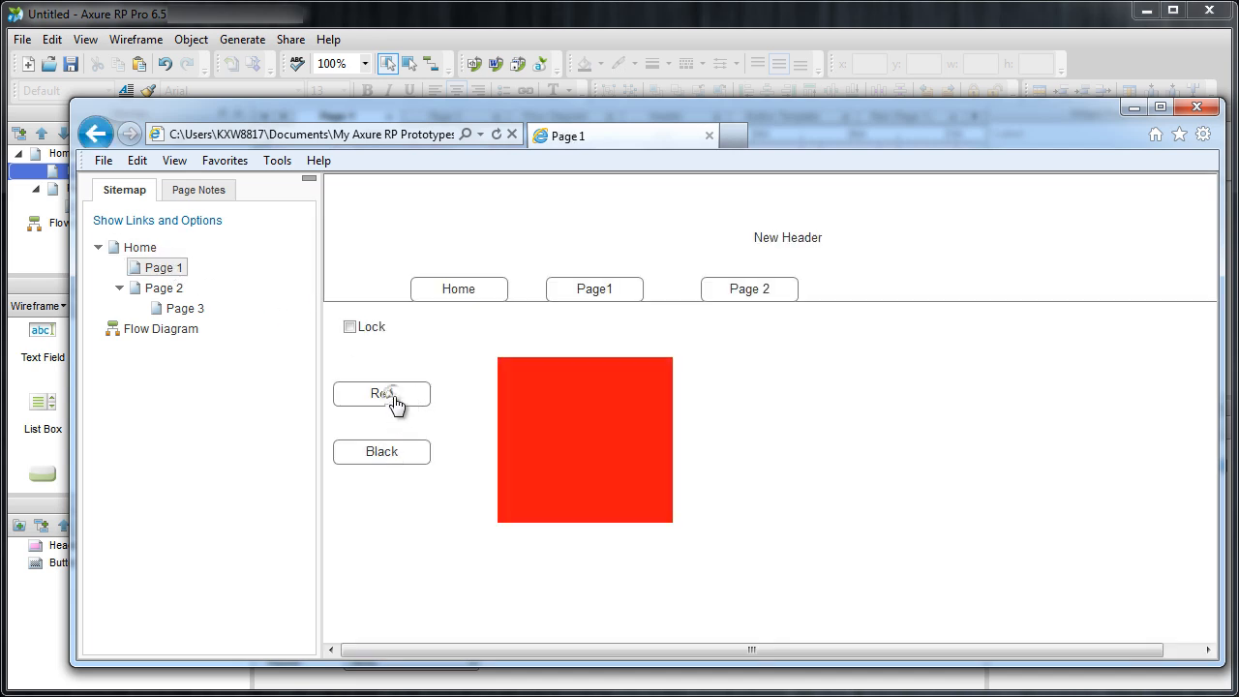
left_click(397, 457)
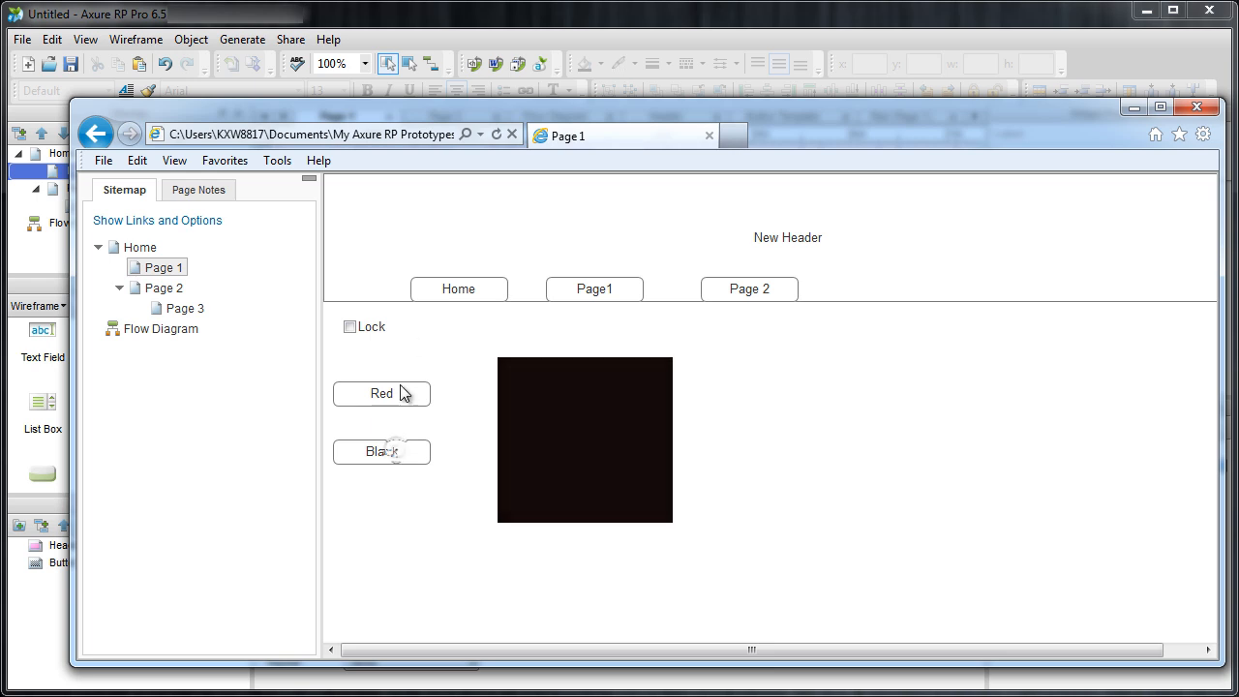
- Test the Red button with Lock checked, uncheck Lock and try both color buttons again, and close the browser
left_click(347, 327)
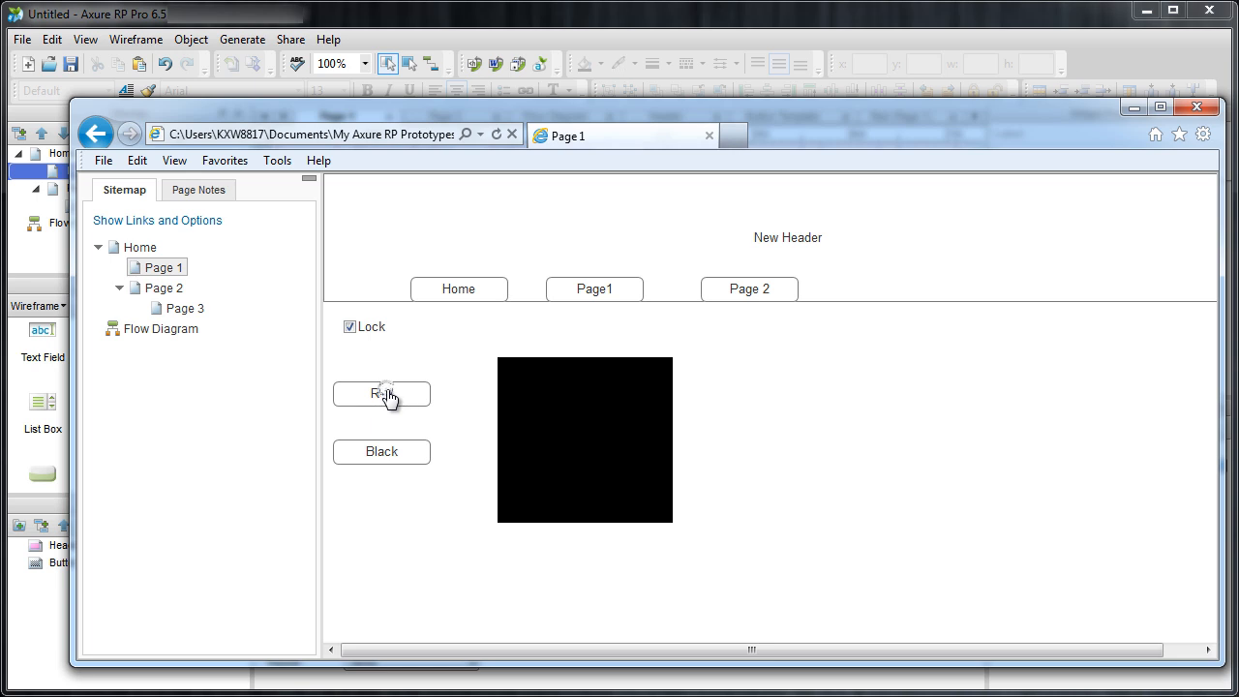
double_click(390, 397)
left_click(401, 398)
double_click(401, 398)
left_click(416, 330)
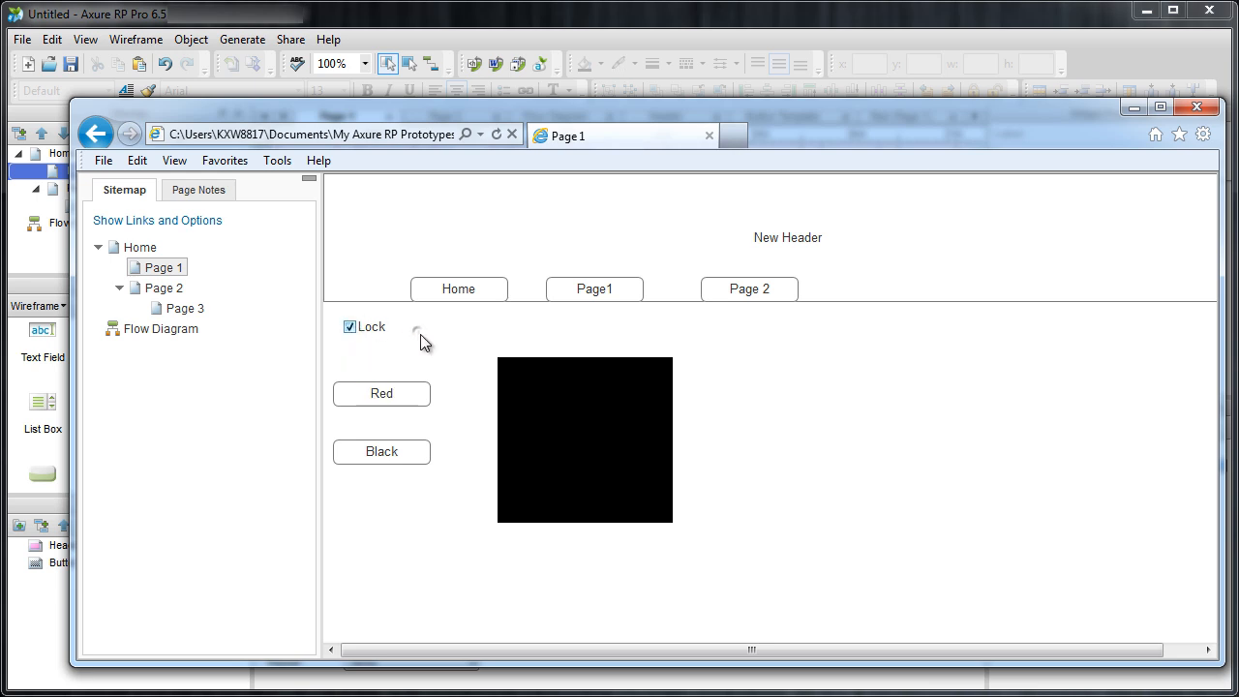
left_click(349, 326)
left_click(401, 400)
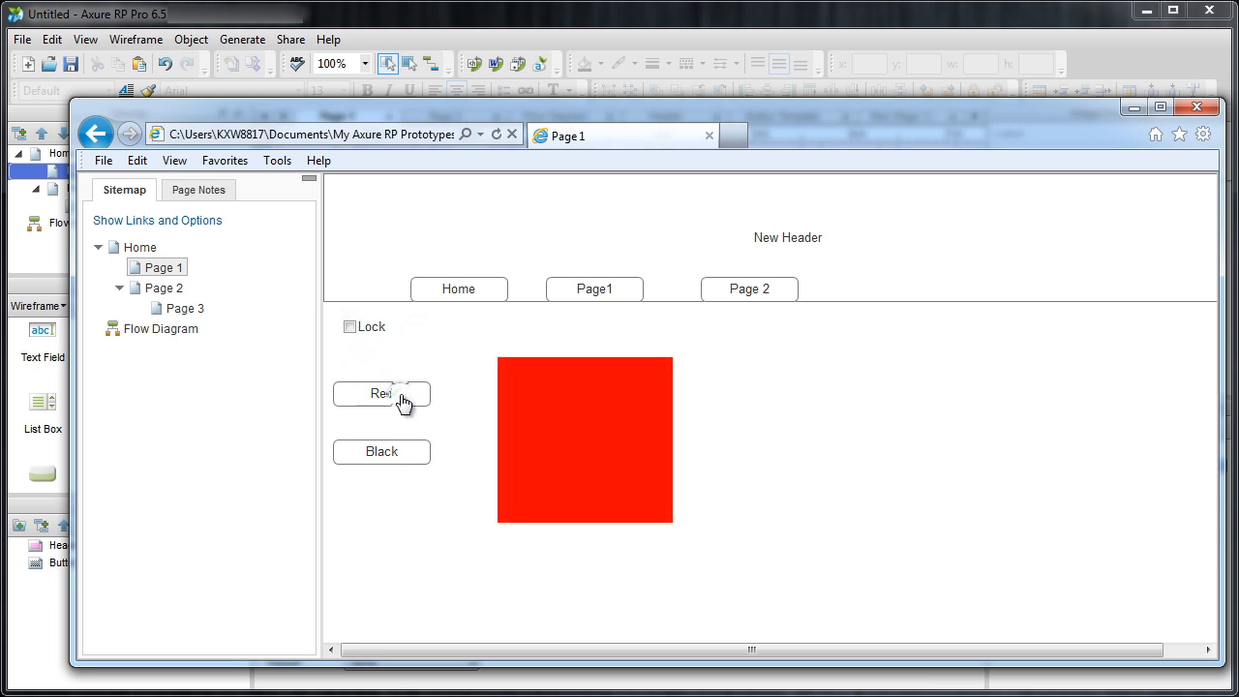
left_click(398, 453)
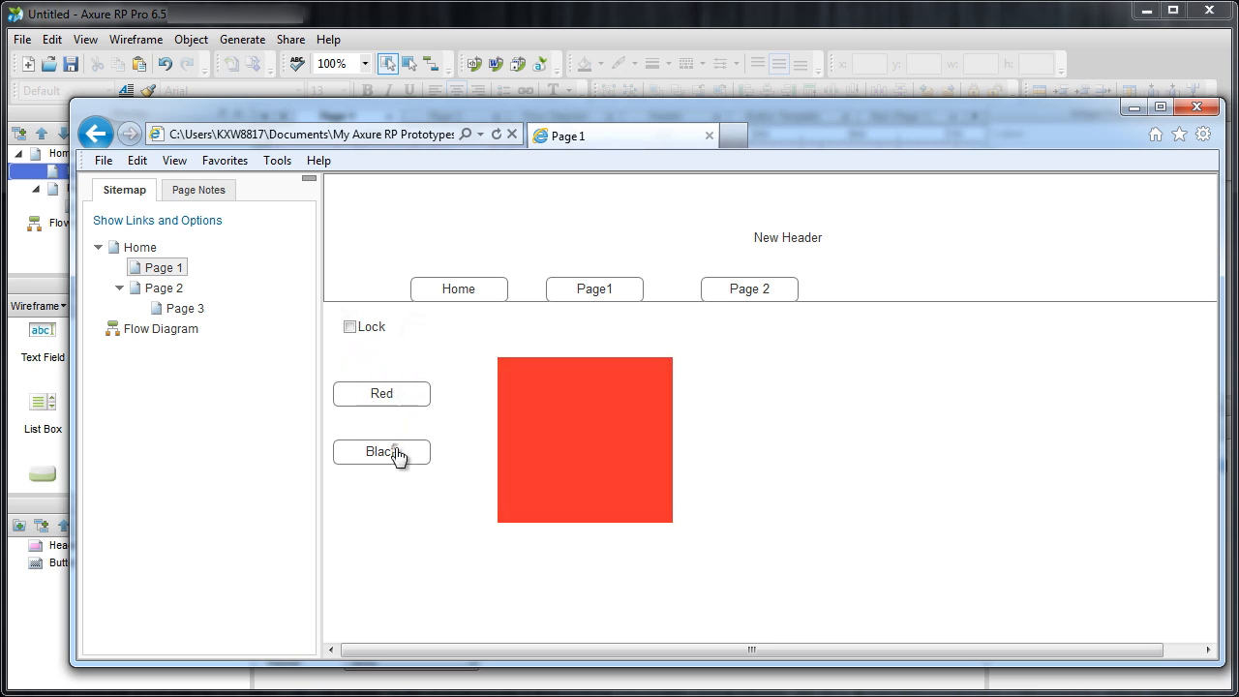
left_click(388, 399)
left_click(1193, 108)
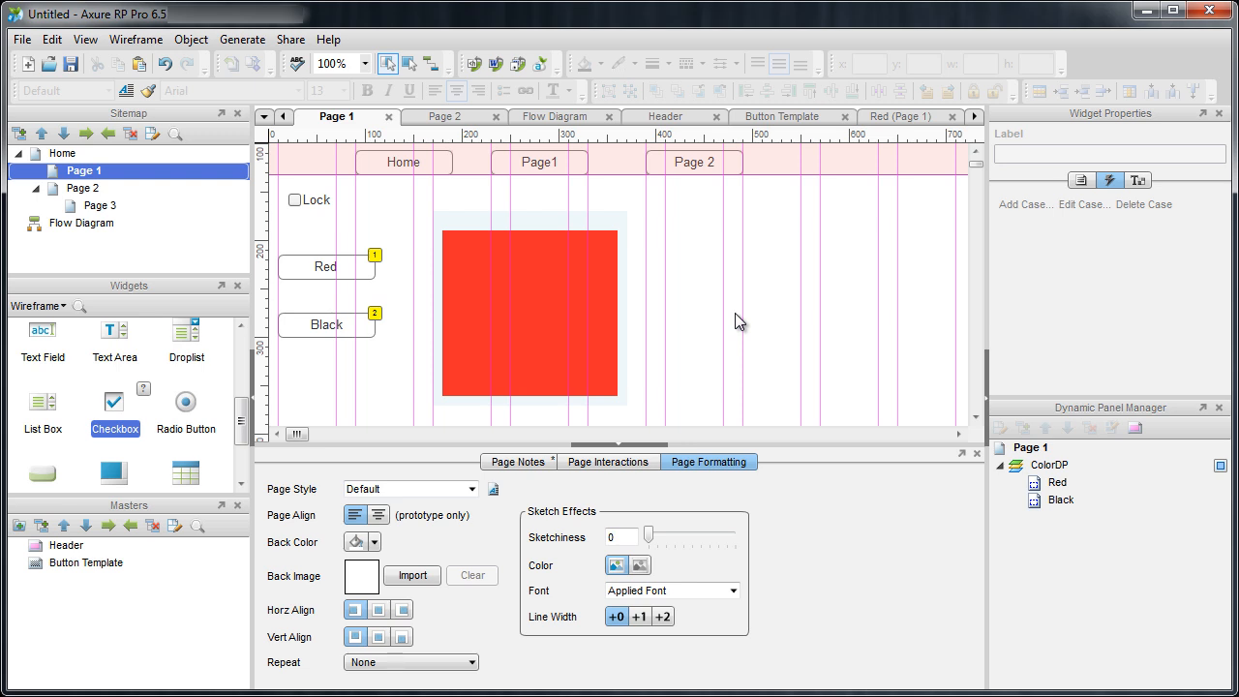
- Look at the general prototype generation settings and the Publish to AxShare option without generating anything
key("F5")
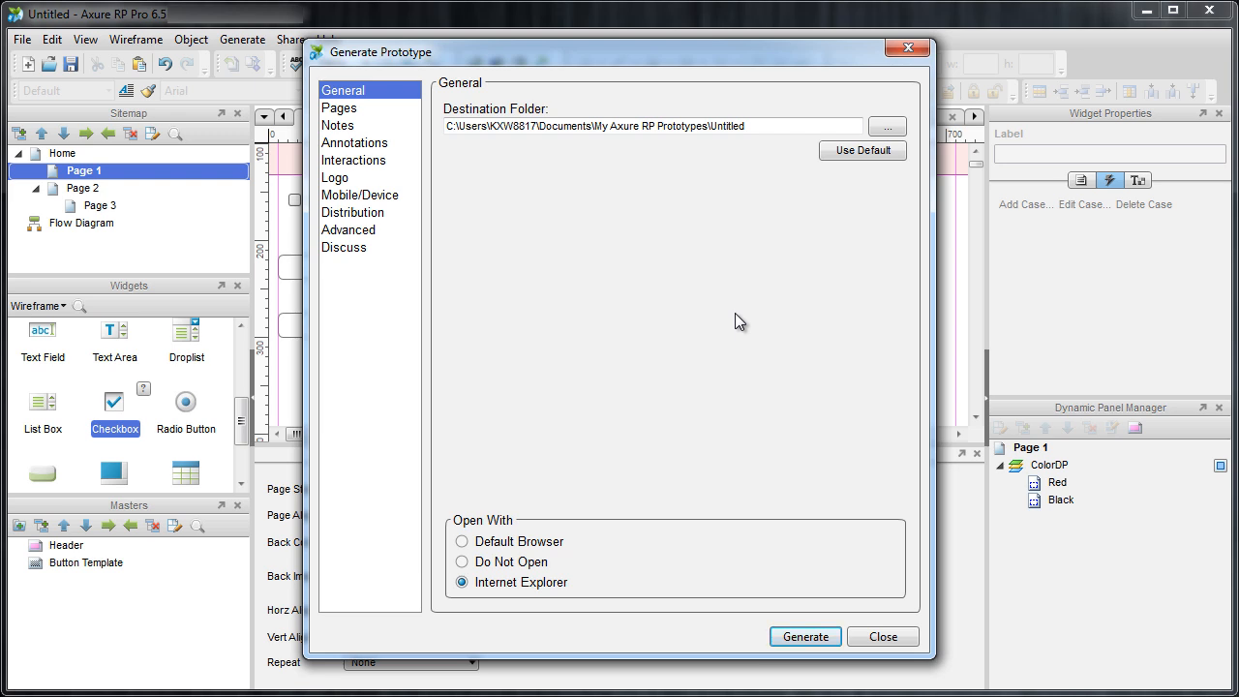
left_click(883, 636)
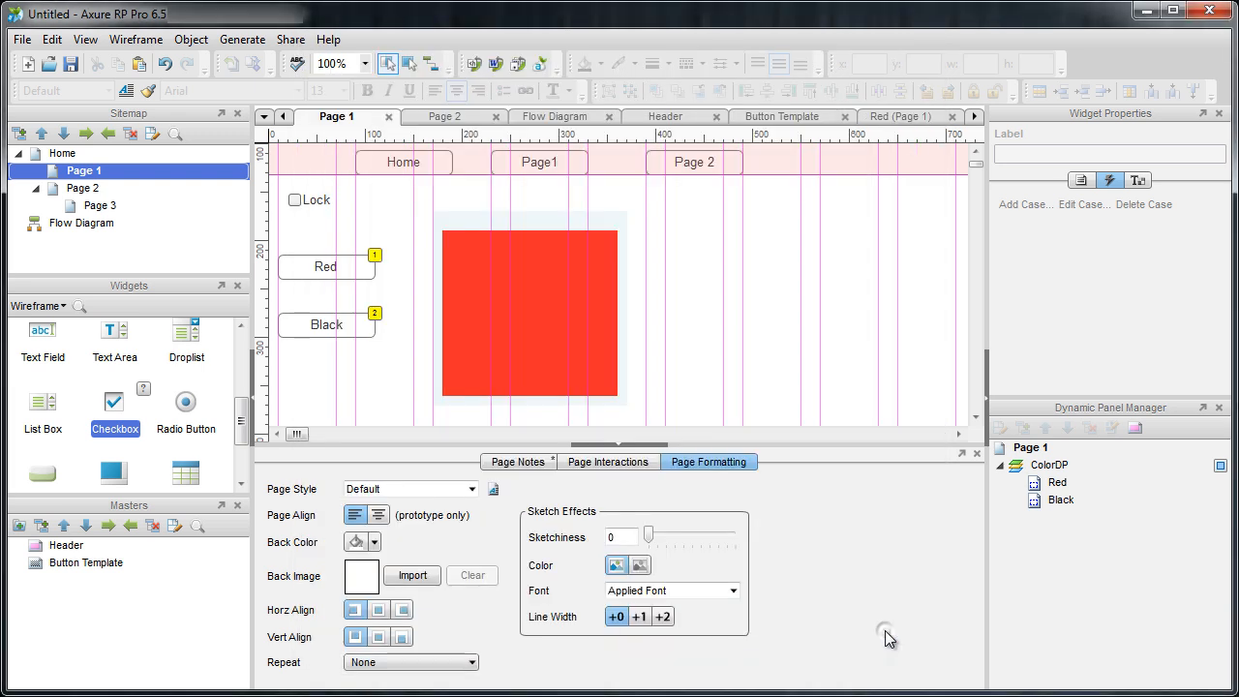
left_click(241, 44)
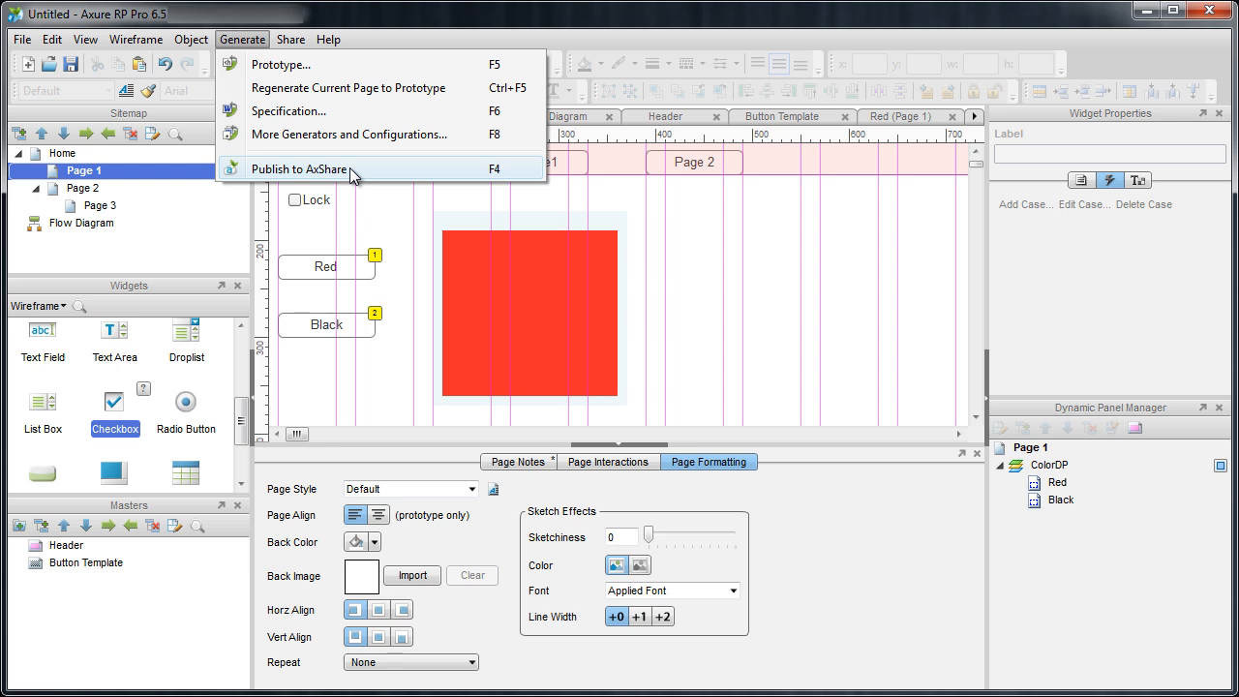
left_click(704, 302)
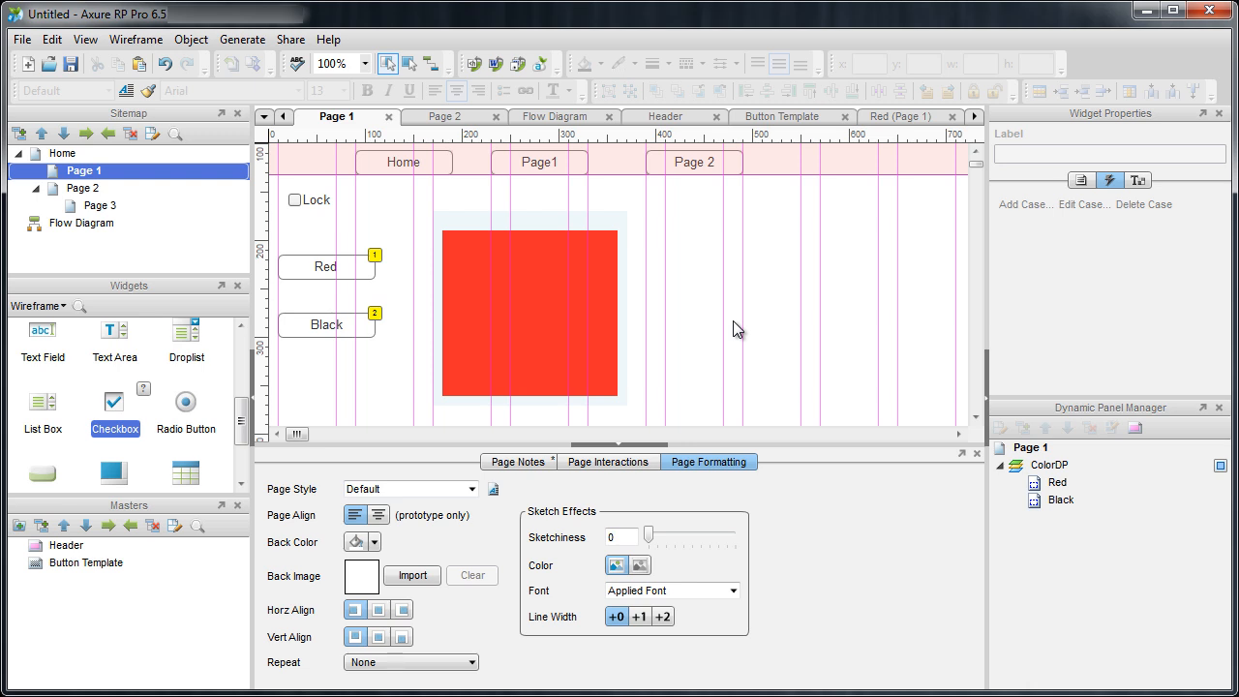
- Review the Word specification generator's pages, masters, page properties, screenshot and Word template settings
left_click(251, 40)
left_click(296, 112)
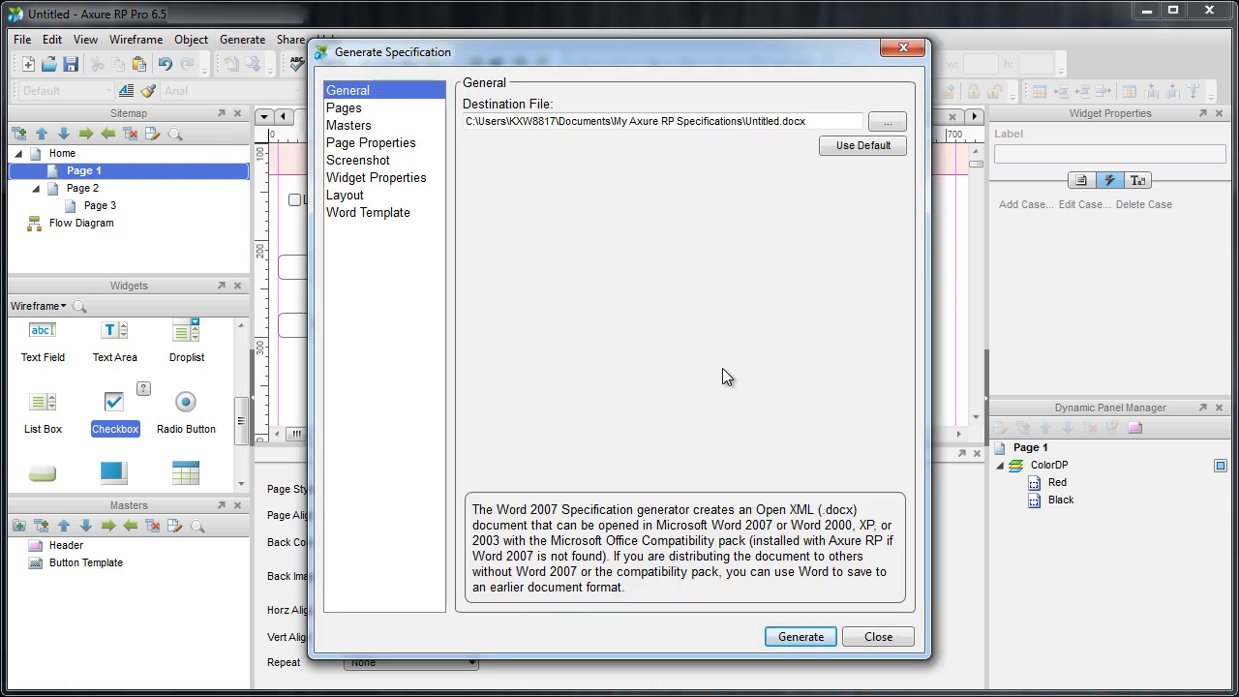
left_click(374, 104)
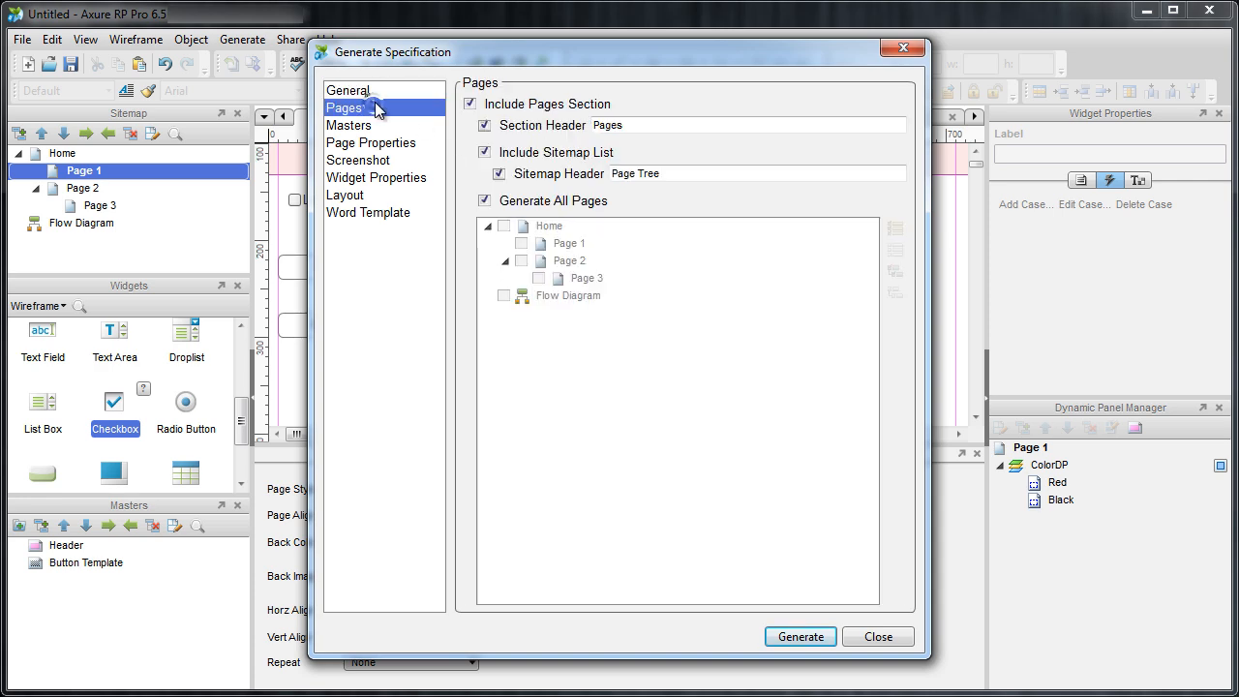
left_click(376, 125)
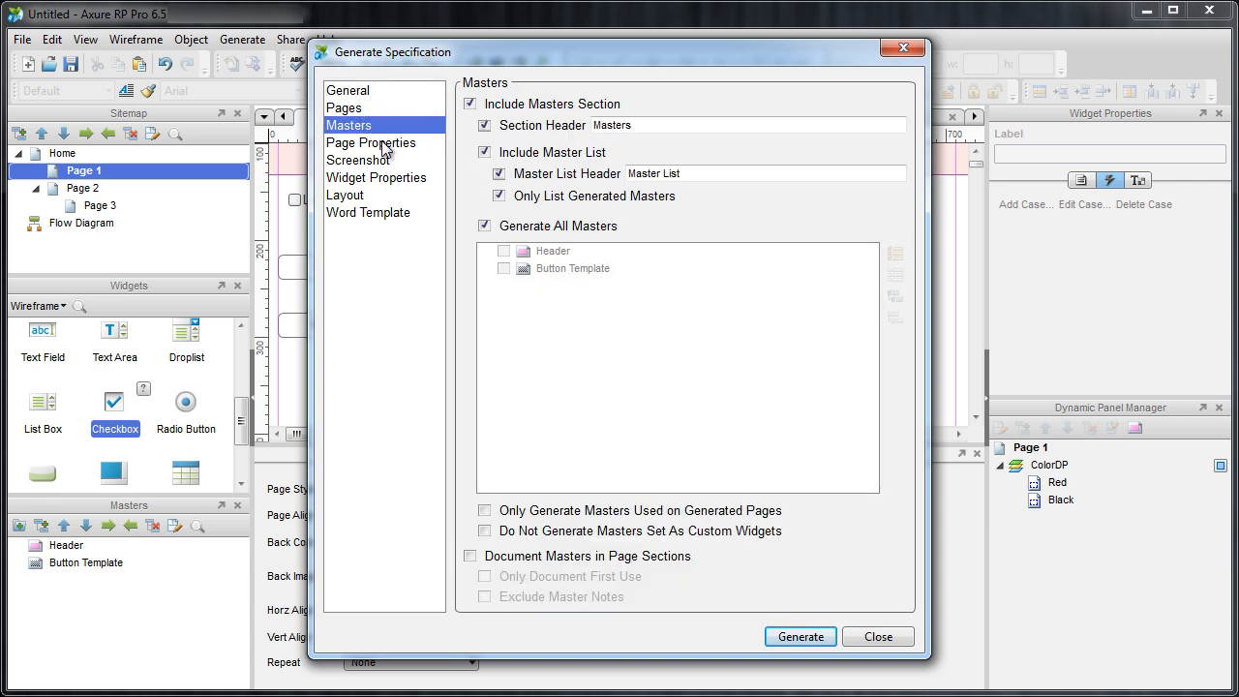
left_click(386, 147)
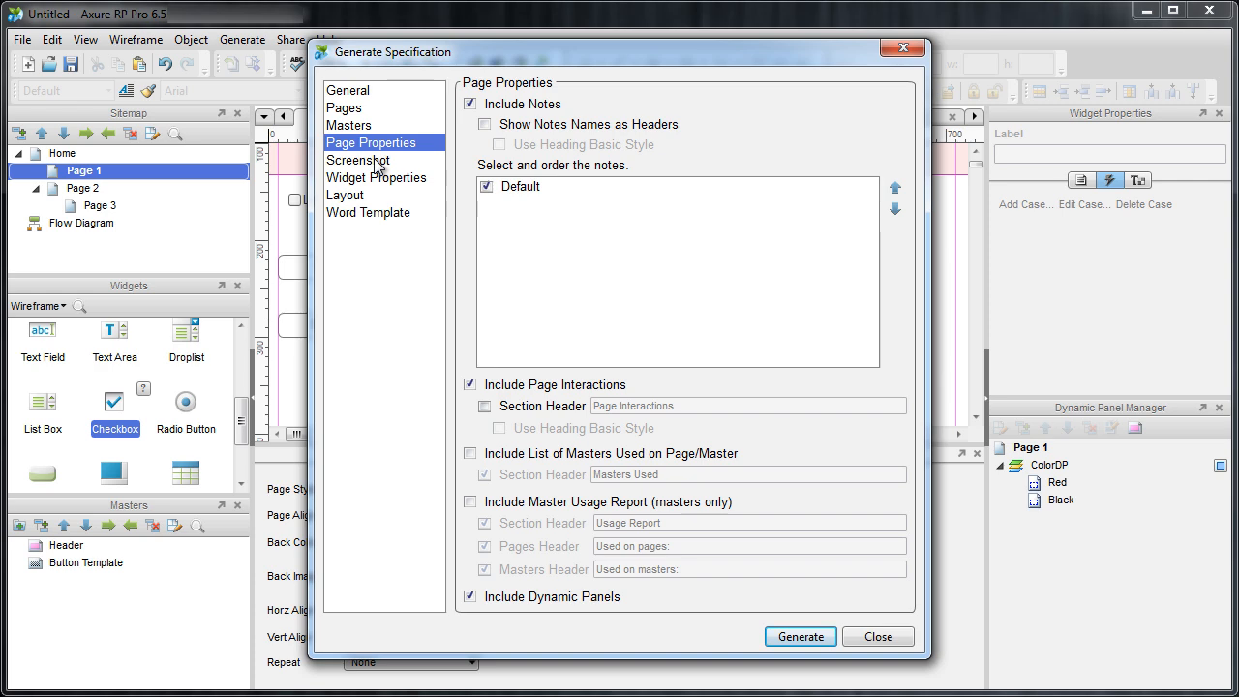
left_click(378, 163)
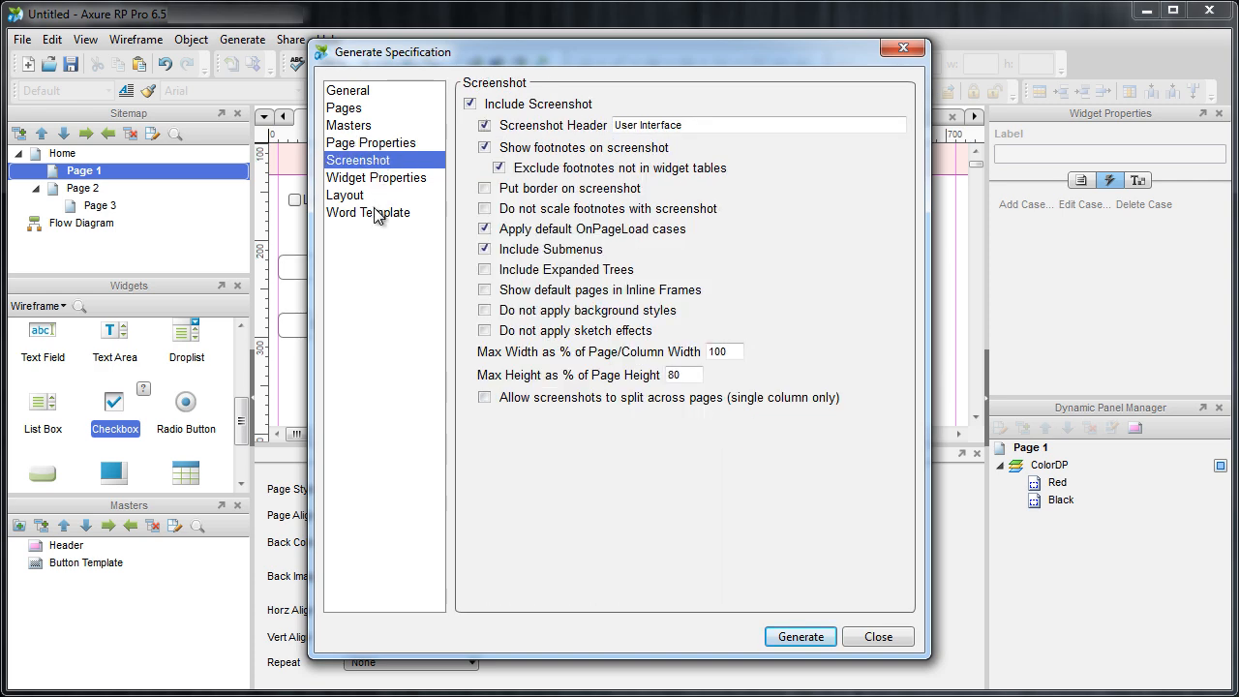
left_click(378, 213)
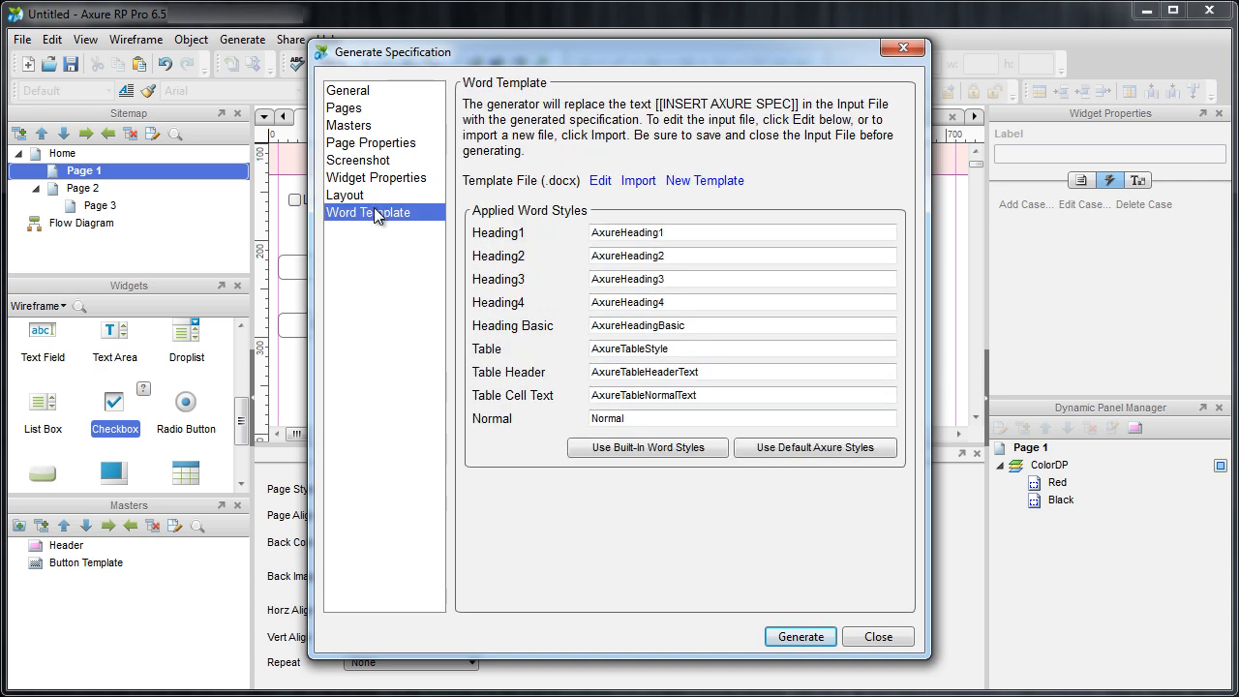
- Generate the Word specification with the current settings, look through it to Page 1's user interface section, and close the document
left_click(800, 637)
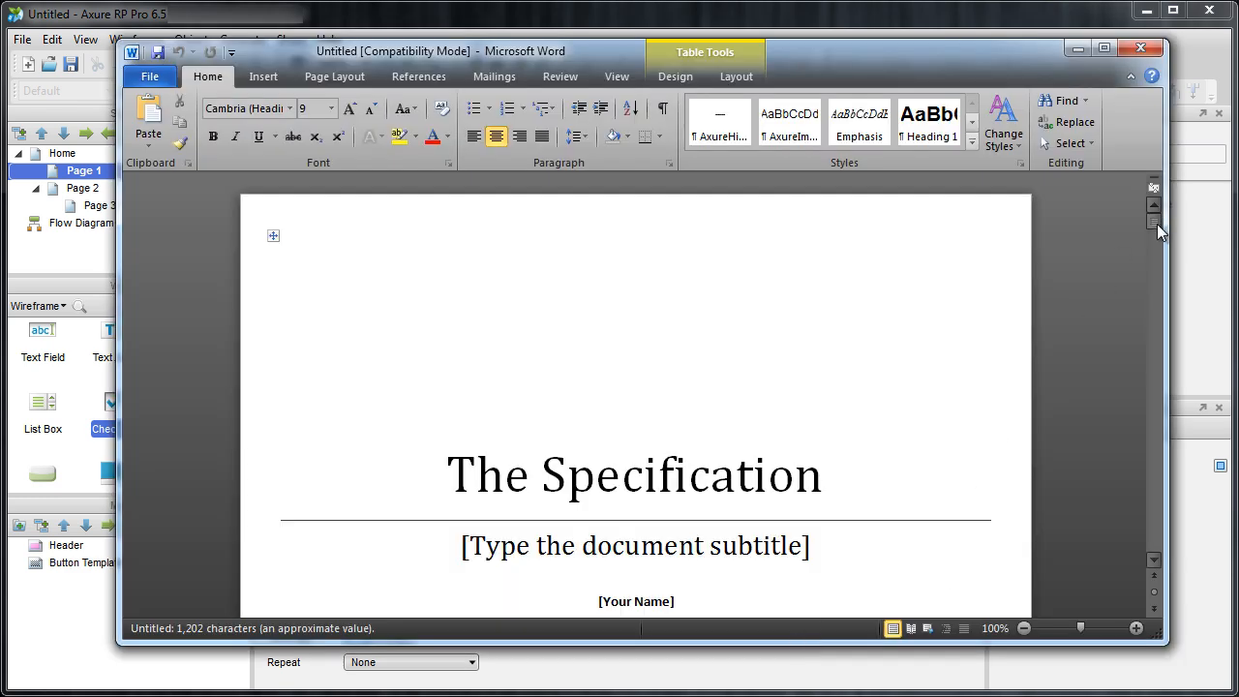
left_click_drag(1157, 224, 1151, 338)
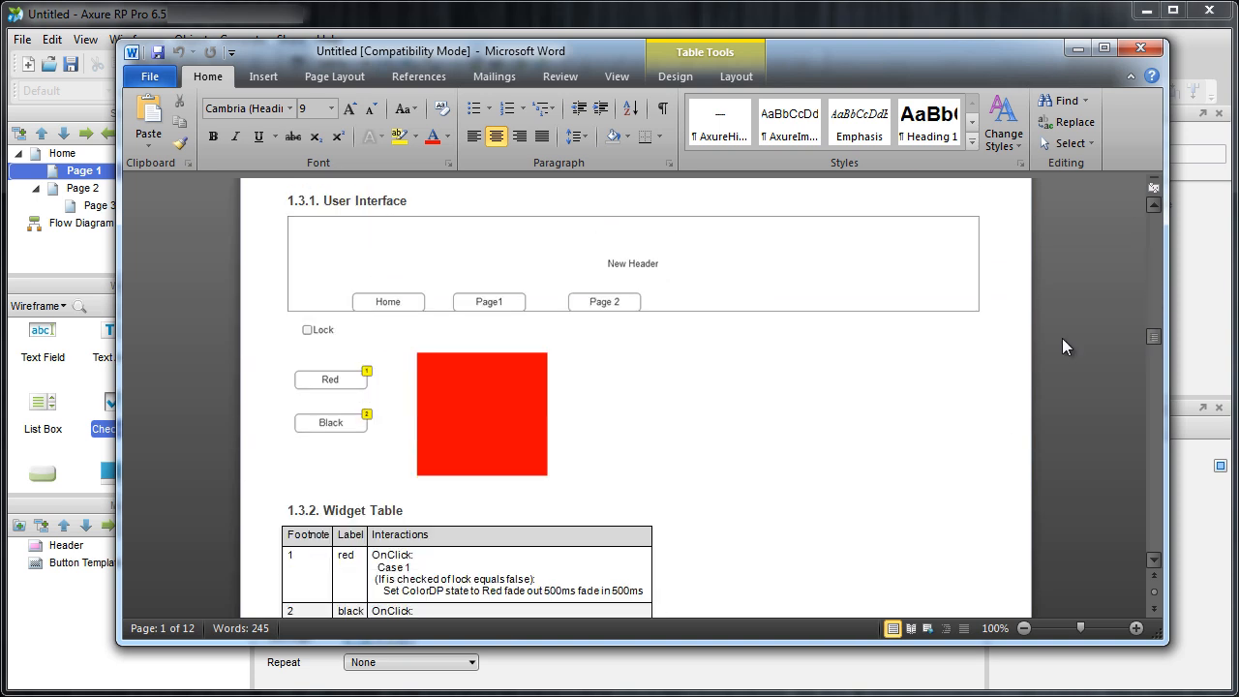
left_click(1139, 49)
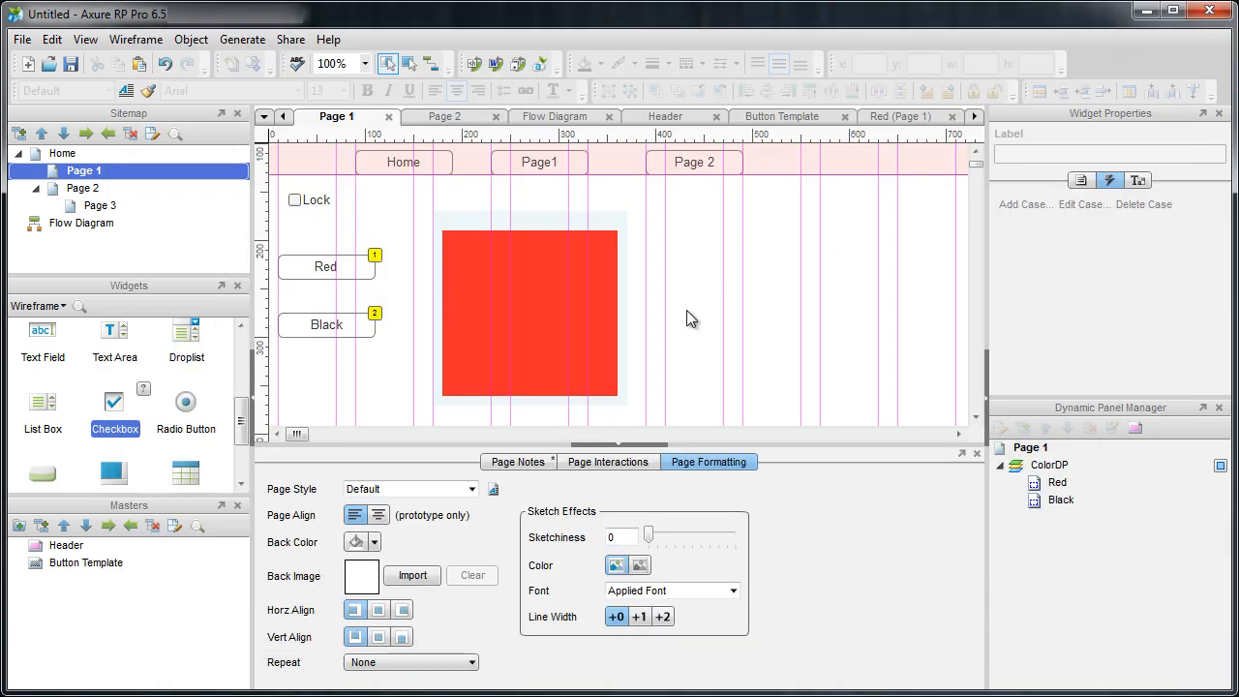
- Export all pages as PNG images to the Axure folder in Pictures
left_click(22, 44)
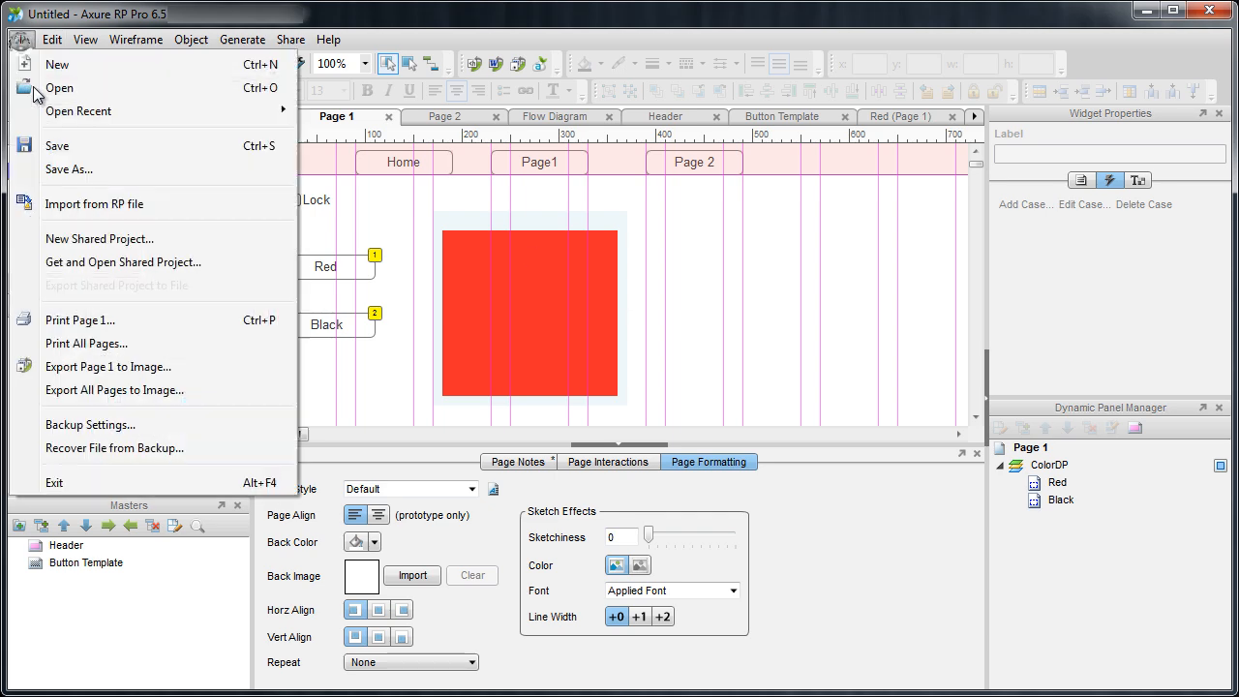
left_click(135, 390)
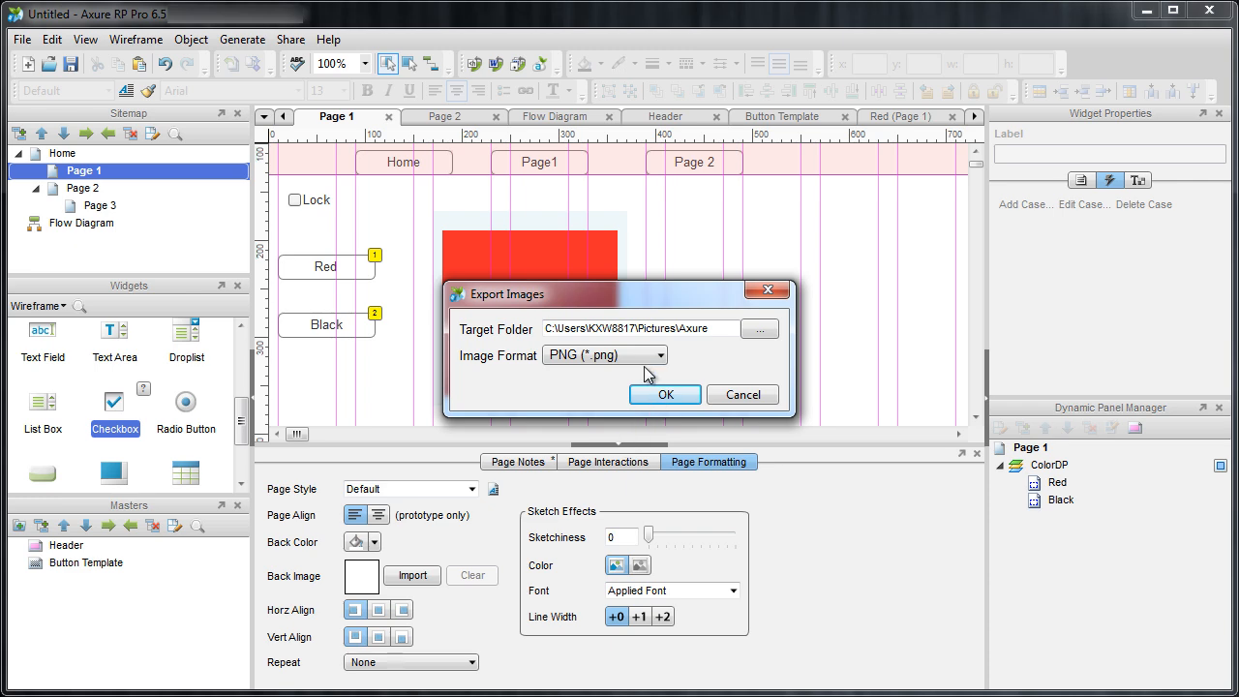
left_click(639, 358)
left_click(634, 369)
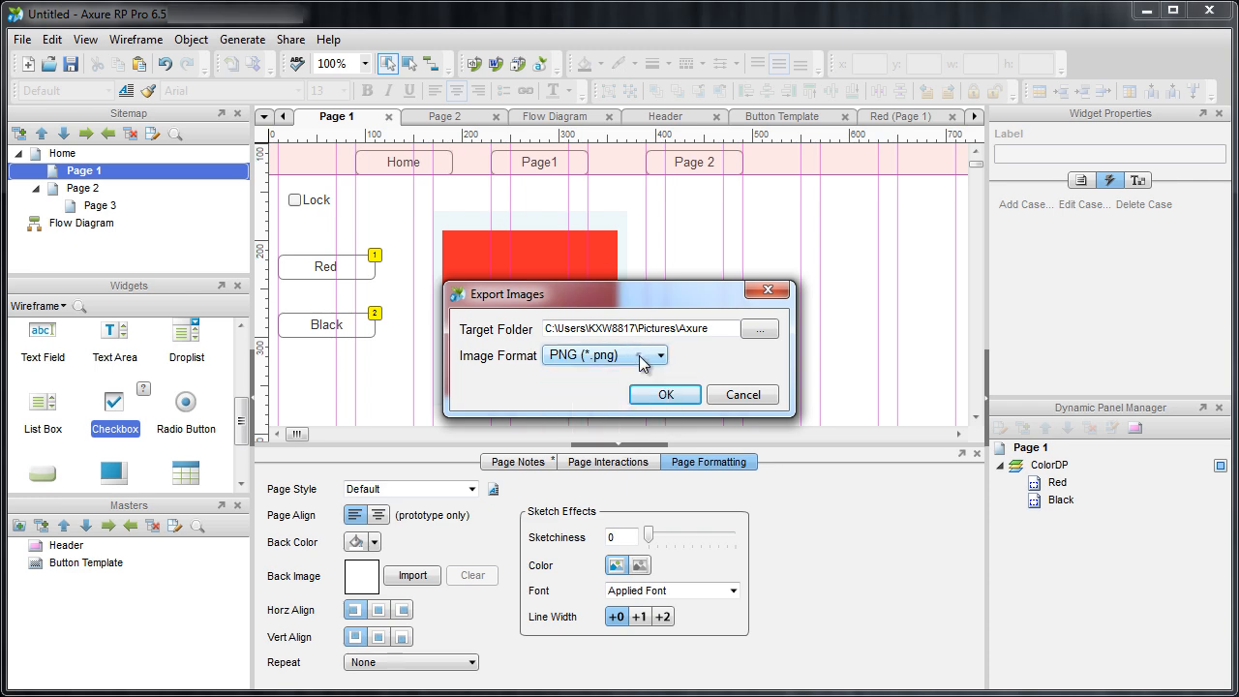
left_click(673, 395)
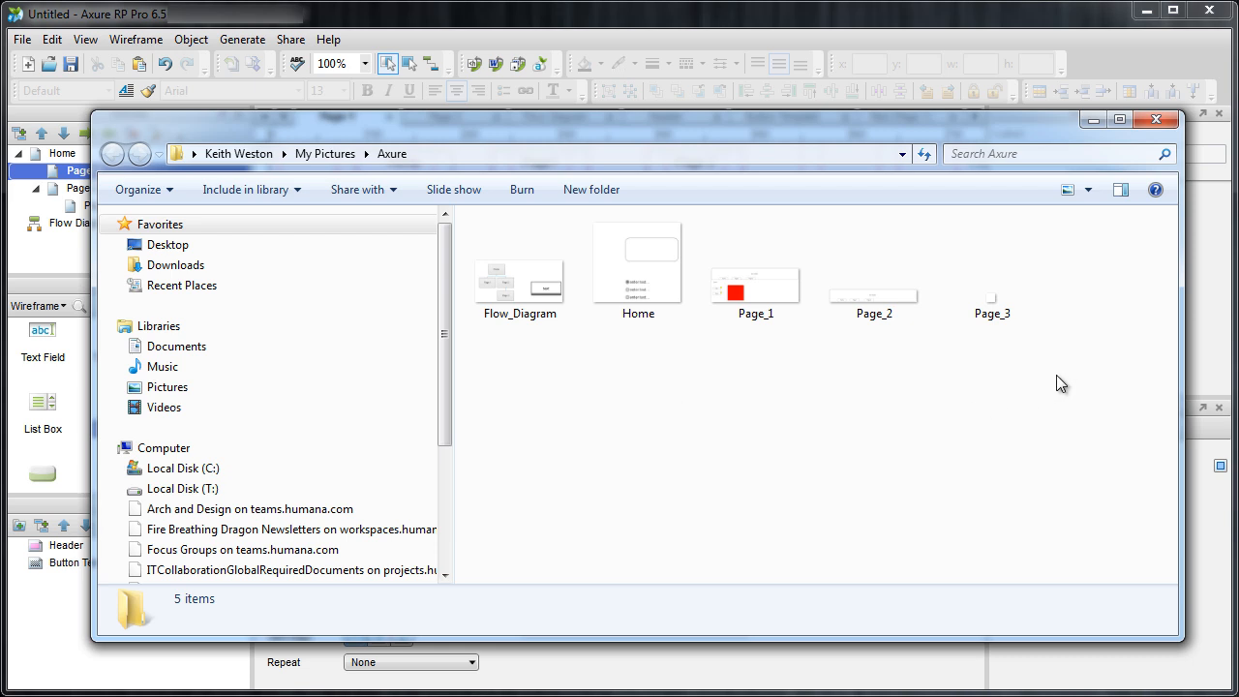
- Look over the exported page images in the Axure folder and close the folder window
left_click_drag(1056, 375, 538, 262)
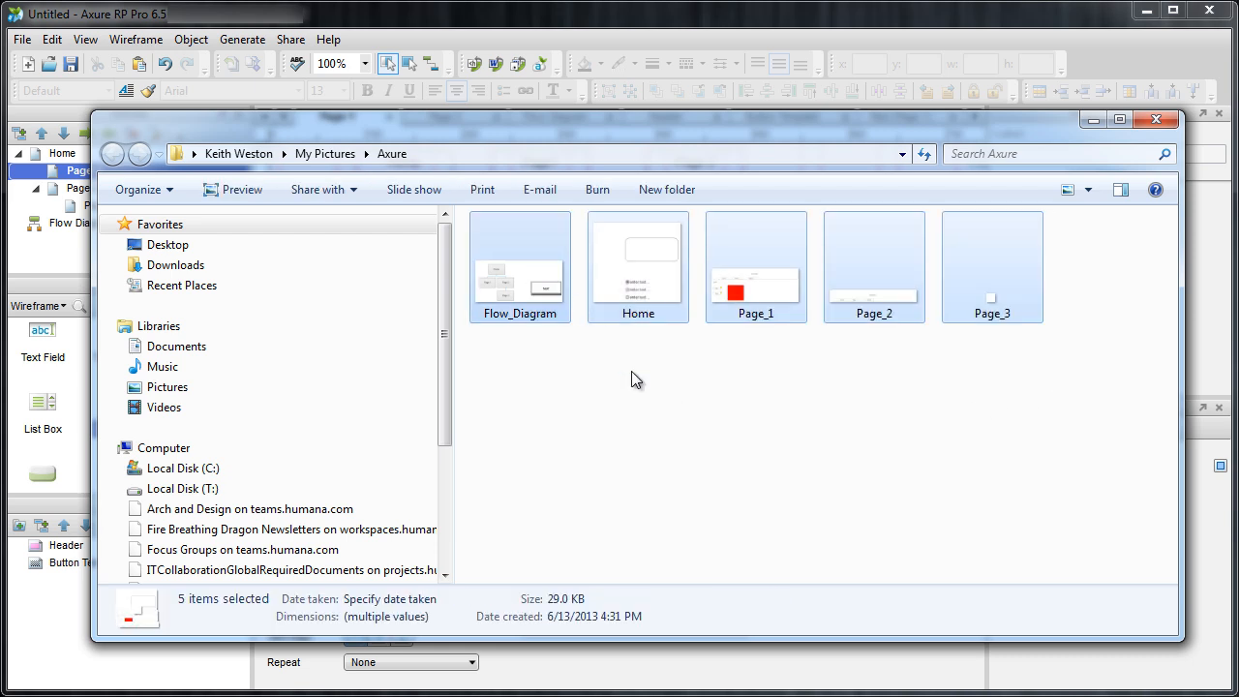
left_click(639, 424)
left_click(1154, 120)
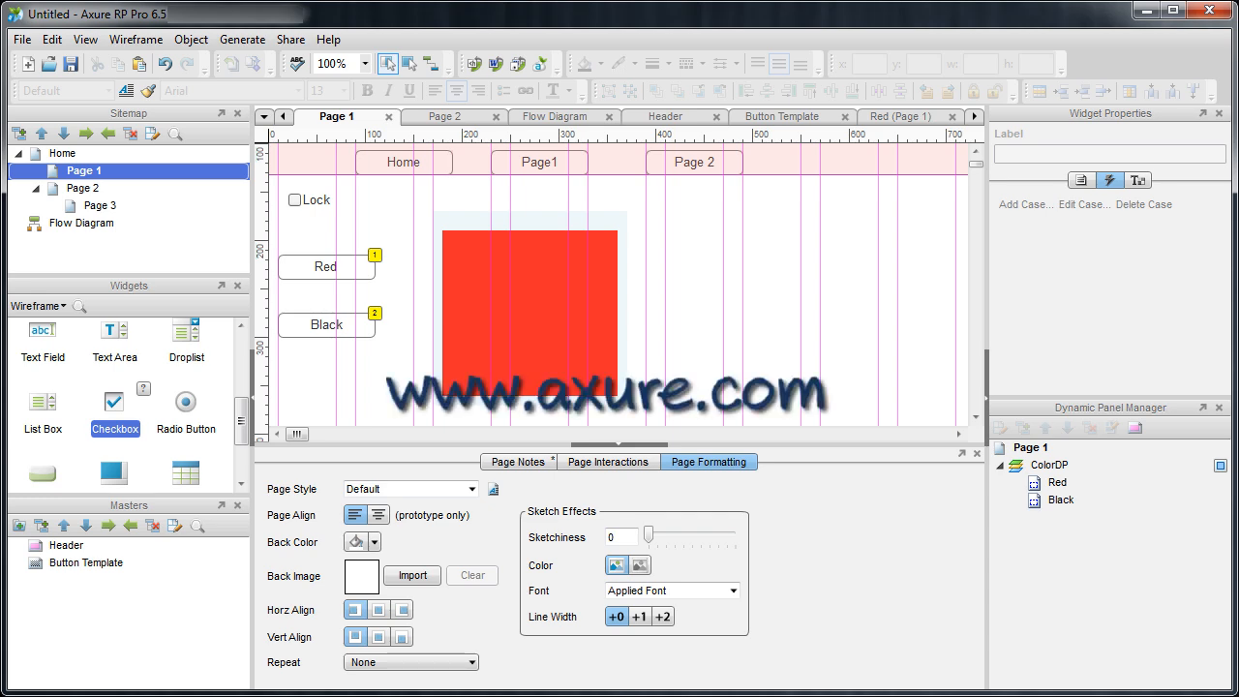
key("alt+Tab")
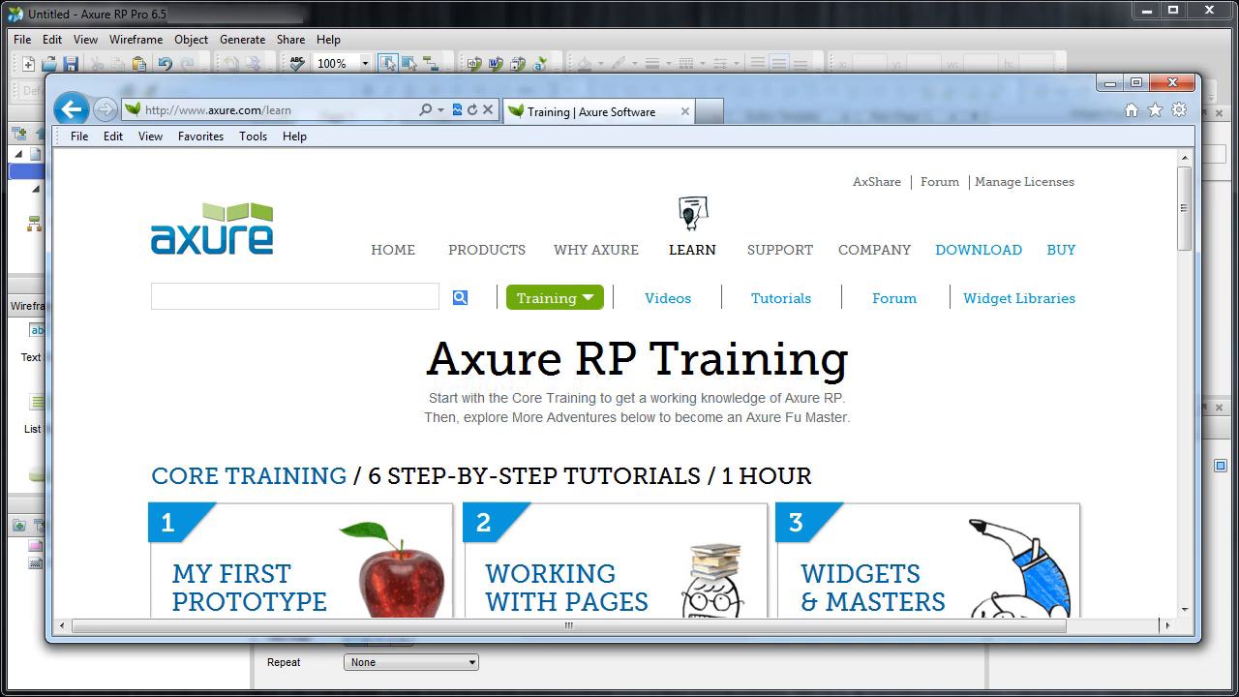